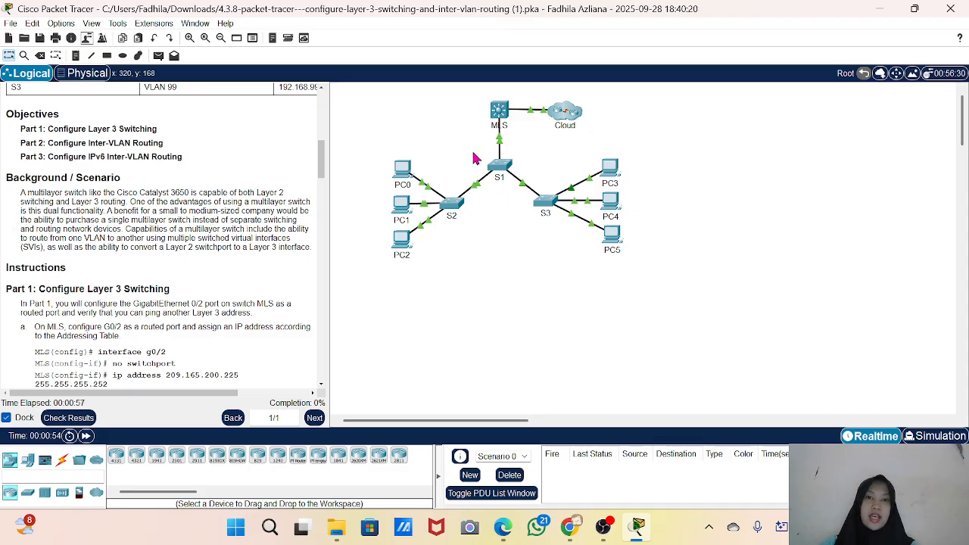
Step: Examine the network topology and the interface and IP address columns of the activity's addressing table
{"action": "left_click_drag", "start_coordinate": [393, 96], "coordinate": [706, 261]}
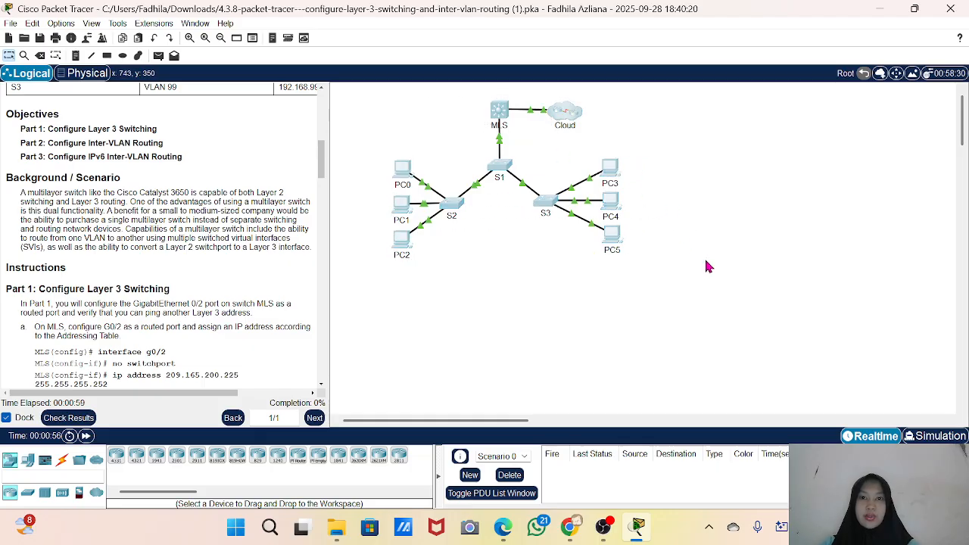
{"action": "left_click", "coordinate": [443, 287]}
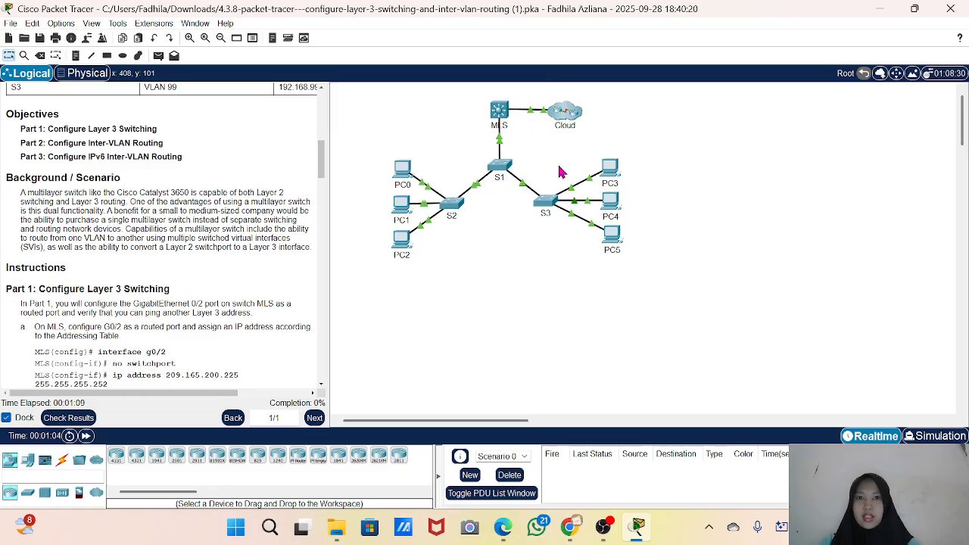
{"action": "scroll", "coordinate": [167, 188], "scroll_direction": "up", "scroll_amount": 8}
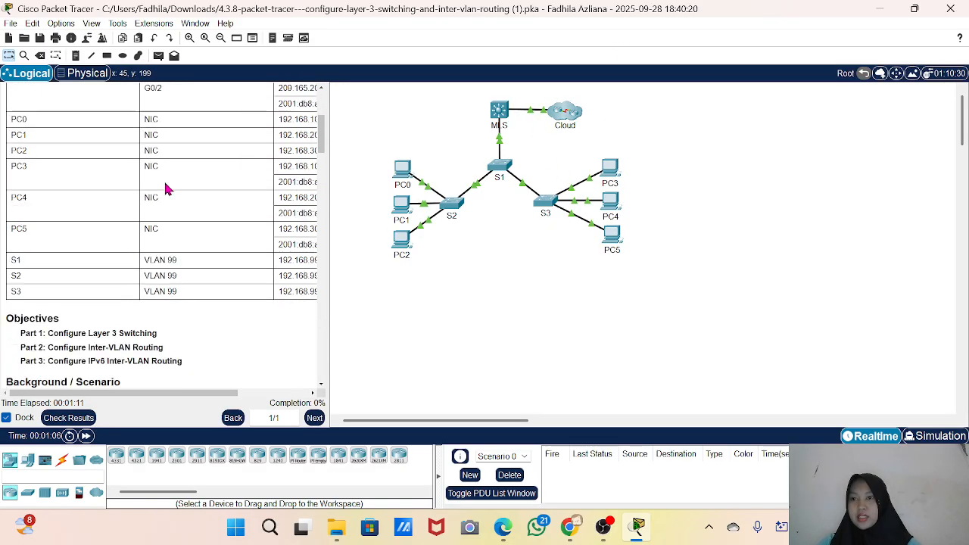
{"action": "scroll", "coordinate": [166, 189], "scroll_direction": "down", "scroll_amount": 5}
{"action": "scroll", "coordinate": [167, 189], "scroll_direction": "up", "scroll_amount": 2}
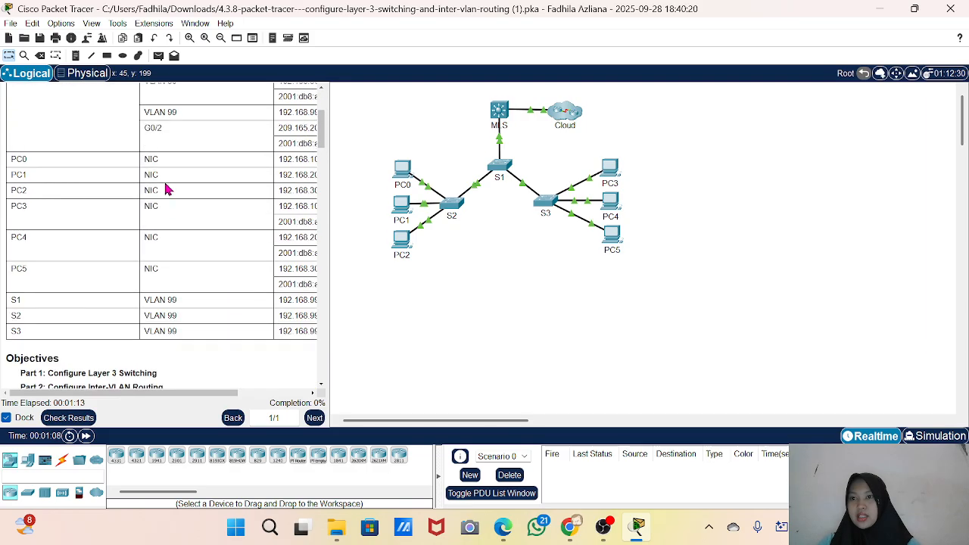
{"action": "scroll", "coordinate": [166, 189], "scroll_direction": "right", "scroll_amount": 3}
{"action": "scroll", "coordinate": [166, 189], "scroll_direction": "up", "scroll_amount": 3}
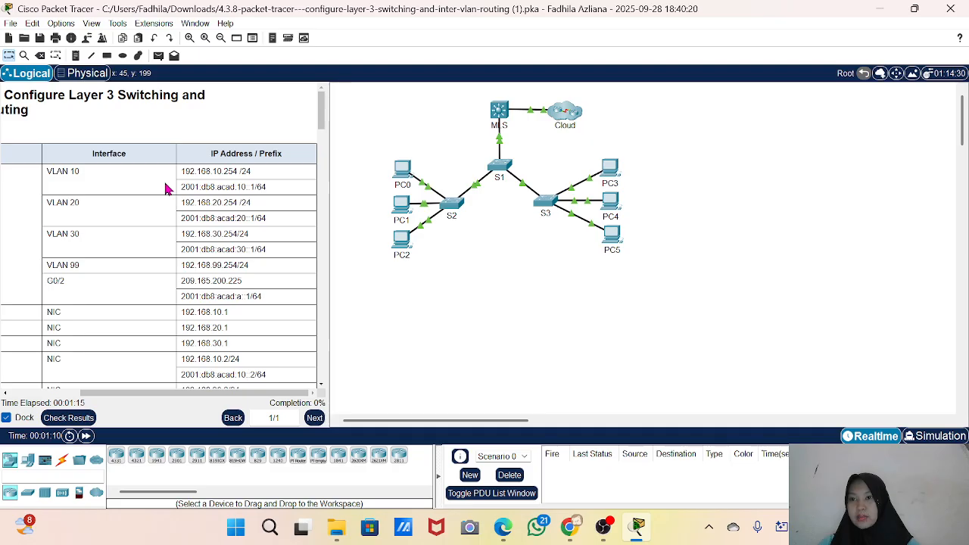
{"action": "scroll", "coordinate": [166, 189], "scroll_direction": "down", "scroll_amount": 5}
{"action": "scroll", "coordinate": [166, 189], "scroll_direction": "left", "scroll_amount": 3}
{"action": "scroll", "coordinate": [167, 188], "scroll_direction": "up", "scroll_amount": 2}
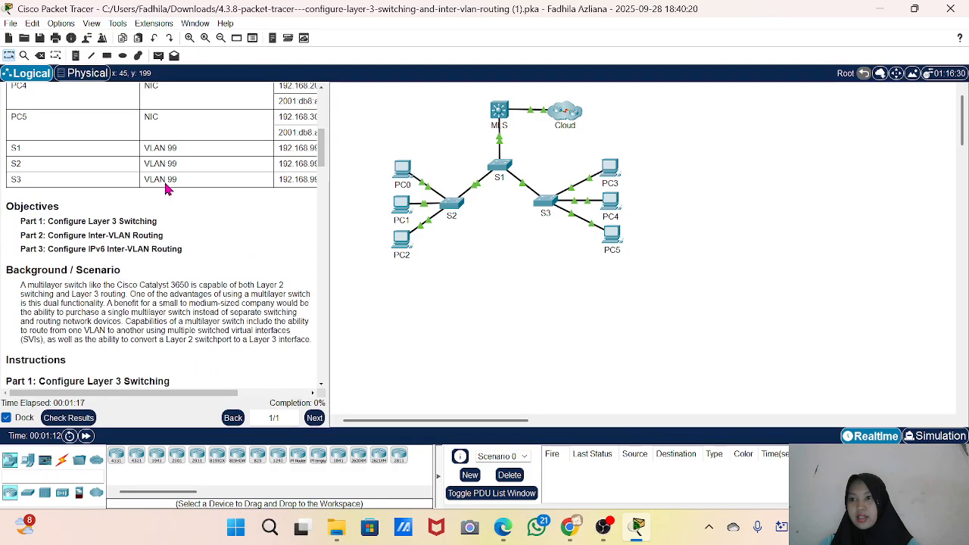
Step: Read the activity's Objectives, Background / Scenario and the start of the Part 1 instructions
{"action": "left_click_drag", "start_coordinate": [8, 204], "coordinate": [181, 250]}
{"action": "left_click", "coordinate": [182, 250]}
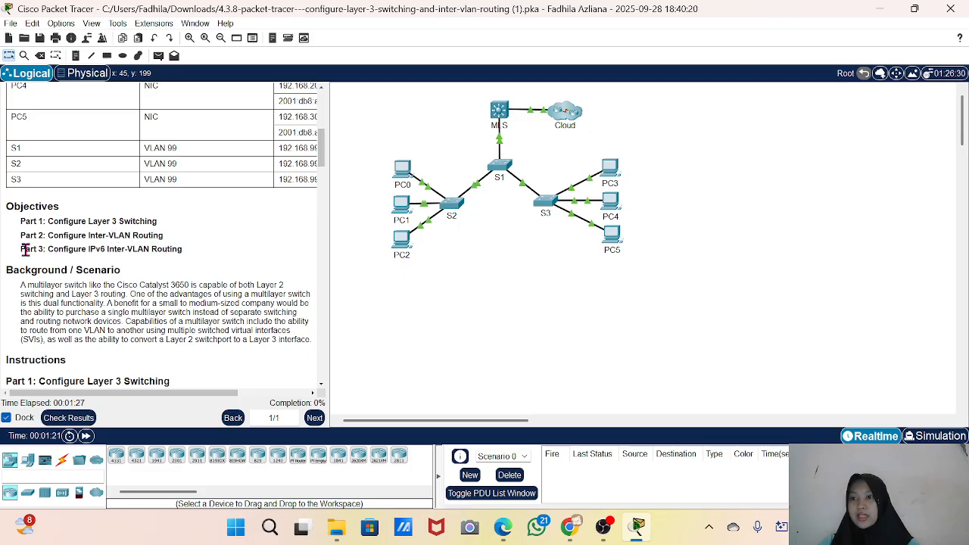
{"action": "left_click_drag", "start_coordinate": [24, 250], "coordinate": [177, 250]}
{"action": "left_click", "coordinate": [176, 247]}
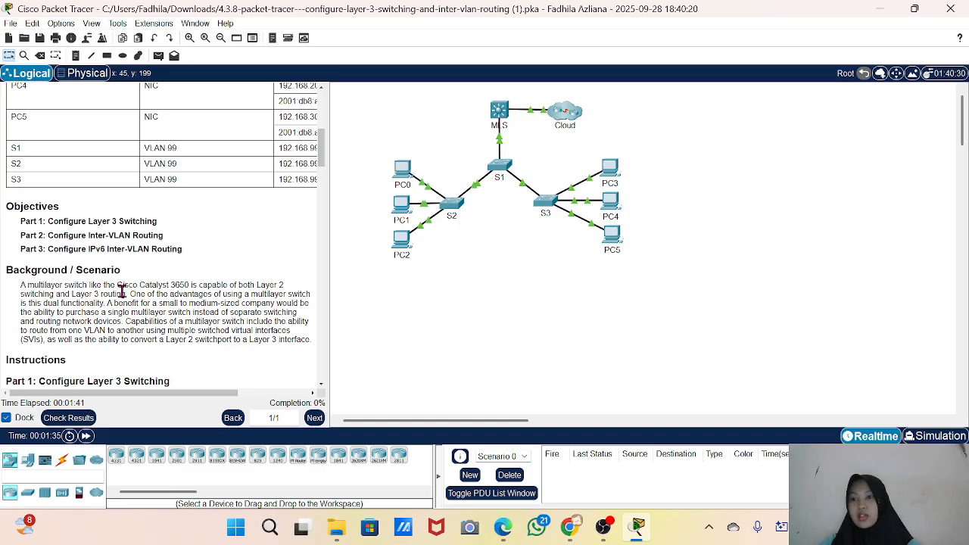
{"action": "mouse_move", "coordinate": [125, 294]}
{"action": "left_mouse_down"}
{"action": "mouse_move", "coordinate": [185, 296]}
{"action": "mouse_move", "coordinate": [182, 285]}
{"action": "mouse_move", "coordinate": [124, 284]}
{"action": "left_mouse_up"}
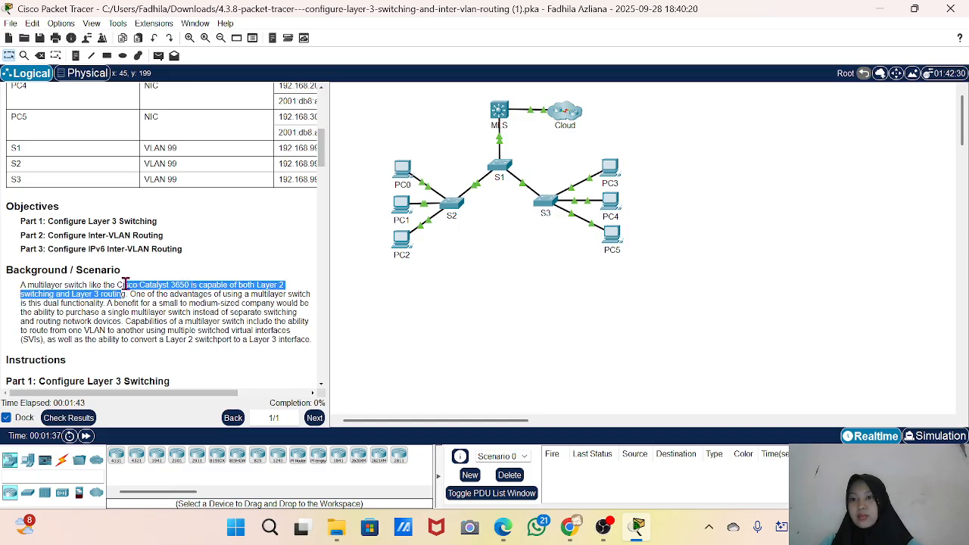
{"action": "left_click", "coordinate": [125, 284]}
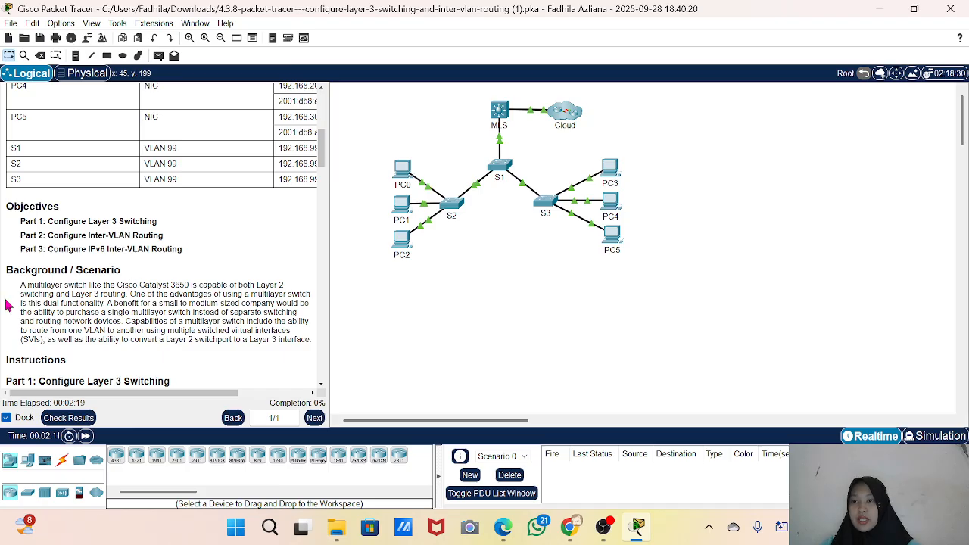
{"action": "triple_click", "coordinate": [20, 338]}
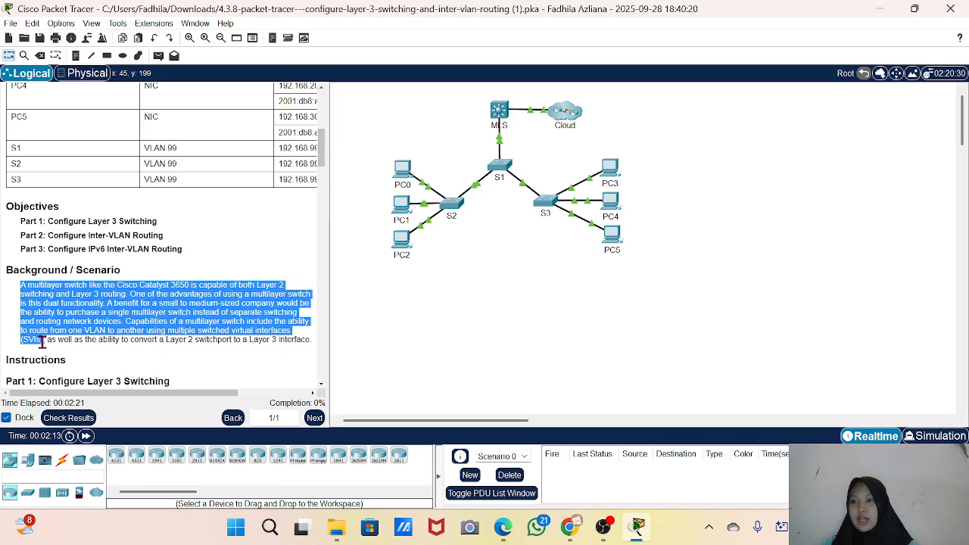
{"action": "left_click", "coordinate": [43, 341]}
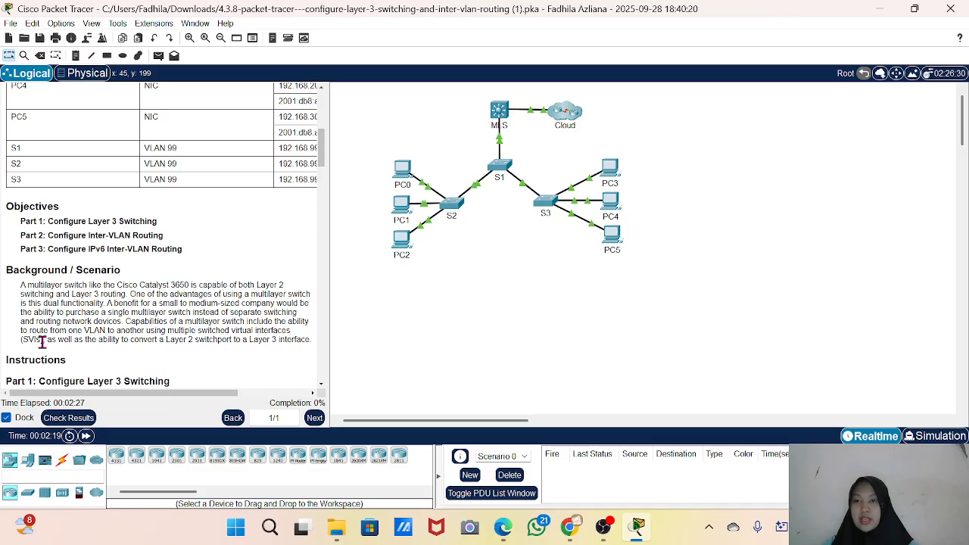
{"action": "scroll", "coordinate": [42, 342], "scroll_direction": "down", "scroll_amount": 3}
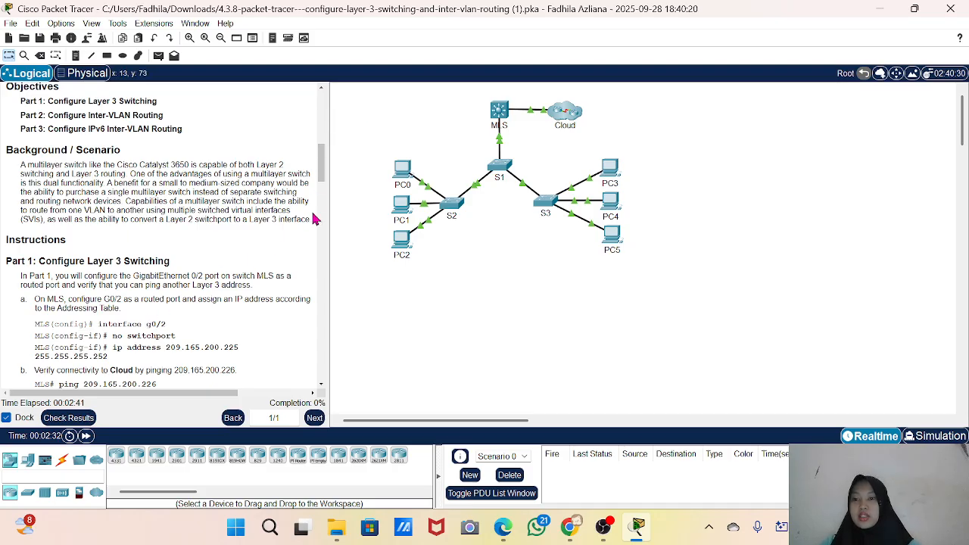
Step: Open the MLS switch's command line and enter global configuration mode with enable and config t
{"action": "left_click", "coordinate": [504, 115]}
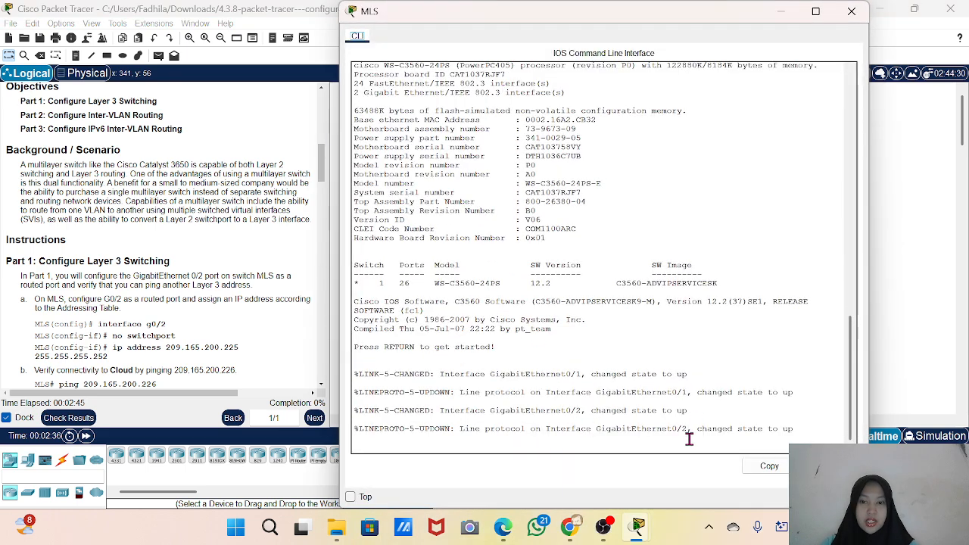
{"action": "key", "text": "Return"}
{"action": "key", "text": "Return"}
{"action": "type", "text": "e"}
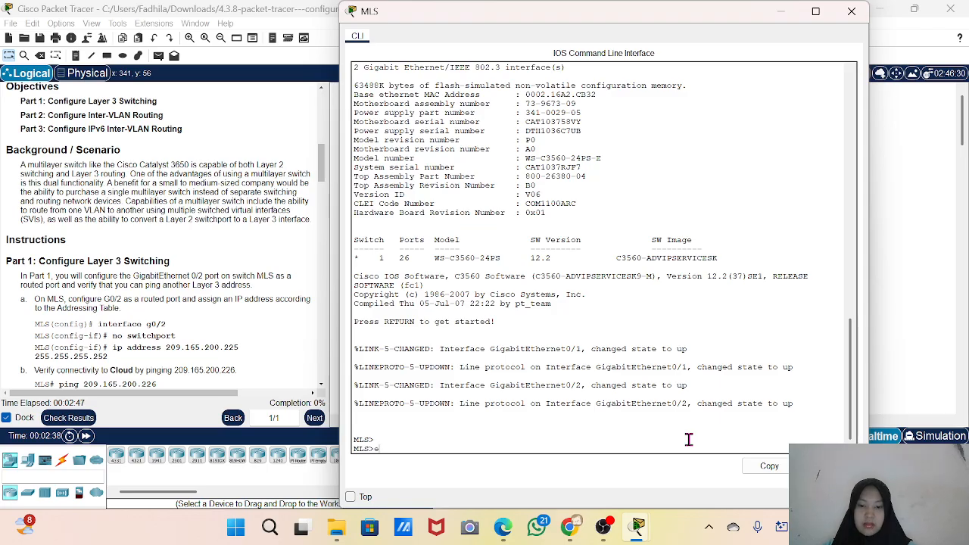
{"action": "type", "text": "nabl"}
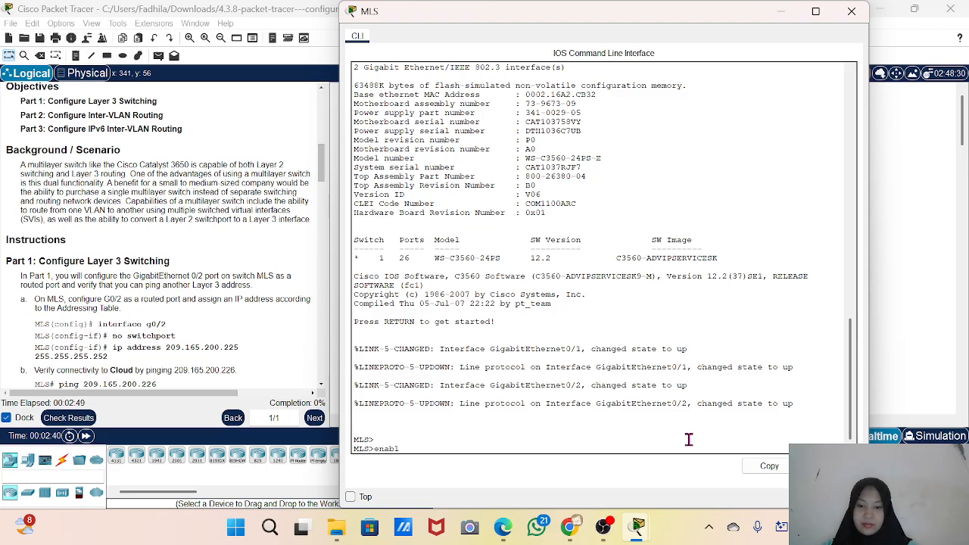
{"action": "type", "text": "e"}
{"action": "key", "text": "Return"}
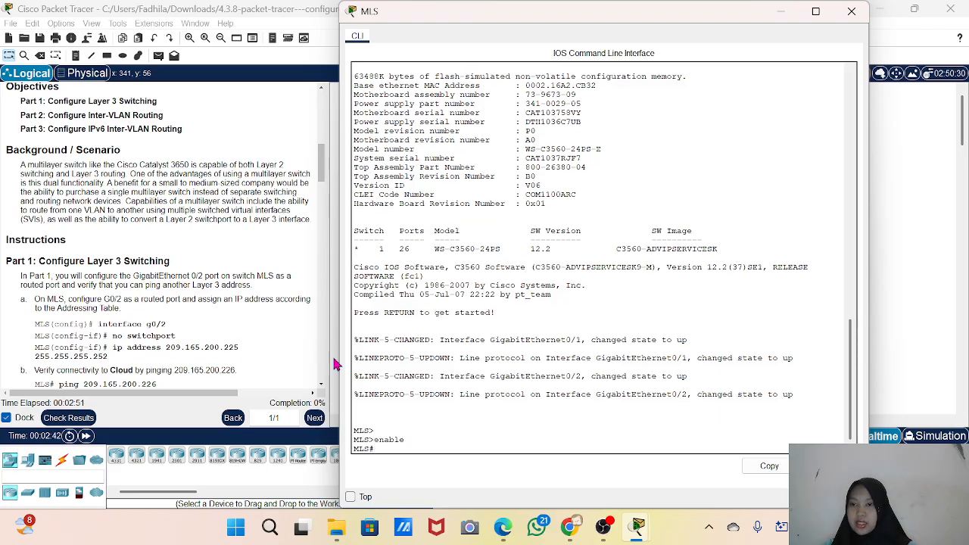
{"action": "type", "text": "c"}
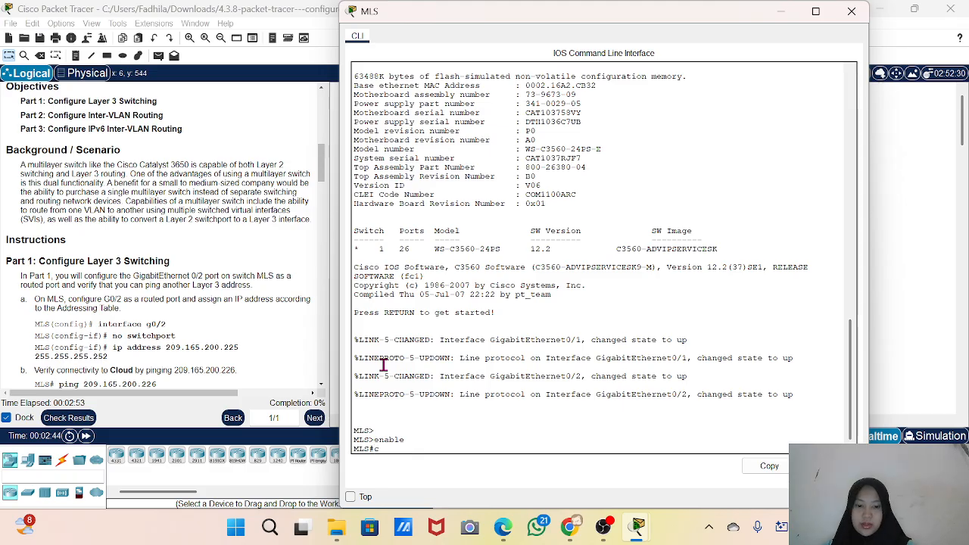
{"action": "type", "text": "onfig t"}
{"action": "key", "text": "Return"}
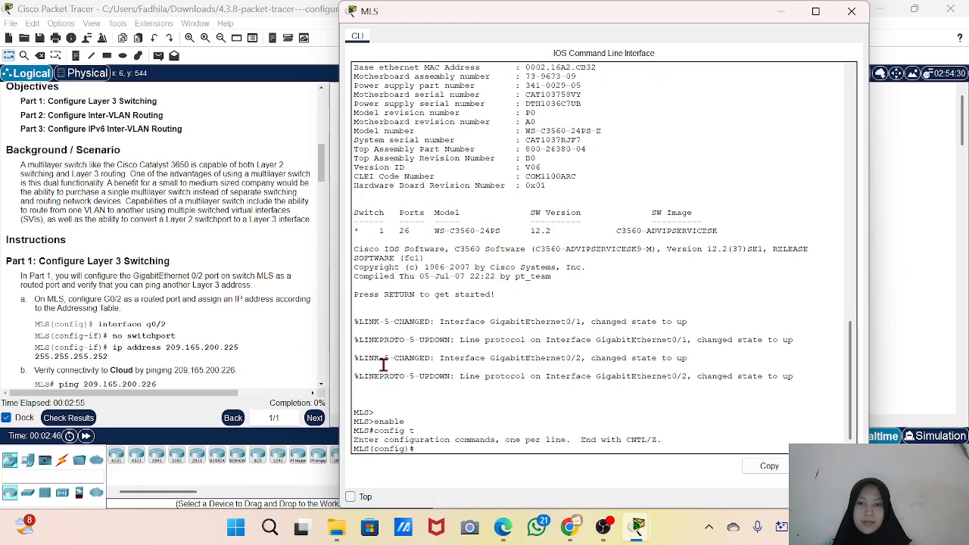
Step: Enter interface g0/2 on MLS and make it a routed port with no switchport
{"action": "type", "text": "int"}
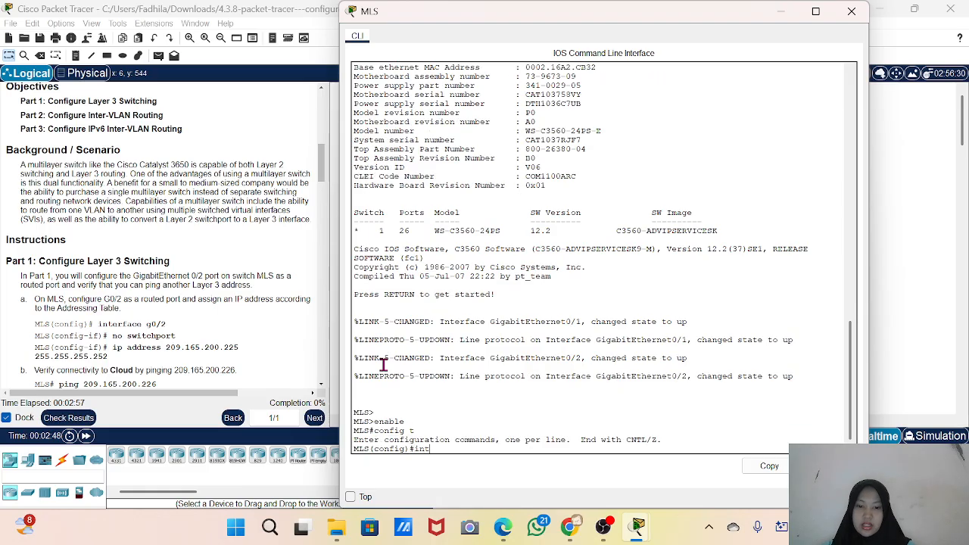
{"action": "type", "text": " g0/"}
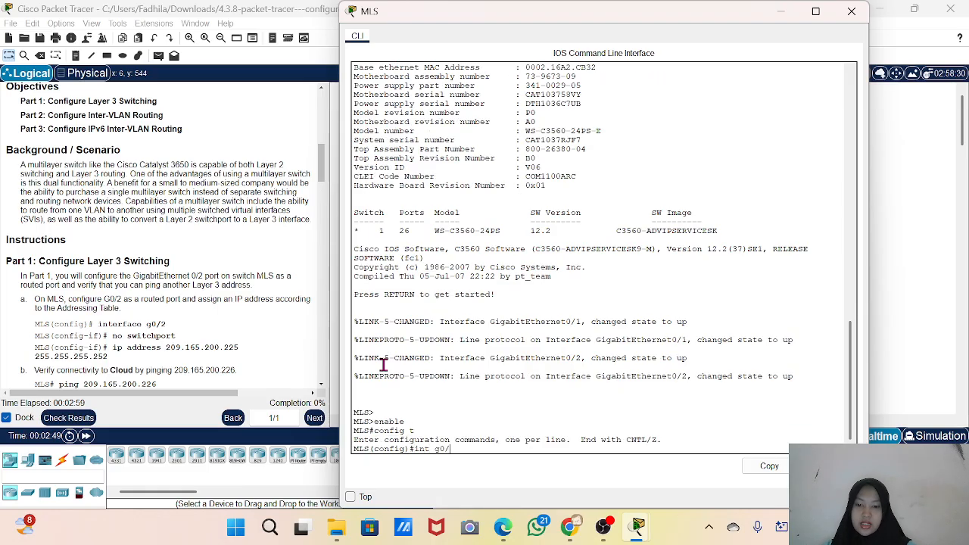
{"action": "type", "text": "2"}
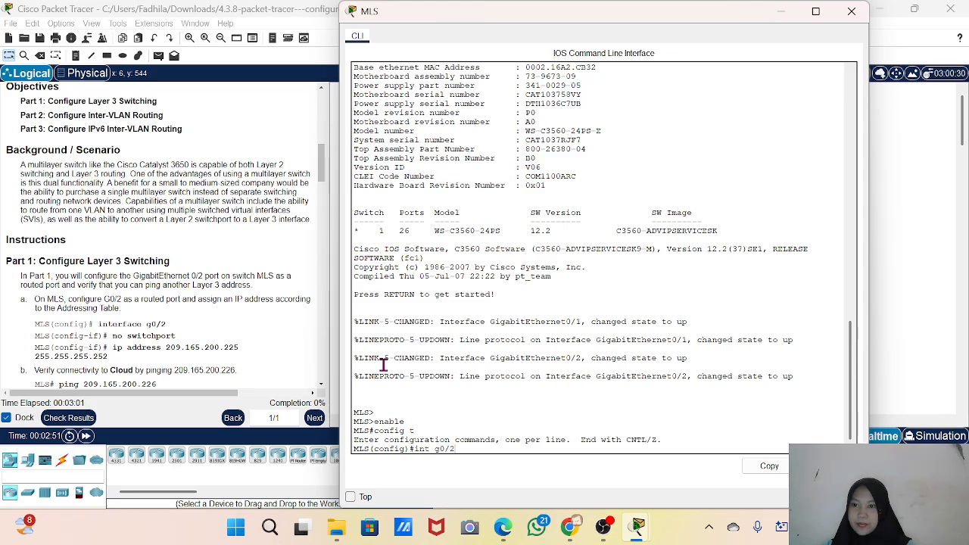
{"action": "key", "text": "Return"}
{"action": "type", "text": "no sw"}
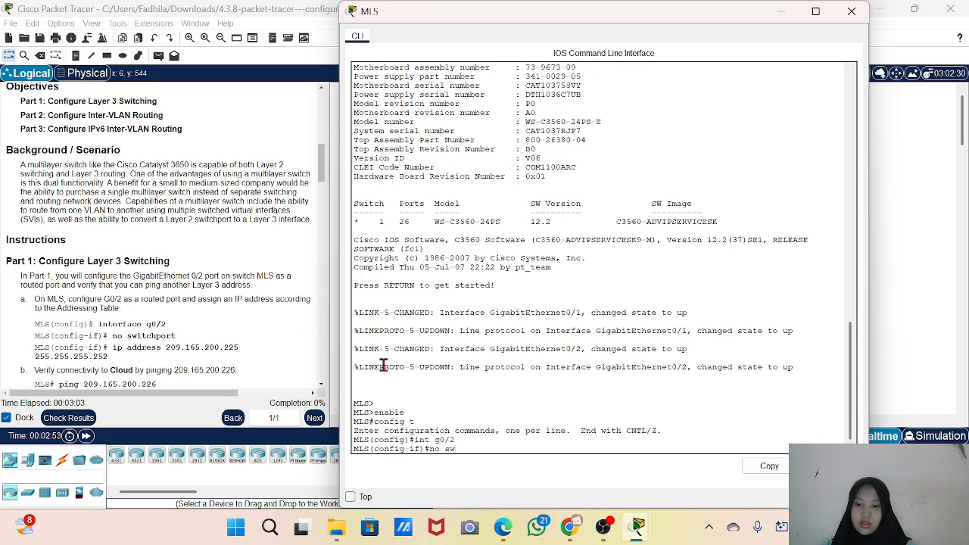
{"action": "key", "text": "Tab"}
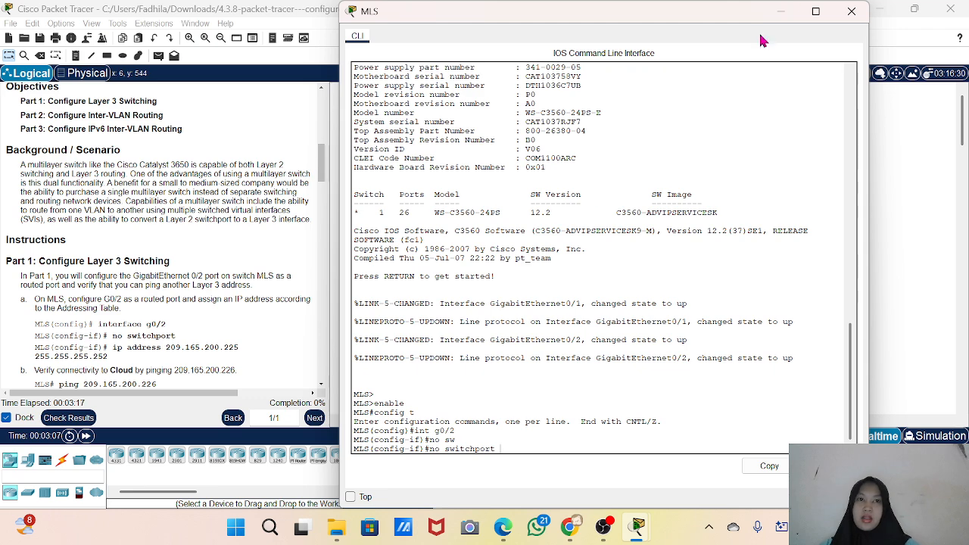
{"action": "left_click", "coordinate": [783, 12]}
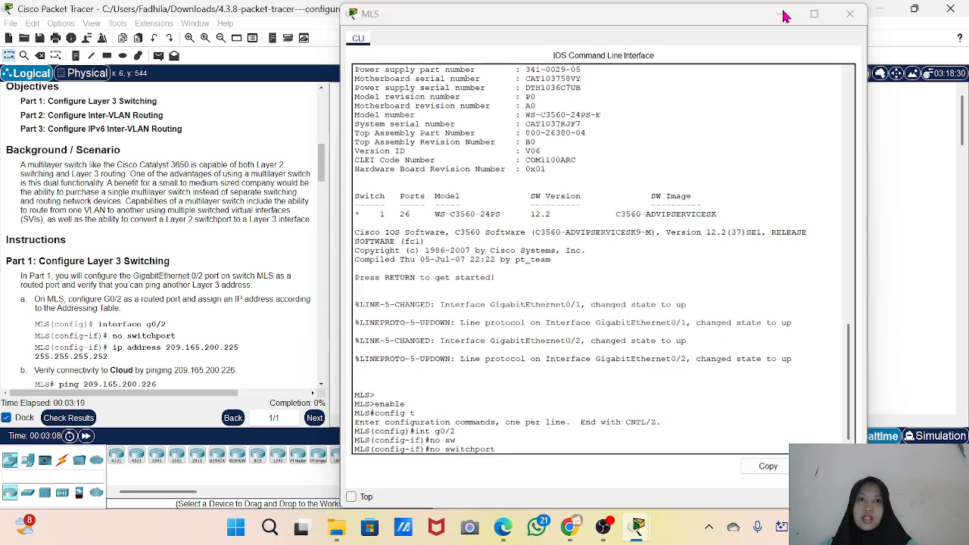
{"action": "left_click", "coordinate": [498, 112]}
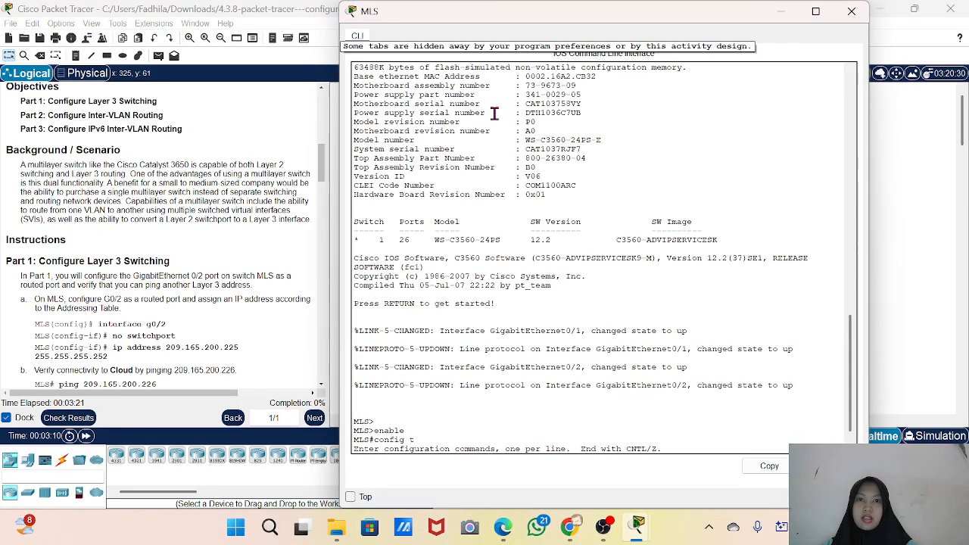
{"action": "scroll", "coordinate": [471, 374], "scroll_direction": "down", "scroll_amount": 1}
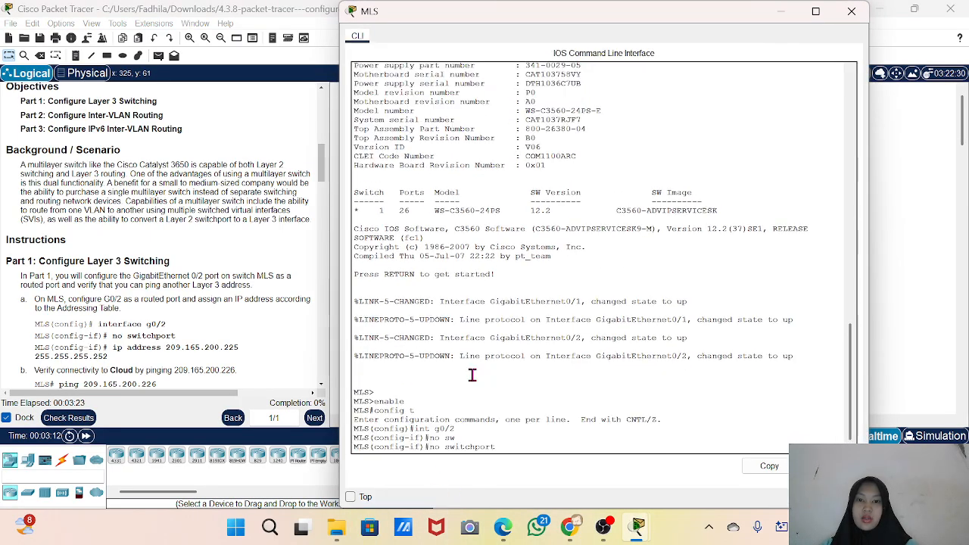
{"action": "key", "text": "Return"}
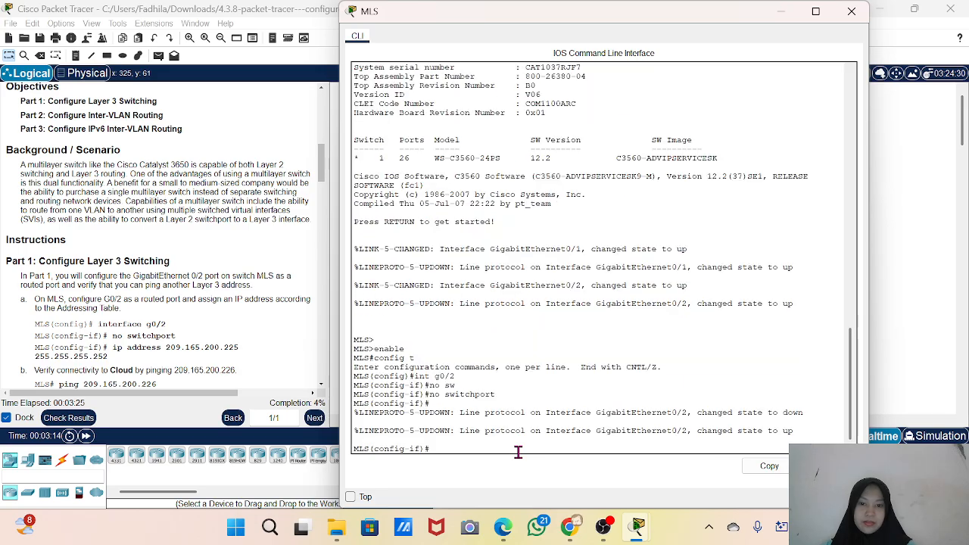
{"action": "key", "text": "Return"}
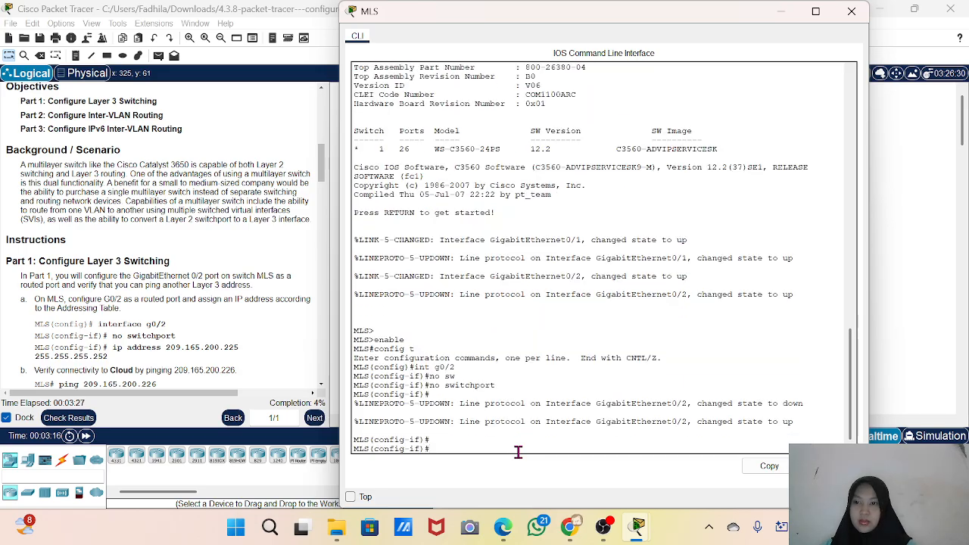
Step: Assign IP address 209.165.200.225 with subnet mask 255.255.255.252 to interface g0/2 on MLS
{"action": "type", "text": "ip addr"}
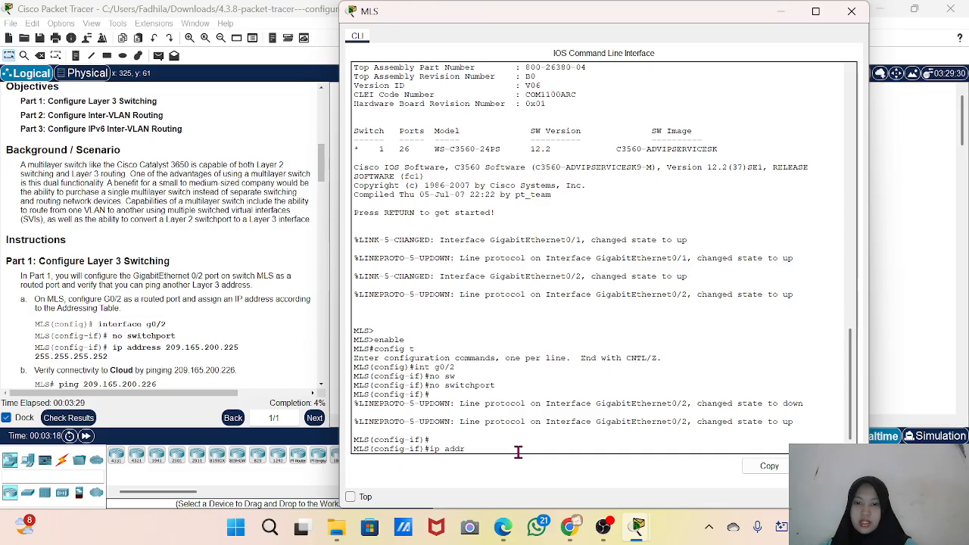
{"action": "key", "text": "Tab"}
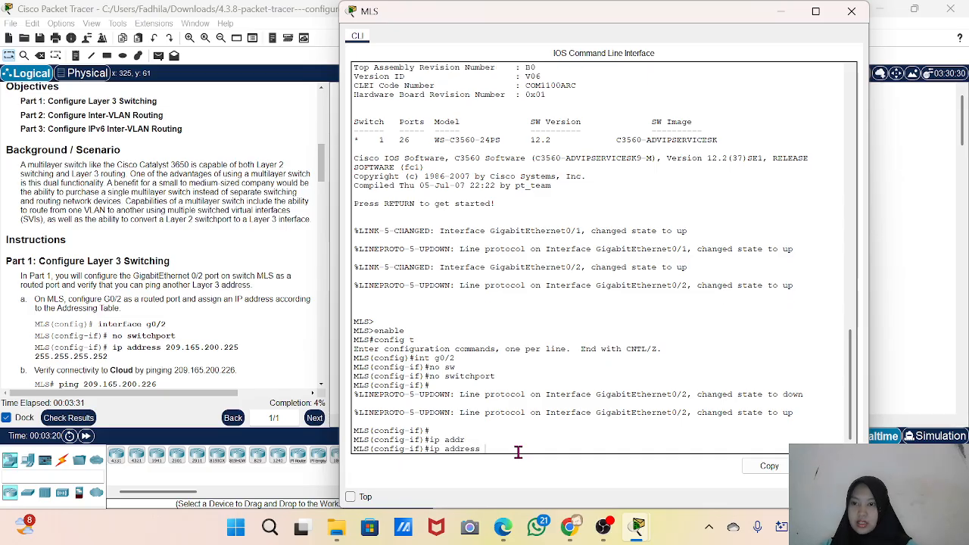
{"action": "type", "text": "1"}
{"action": "key", "text": "BackSpace"}
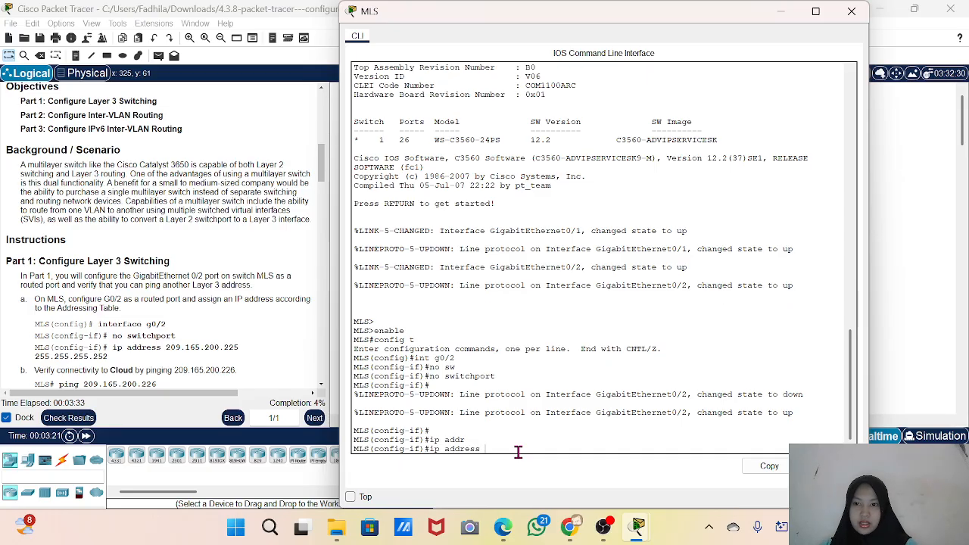
{"action": "type", "text": "209"}
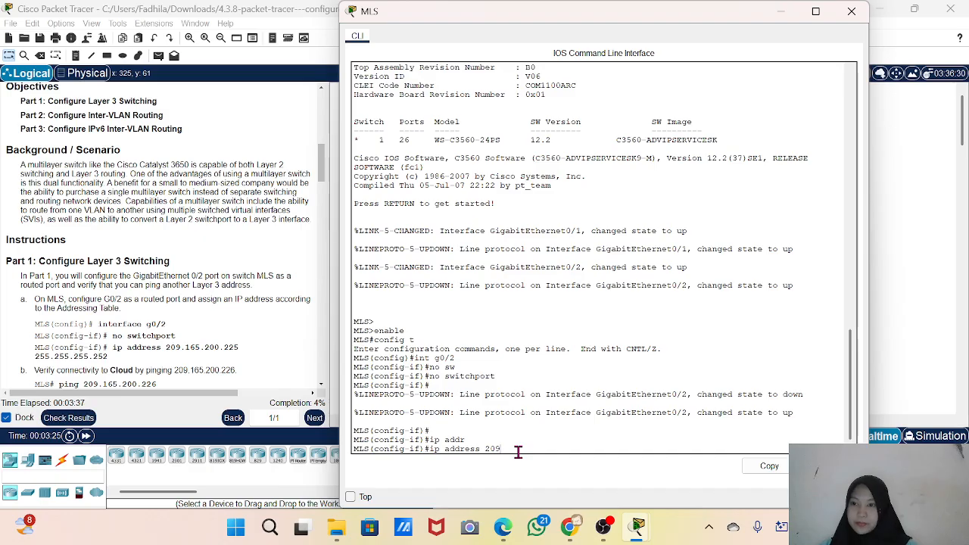
{"action": "type", "text": "."}
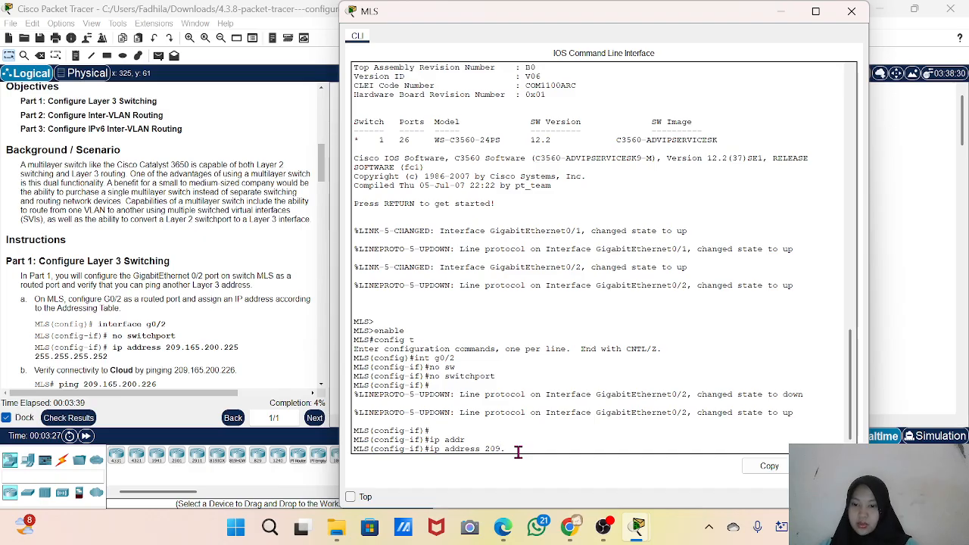
{"action": "type", "text": "165.200"}
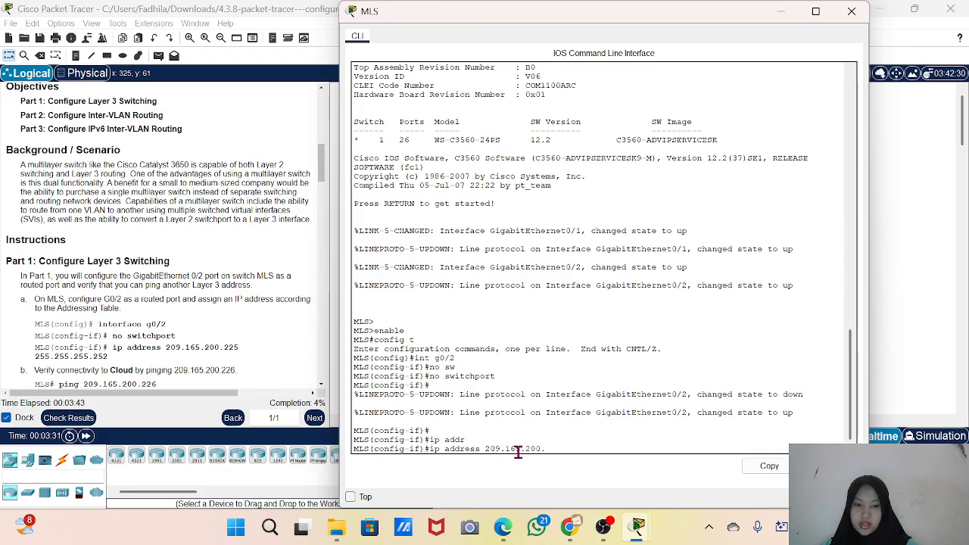
{"action": "type", "text": ".22"}
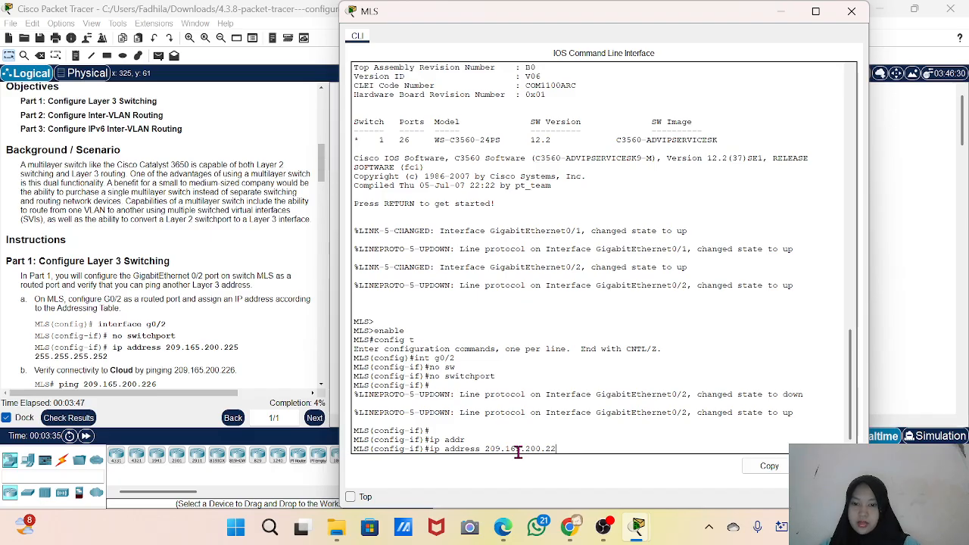
{"action": "type", "text": "5 "}
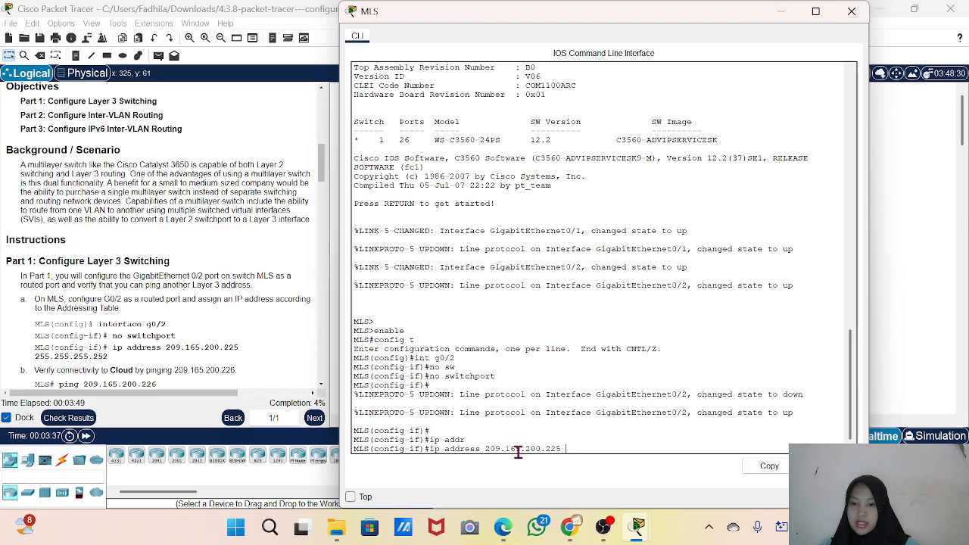
{"action": "type", "text": "255"}
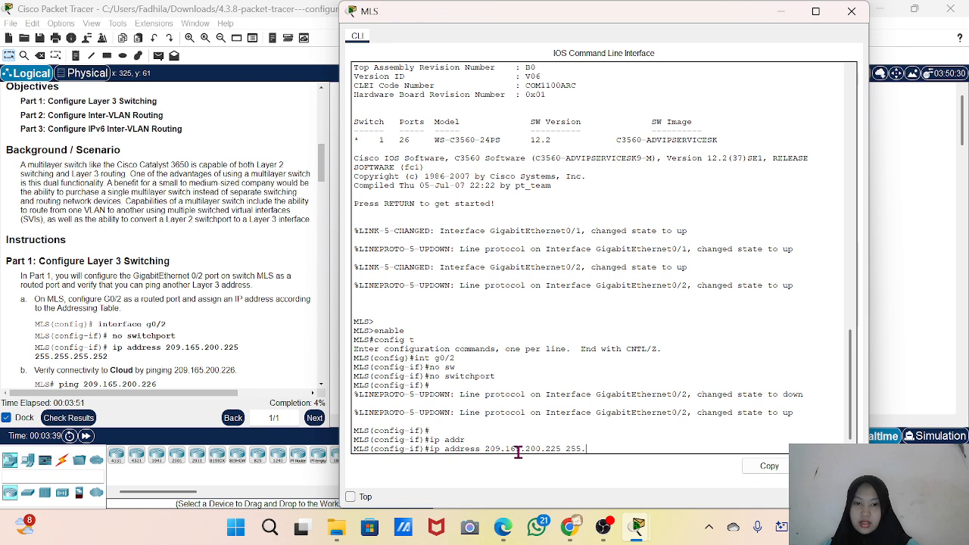
{"action": "type", "text": ".255"}
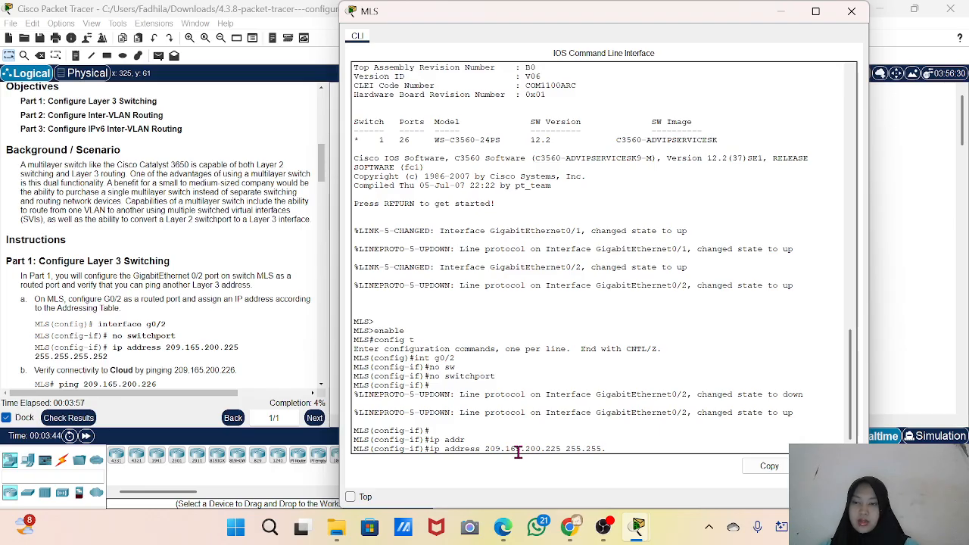
{"action": "type", "text": ".2"}
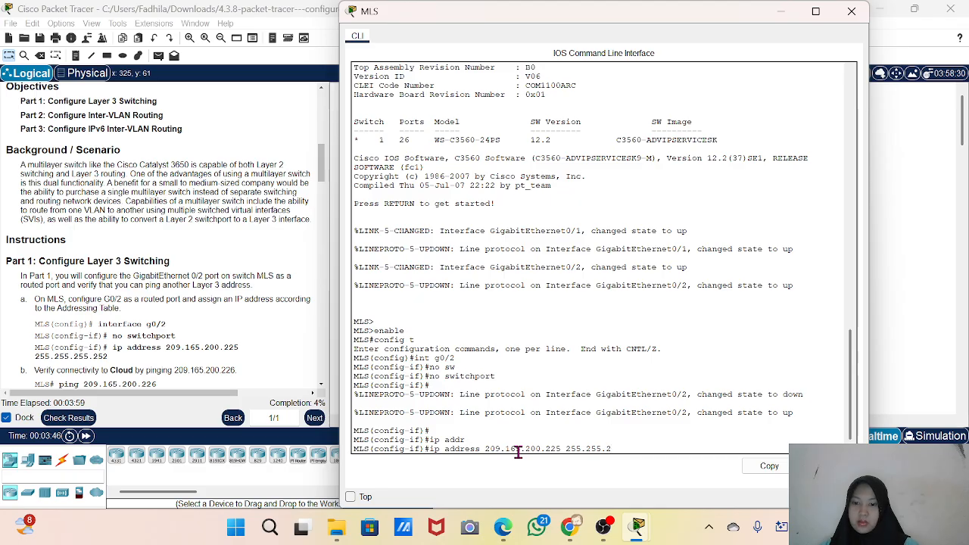
{"action": "type", "text": "55."}
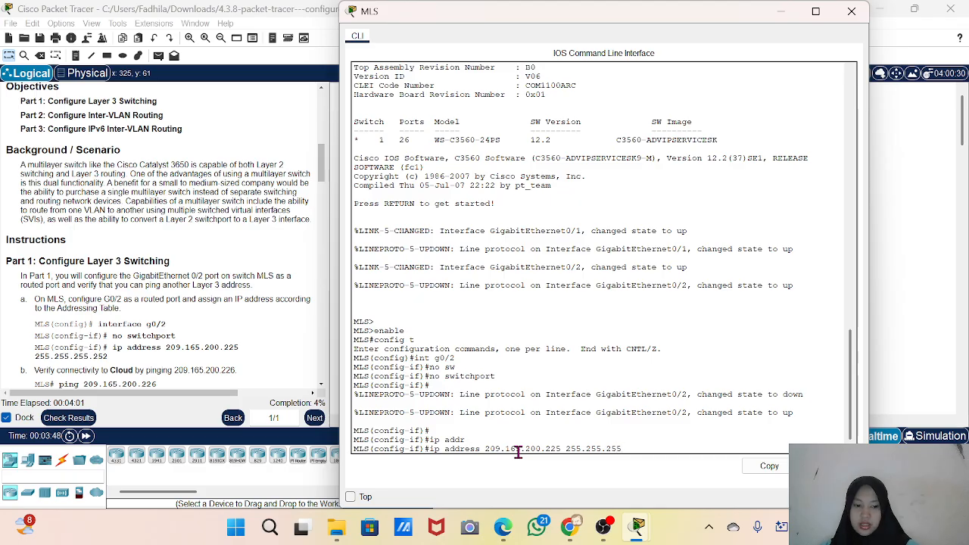
{"action": "type", "text": "252"}
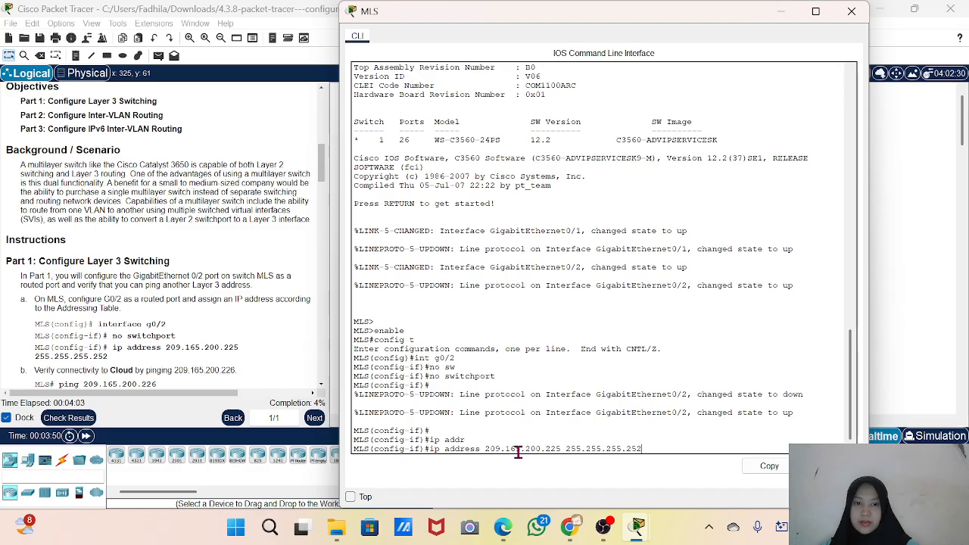
{"action": "key", "text": "Return"}
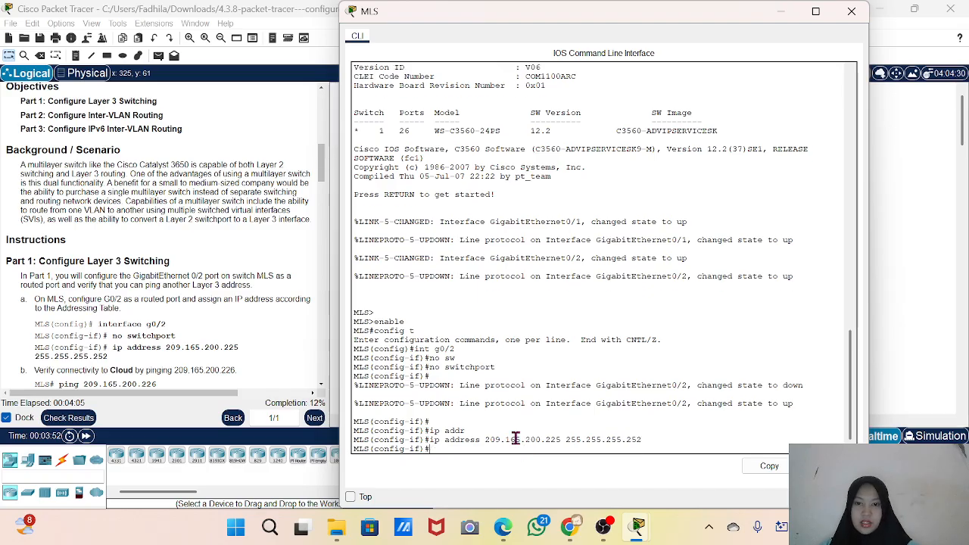
Step: Consult Part 1 step b and try to ping Cloud at 209.165.200.226 from MLS's interface configuration mode
{"action": "mouse_move", "coordinate": [330, 1]}
{"action": "left_mouse_down"}
{"action": "mouse_move", "coordinate": [436, 42]}
{"action": "mouse_move", "coordinate": [335, 8]}
{"action": "mouse_move", "coordinate": [334, 19]}
{"action": "left_mouse_up"}
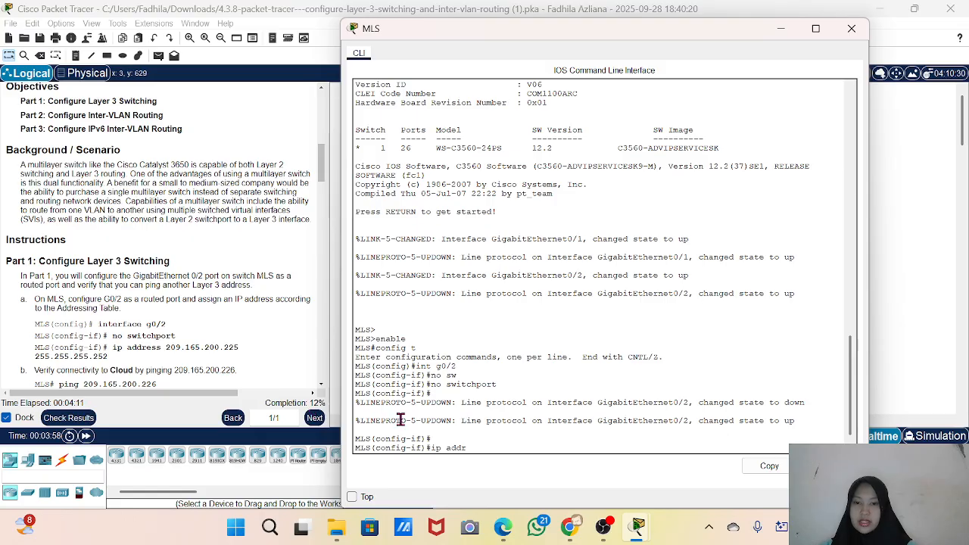
{"action": "type", "text": "ip address 209.165.200.225 255.255.255.252"}
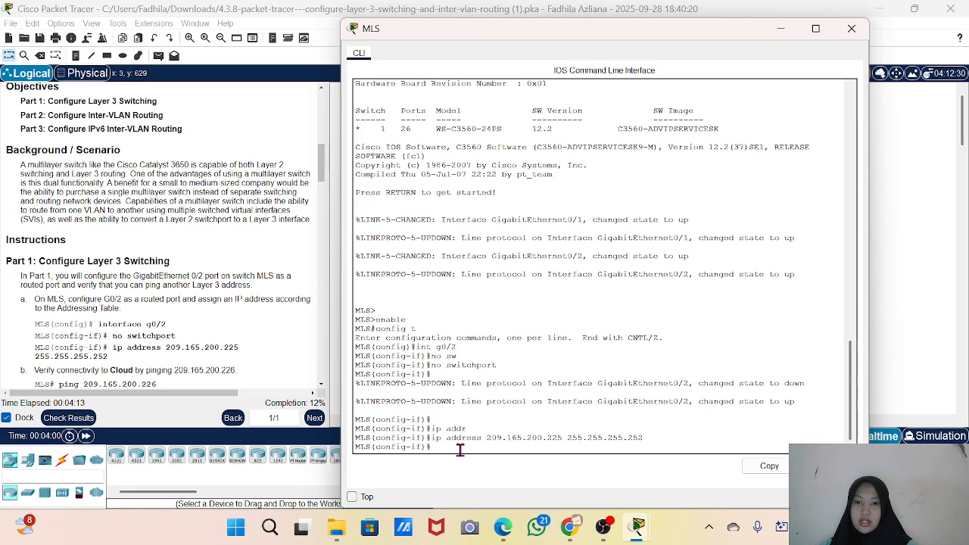
{"action": "scroll", "coordinate": [69, 357], "scroll_direction": "down", "scroll_amount": 3}
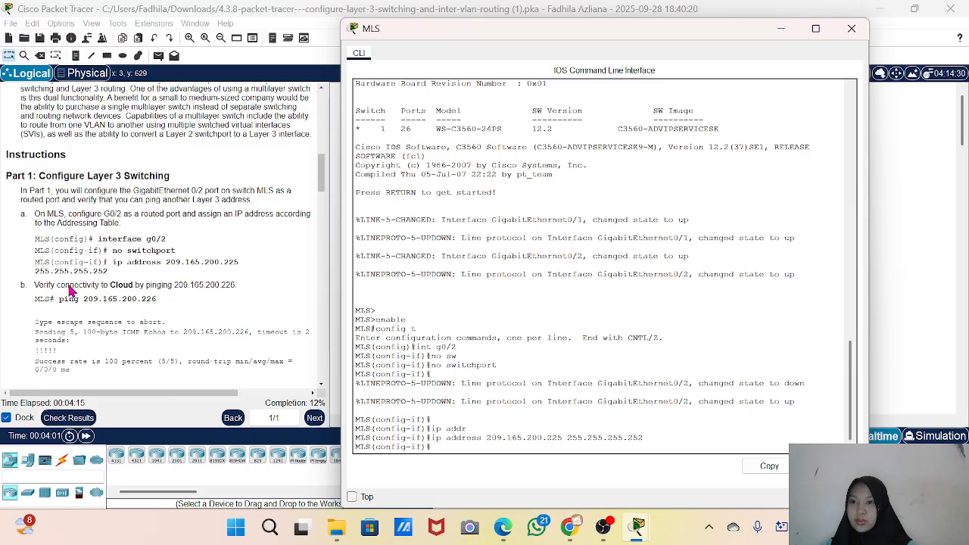
{"action": "scroll", "coordinate": [214, 318], "scroll_direction": "down", "scroll_amount": 2}
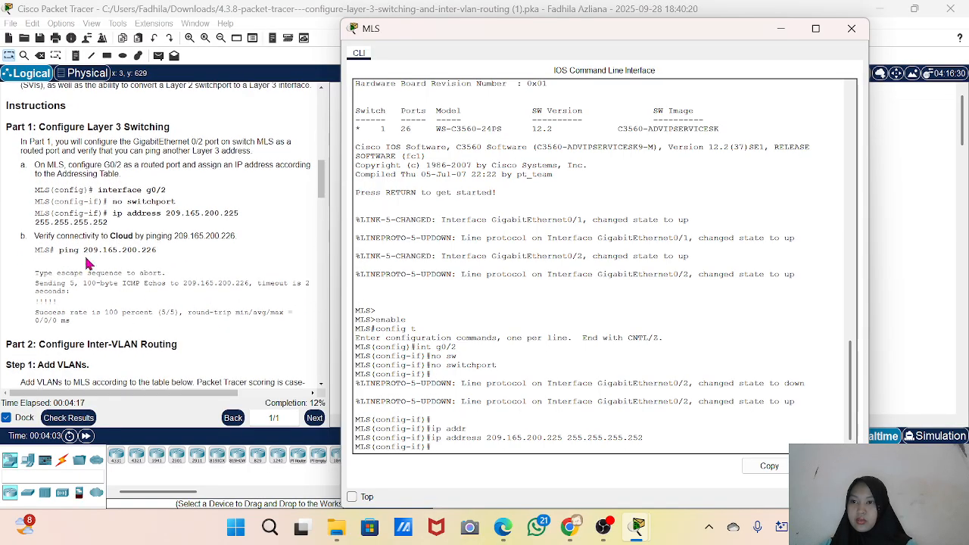
{"action": "left_click", "coordinate": [55, 236]}
{"action": "left_click_drag", "start_coordinate": [55, 237], "coordinate": [198, 236]}
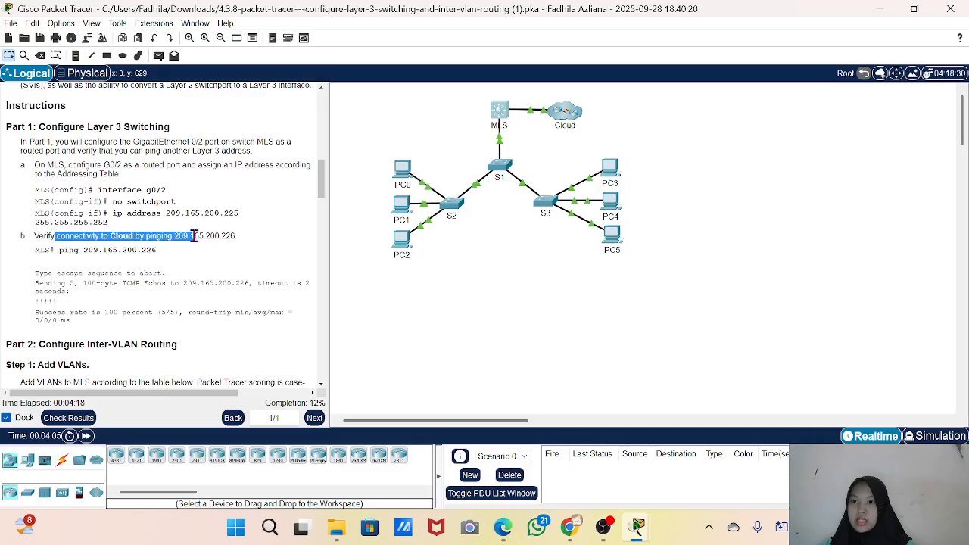
{"action": "left_click", "coordinate": [495, 115]}
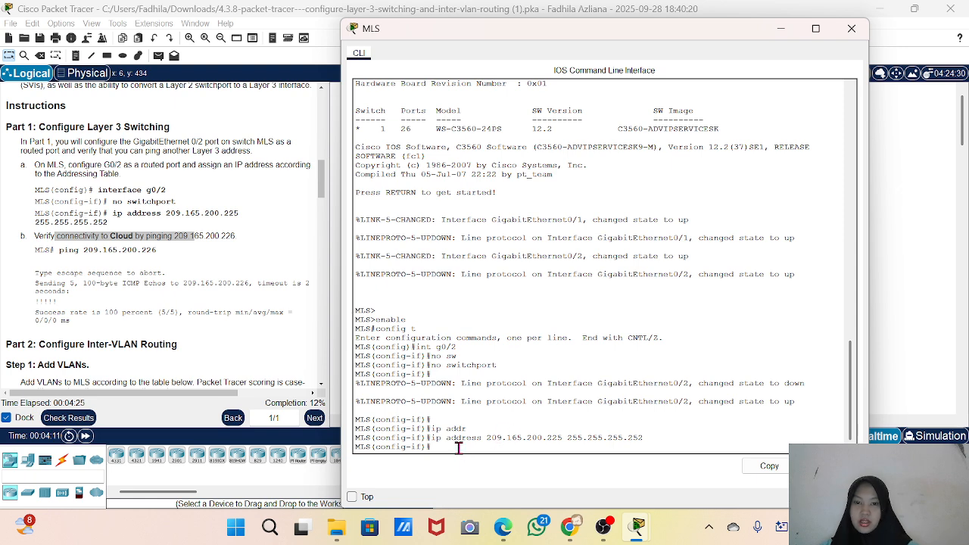
{"action": "type", "text": "pin"}
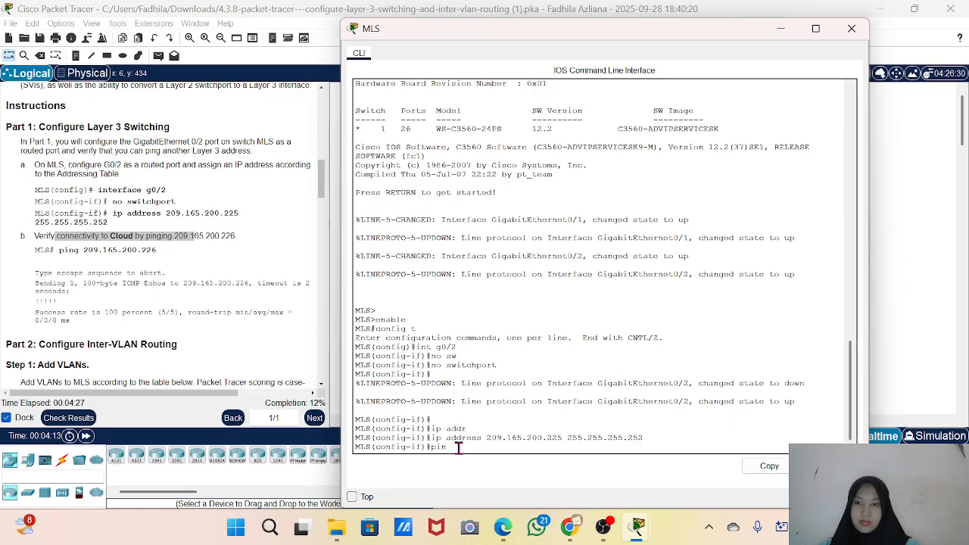
{"action": "type", "text": "g 209.165.200"}
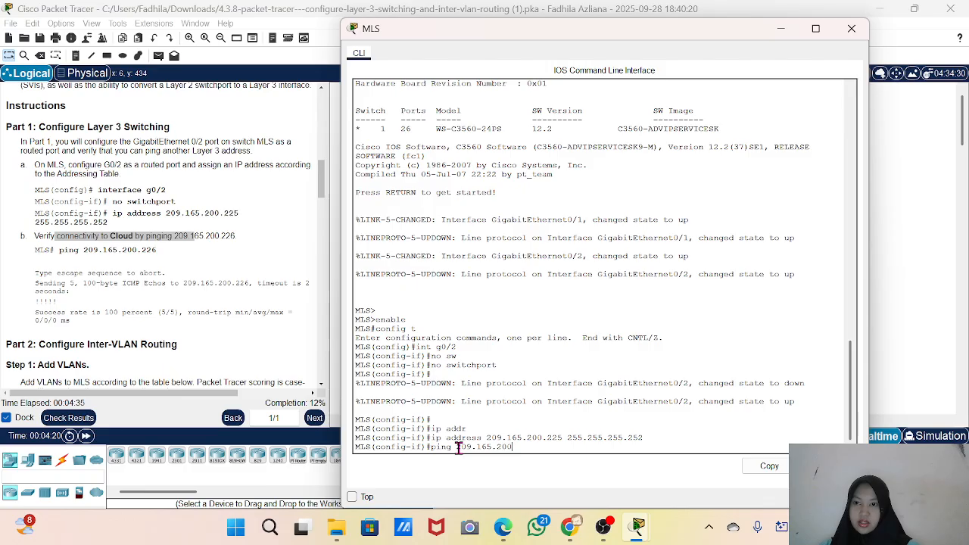
{"action": "type", "text": ".226"}
{"action": "key", "text": "Return"}
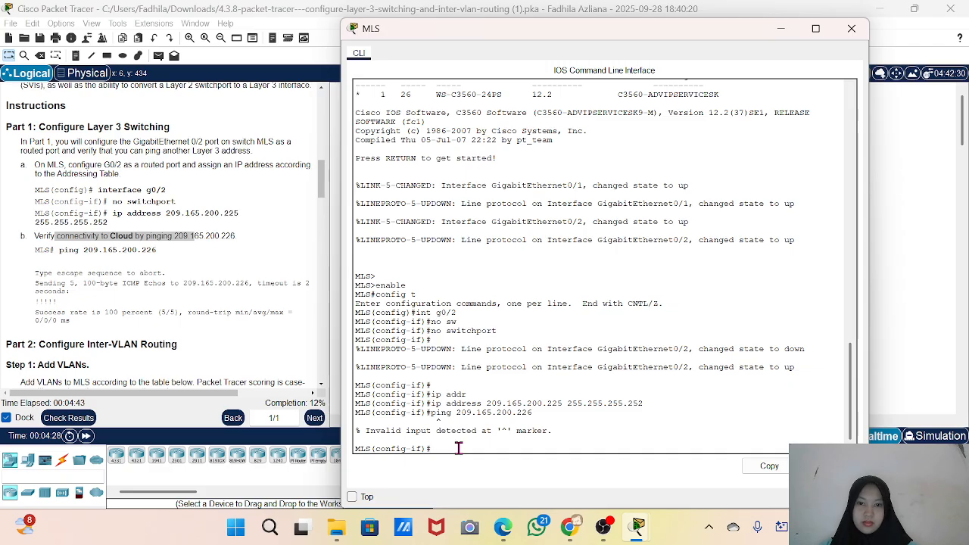
Step: Leave configuration mode on MLS with end and try to ping Cloud using the address 209.165.2--.226
{"action": "type", "text": "end"}
{"action": "key", "text": "Return"}
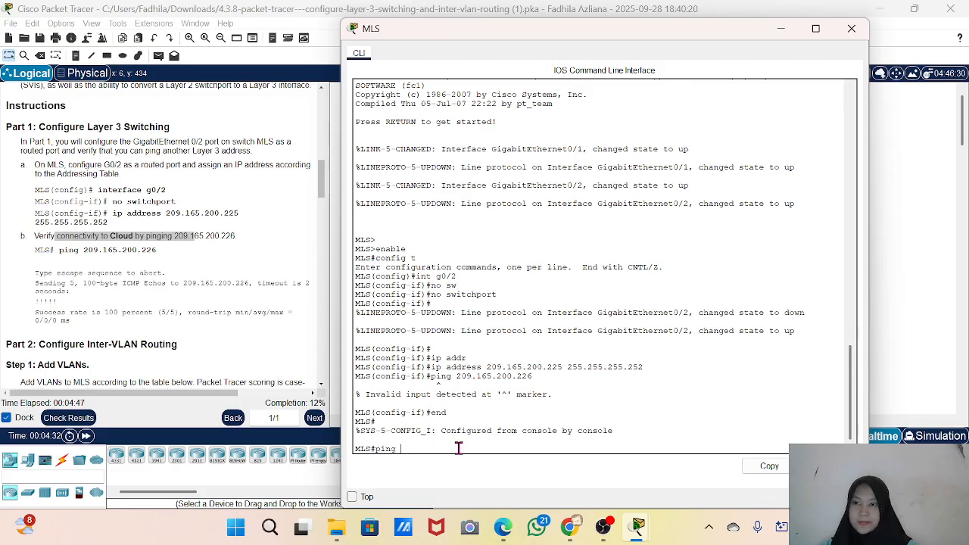
{"action": "type", "text": "ping 20"}
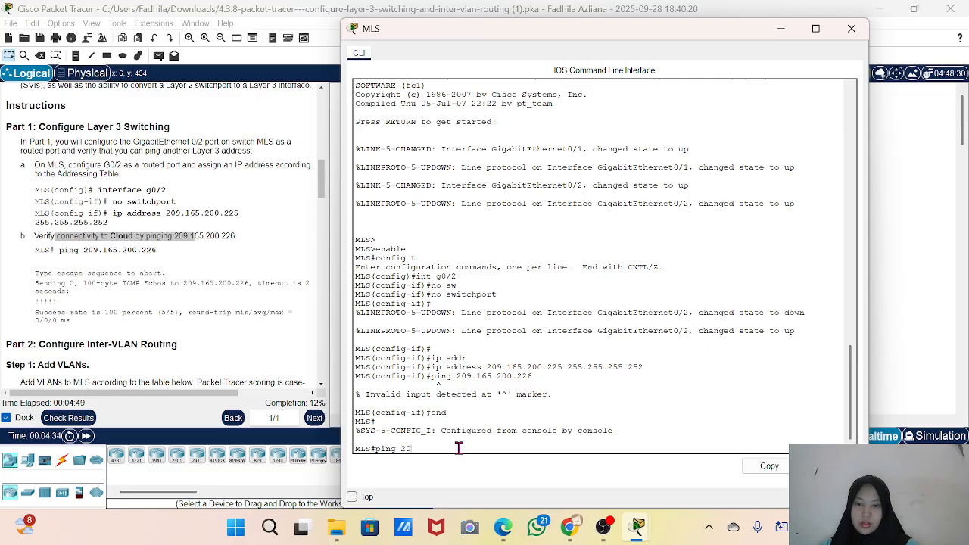
{"action": "type", "text": "9.2"}
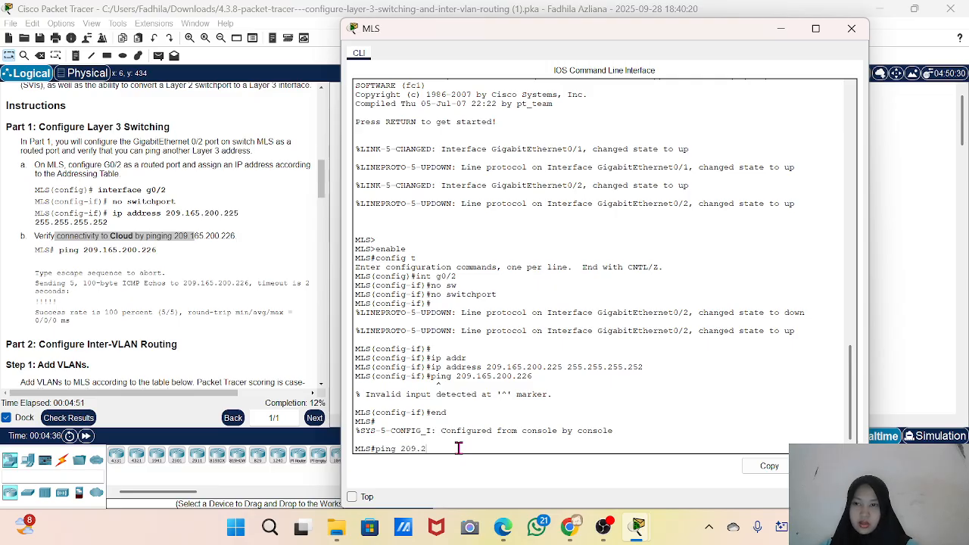
{"action": "key", "text": "BackSpace"}
{"action": "type", "text": "16"}
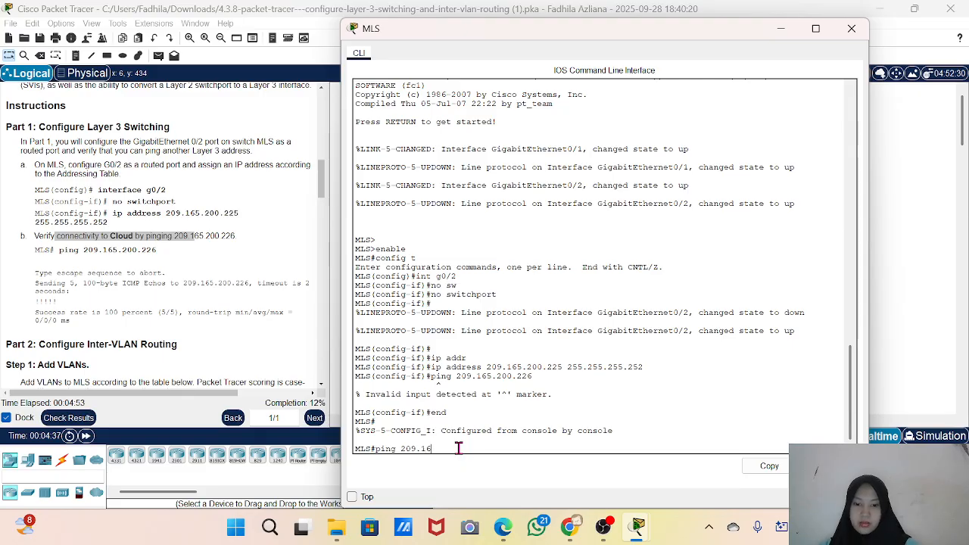
{"action": "type", "text": "5."}
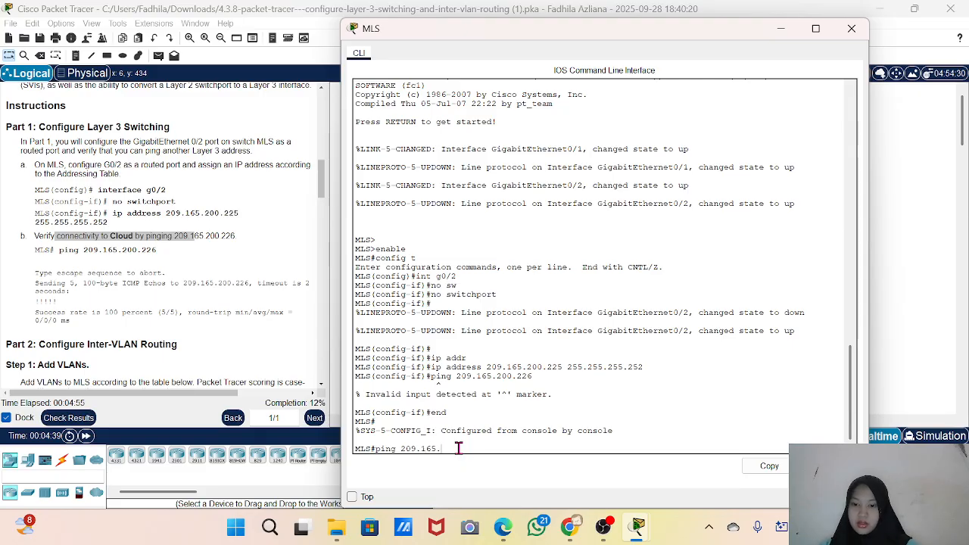
{"action": "type", "text": "2--"}
{"action": "type", "text": ".2"}
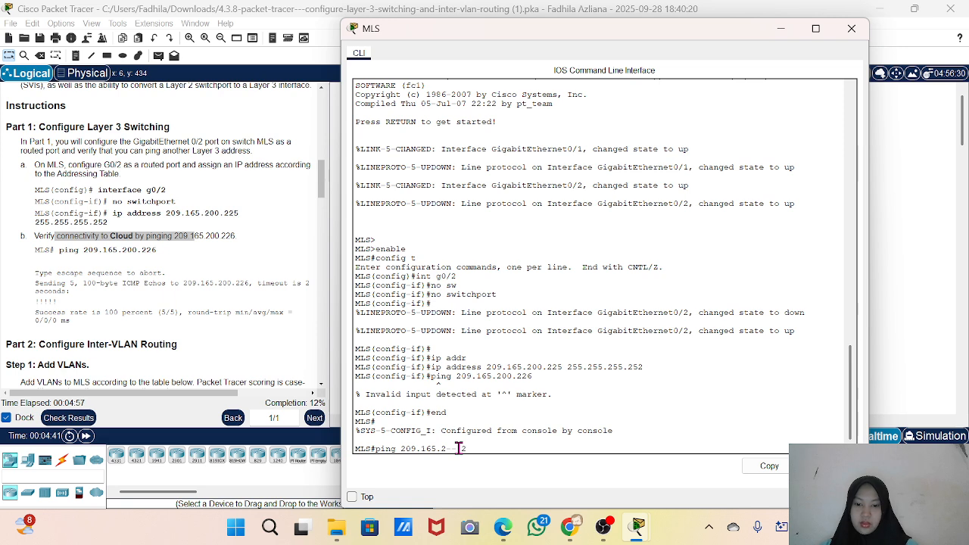
{"action": "type", "text": "26"}
{"action": "key", "text": "Return"}
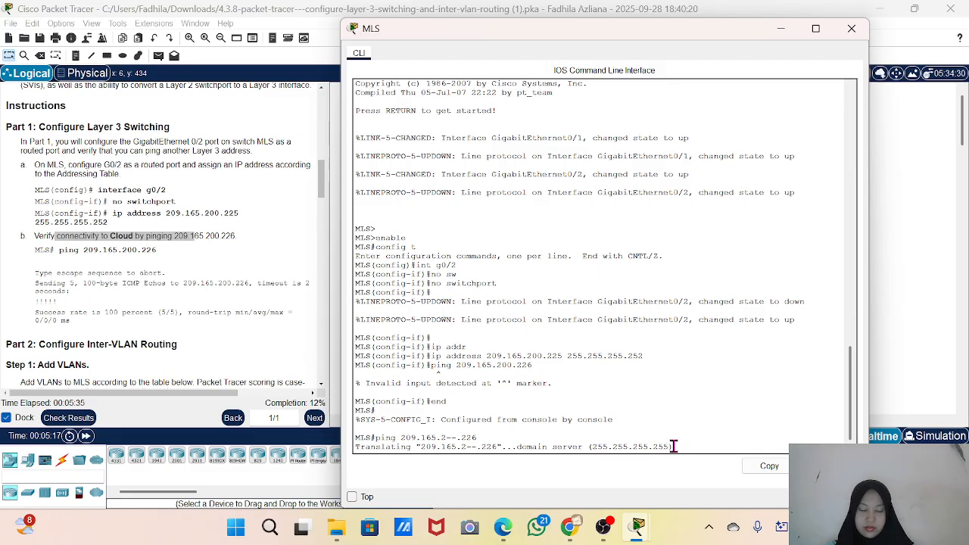
Step: Try to correct the entered ping address, and close and reopen the MLS command line to regain the prompt
{"action": "right_click", "coordinate": [674, 449]}
{"action": "left_click", "coordinate": [675, 449]}
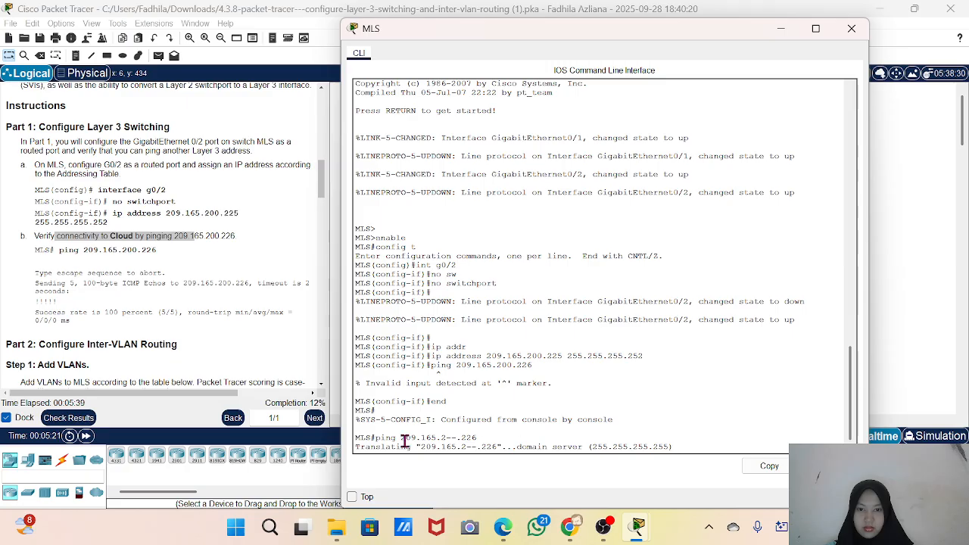
{"action": "left_click_drag", "start_coordinate": [402, 437], "coordinate": [505, 437]}
{"action": "left_click", "coordinate": [507, 436]}
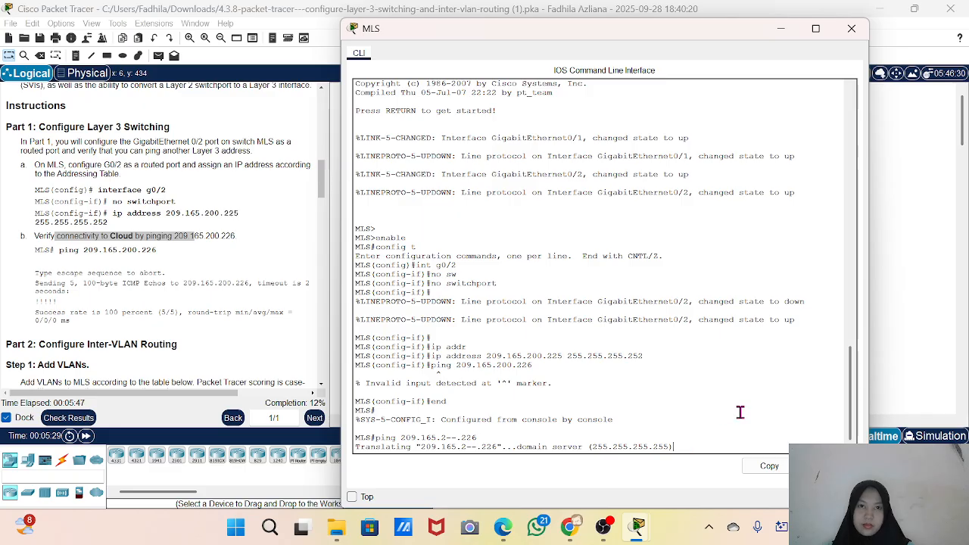
{"action": "left_click", "coordinate": [851, 28]}
{"action": "left_click", "coordinate": [499, 111]}
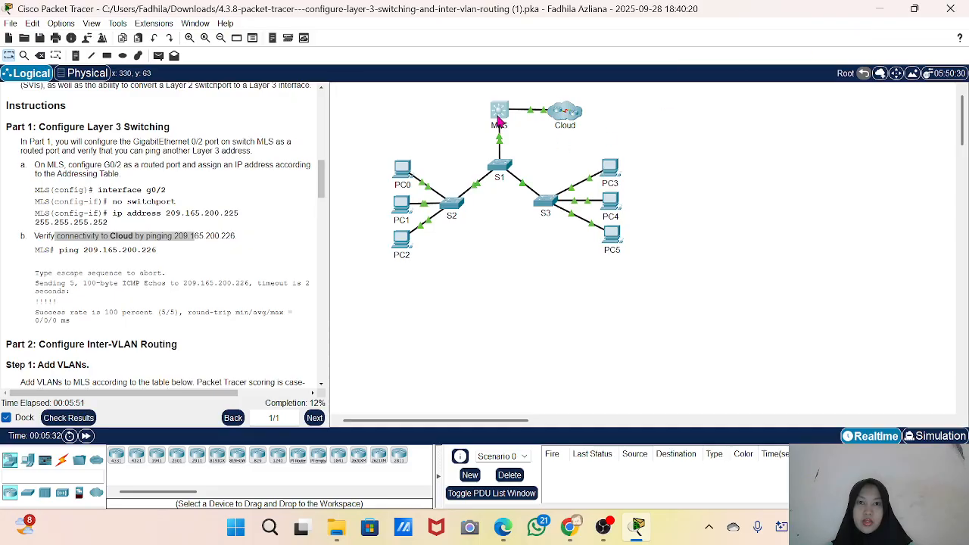
{"action": "scroll", "coordinate": [460, 405], "scroll_direction": "down", "scroll_amount": 2}
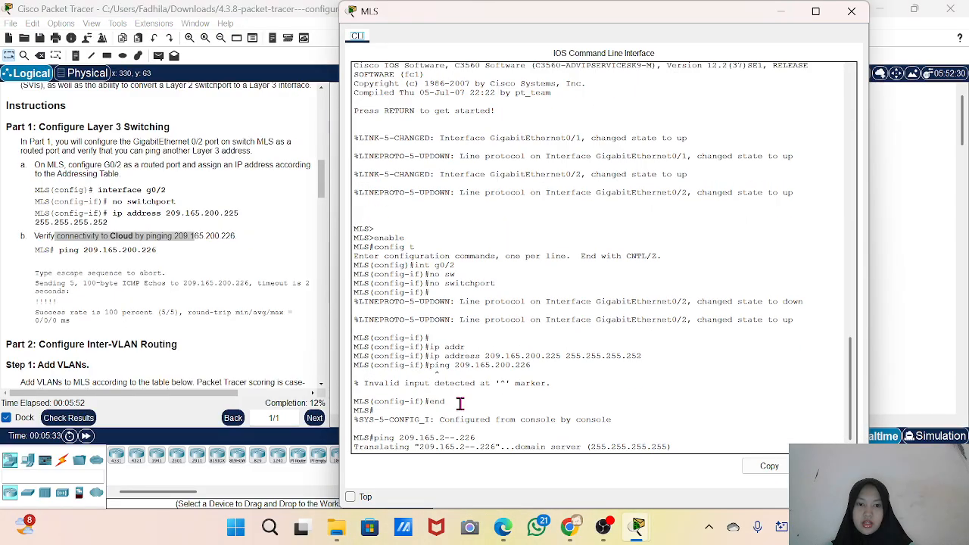
{"action": "left_click", "coordinate": [683, 452]}
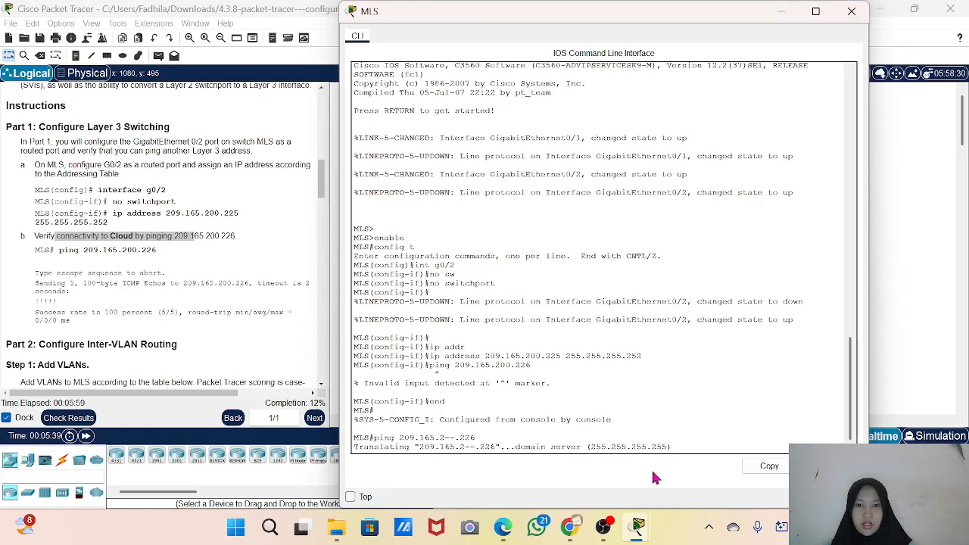
Step: Close and reopen the MLS command line, correct the recalled ping address and ping Cloud at 209.165.200.226
{"action": "left_click_drag", "start_coordinate": [421, 435], "coordinate": [511, 427]}
{"action": "left_click", "coordinate": [512, 428]}
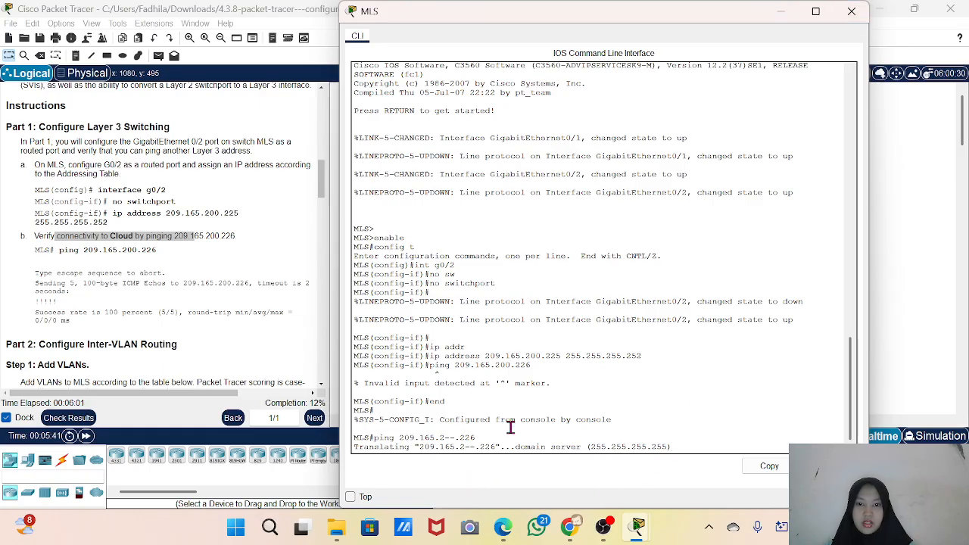
{"action": "left_click", "coordinate": [851, 11]}
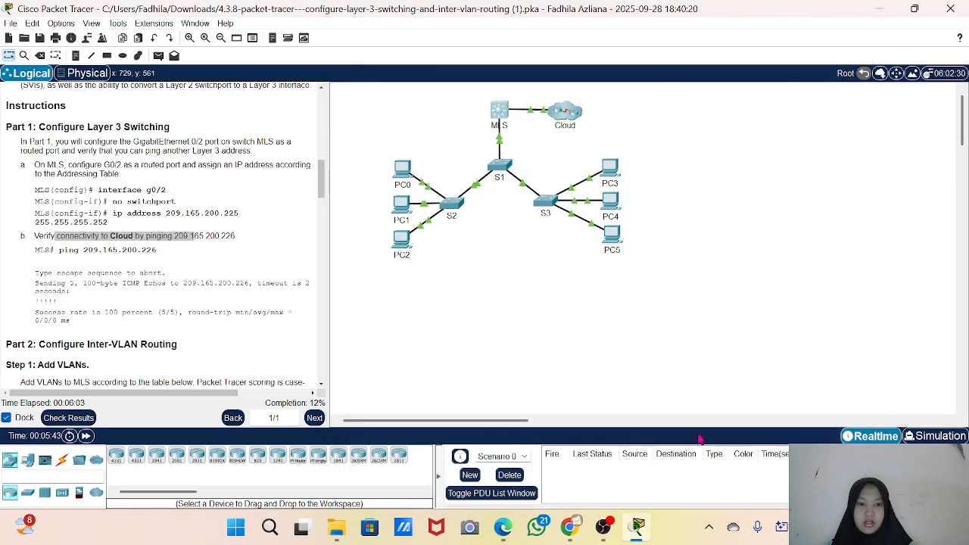
{"action": "left_click", "coordinate": [499, 111]}
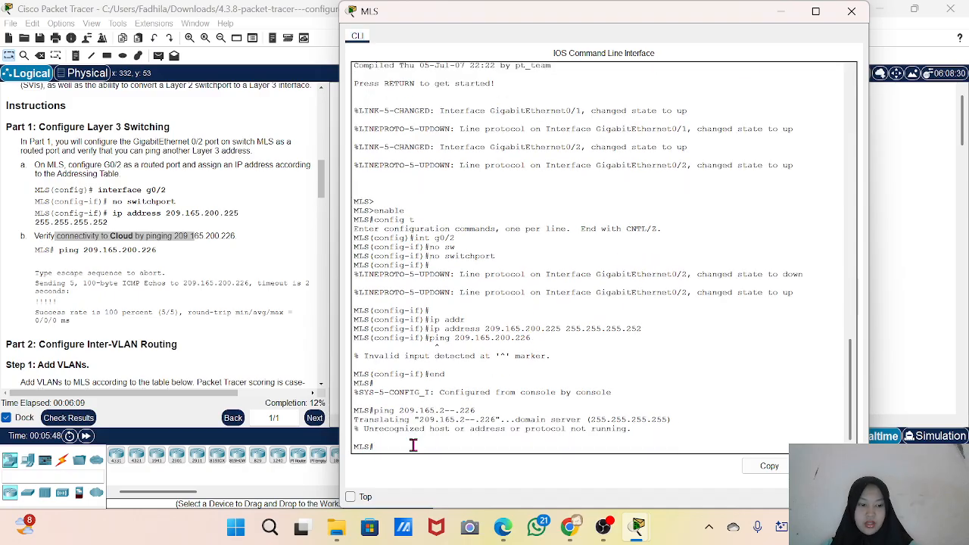
{"action": "key", "text": "Up"}
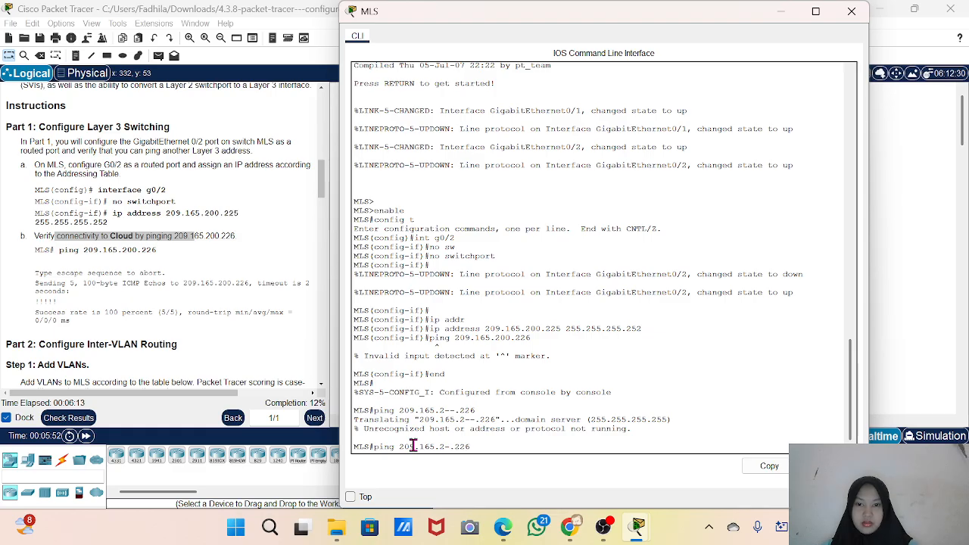
{"action": "key", "text": "BackSpace"}
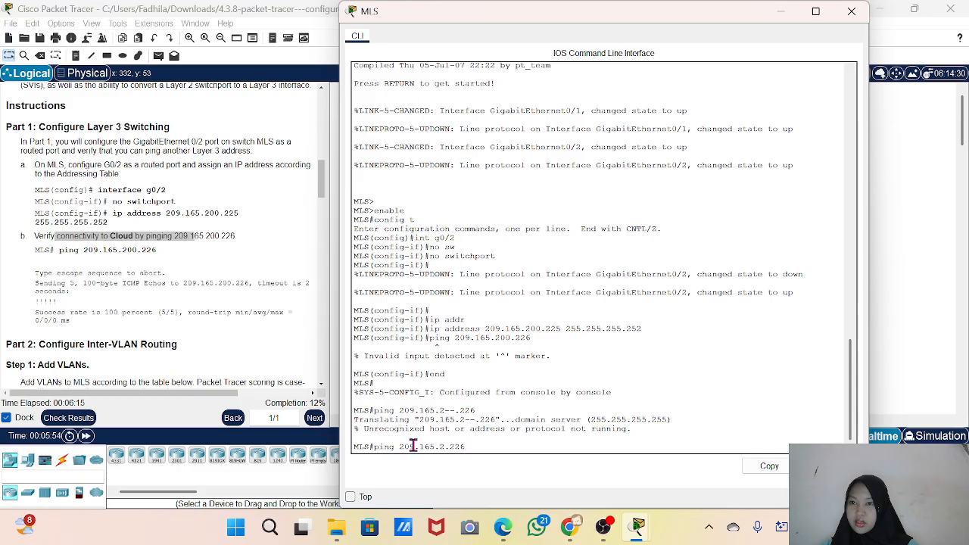
{"action": "type", "text": "00"}
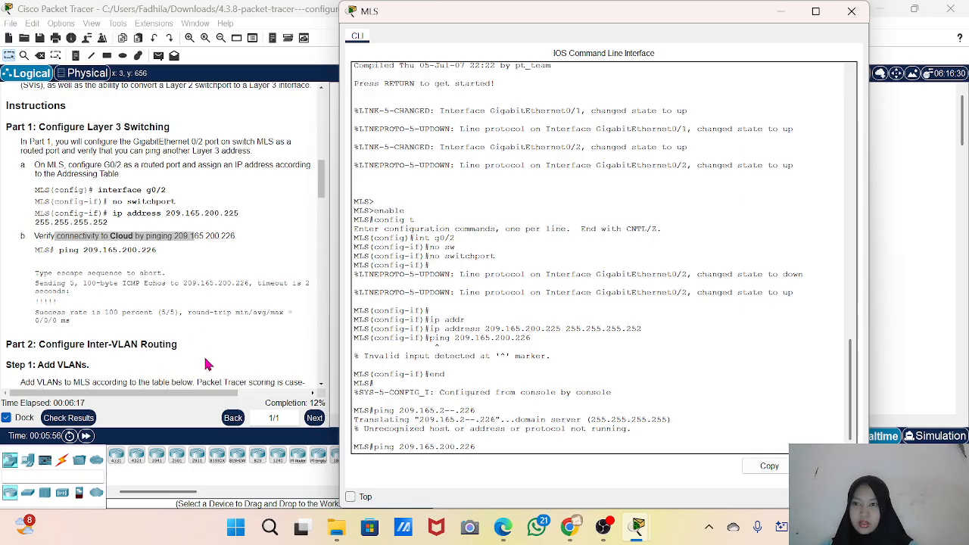
{"action": "key", "text": "Return"}
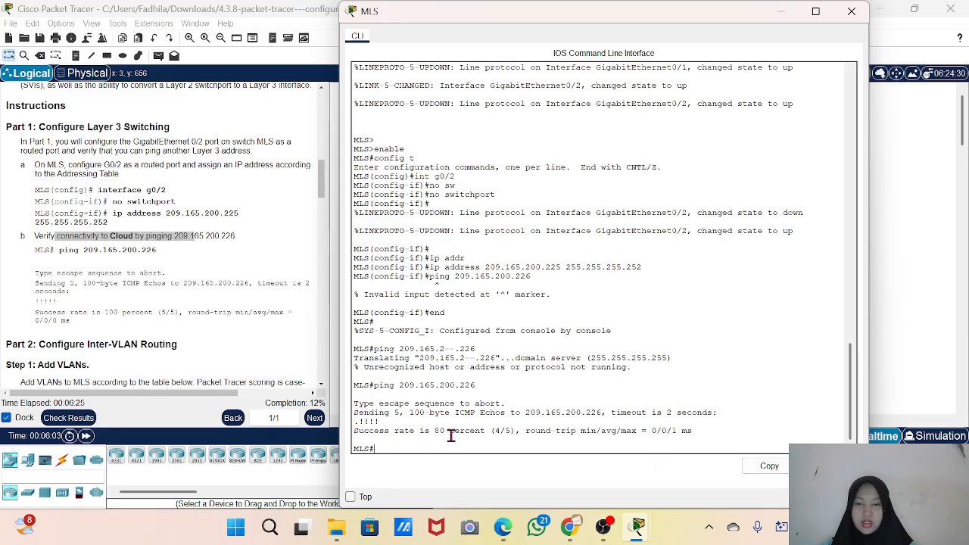
Step: Repeat the ping from MLS to 209.165.200.226 and check its success rate
{"action": "key", "text": "Up"}
{"action": "key", "text": "Return"}
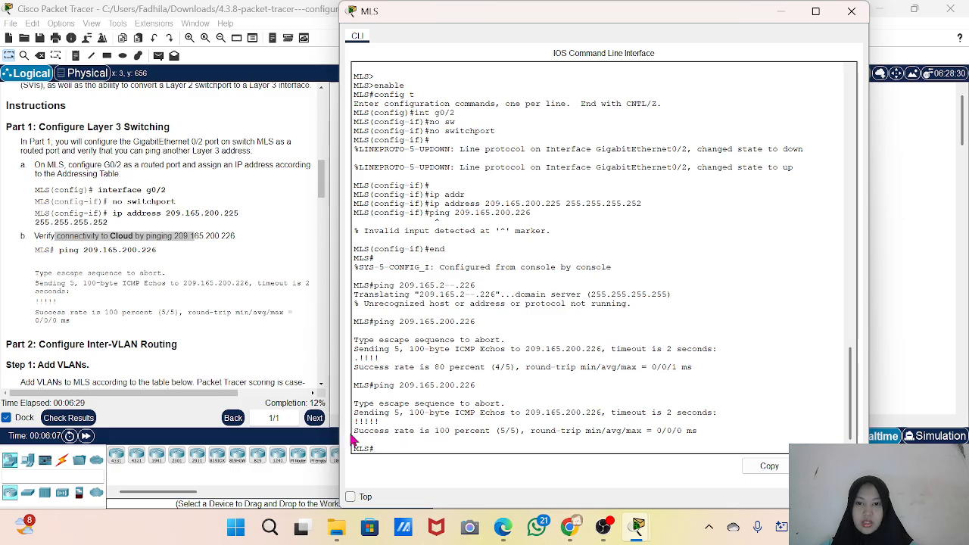
{"action": "left_click_drag", "start_coordinate": [363, 430], "coordinate": [493, 430]}
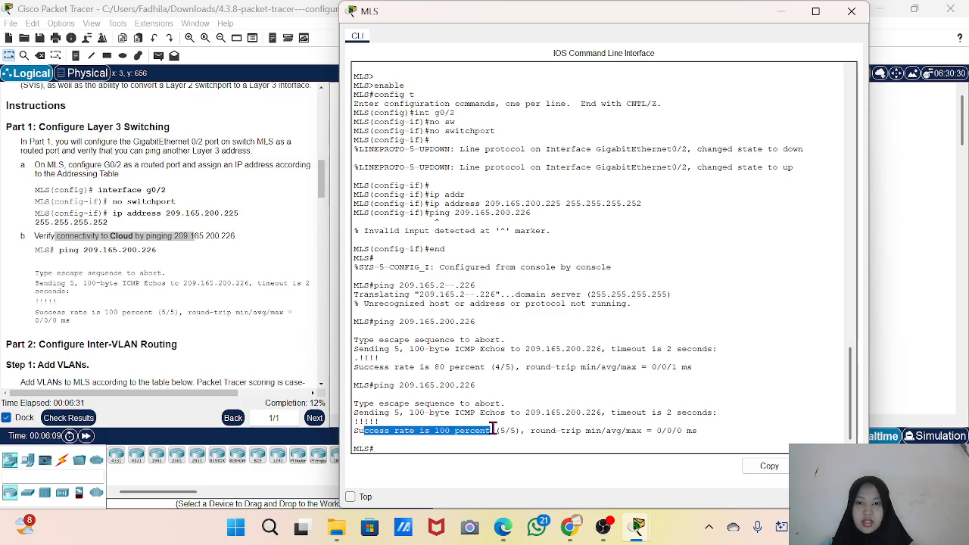
{"action": "left_click", "coordinate": [493, 430]}
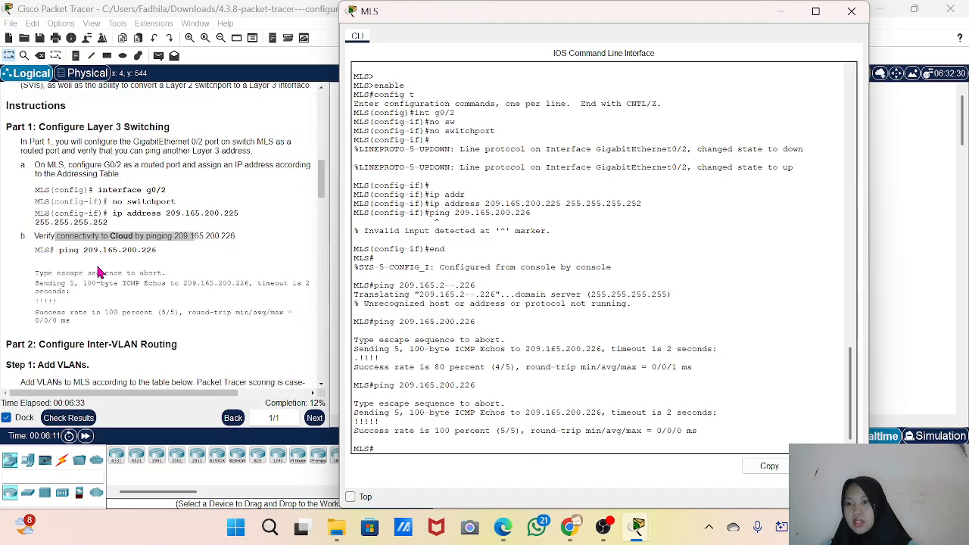
Step: Consult the VLAN table in Part 2 Step 1 and enter global configuration mode on MLS
{"action": "scroll", "coordinate": [98, 273], "scroll_direction": "down", "scroll_amount": 3}
{"action": "scroll", "coordinate": [98, 273], "scroll_direction": "down", "scroll_amount": 1}
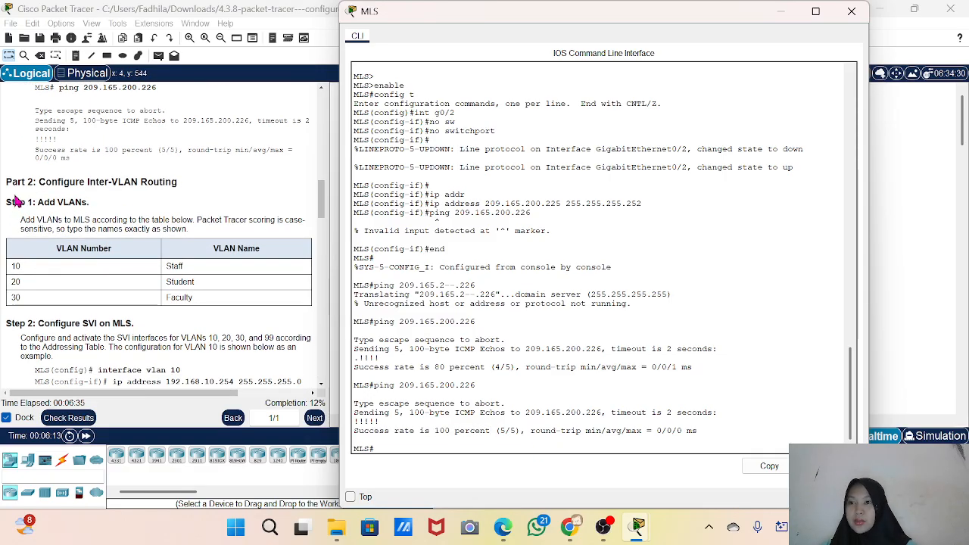
{"action": "scroll", "coordinate": [17, 200], "scroll_direction": "down", "scroll_amount": 1}
{"action": "scroll", "coordinate": [16, 200], "scroll_direction": "down", "scroll_amount": 1}
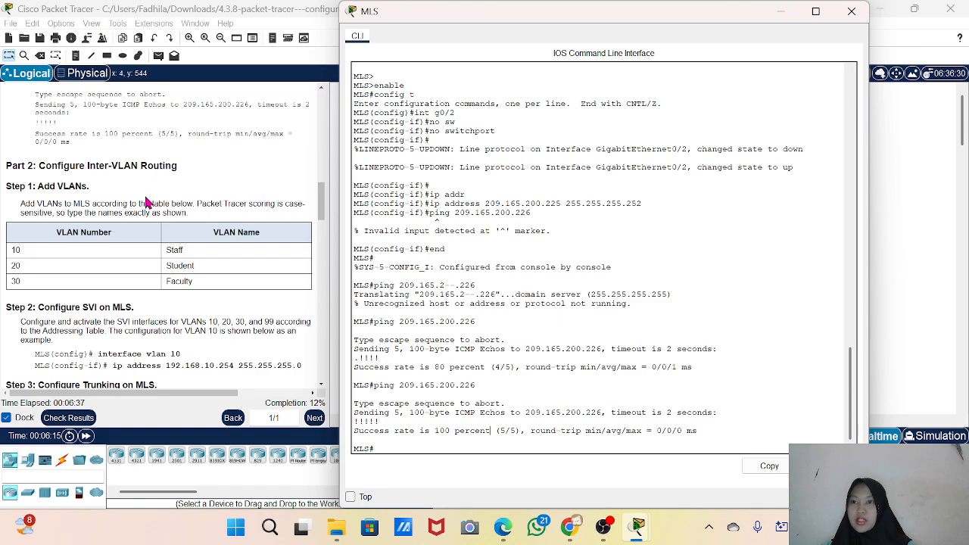
{"action": "scroll", "coordinate": [111, 255], "scroll_direction": "down", "scroll_amount": 4}
{"action": "scroll", "coordinate": [110, 255], "scroll_direction": "up", "scroll_amount": 1}
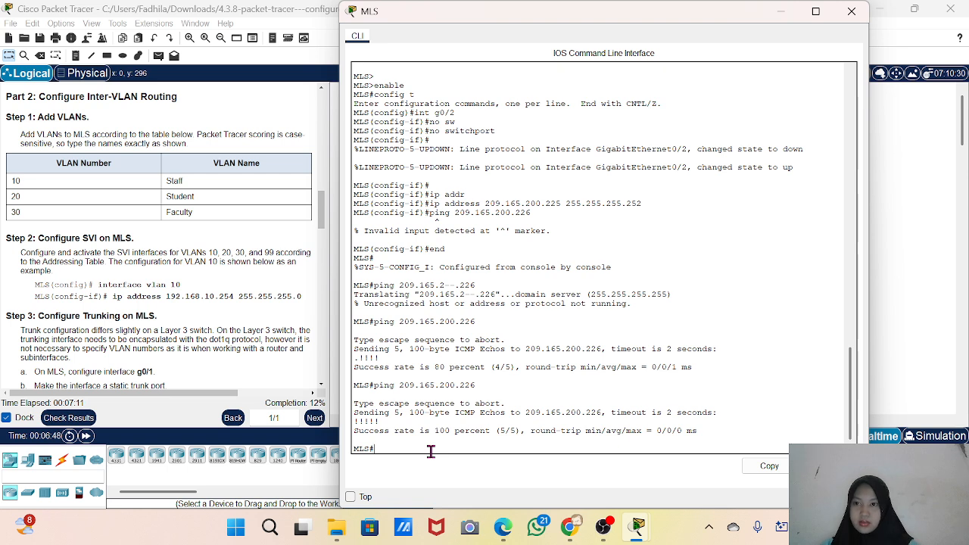
{"action": "type", "text": "config"}
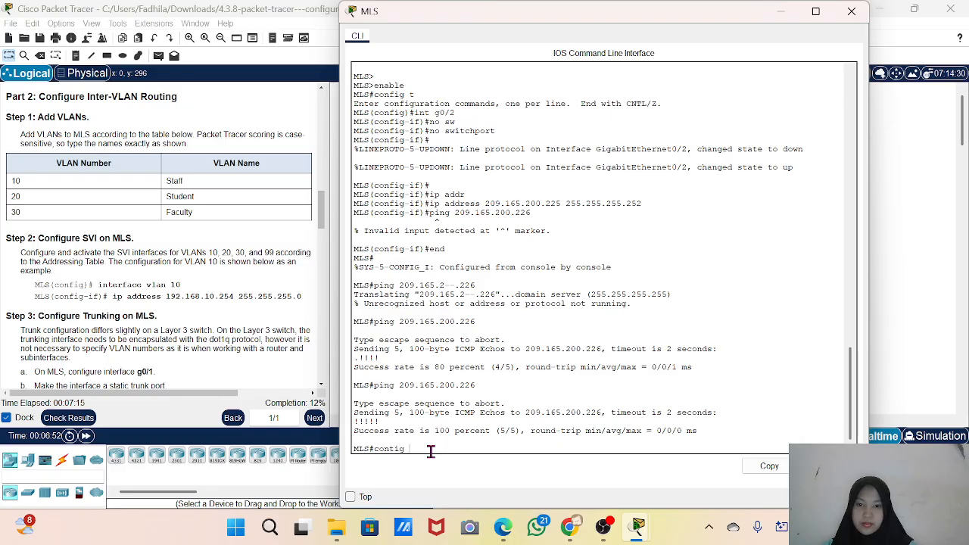
{"action": "key", "text": "BackSpace"}
{"action": "type", "text": "fig t"}
{"action": "key", "text": "Return"}
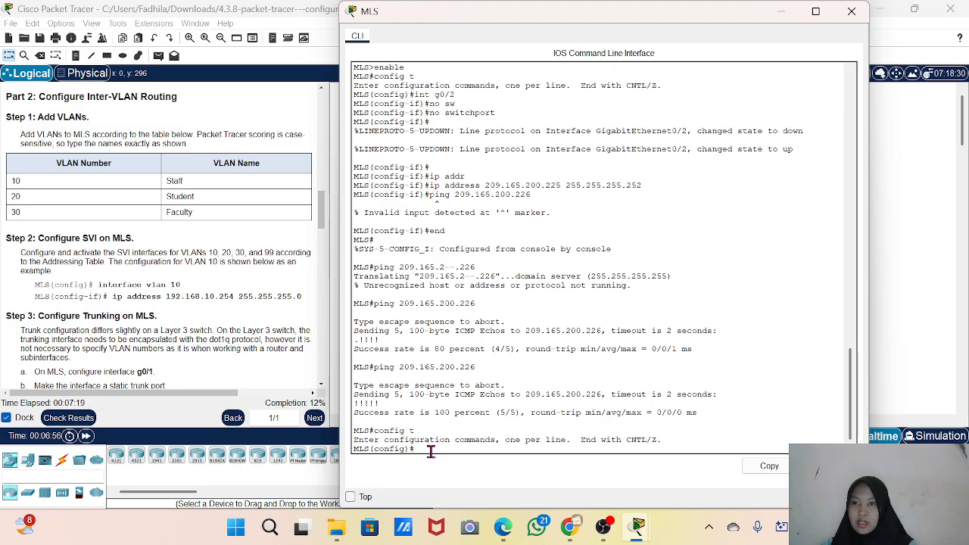
Step: Create VLAN 10 on MLS with the name staff
{"action": "type", "text": "vlan 10"}
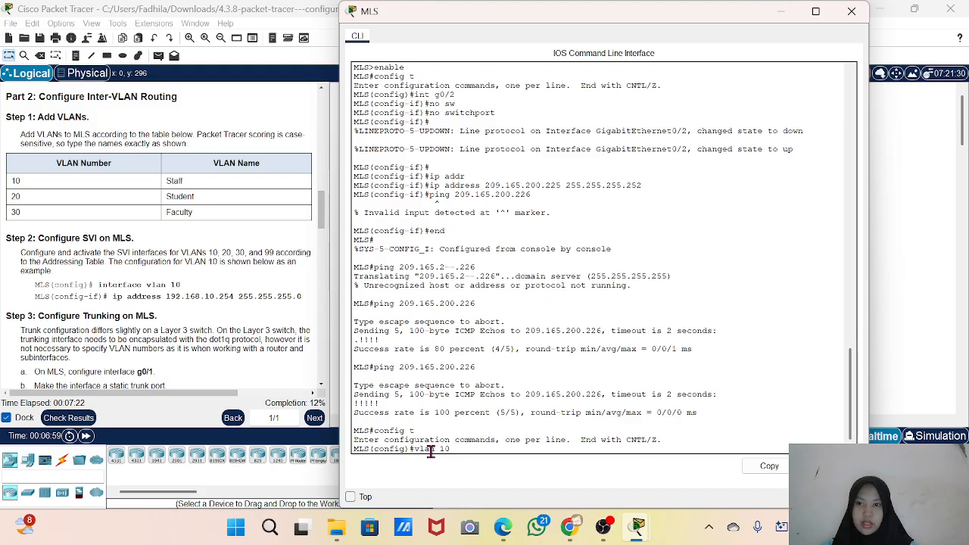
{"action": "key", "text": "Return"}
{"action": "type", "text": "nfig-vlan)#n"}
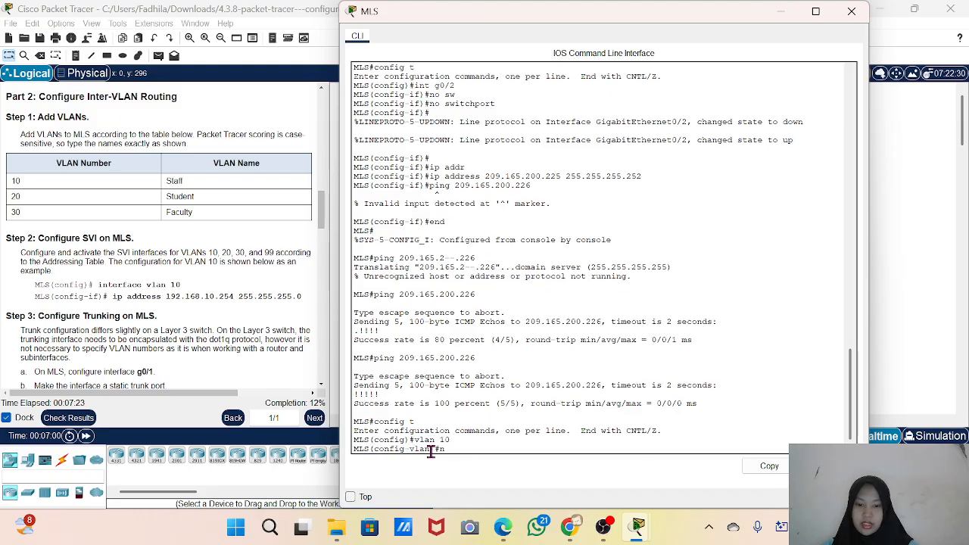
{"action": "type", "text": "ame sta"}
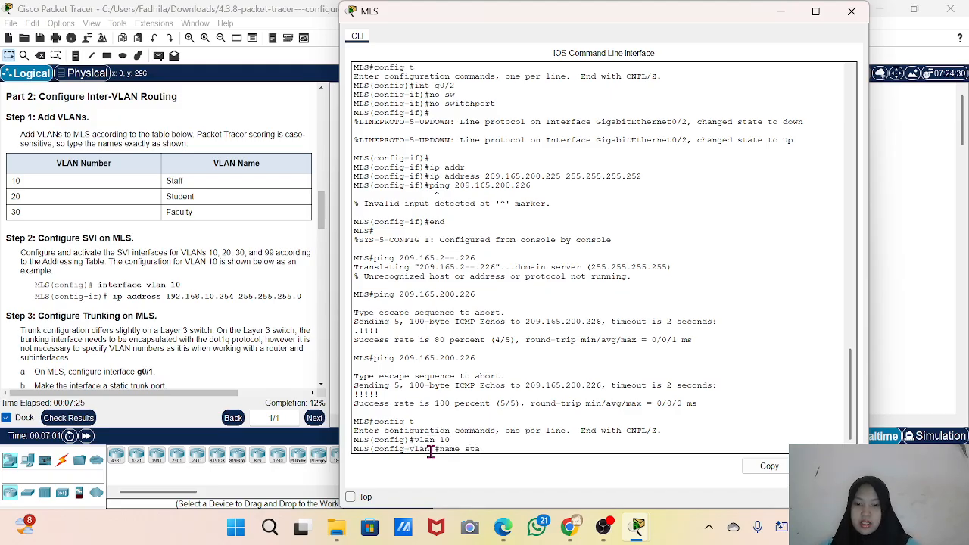
{"action": "type", "text": "ff"}
{"action": "key", "text": "Return"}
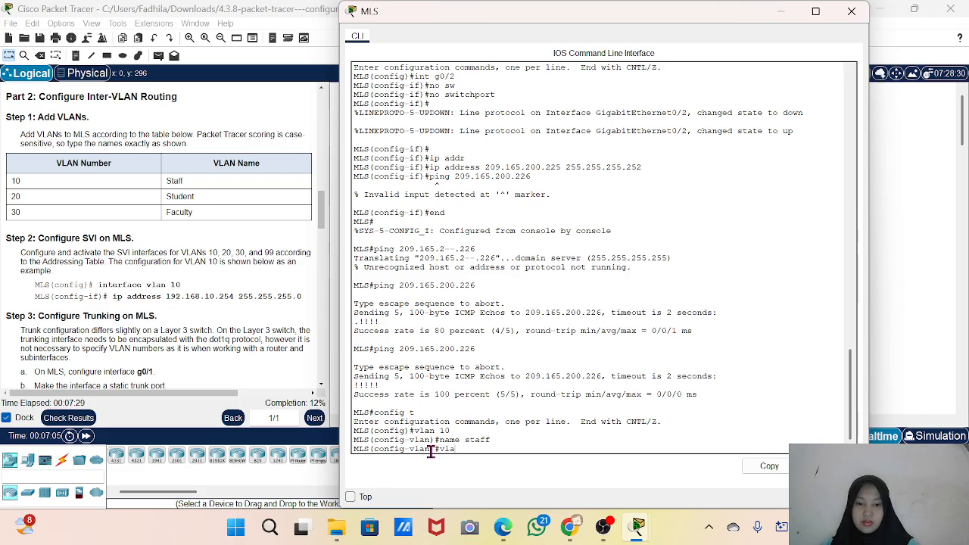
Step: Create VLAN 20 on MLS with the name Student
{"action": "type", "text": "n 20"}
{"action": "key", "text": "Return"}
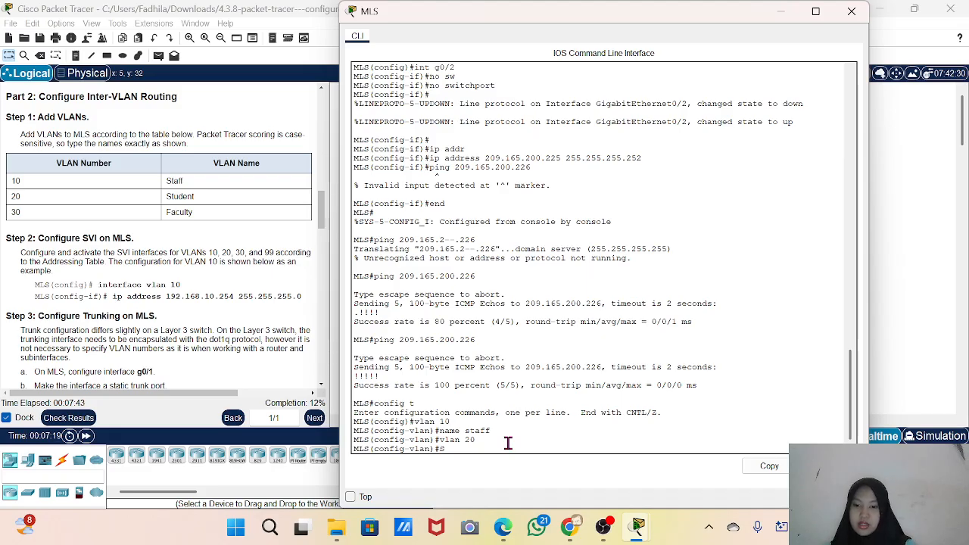
{"action": "type", "text": "tudent"}
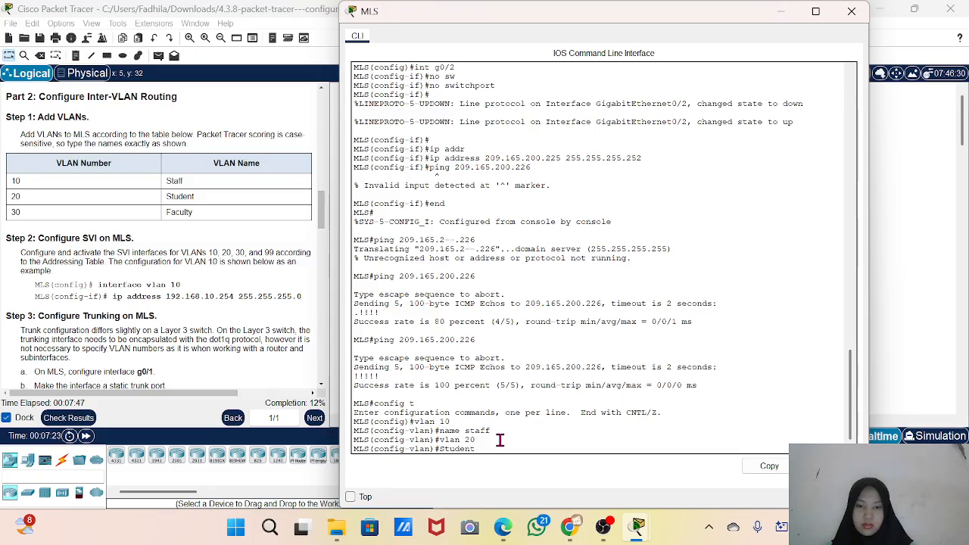
{"action": "key", "text": "Home"}
{"action": "type", "text": "name"}
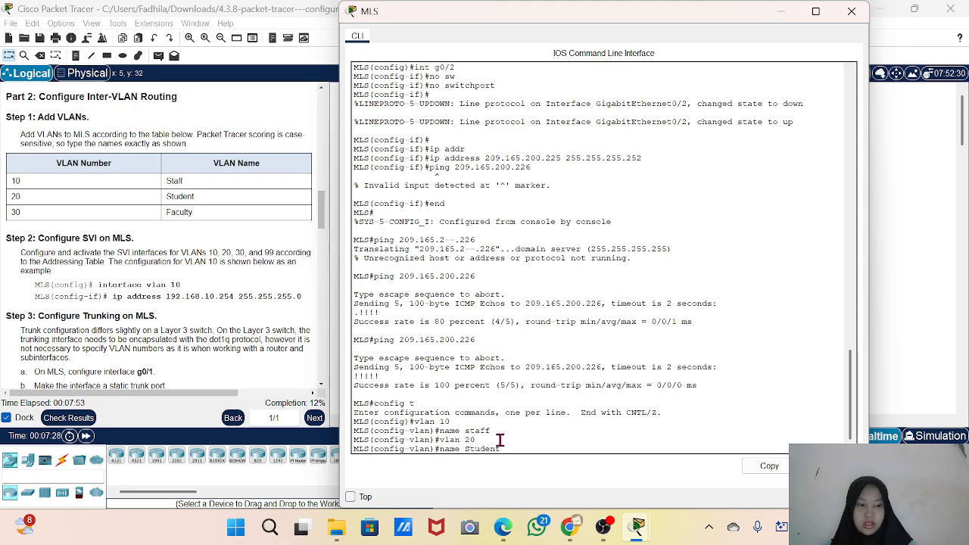
{"action": "key", "text": "Return"}
Step: Return to VLAN 10 on MLS and rename it Staff with a capital S
{"action": "type", "text": "vlan 10"}
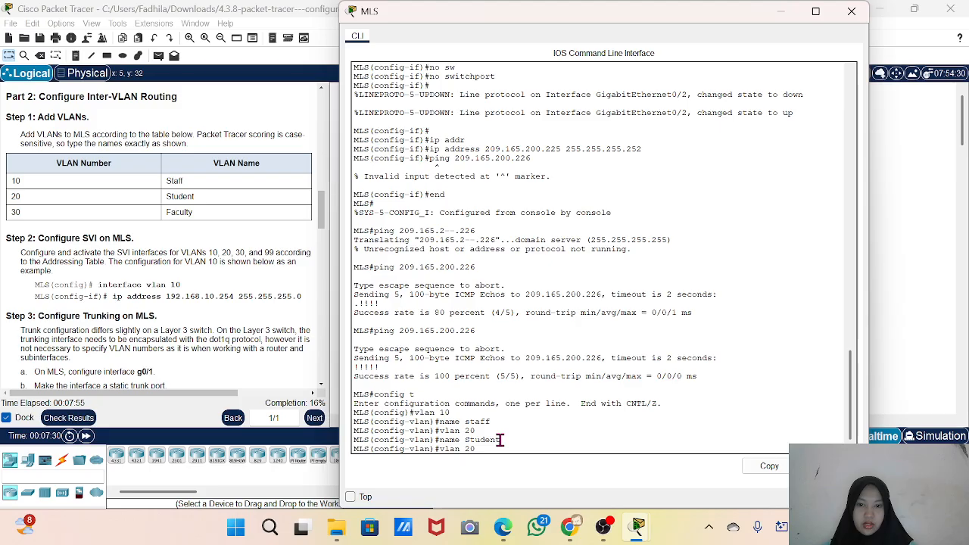
{"action": "key", "text": "Return"}
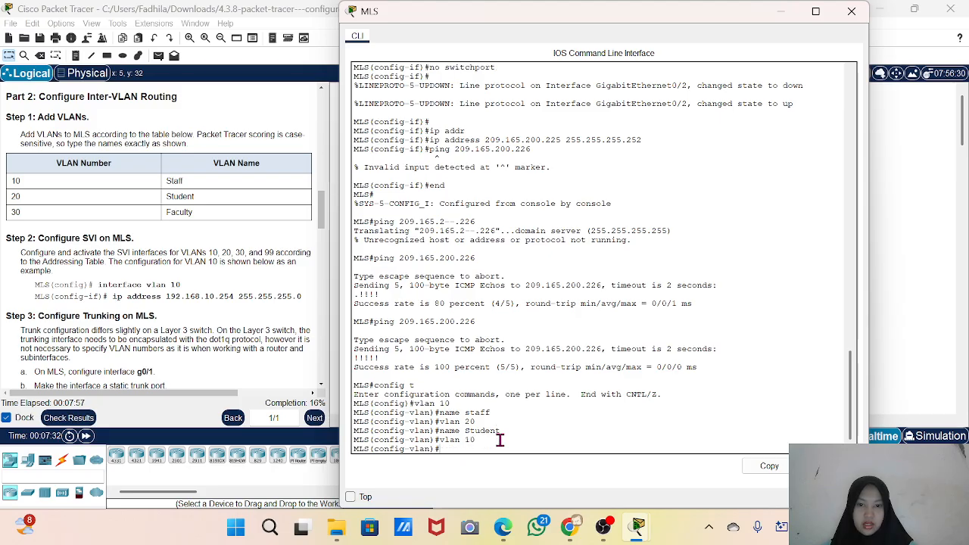
{"action": "type", "text": "name staff"}
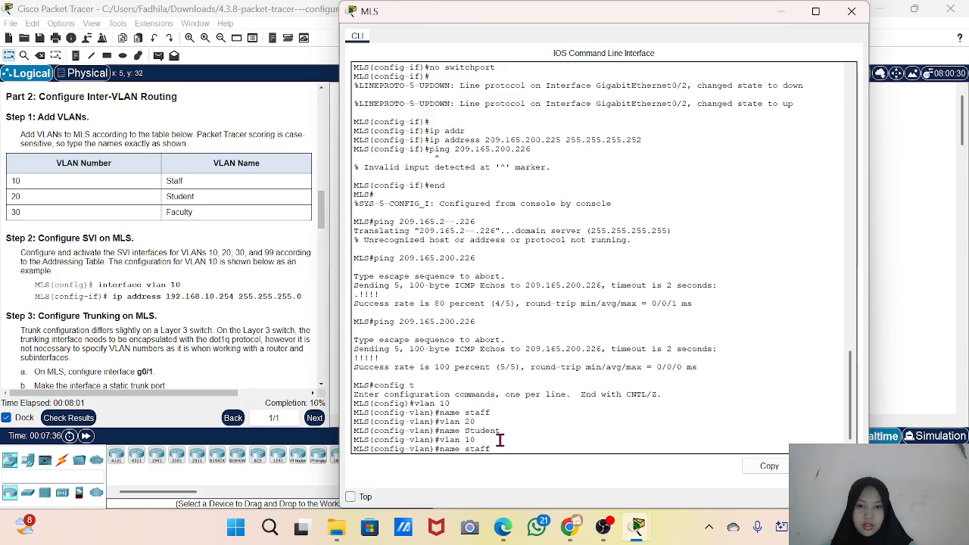
{"action": "key", "text": "Left"}
{"action": "key", "text": "Left"}
{"action": "key", "text": "Left"}
{"action": "key", "text": "Left"}
{"action": "key", "text": "BackSpace"}
{"action": "type", "text": "S"}
{"action": "key", "text": "Return"}
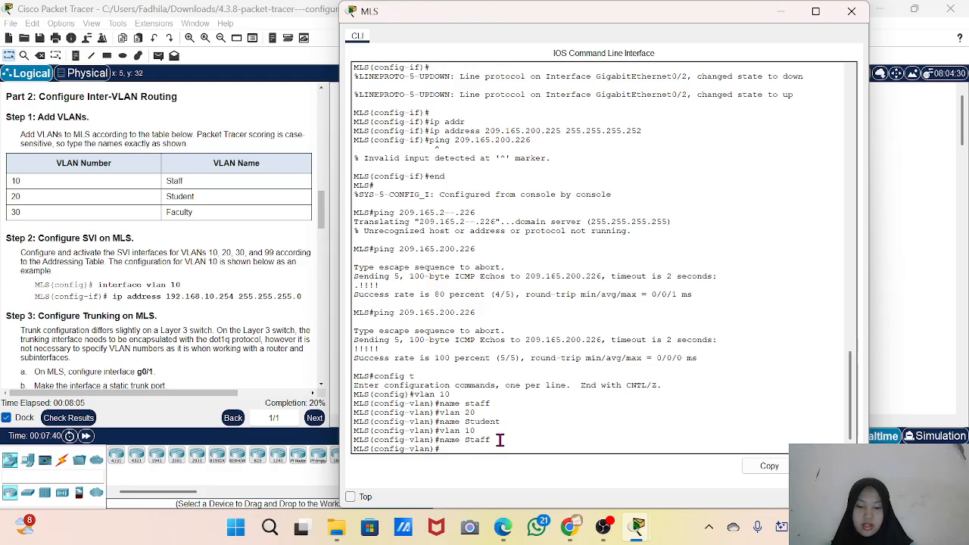
Step: Create VLAN 30 on MLS with the name faculty
{"action": "type", "text": "vk"}
{"action": "type", "text": "lan 30"}
{"action": "key", "text": "Return"}
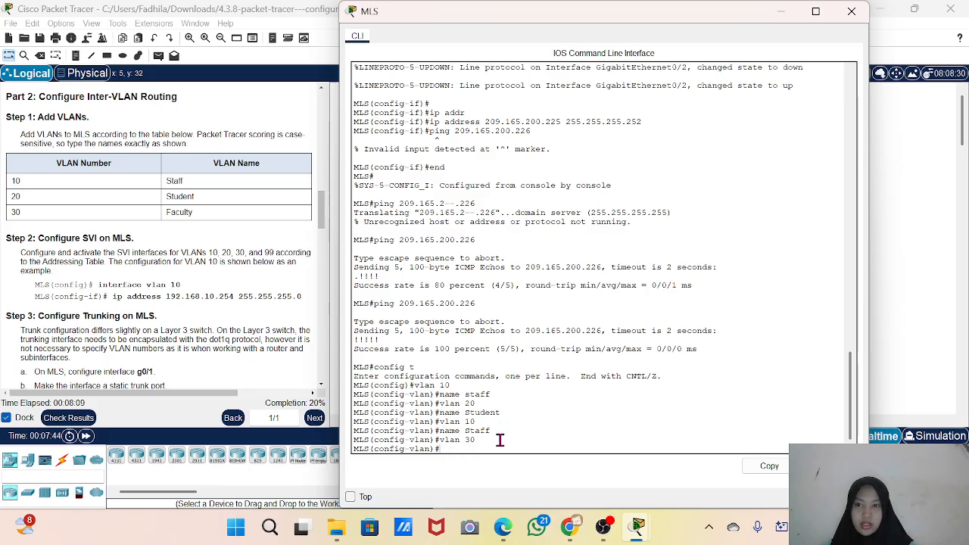
{"action": "type", "text": "na"}
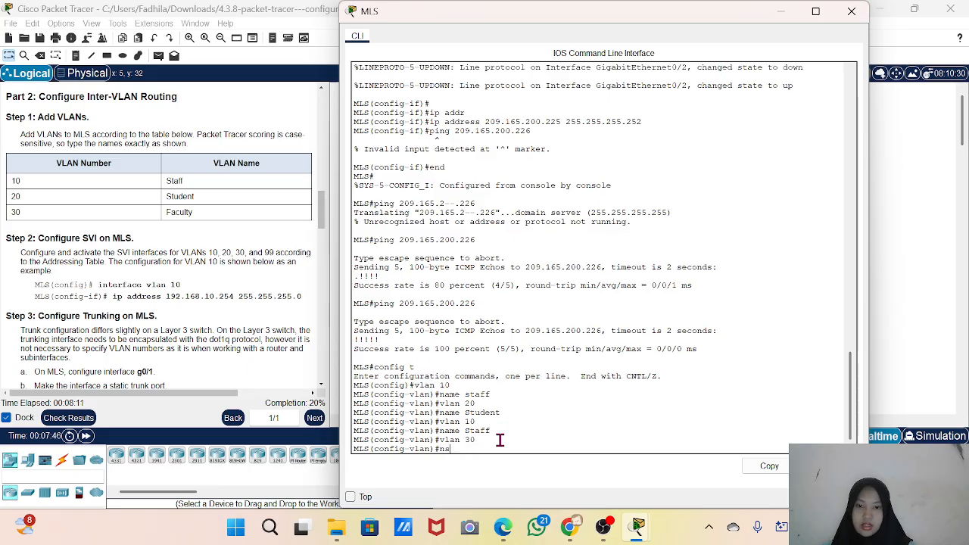
{"action": "type", "text": "me f"}
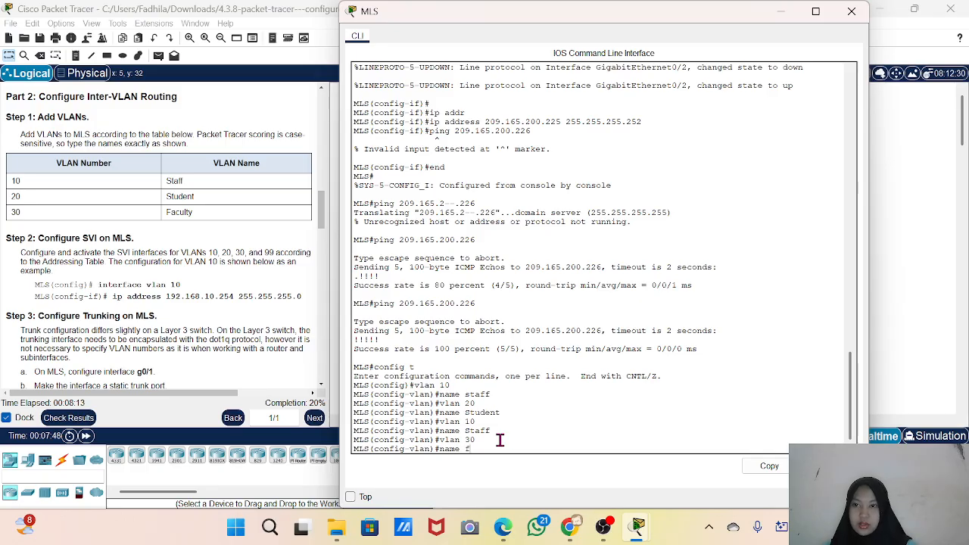
{"action": "type", "text": "a"}
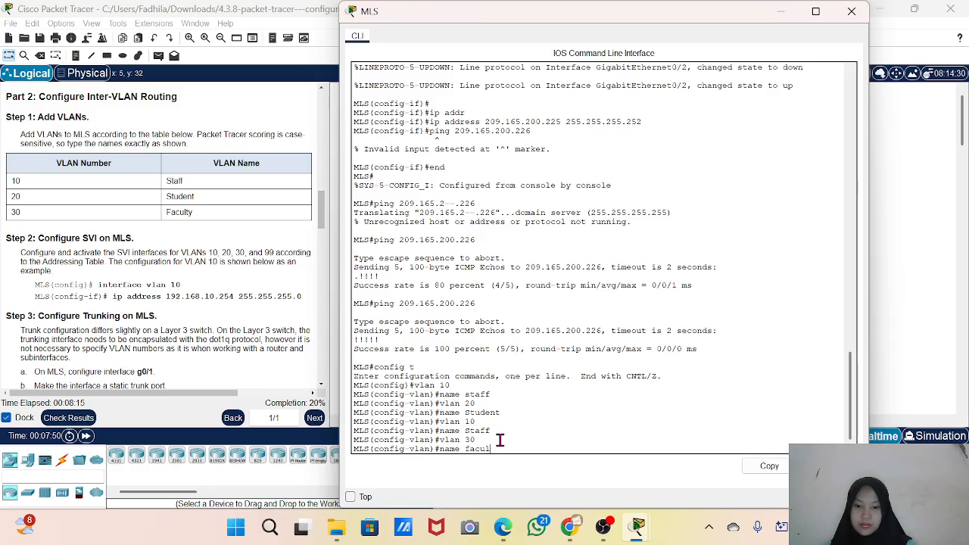
{"action": "type", "text": "cult"}
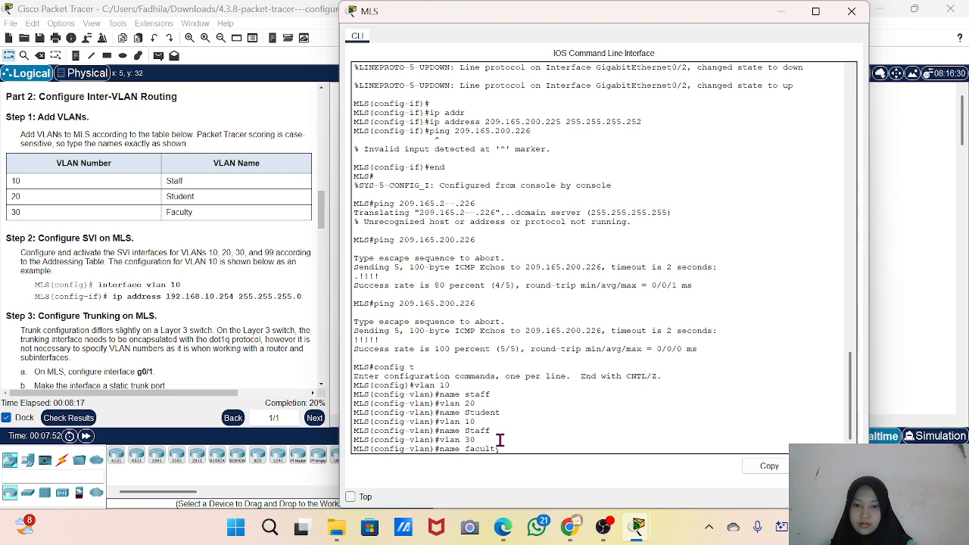
{"action": "type", "text": "y"}
{"action": "key", "text": "Return"}
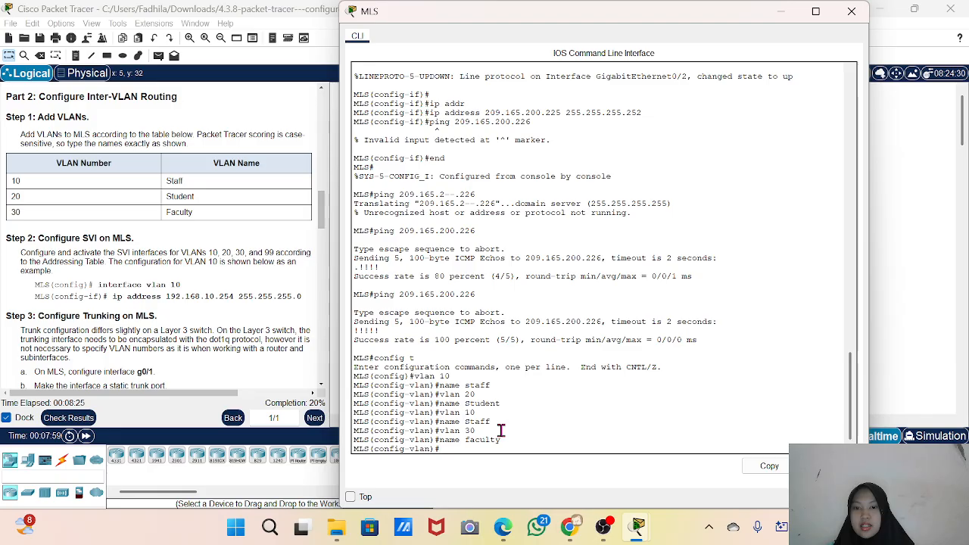
Step: Examine the SVI instructions and the Addressing Table for the IP addresses of the MLS VLAN interfaces
{"action": "left_click_drag", "start_coordinate": [502, 439], "coordinate": [435, 393]}
{"action": "left_click", "coordinate": [435, 394]}
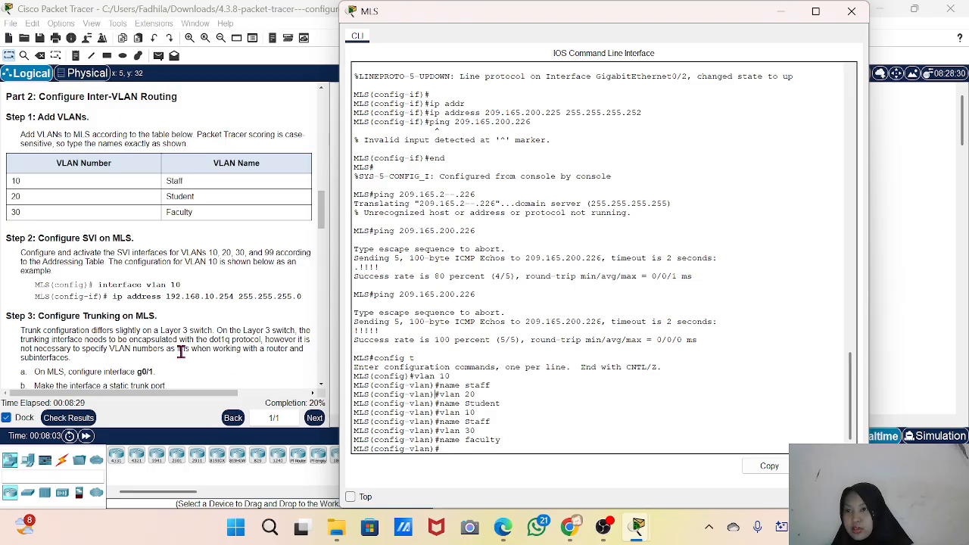
{"action": "scroll", "coordinate": [181, 352], "scroll_direction": "down", "scroll_amount": 1}
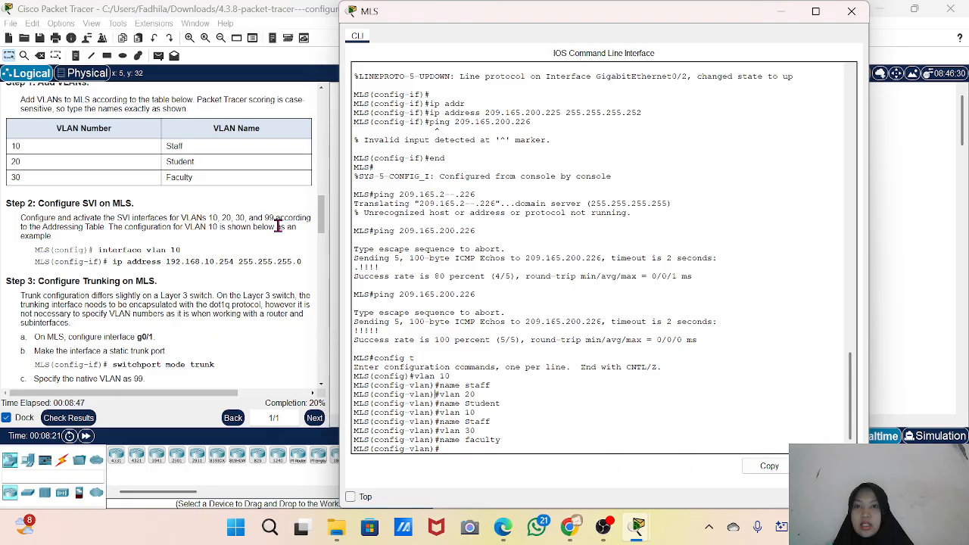
{"action": "scroll", "coordinate": [278, 226], "scroll_direction": "up", "scroll_amount": 15}
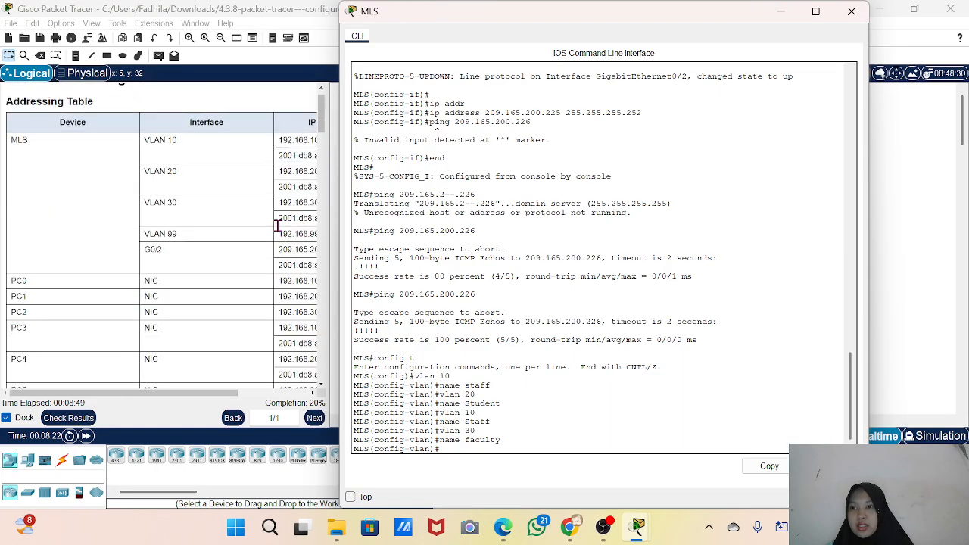
{"action": "scroll", "coordinate": [278, 225], "scroll_direction": "down", "scroll_amount": 5}
{"action": "scroll", "coordinate": [173, 272], "scroll_direction": "right", "scroll_amount": 1}
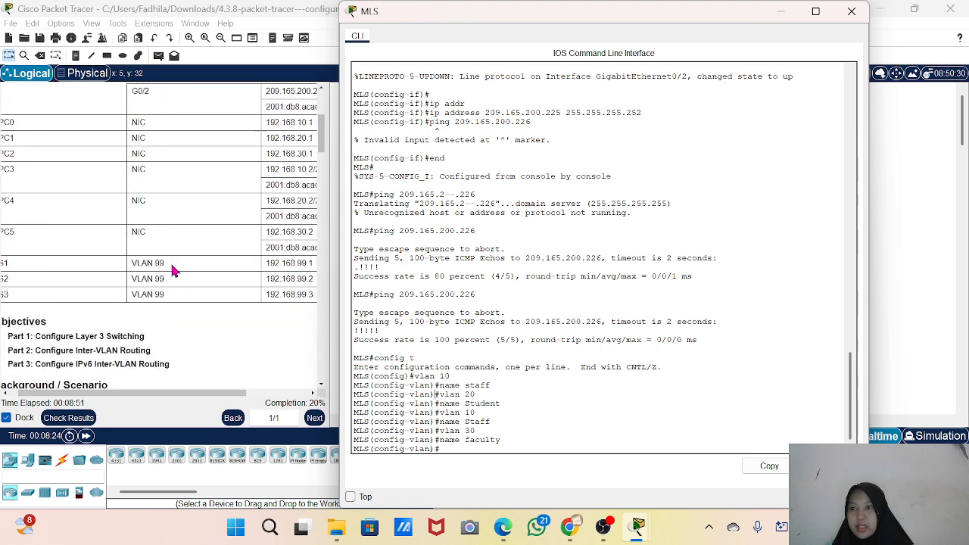
{"action": "scroll", "coordinate": [172, 271], "scroll_direction": "left", "scroll_amount": 1}
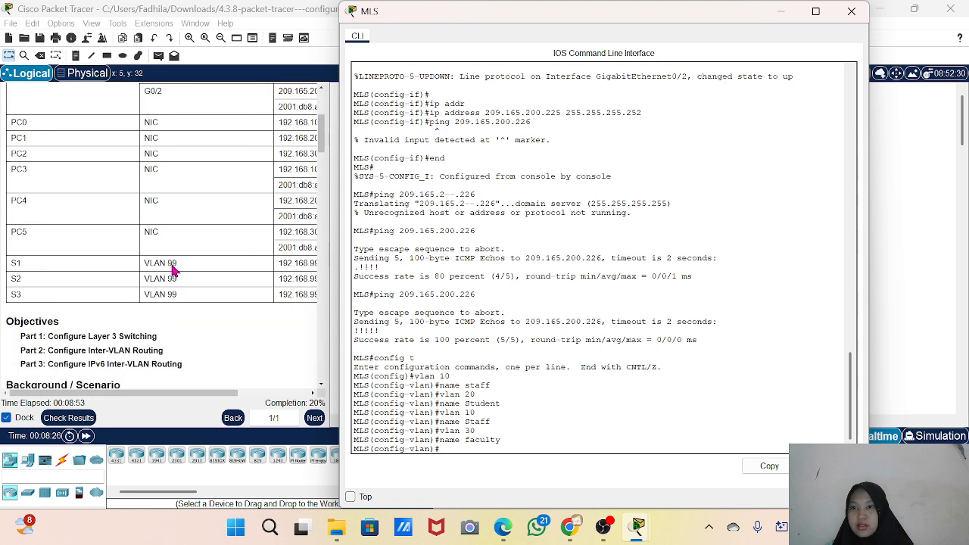
{"action": "scroll", "coordinate": [172, 270], "scroll_direction": "up", "scroll_amount": 5}
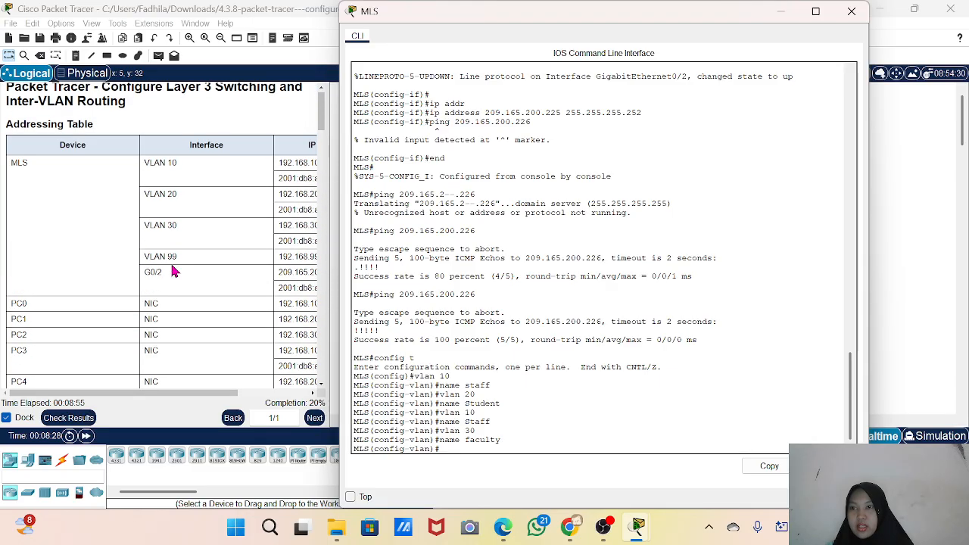
{"action": "scroll", "coordinate": [100, 241], "scroll_direction": "right", "scroll_amount": 1}
{"action": "scroll", "coordinate": [198, 252], "scroll_direction": "right", "scroll_amount": 1}
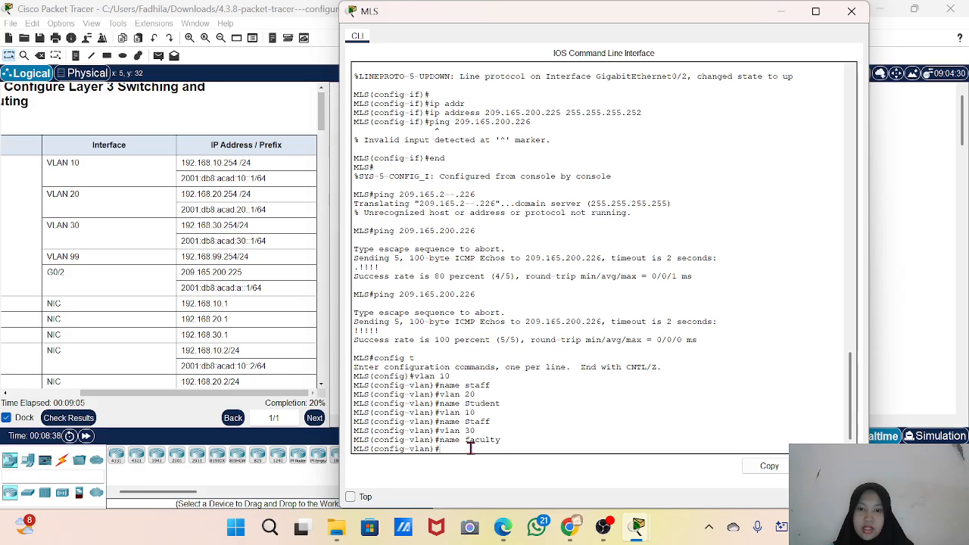
Step: Enter interface configuration mode for VLAN 10 on MLS
{"action": "type", "text": "t"}
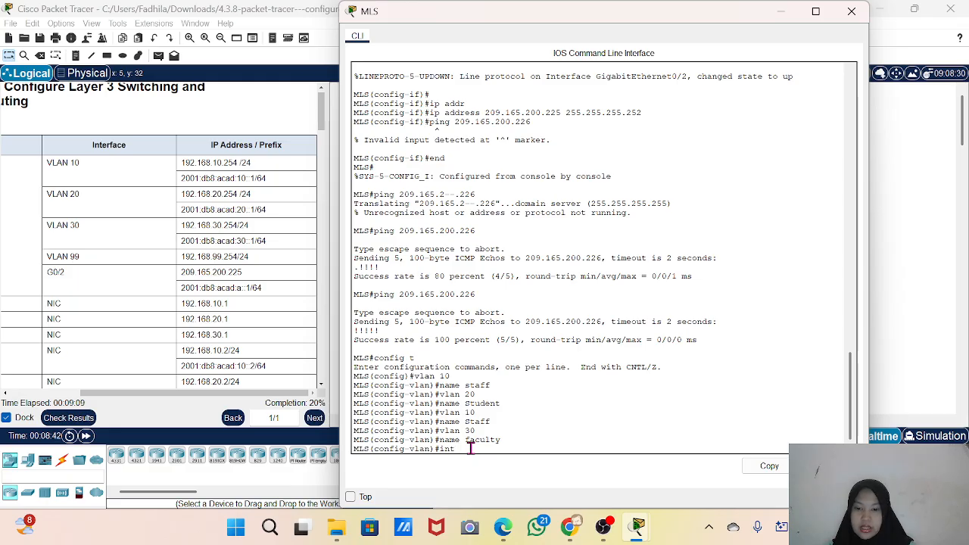
{"action": "type", "text": " vlan"}
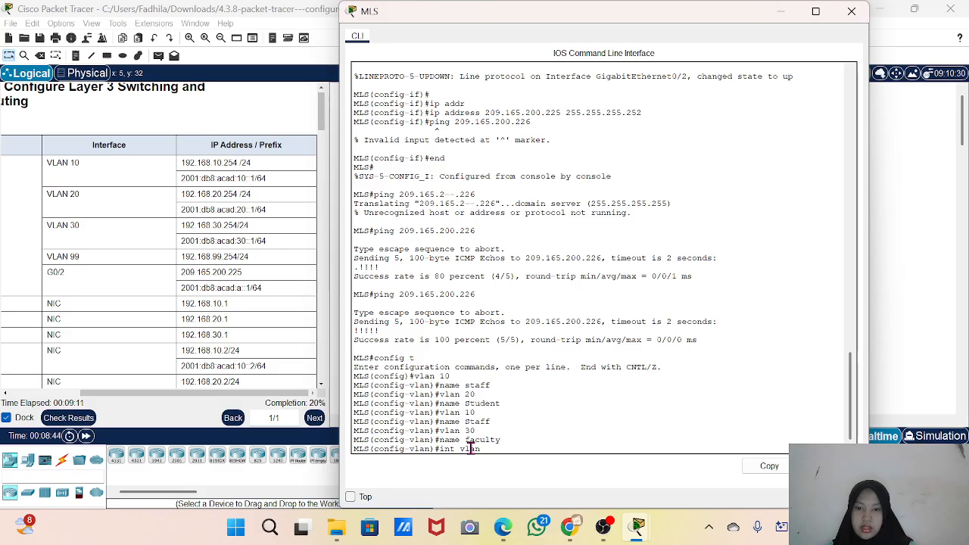
{"action": "type", "text": " 10"}
{"action": "key", "text": "Return"}
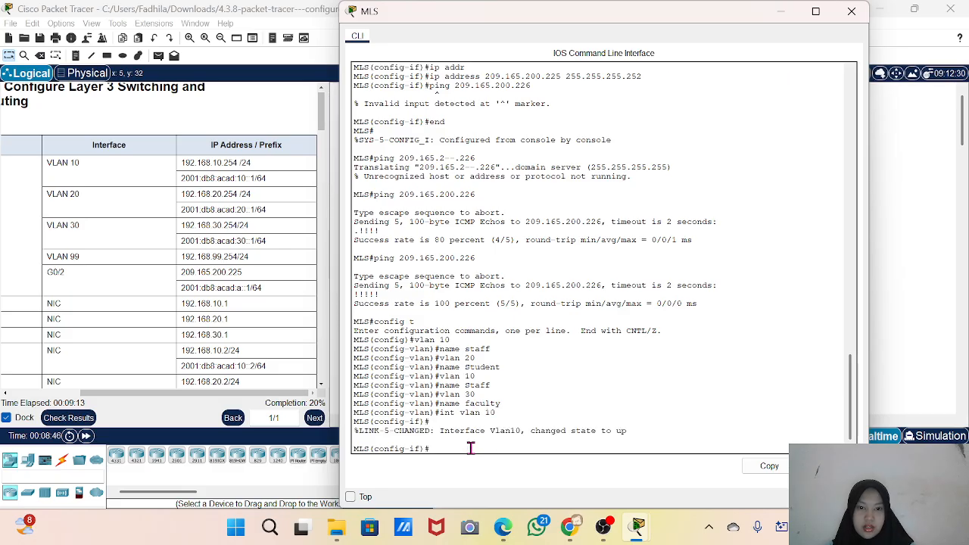
{"action": "key", "text": "Return"}
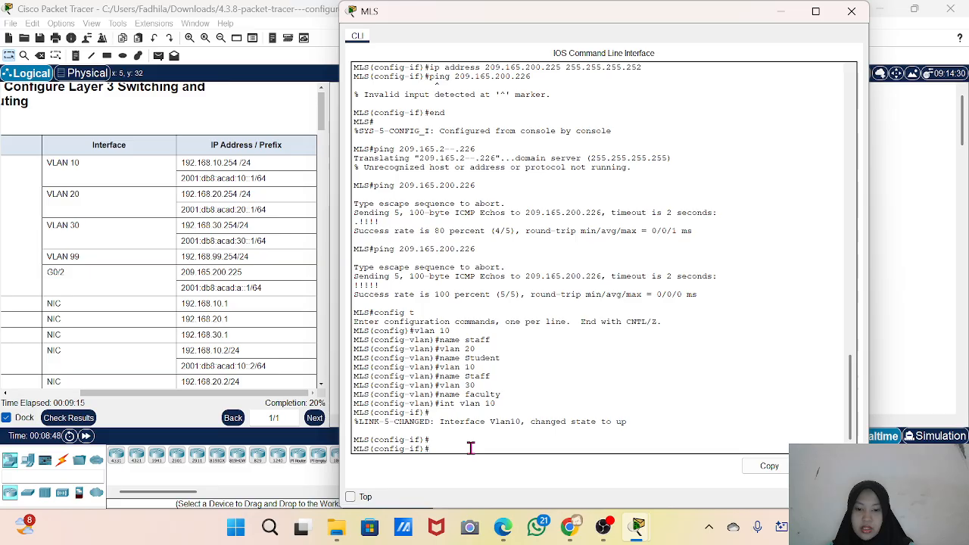
Step: Start the ip address command for the VLAN 10 interface and copy 192.168.10.254 from the Addressing Table
{"action": "type", "text": "ip add"}
{"action": "key", "text": "Tab"}
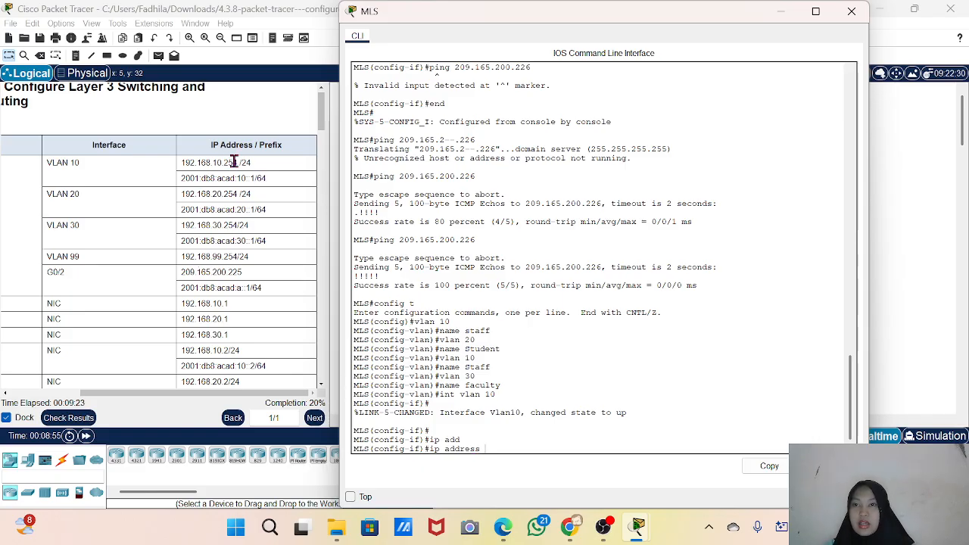
{"action": "left_click_drag", "start_coordinate": [234, 162], "coordinate": [182, 162]}
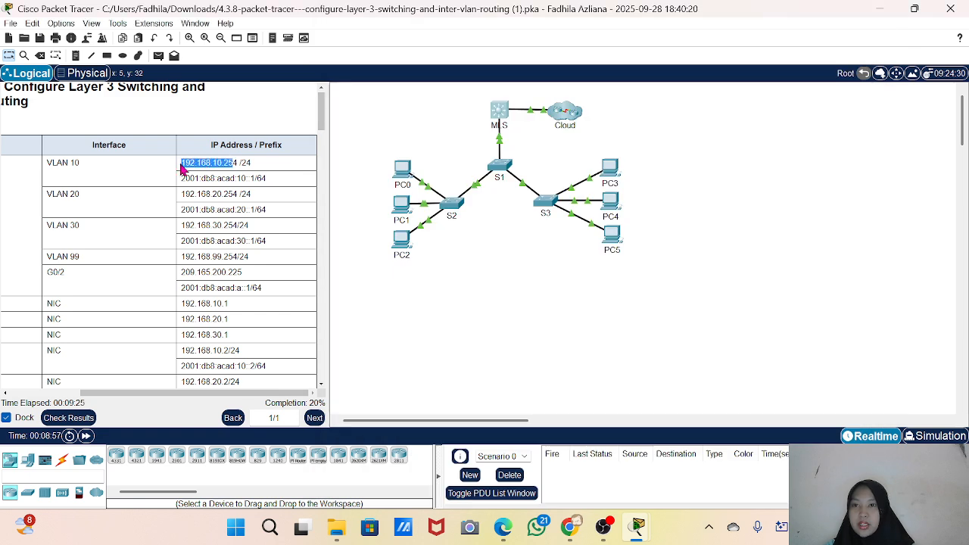
{"action": "left_click", "coordinate": [183, 164]}
{"action": "mouse_move", "coordinate": [182, 162]}
{"action": "left_mouse_down"}
{"action": "mouse_move", "coordinate": [236, 163]}
{"action": "mouse_move", "coordinate": [177, 171]}
{"action": "left_mouse_up"}
{"action": "left_click", "coordinate": [236, 165]}
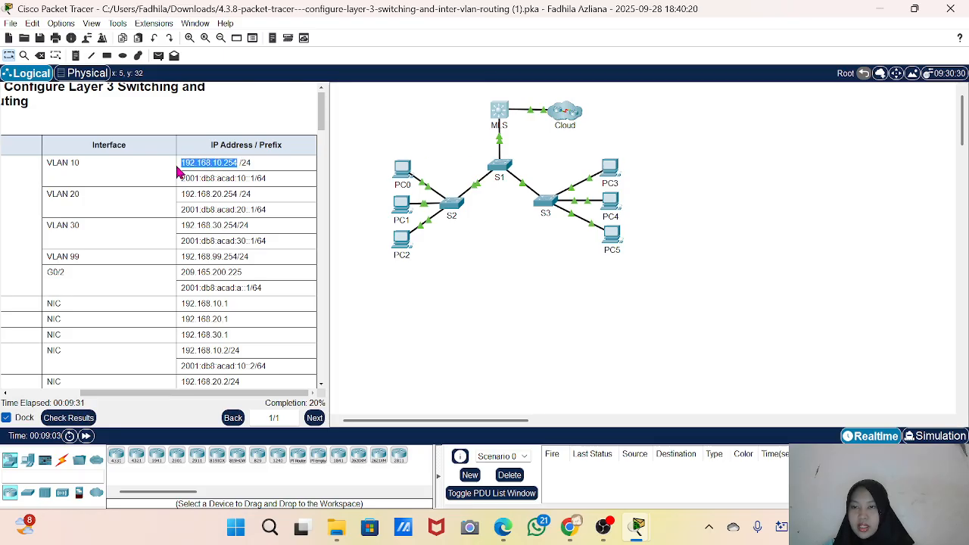
{"action": "right_click", "coordinate": [192, 168]}
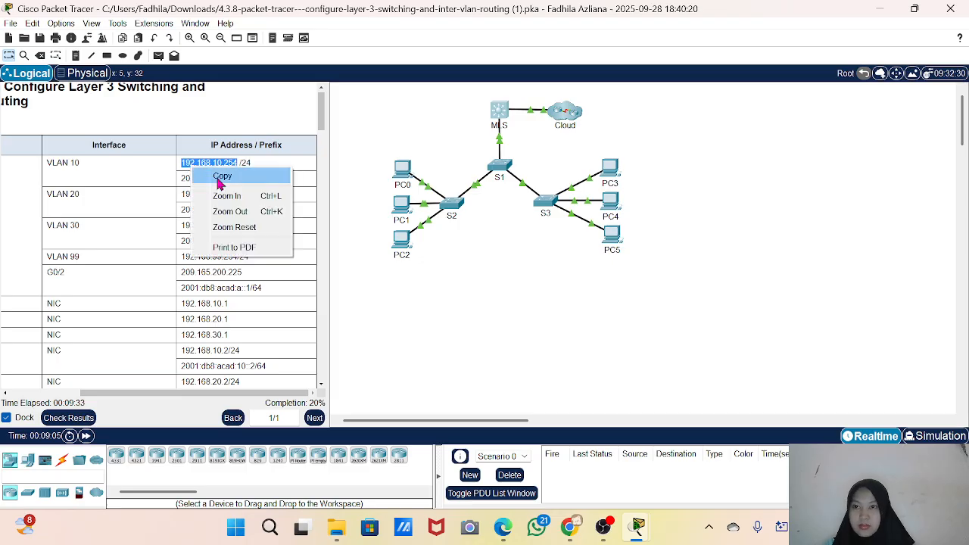
{"action": "left_click", "coordinate": [219, 177]}
Step: Assign the copied address 192.168.10.254 with mask 255.255.255.0 to the VLAN 10 interface on MLS
{"action": "left_click", "coordinate": [499, 116]}
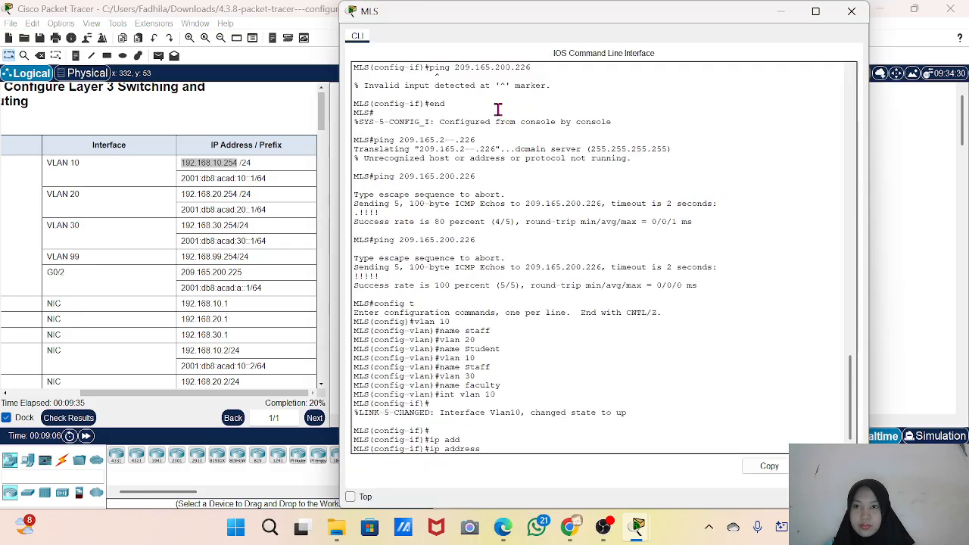
{"action": "right_click", "coordinate": [511, 442]}
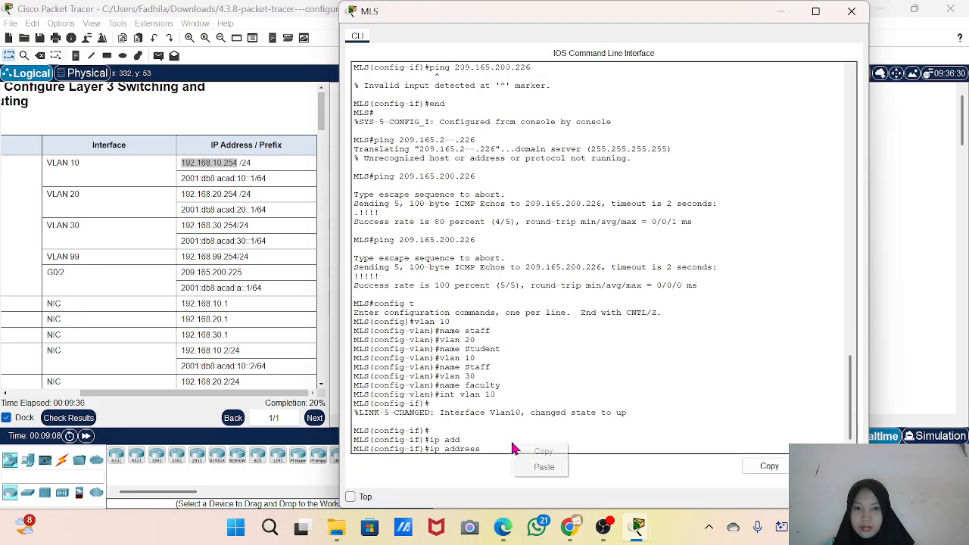
{"action": "left_click", "coordinate": [544, 466]}
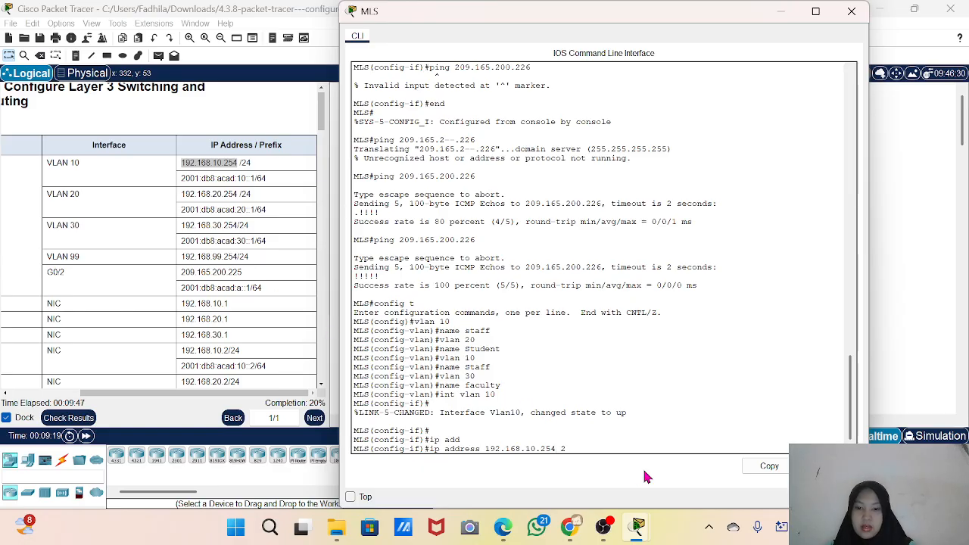
{"action": "type", "text": "55.255."}
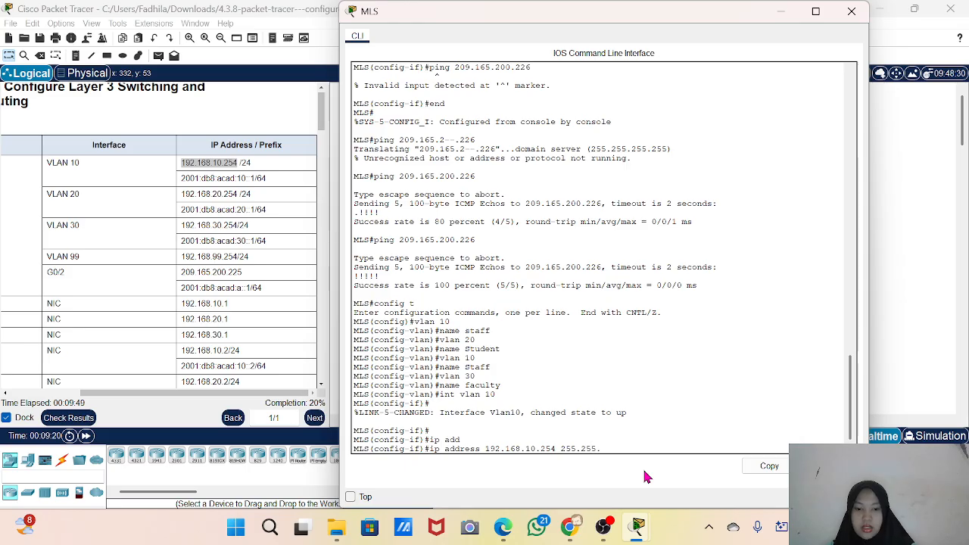
{"action": "type", "text": "255.0"}
{"action": "key", "text": "Return"}
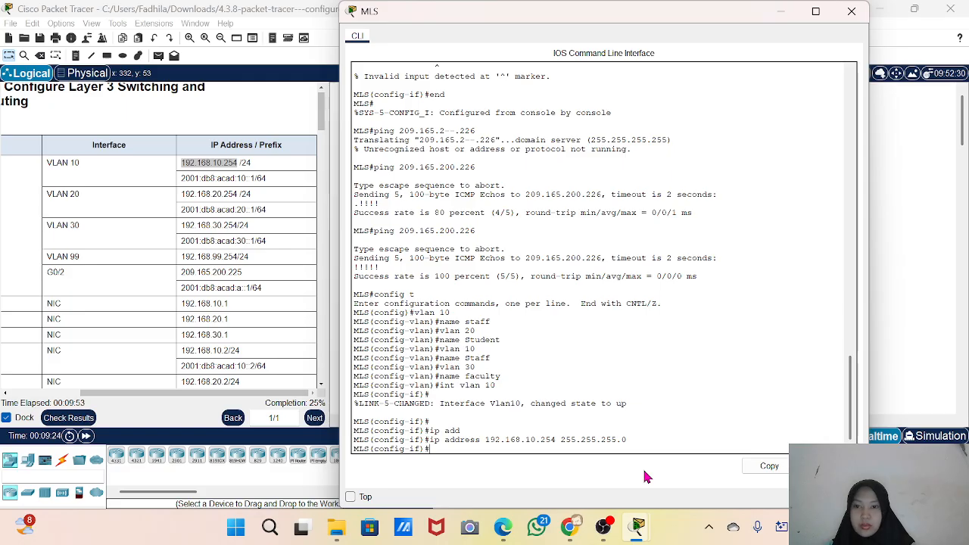
Step: Switch to interface configuration mode for VLAN 20 on MLS by reusing the earlier interface command
{"action": "key", "text": "Up"}
{"action": "key", "text": "Up"}
{"action": "key", "text": "Up"}
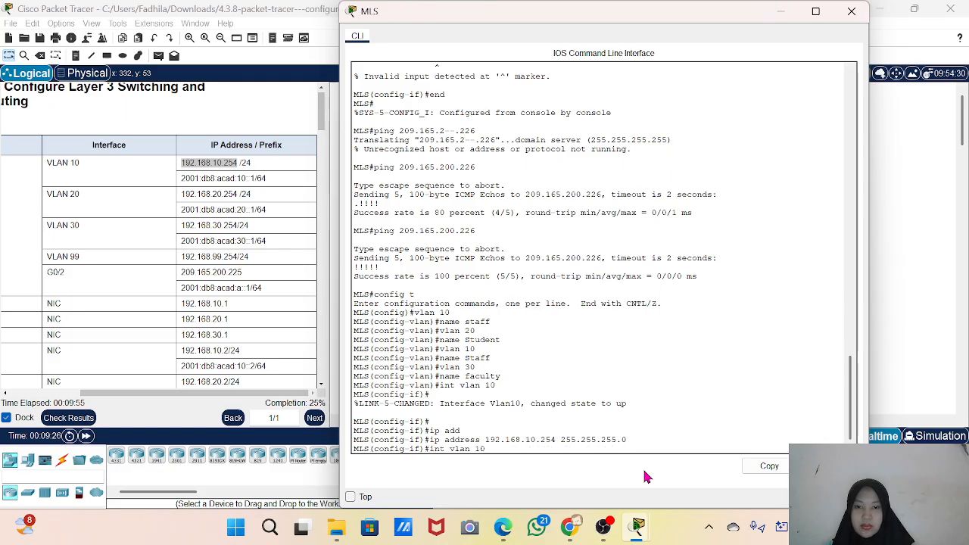
{"action": "key", "text": "BackSpace"}
{"action": "key", "text": "BackSpace"}
{"action": "type", "text": "20"}
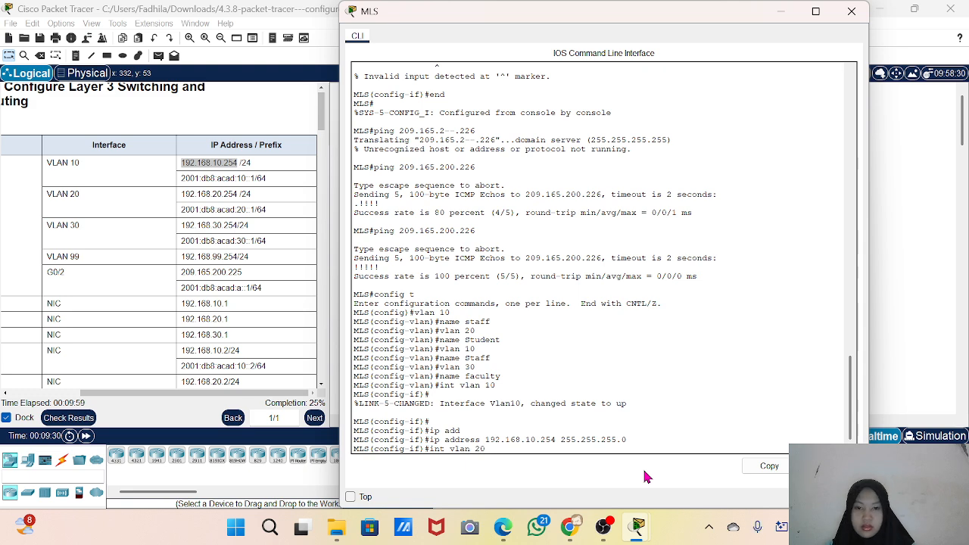
{"action": "key", "text": "Return"}
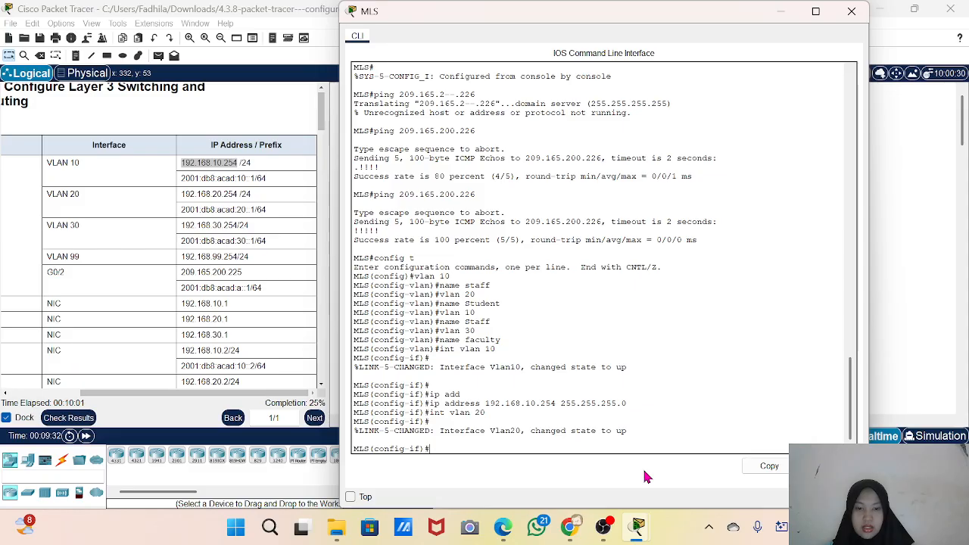
Step: Assign IP address 192.168.20.254 with mask 255.255.255.0 to the VLAN 20 interface on MLS
{"action": "key", "text": "Up"}
{"action": "key", "text": "Up"}
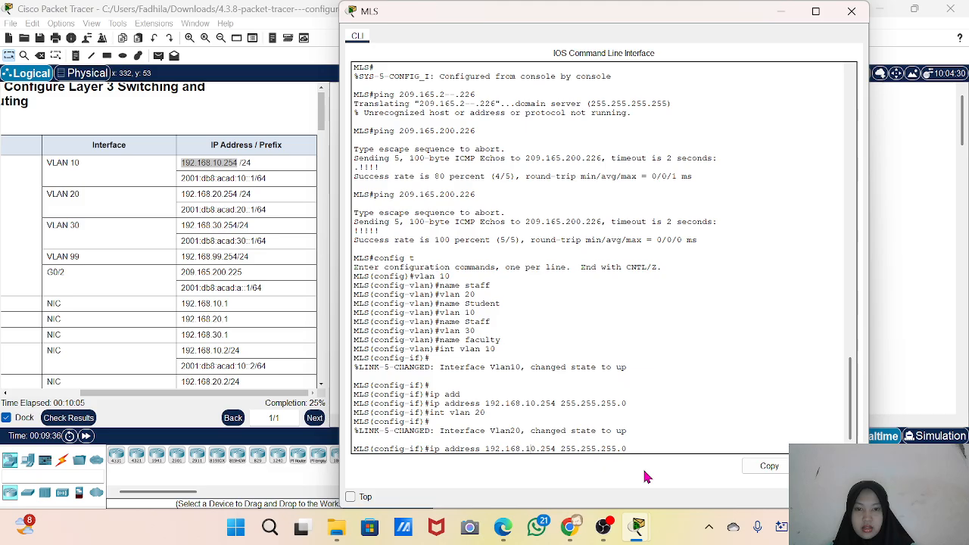
{"action": "key", "text": "BackSpace"}
{"action": "type", "text": "20"}
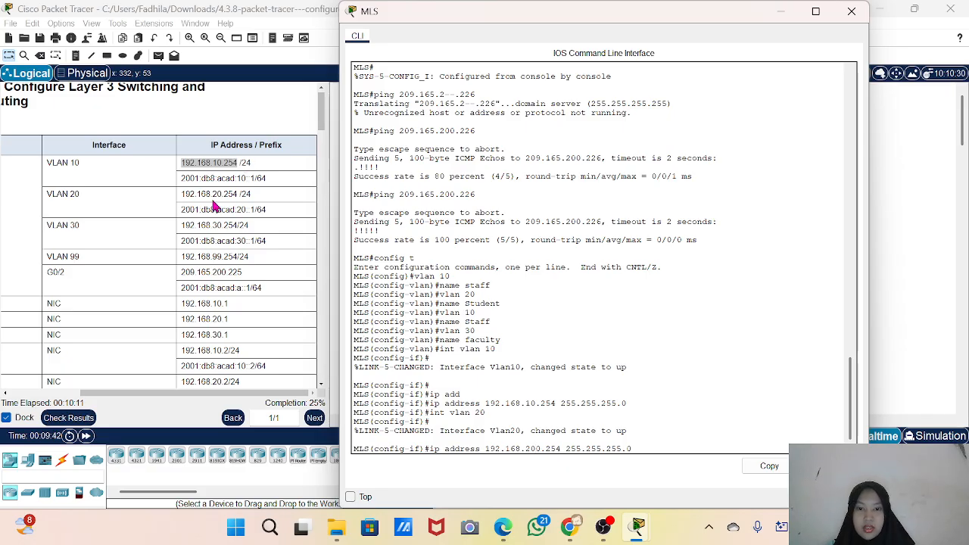
{"action": "key", "text": "Delete"}
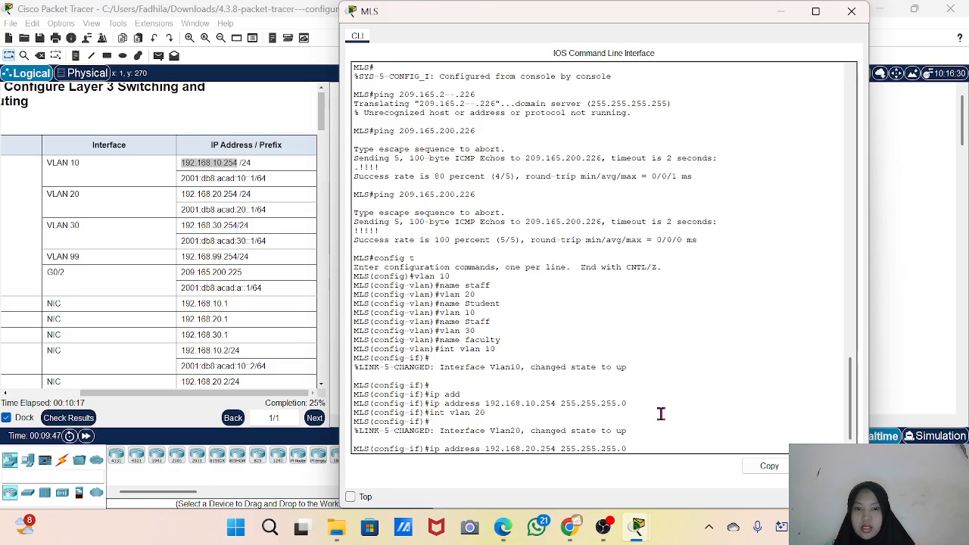
{"action": "key", "text": "Return"}
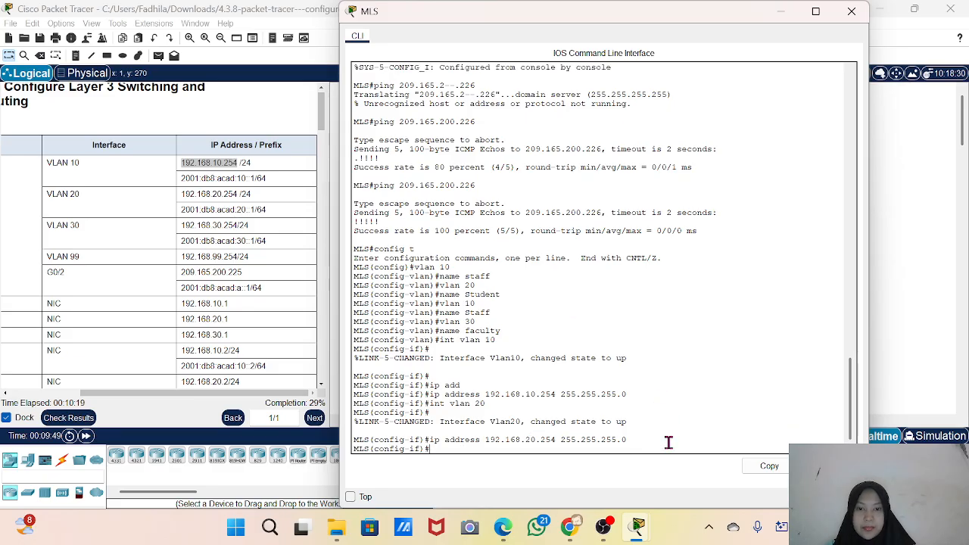
Step: Switch to interface configuration mode for VLAN 30 on MLS
{"action": "type", "text": "int vlan 20"}
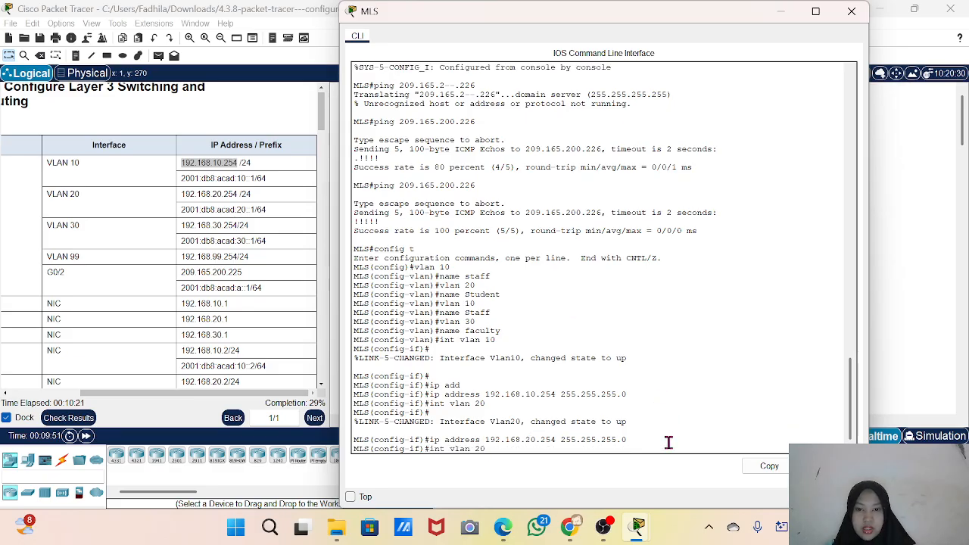
{"action": "key", "text": "BackSpace"}
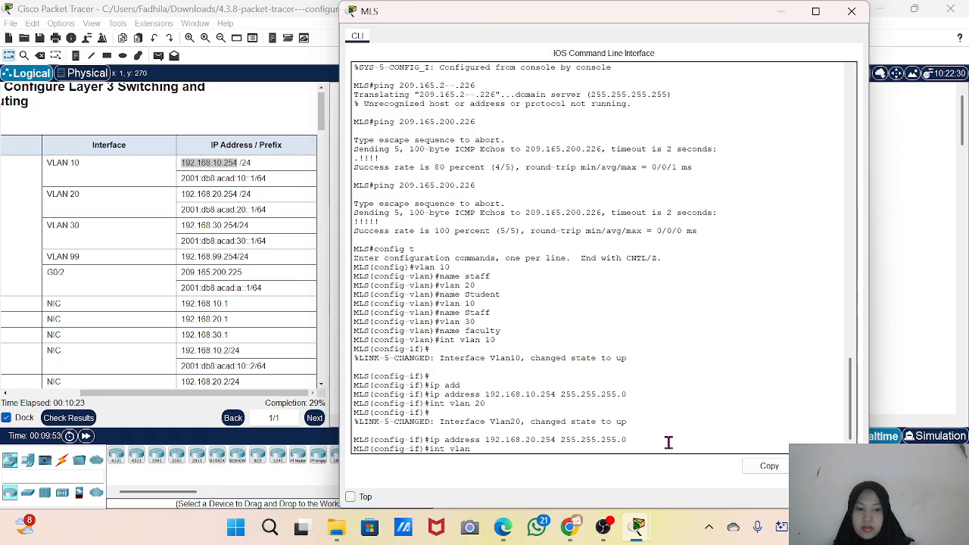
{"action": "type", "text": "30"}
{"action": "key", "text": "Return"}
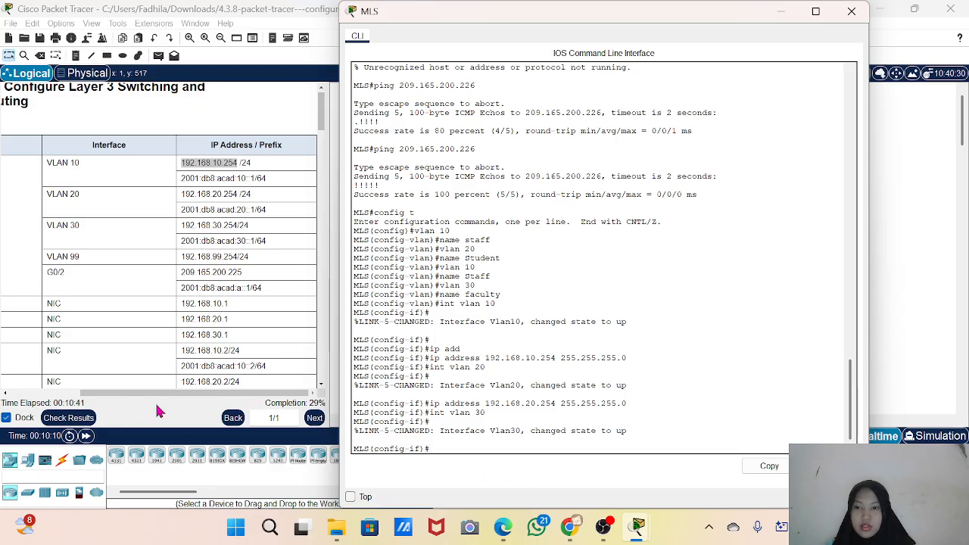
Step: Check the activity results, review the status of the assessment items, and return to the MLS command line
{"action": "left_click", "coordinate": [69, 418]}
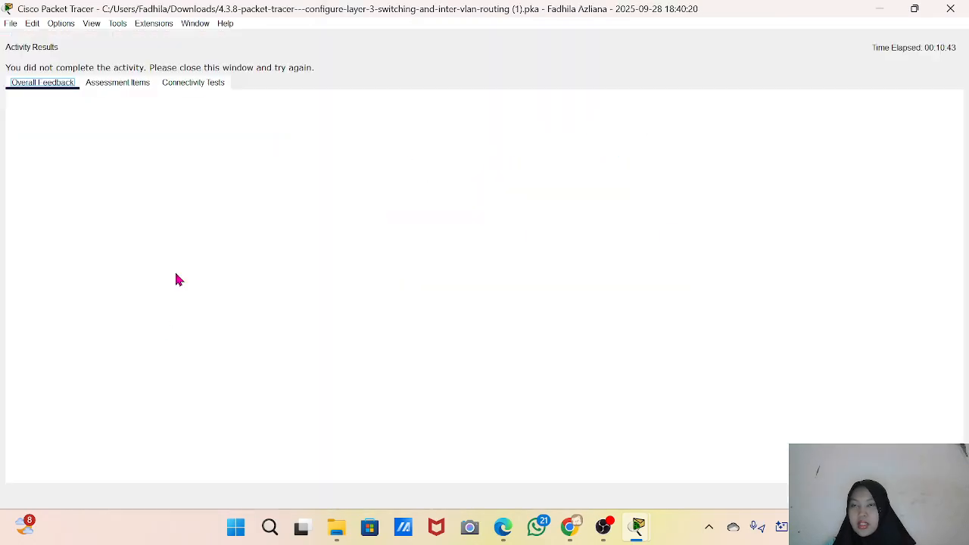
{"action": "left_click", "coordinate": [132, 84]}
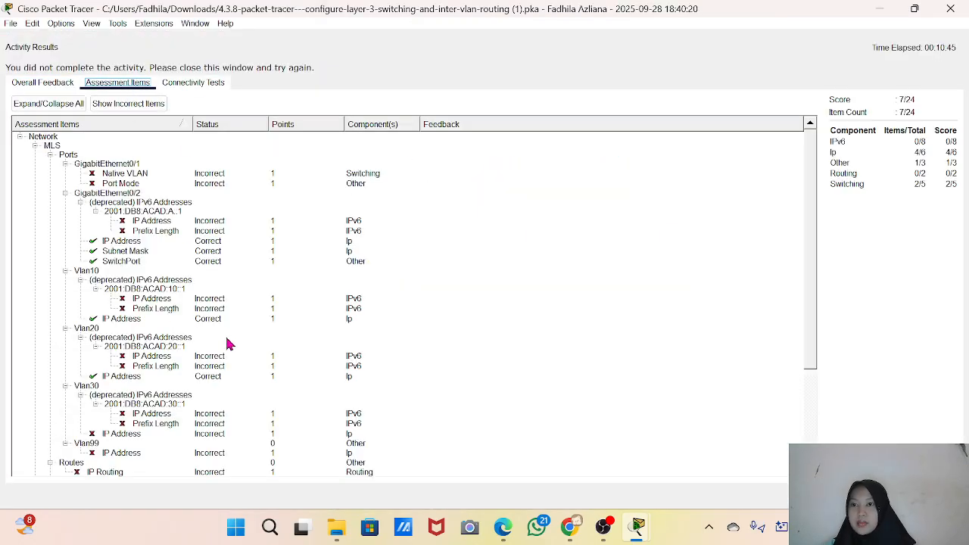
{"action": "scroll", "coordinate": [229, 345], "scroll_direction": "down", "scroll_amount": 5}
{"action": "scroll", "coordinate": [230, 344], "scroll_direction": "down", "scroll_amount": 1}
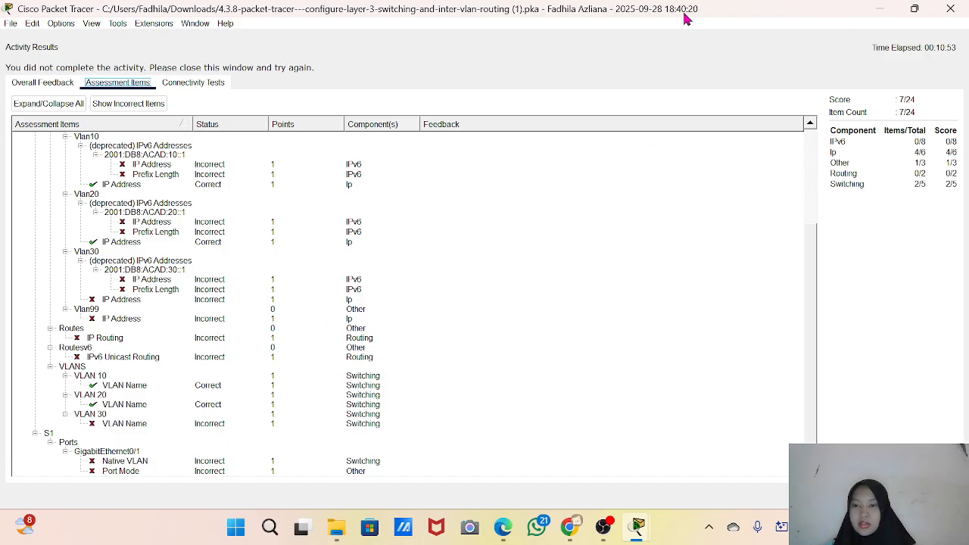
{"action": "left_click", "coordinate": [880, 8]}
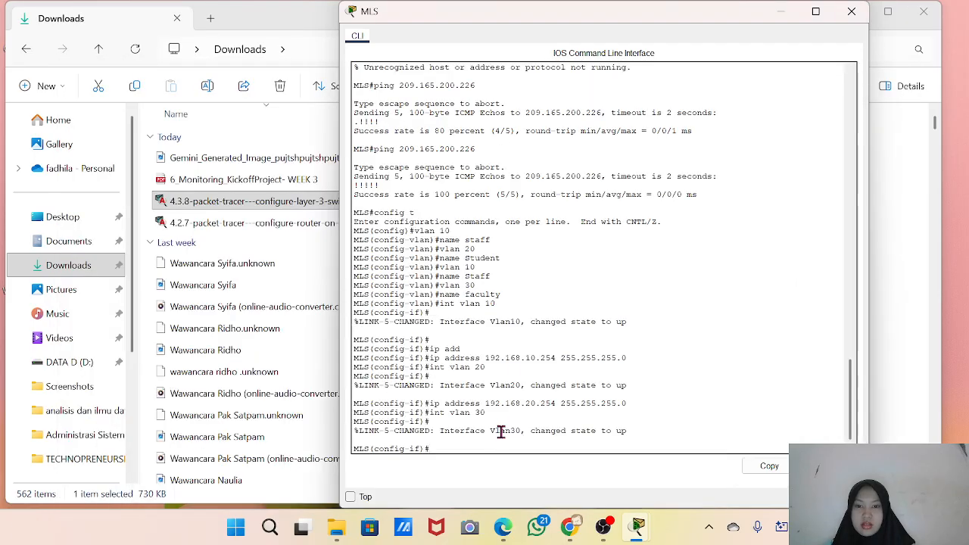
Step: Leave the VLAN 30 interface configuration mode on MLS and return to global configuration mode
{"action": "key", "text": "Up"}
{"action": "key", "text": "Up"}
{"action": "key", "text": "Up"}
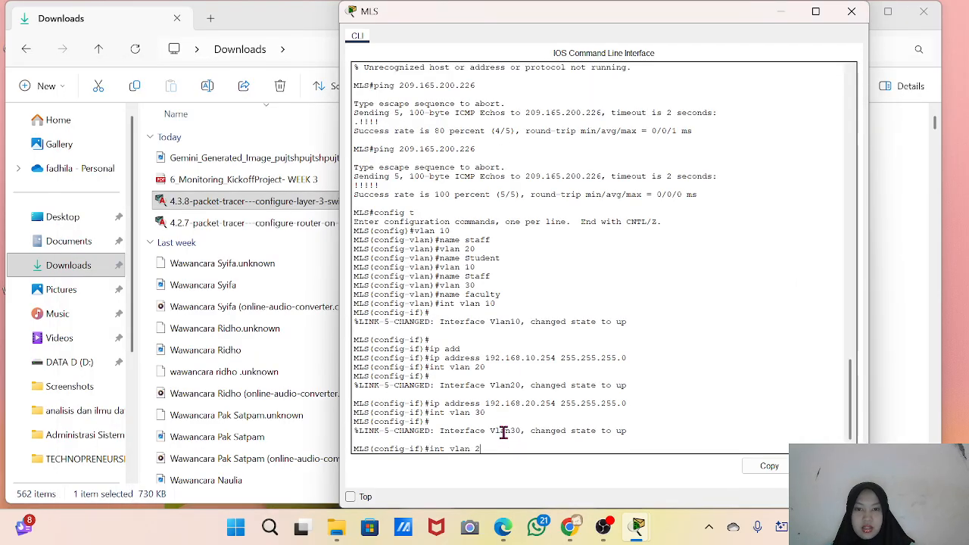
{"action": "key", "text": "BackSpace"}
{"action": "key", "text": "BackSpace"}
{"action": "key", "text": "BackSpace"}
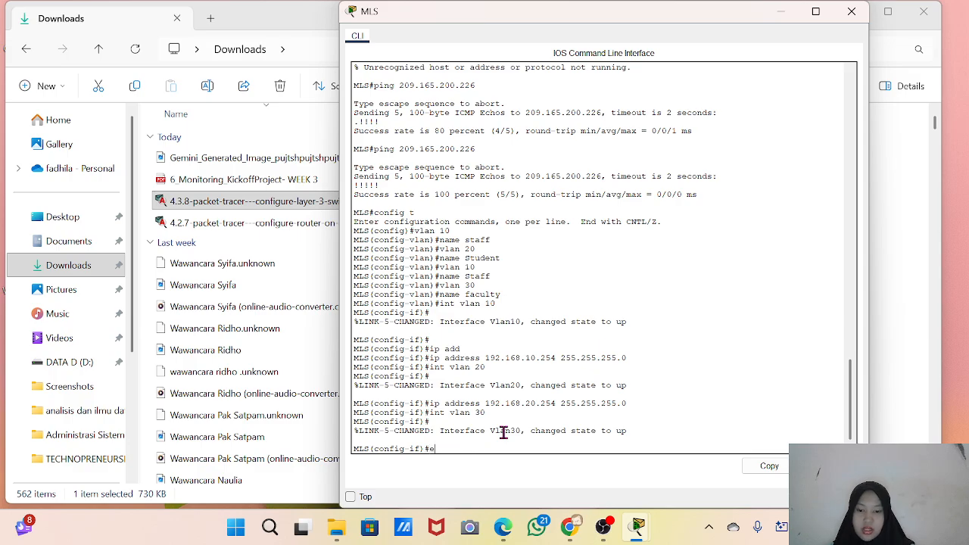
{"action": "key", "text": "Return"}
Step: Enter VLAN configuration mode for VLAN 30 on MLS by reusing the earlier vlan command
{"action": "key", "text": "Up"}
{"action": "key", "text": "Up"}
{"action": "key", "text": "Up"}
{"action": "key", "text": "Up"}
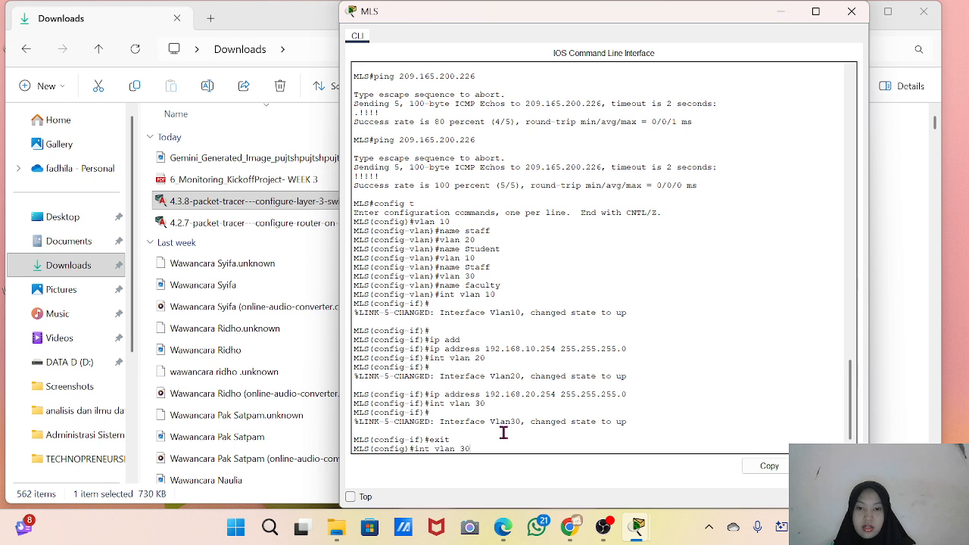
{"action": "key", "text": "Up"}
{"action": "key", "text": "Up"}
{"action": "key", "text": "Up"}
{"action": "key", "text": "Up"}
{"action": "key", "text": "Up"}
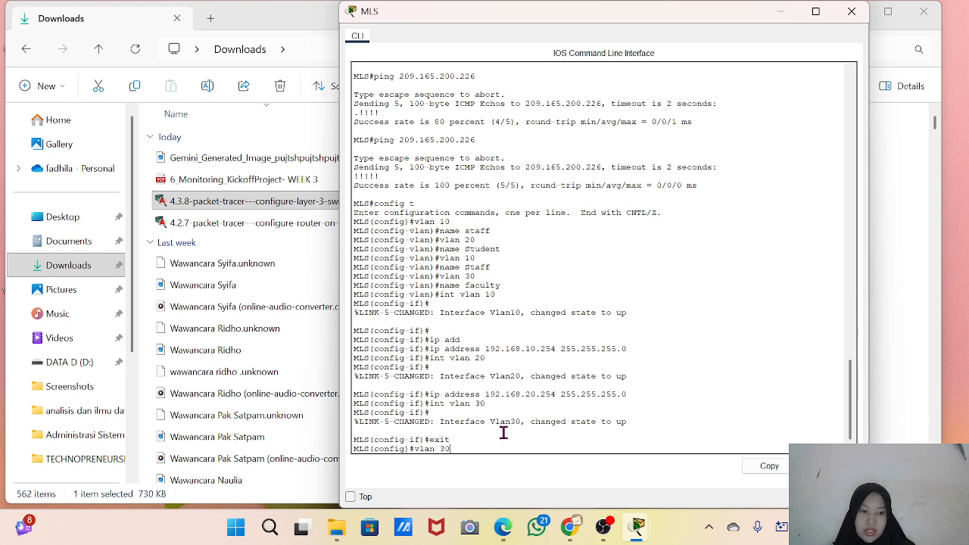
{"action": "key", "text": "Return"}
Step: Rename VLAN 30 on MLS as Faculty, with a capital F, by correcting the earlier name command
{"action": "key", "text": "Up"}
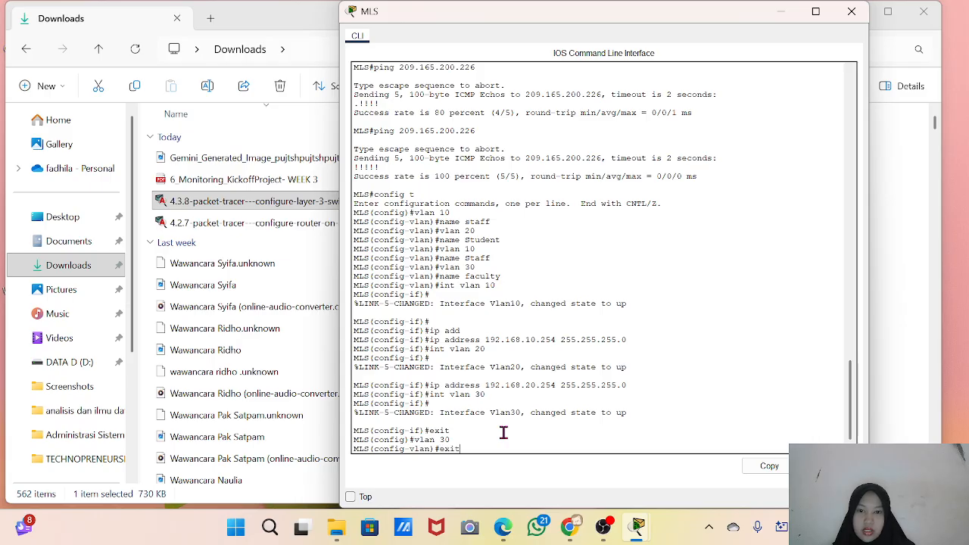
{"action": "key", "text": "Down"}
{"action": "key", "text": "Up"}
{"action": "key", "text": "Up"}
{"action": "key", "text": "Up"}
{"action": "key", "text": "Up"}
{"action": "key", "text": "Up"}
{"action": "key", "text": "Up"}
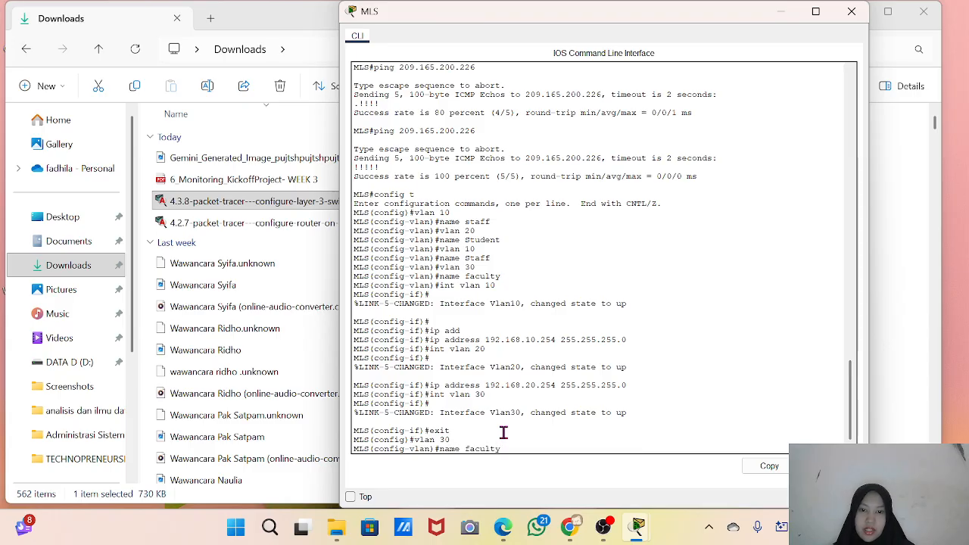
{"action": "key", "text": "BackSpace"}
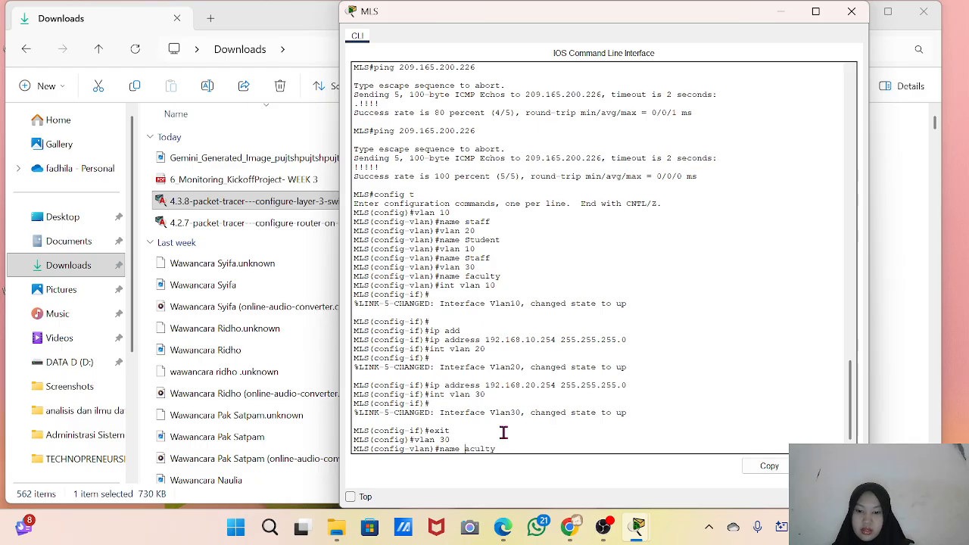
{"action": "type", "text": "F"}
{"action": "key", "text": "Return"}
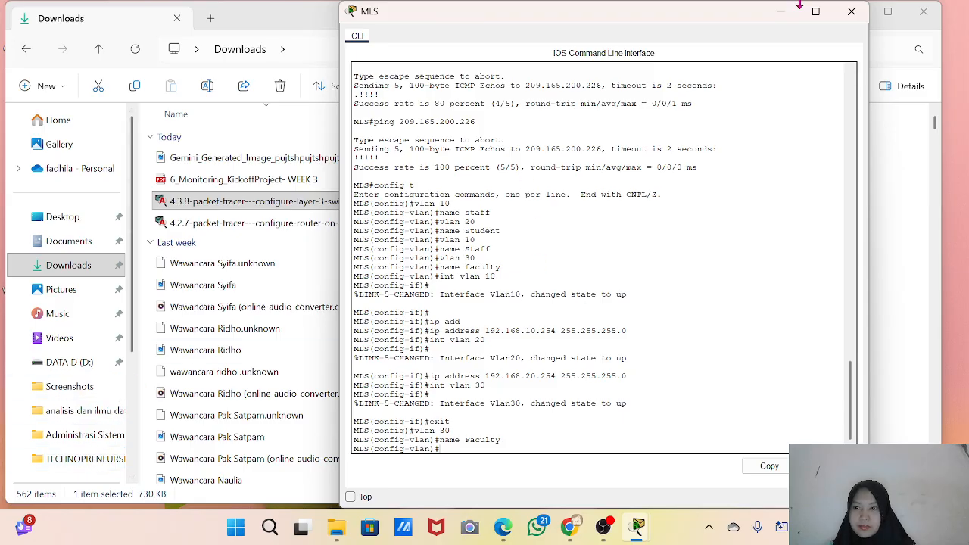
Step: Close the MLS window, clear the Downloads window away, and bring the main Packet Tracer window back into view
{"action": "mouse_move", "coordinate": [569, 536]}
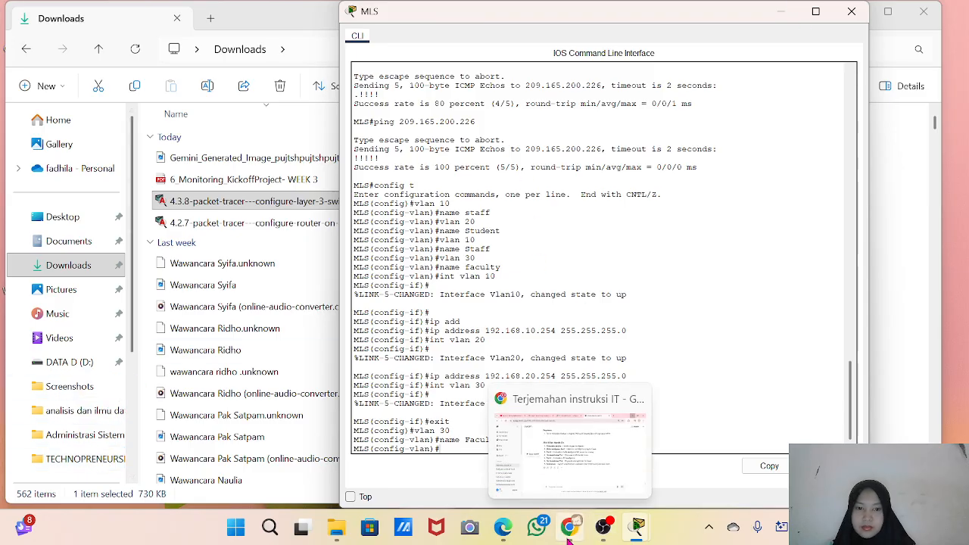
{"action": "mouse_move", "coordinate": [638, 528]}
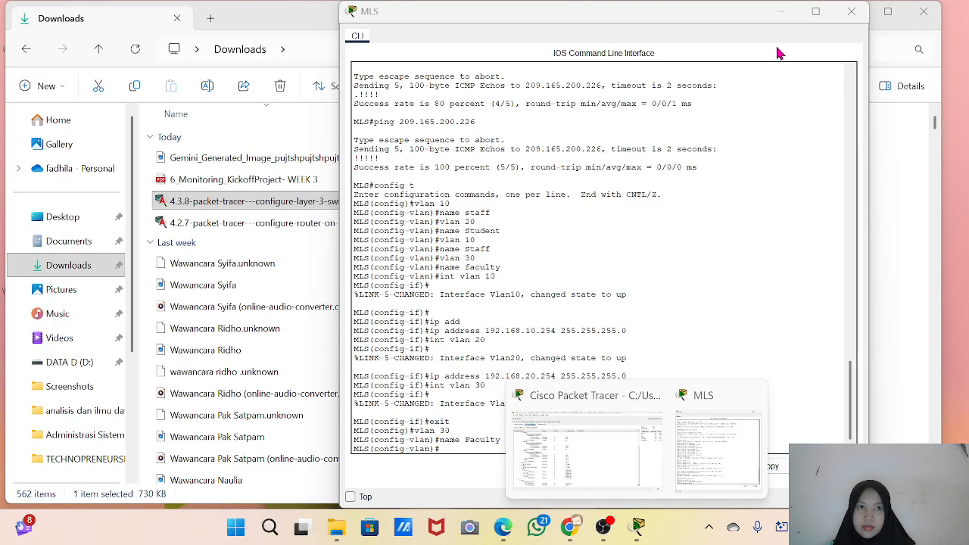
{"action": "left_click", "coordinate": [851, 12]}
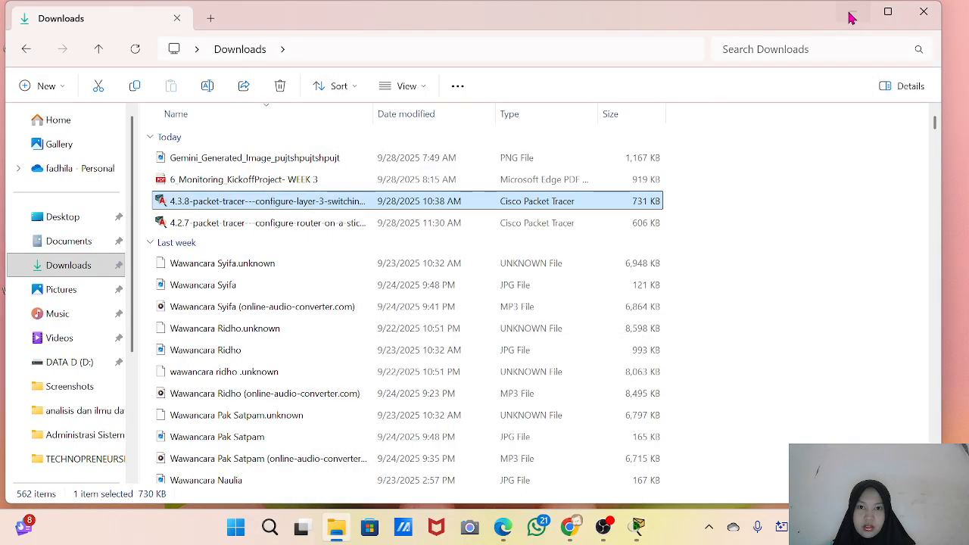
{"action": "left_click", "coordinate": [851, 14]}
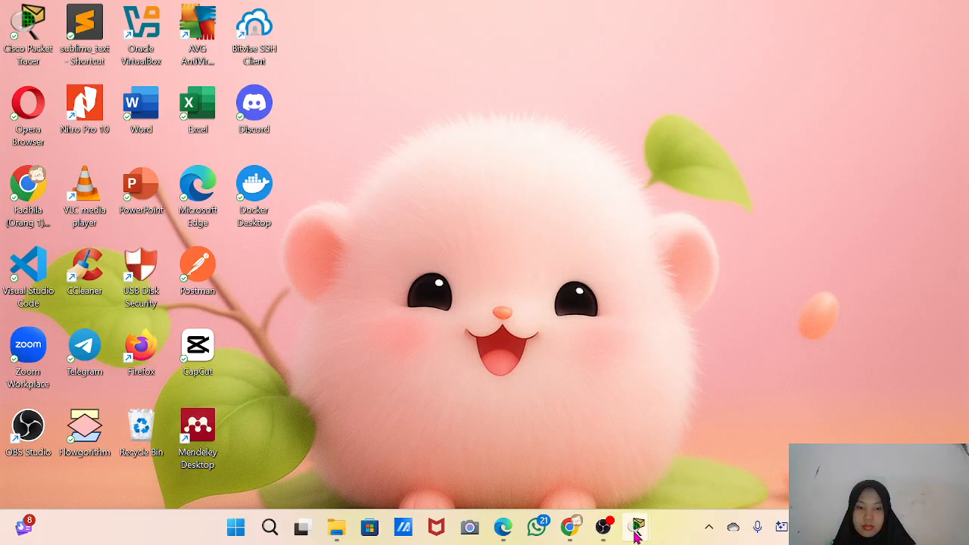
{"action": "mouse_move", "coordinate": [641, 534]}
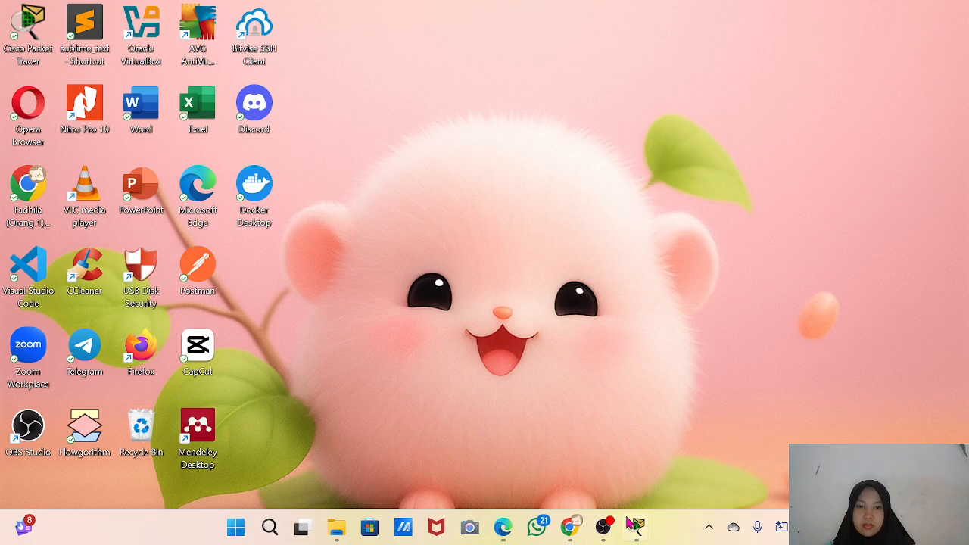
{"action": "left_click", "coordinate": [612, 477]}
{"action": "mouse_move", "coordinate": [642, 527]}
{"action": "left_click", "coordinate": [627, 486]}
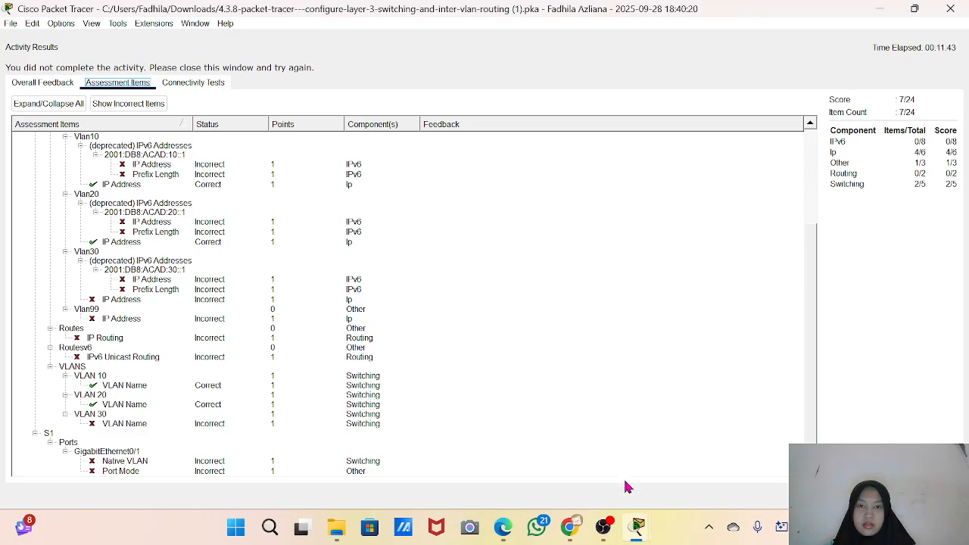
Step: Close the outdated activity results, check the results again, and show the assessment items
{"action": "left_click", "coordinate": [955, 18]}
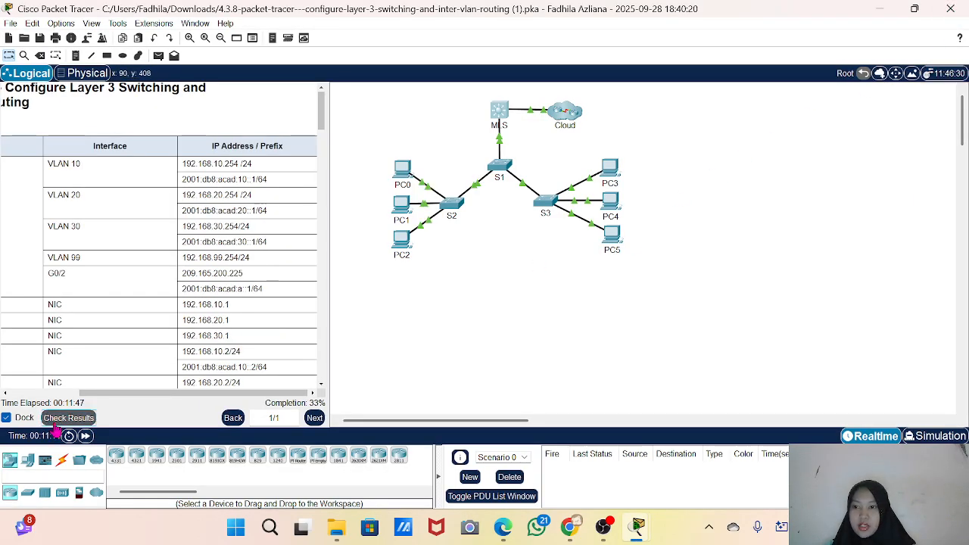
{"action": "left_click", "coordinate": [61, 420]}
{"action": "left_click", "coordinate": [144, 83]}
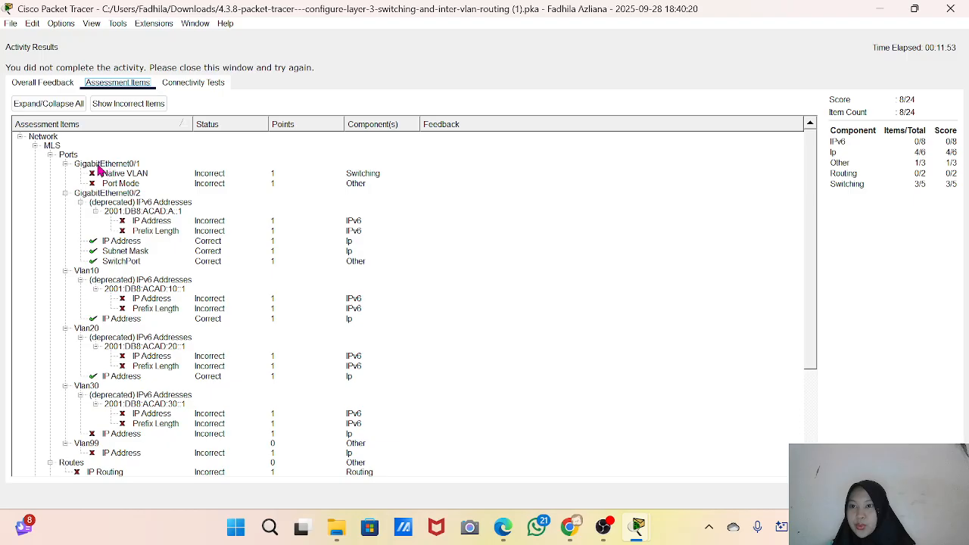
Step: Examine the status of MLS's port, VLAN interface, IPv6, routing and VLAN name items, and close the activity results
{"action": "scroll", "coordinate": [123, 263], "scroll_direction": "down", "scroll_amount": 1}
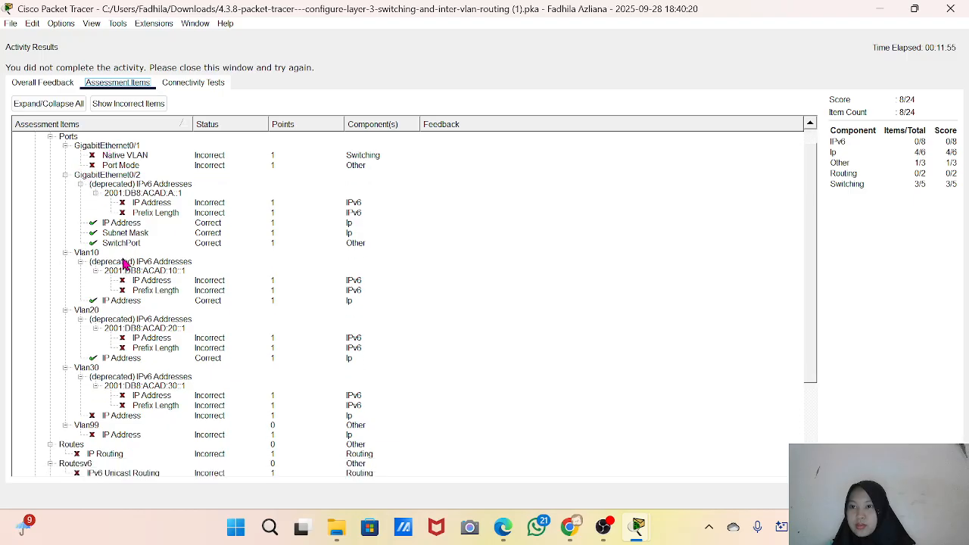
{"action": "scroll", "coordinate": [74, 243], "scroll_direction": "up", "scroll_amount": 1}
{"action": "scroll", "coordinate": [73, 243], "scroll_direction": "down", "scroll_amount": 1}
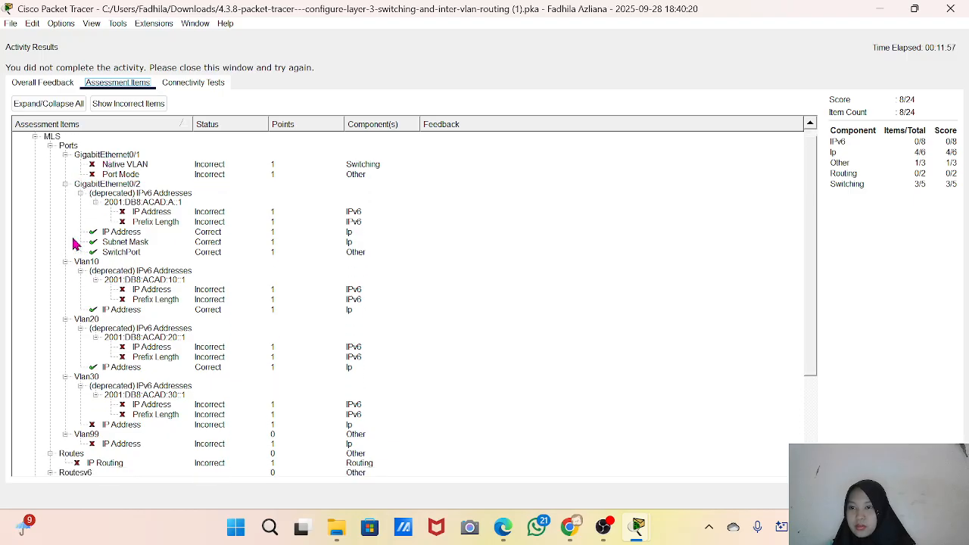
{"action": "scroll", "coordinate": [93, 293], "scroll_direction": "up", "scroll_amount": 1}
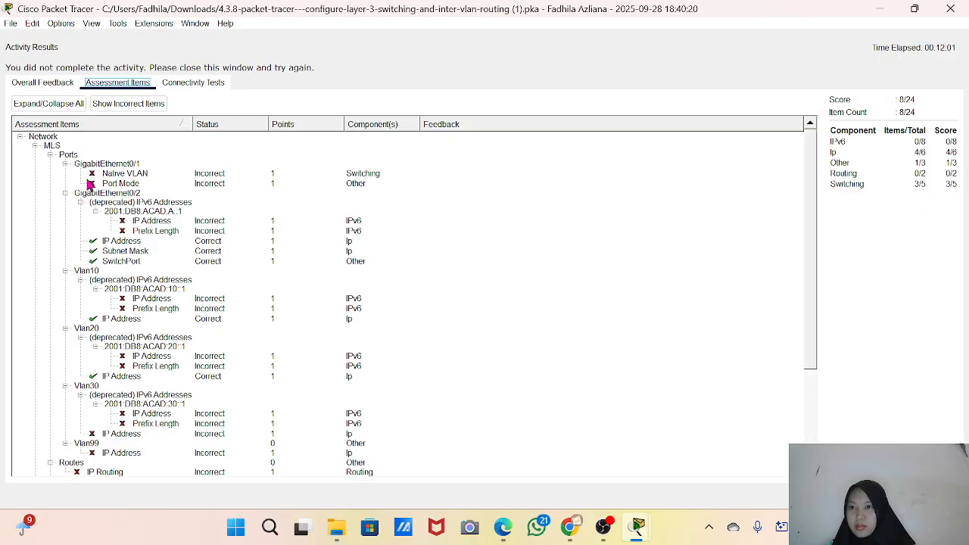
{"action": "left_click_drag", "start_coordinate": [70, 155], "coordinate": [110, 202]}
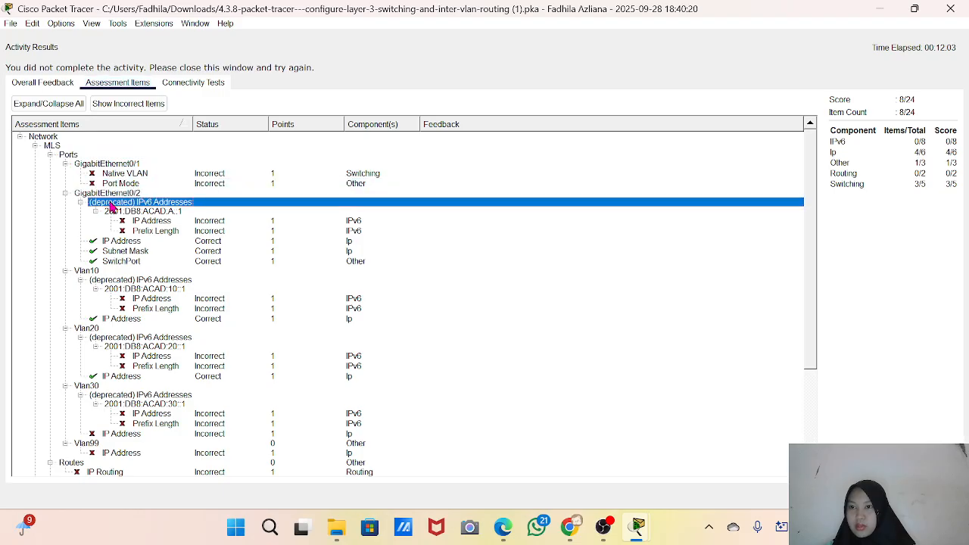
{"action": "scroll", "coordinate": [109, 204], "scroll_direction": "down", "scroll_amount": 1}
{"action": "left_click", "coordinate": [118, 214]}
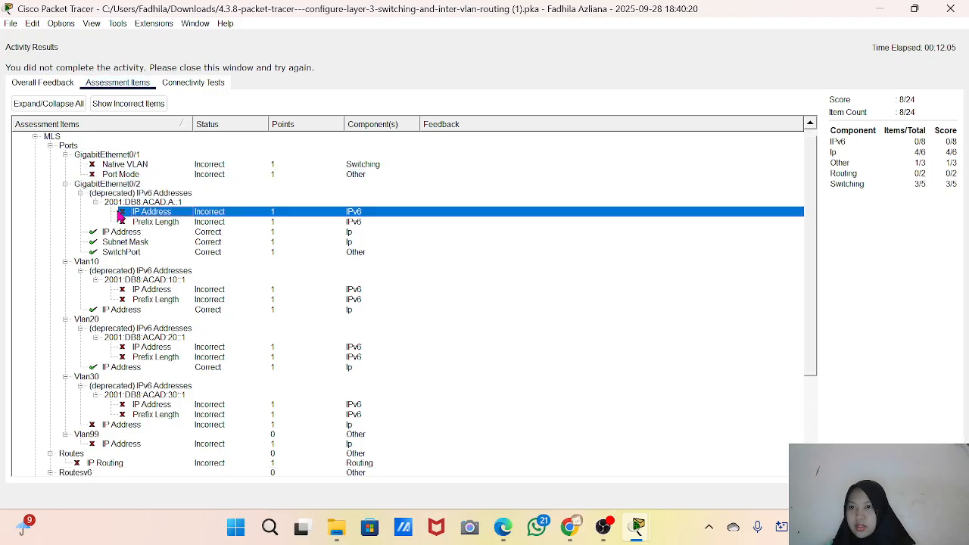
{"action": "scroll", "coordinate": [119, 214], "scroll_direction": "down", "scroll_amount": 2}
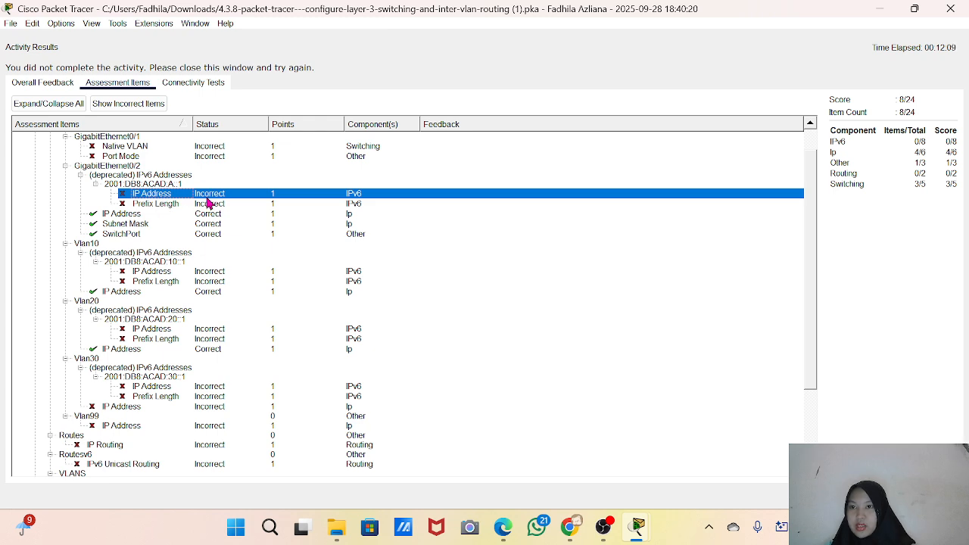
{"action": "scroll", "coordinate": [144, 264], "scroll_direction": "down", "scroll_amount": 1}
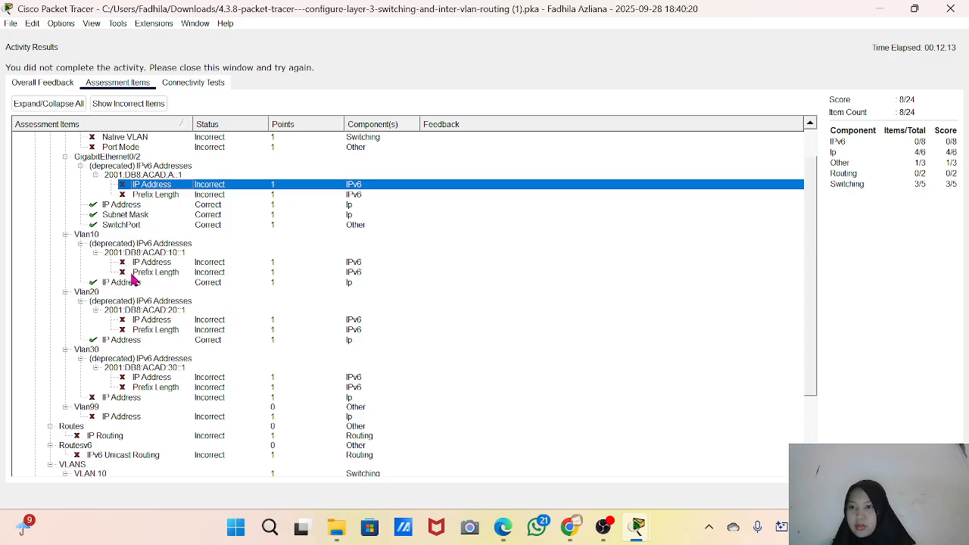
{"action": "left_click", "coordinate": [140, 262]}
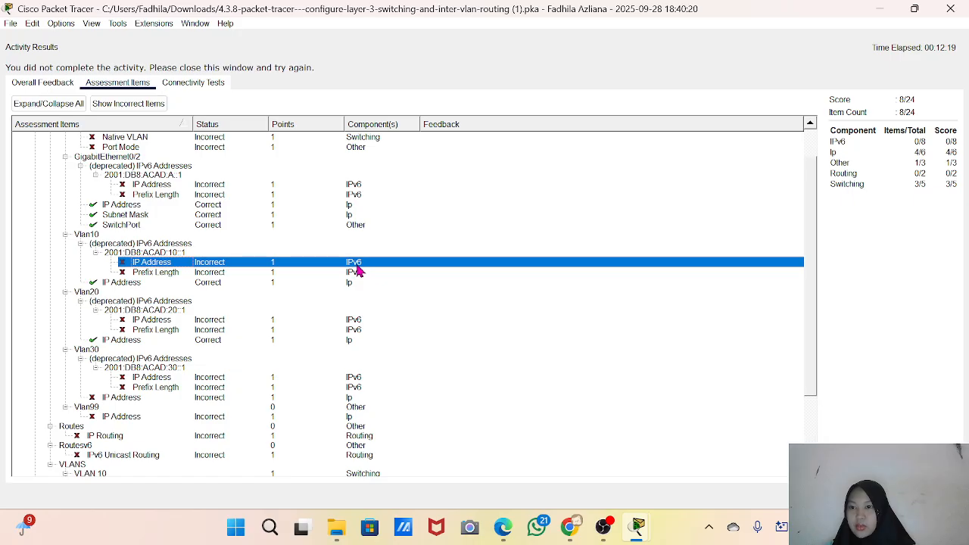
{"action": "left_click", "coordinate": [155, 274]}
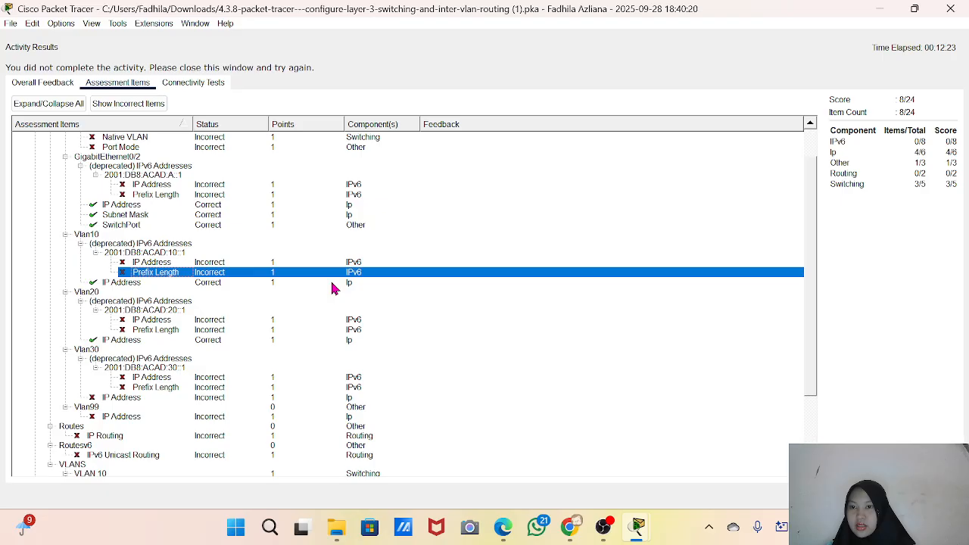
{"action": "scroll", "coordinate": [333, 287], "scroll_direction": "down", "scroll_amount": 2}
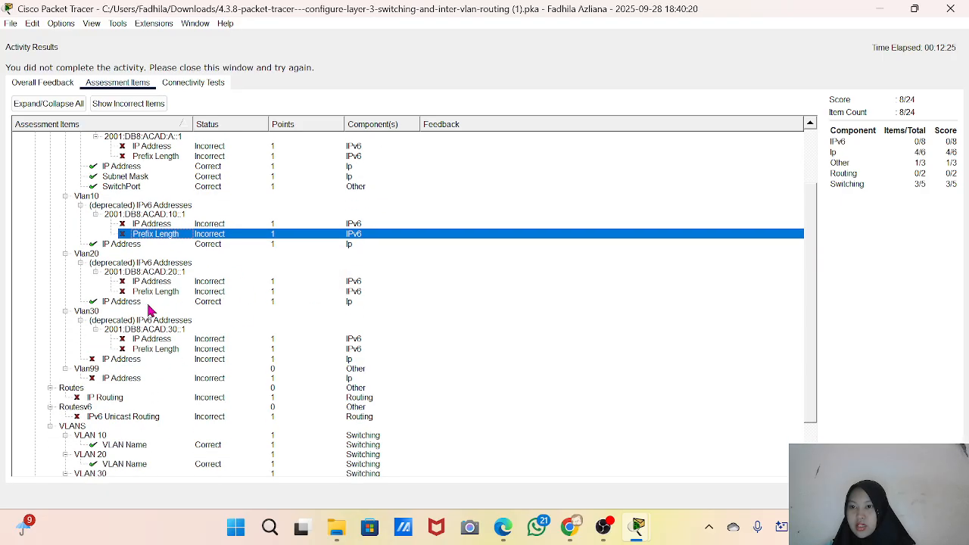
{"action": "scroll", "coordinate": [219, 350], "scroll_direction": "down", "scroll_amount": 2}
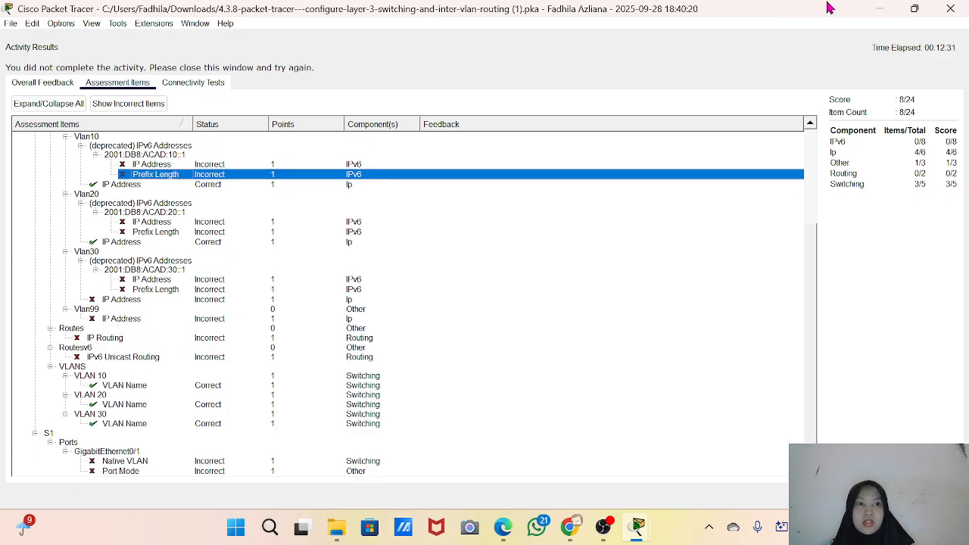
{"action": "left_click", "coordinate": [950, 9]}
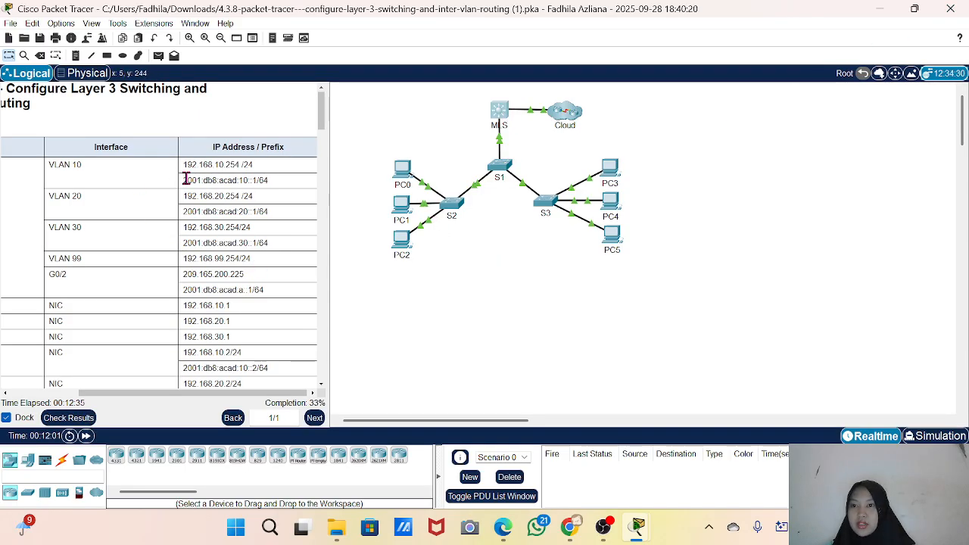
Step: Look up VLAN 10's IPv6 address in the addressing table and reopen the MLS command line
{"action": "left_click_drag", "start_coordinate": [186, 179], "coordinate": [274, 186]}
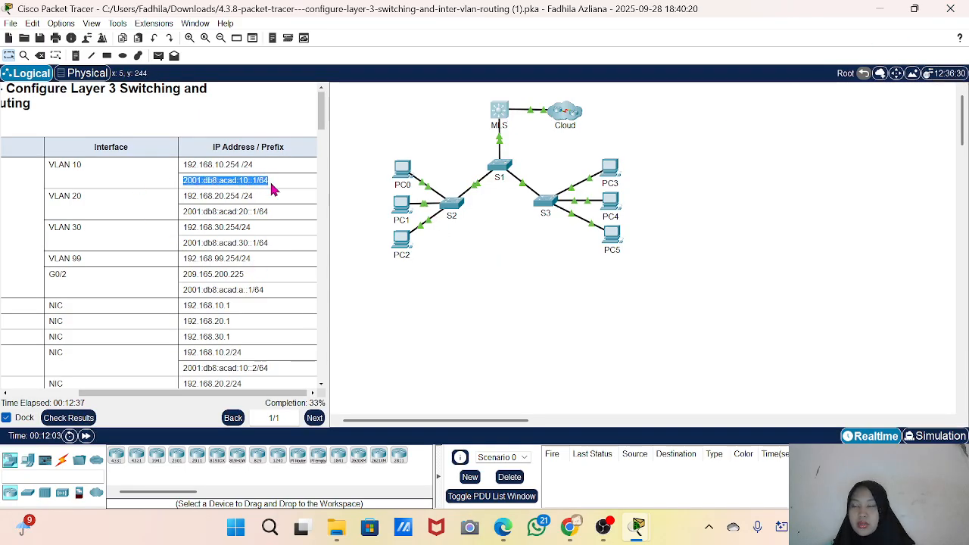
{"action": "left_click", "coordinate": [299, 182]}
{"action": "left_click", "coordinate": [500, 114]}
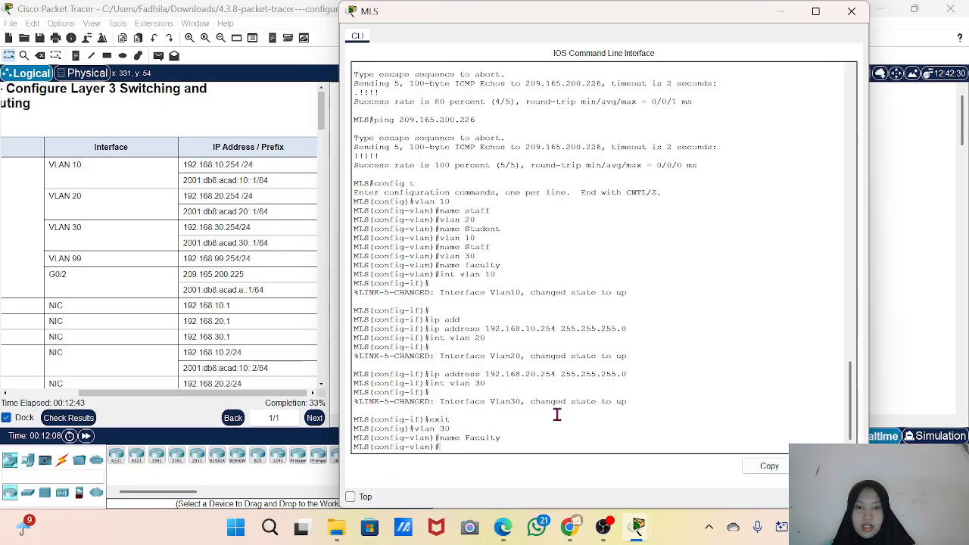
Step: Switch to interface configuration mode for VLAN 10 on MLS by reusing the earlier interface command
{"action": "key", "text": "Up"}
{"action": "key", "text": "Up"}
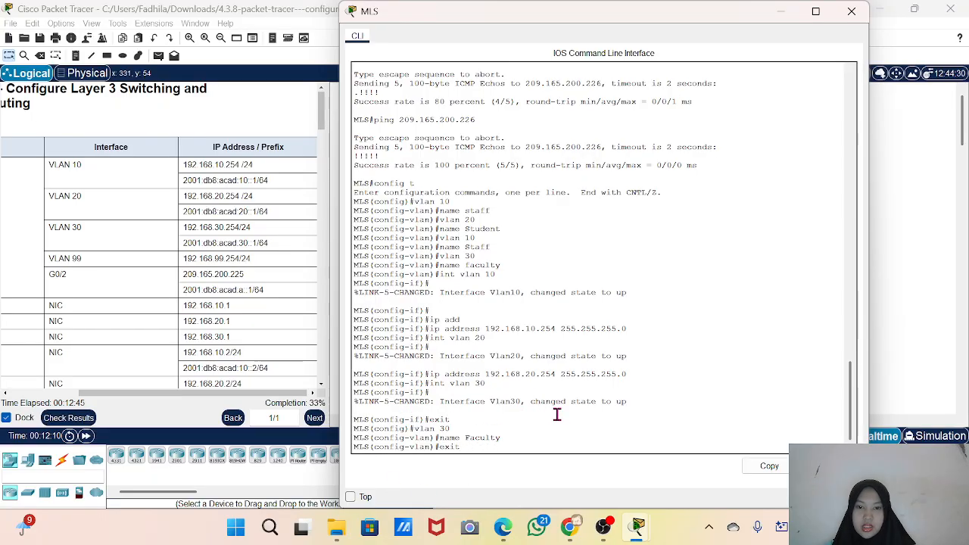
{"action": "key", "text": "Up"}
{"action": "key", "text": "Up"}
{"action": "key", "text": "Down"}
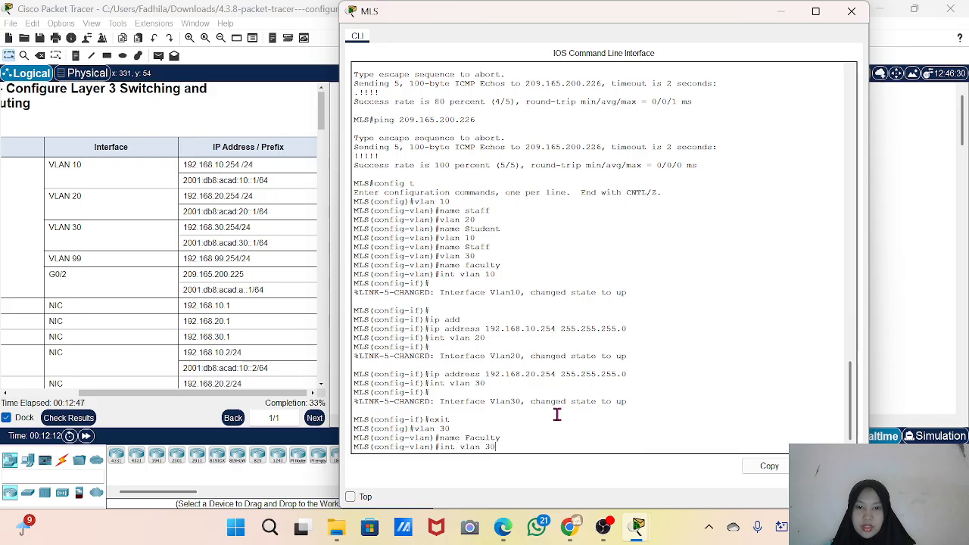
{"action": "key", "text": "Up"}
{"action": "key", "text": "Up"}
{"action": "key", "text": "Up"}
{"action": "key", "text": "Down"}
{"action": "key", "text": "Down"}
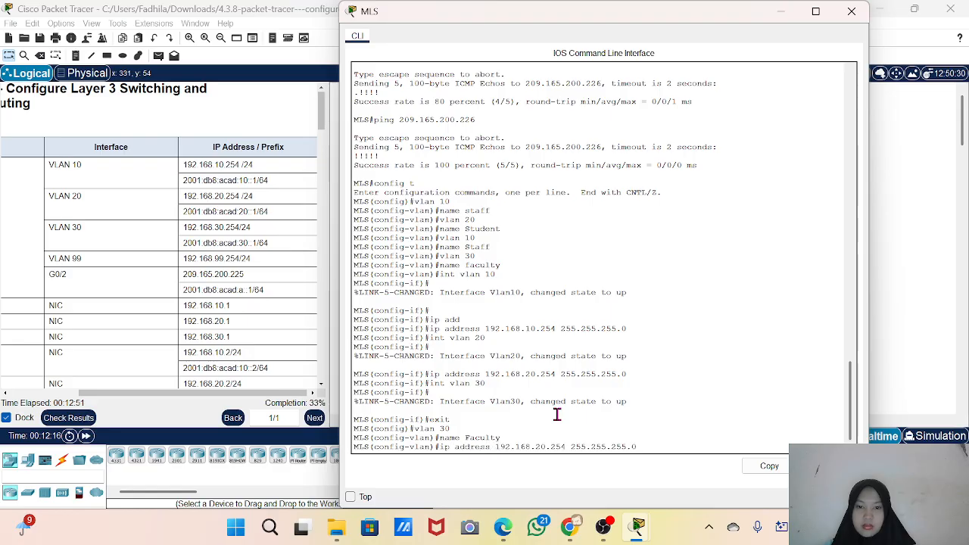
{"action": "key", "text": "Up"}
{"action": "key", "text": "Up"}
{"action": "key", "text": "Up"}
{"action": "key", "text": "Up"}
{"action": "key", "text": "Return"}
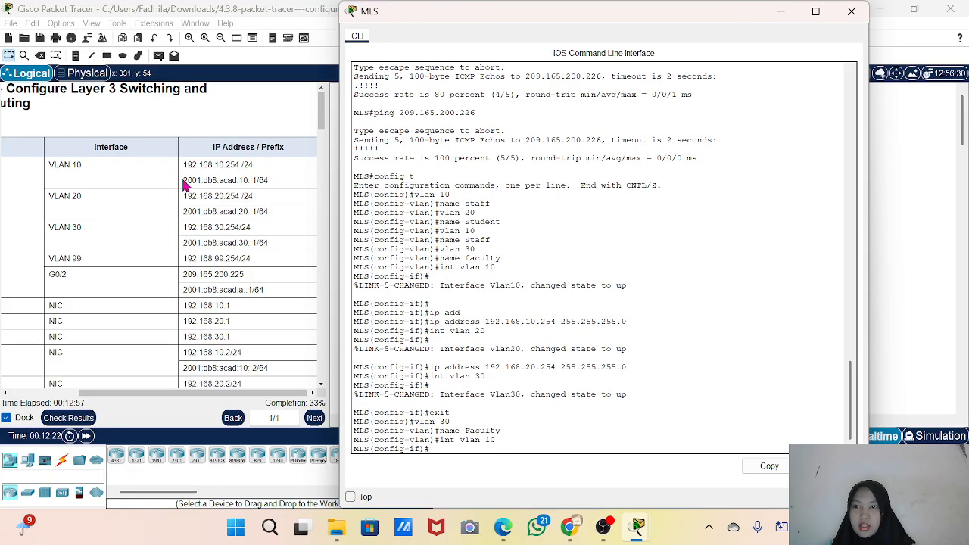
Step: Copy VLAN 10's IPv6 address 2001:db8:acad:10::1/64 from the addressing table and reopen the MLS command line
{"action": "left_click_drag", "start_coordinate": [186, 180], "coordinate": [279, 190]}
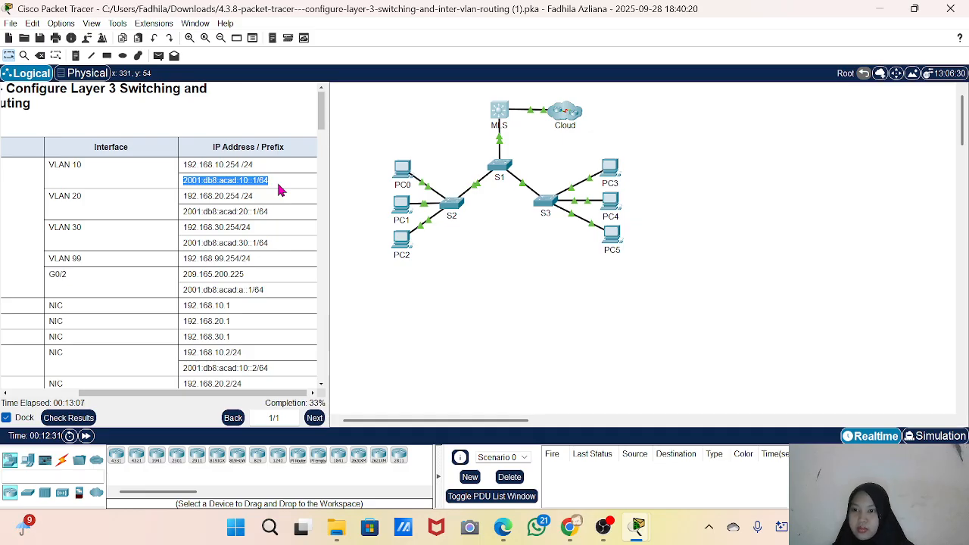
{"action": "right_click", "coordinate": [236, 180]}
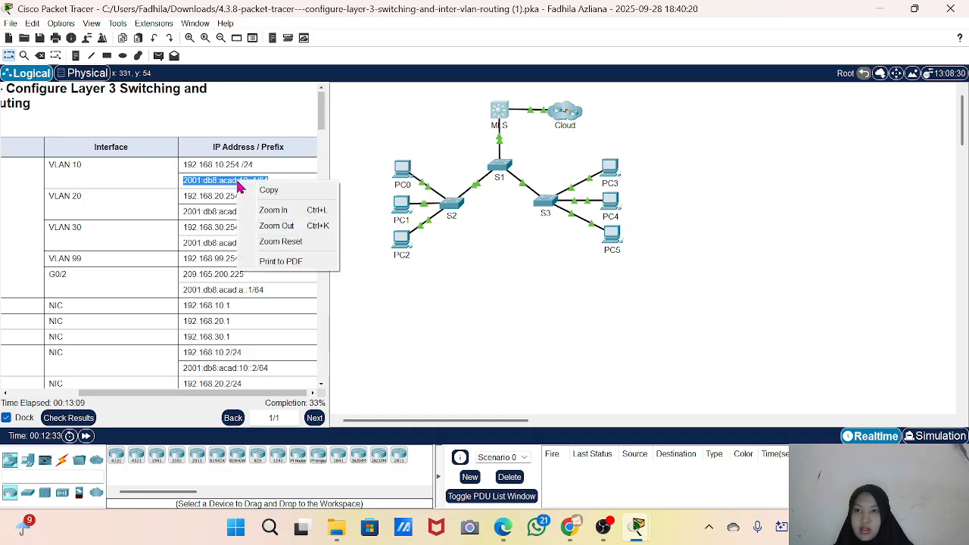
{"action": "left_click", "coordinate": [259, 188]}
{"action": "left_click", "coordinate": [500, 120]}
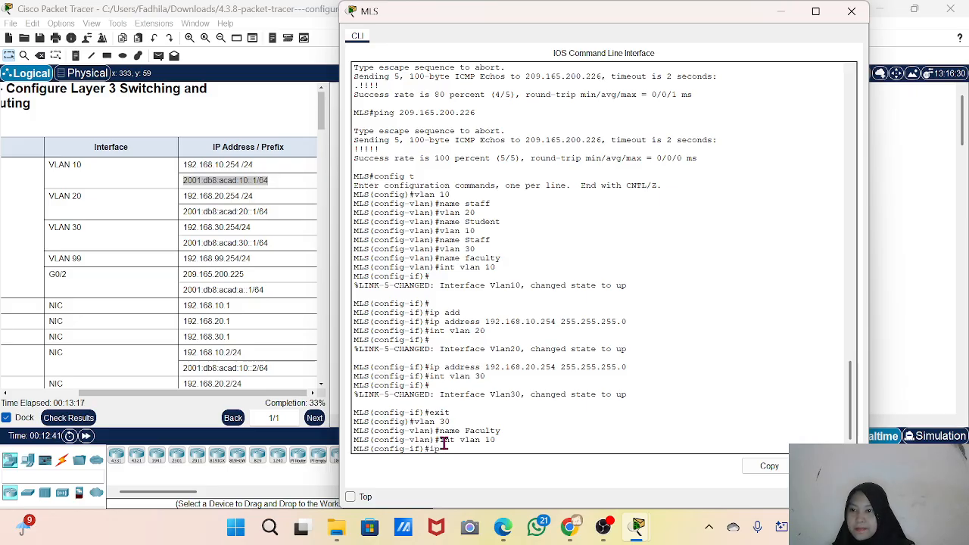
Step: Enter the ipv6 address command for VLAN 10 on MLS, correcting "ip v6" to "ipv6" and completing the keyword
{"action": "type", "text": "ip v6"}
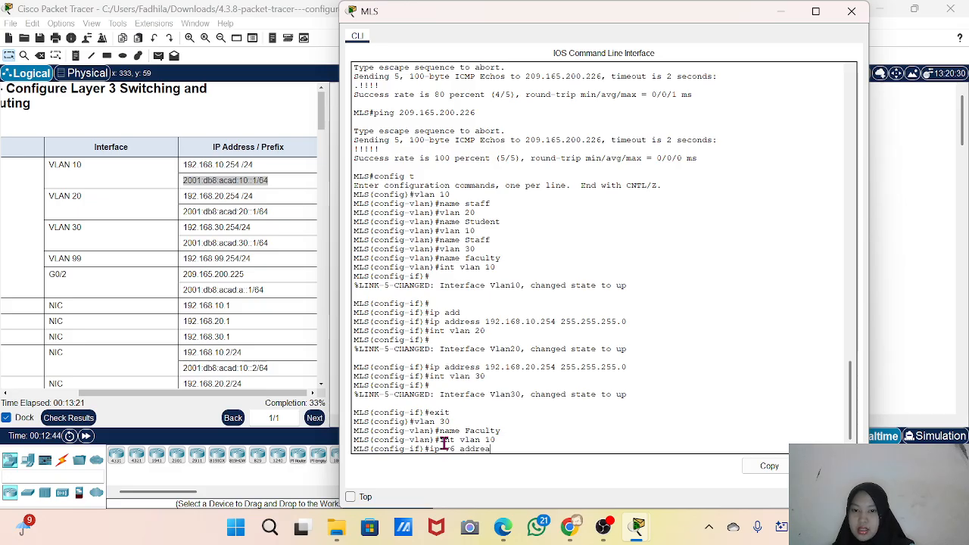
{"action": "type", "text": " addre"}
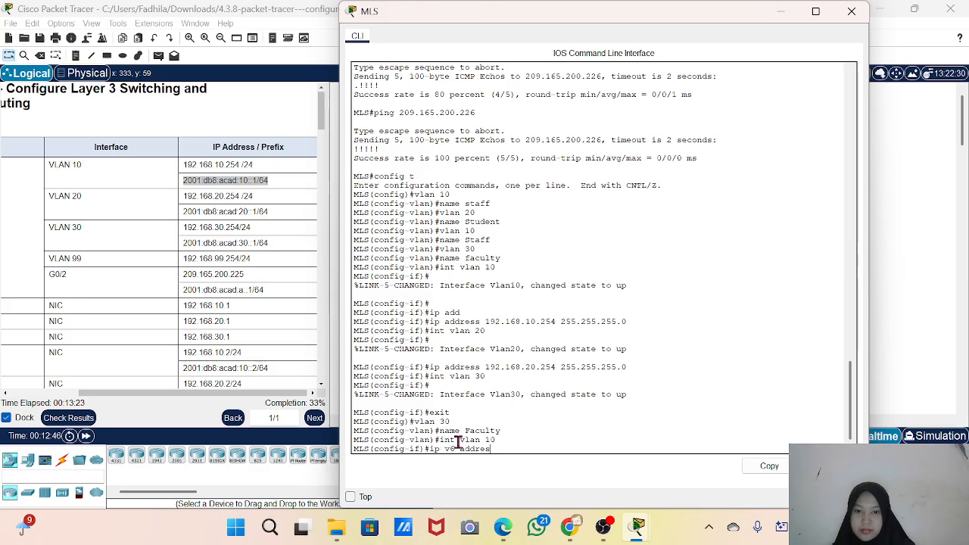
{"action": "type", "text": "s"}
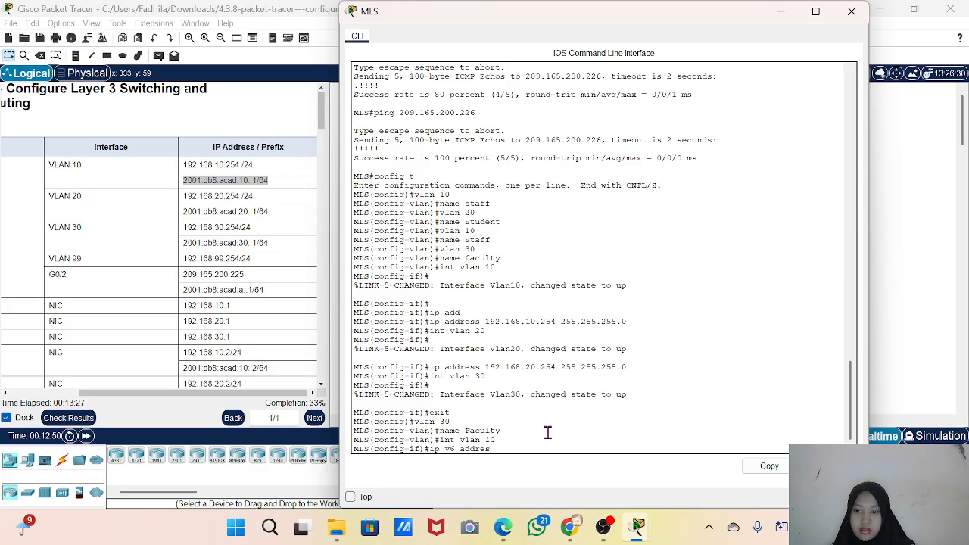
{"action": "key", "text": "Tab"}
{"action": "key", "text": "Tab"}
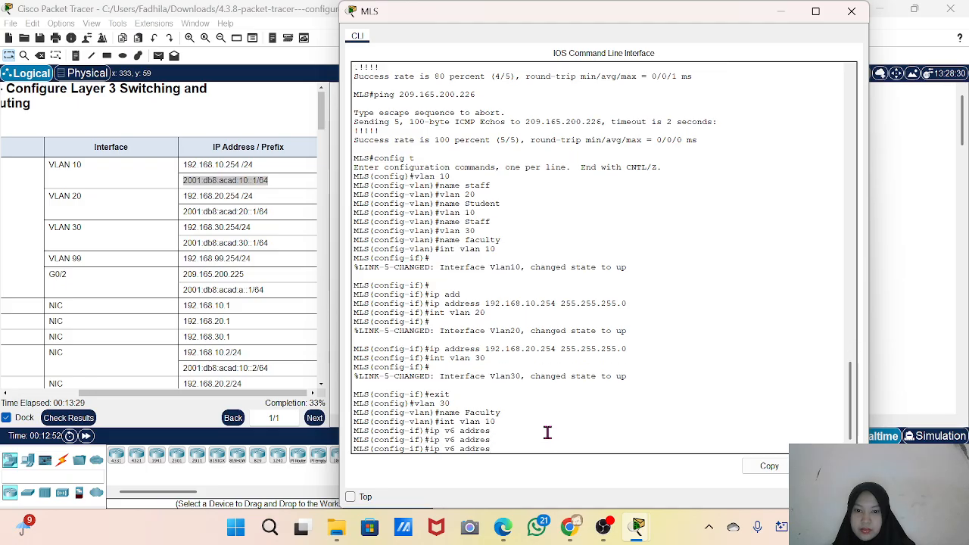
{"action": "key", "text": "Left"}
{"action": "key", "text": "Left"}
{"action": "key", "text": "Left"}
{"action": "key", "text": "Left"}
{"action": "key", "text": "Left"}
{"action": "key", "text": "Left"}
{"action": "key", "text": "Left"}
{"action": "key", "text": "Left"}
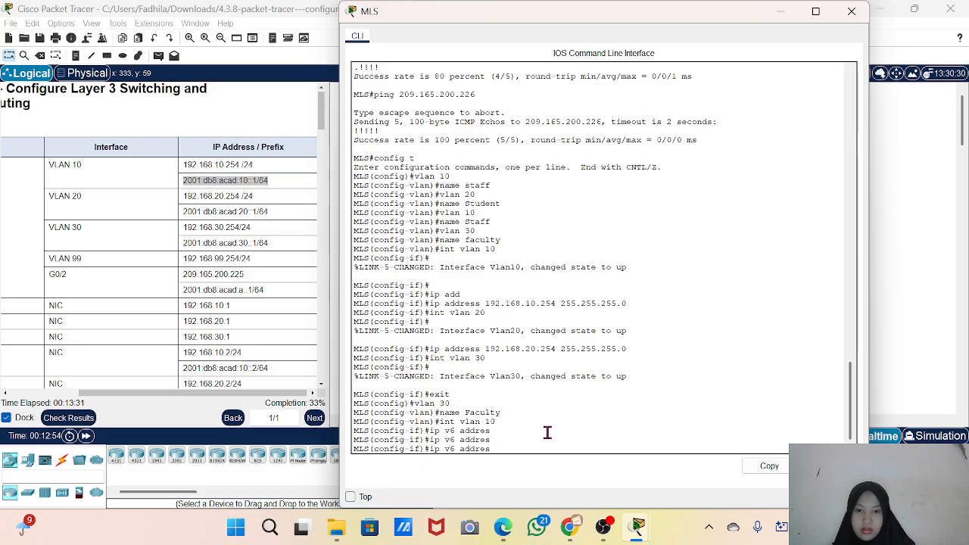
{"action": "key", "text": "BackSpace"}
{"action": "key", "text": "Tab"}
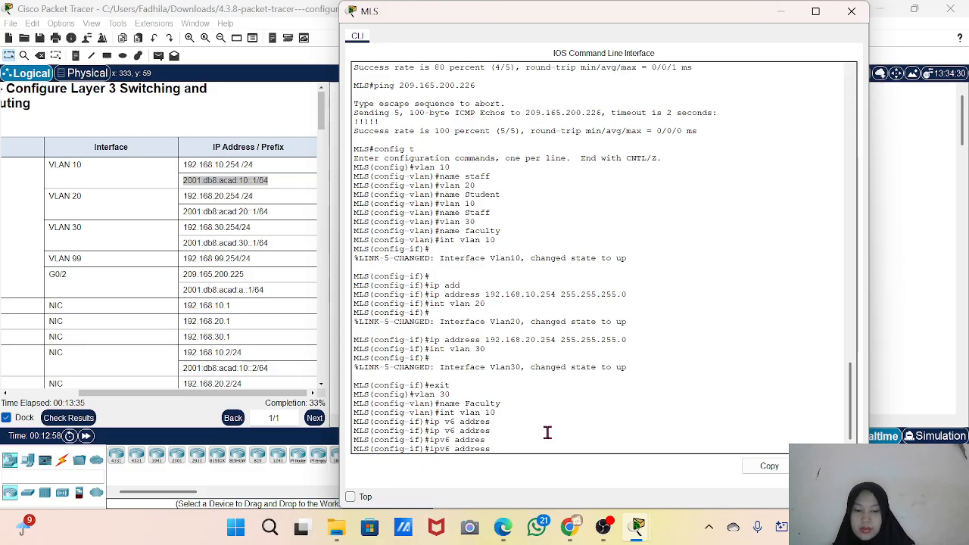
Step: Assign the copied address 2001:db8:acad:10::1/64 to VLAN 10 on MLS and enable the interface with no shutdown
{"action": "right_click", "coordinate": [548, 432]}
{"action": "left_click", "coordinate": [594, 462]}
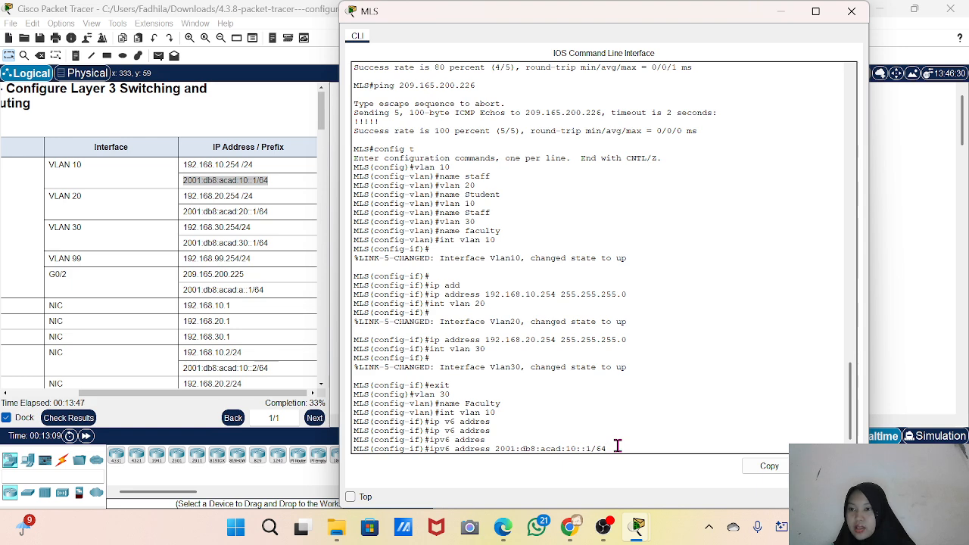
{"action": "key", "text": "Return"}
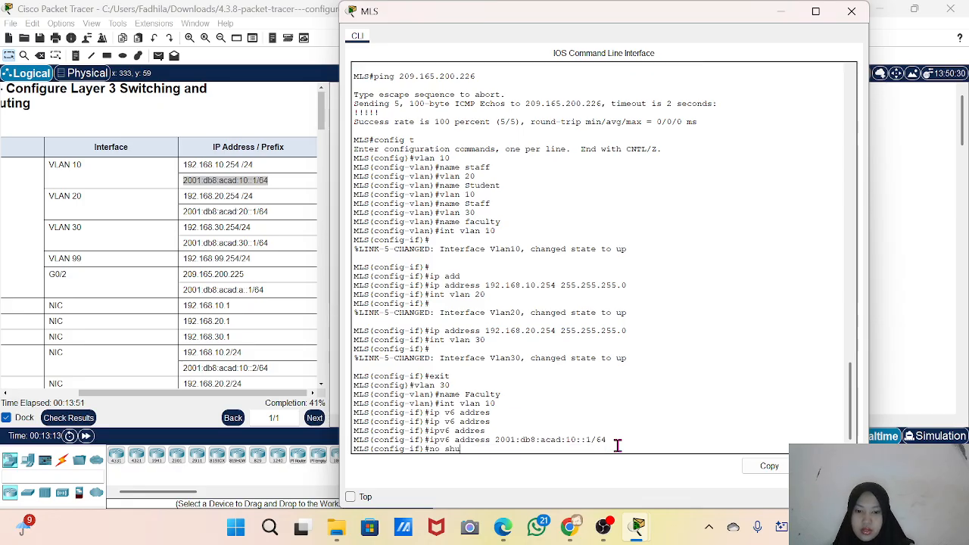
{"action": "type", "text": "no shutdown"}
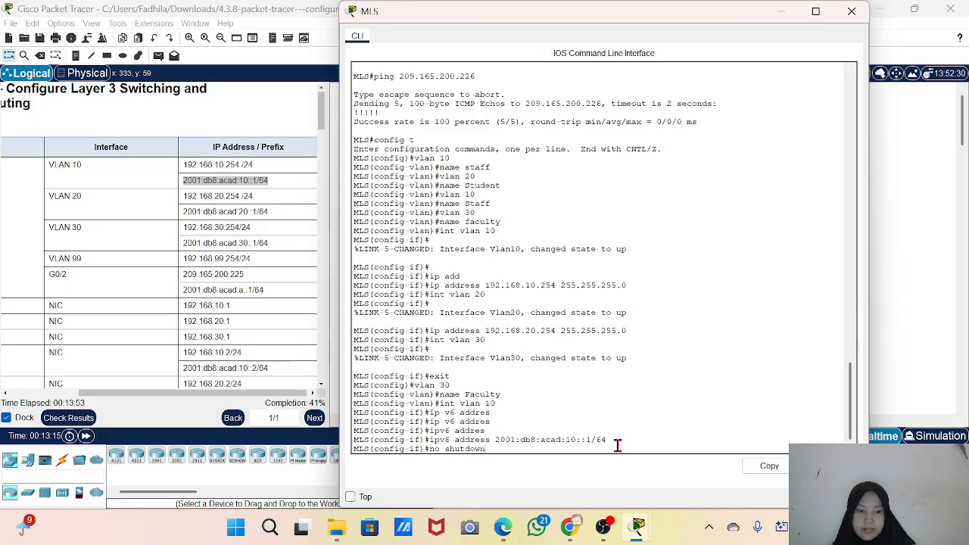
{"action": "key", "text": "Return"}
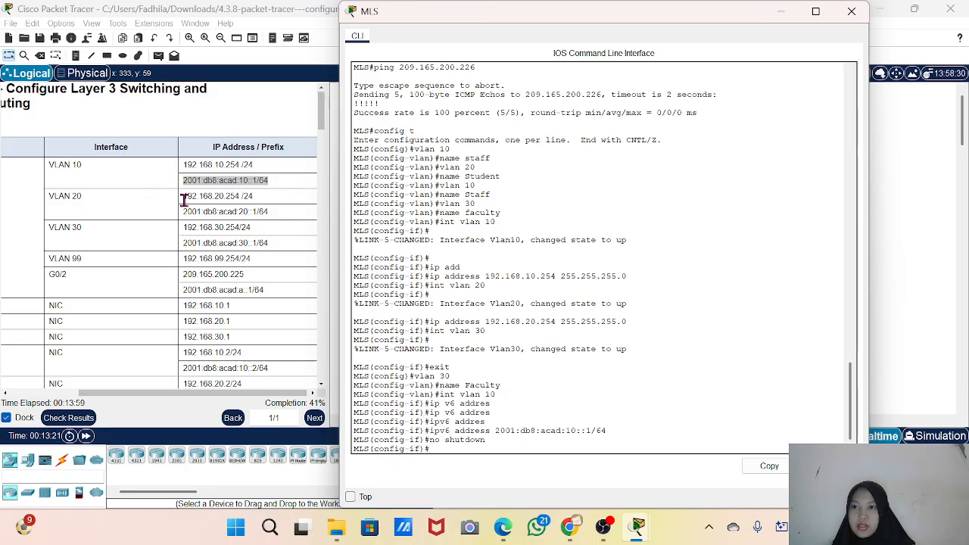
Step: Review the SVI and trunking instructions for MLS, and look up the remaining VLAN addresses in the addressing table
{"action": "scroll", "coordinate": [236, 288], "scroll_direction": "down", "scroll_amount": 10}
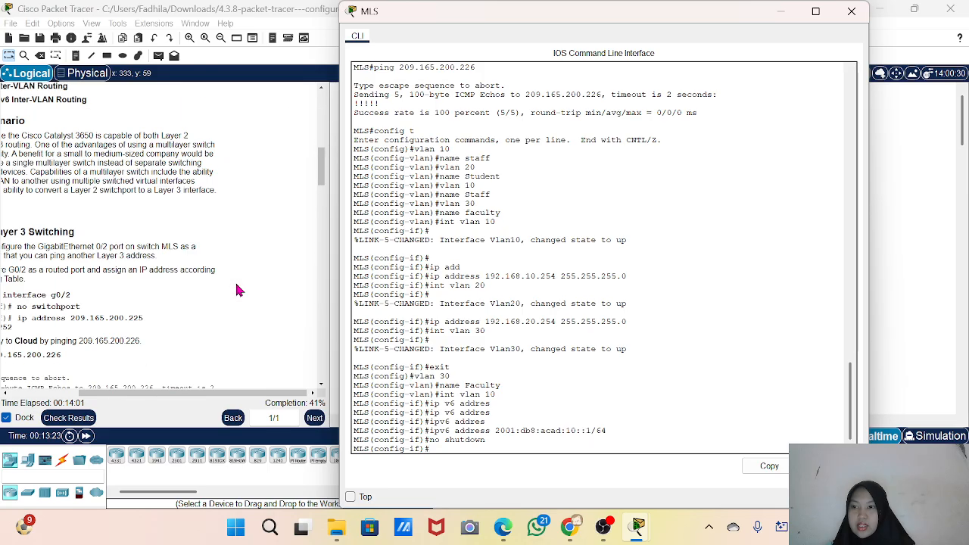
{"action": "scroll", "coordinate": [237, 290], "scroll_direction": "up", "scroll_amount": 5}
{"action": "scroll", "coordinate": [236, 290], "scroll_direction": "down", "scroll_amount": 12}
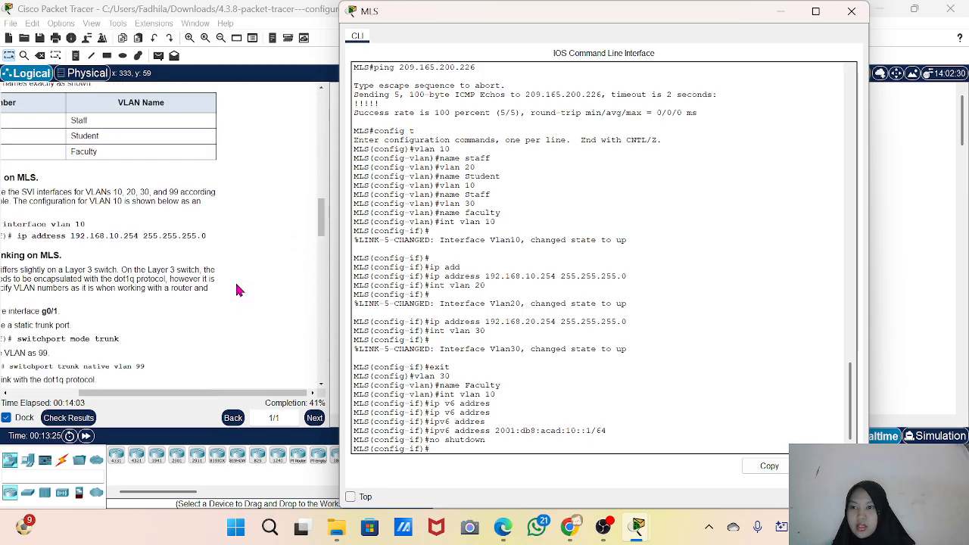
{"action": "scroll", "coordinate": [236, 286], "scroll_direction": "up", "scroll_amount": 3}
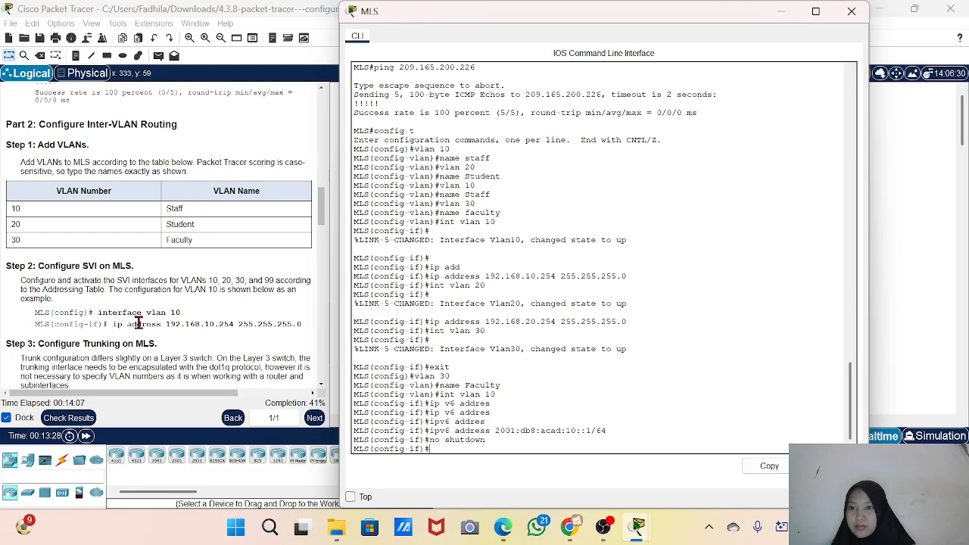
{"action": "scroll", "coordinate": [144, 322], "scroll_direction": "down", "scroll_amount": 1}
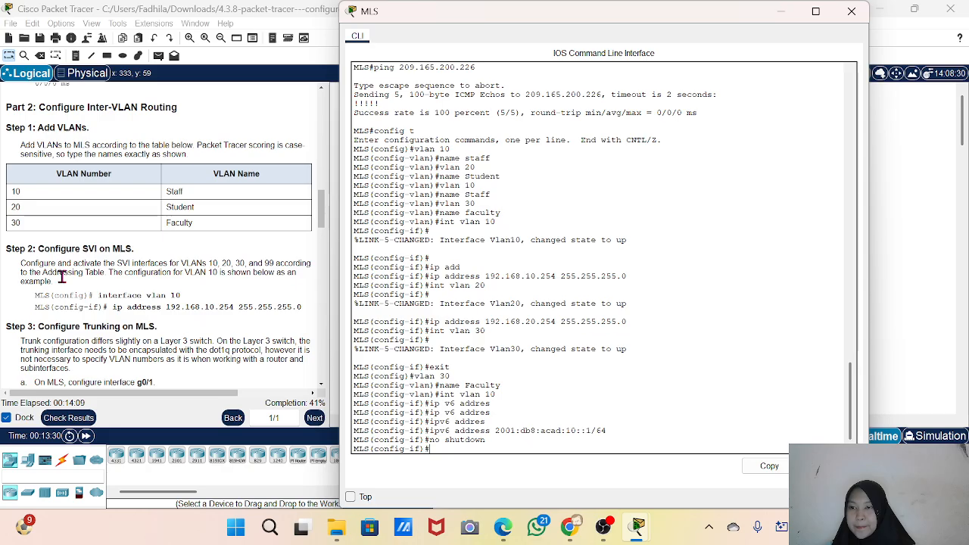
{"action": "scroll", "coordinate": [63, 269], "scroll_direction": "down", "scroll_amount": 3}
{"action": "scroll", "coordinate": [62, 277], "scroll_direction": "up", "scroll_amount": 3}
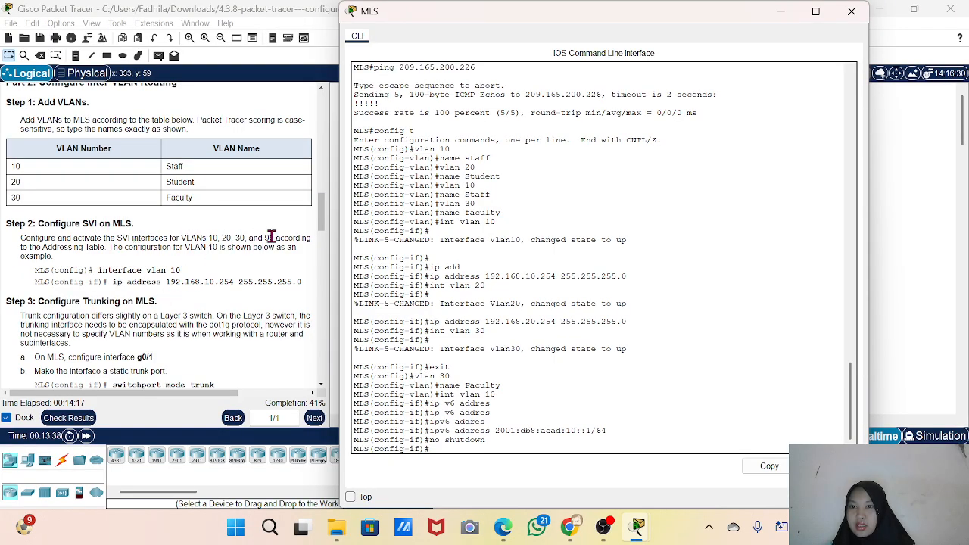
{"action": "scroll", "coordinate": [273, 236], "scroll_direction": "up", "scroll_amount": 10}
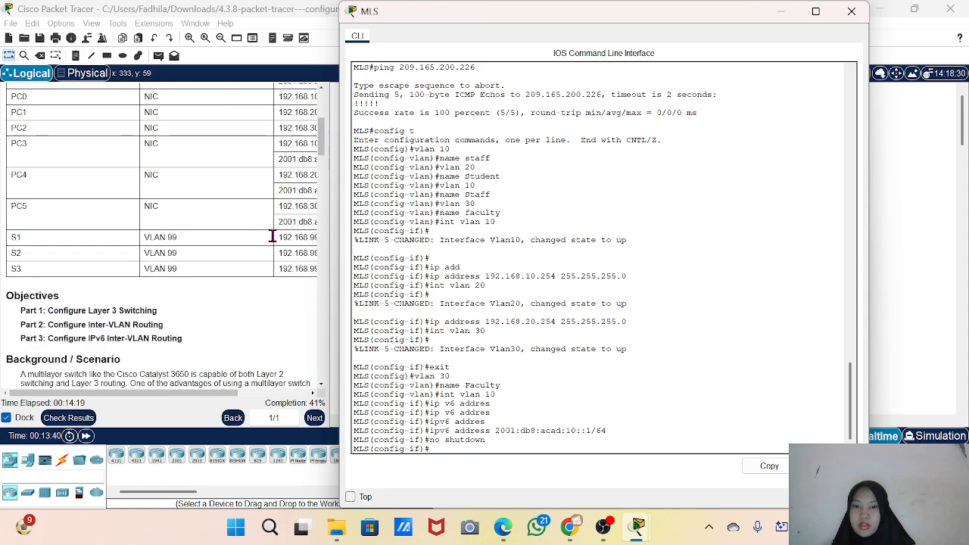
{"action": "scroll", "coordinate": [273, 233], "scroll_direction": "up", "scroll_amount": 5}
{"action": "scroll", "coordinate": [233, 215], "scroll_direction": "right", "scroll_amount": 2}
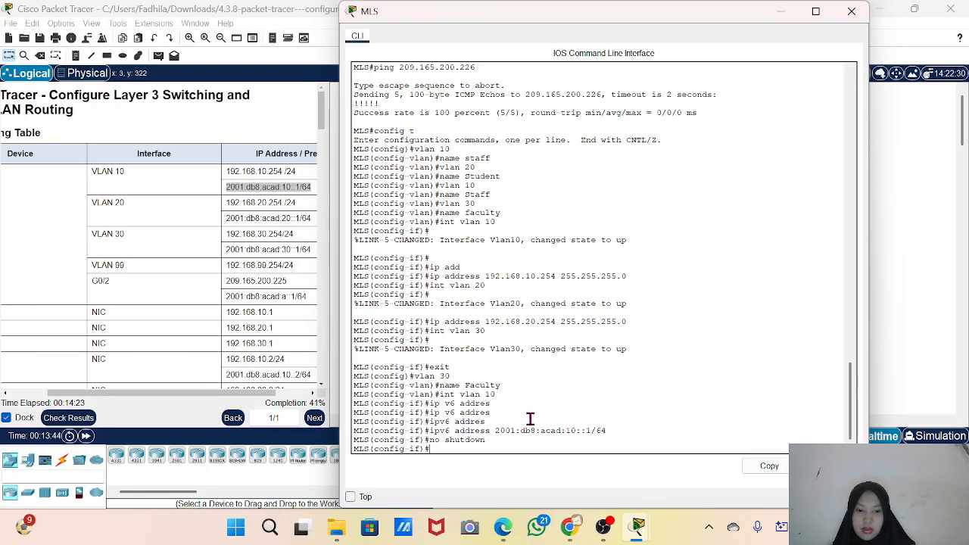
Step: Switch MLS to interface configuration mode for VLAN 20 by reusing the earlier int vlan 20 command
{"action": "key", "text": "Up"}
{"action": "key", "text": "Up"}
{"action": "key", "text": "Up"}
{"action": "key", "text": "Up"}
{"action": "key", "text": "Up"}
{"action": "key", "text": "Up"}
{"action": "key", "text": "Up"}
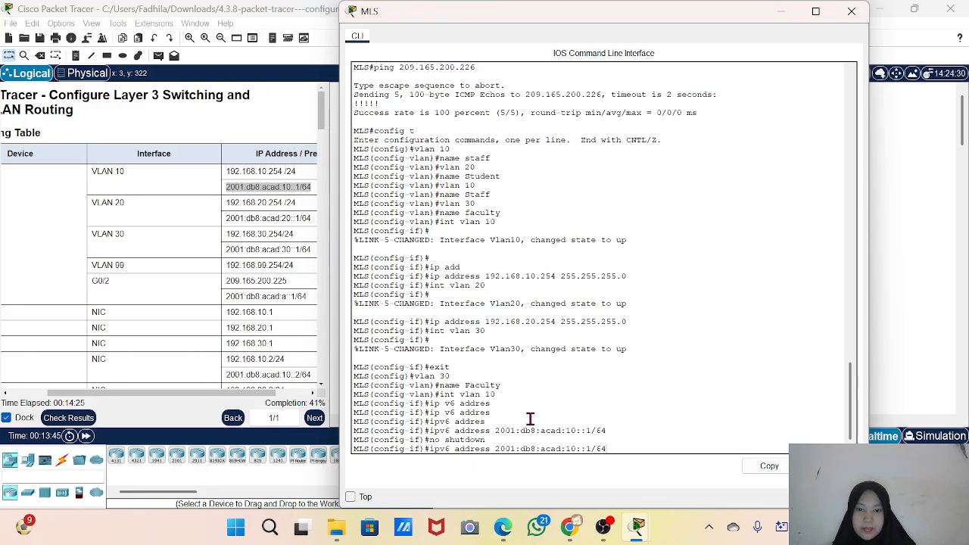
{"action": "key", "text": "Up"}
{"action": "key", "text": "Up"}
{"action": "key", "text": "Up"}
{"action": "key", "text": "Up"}
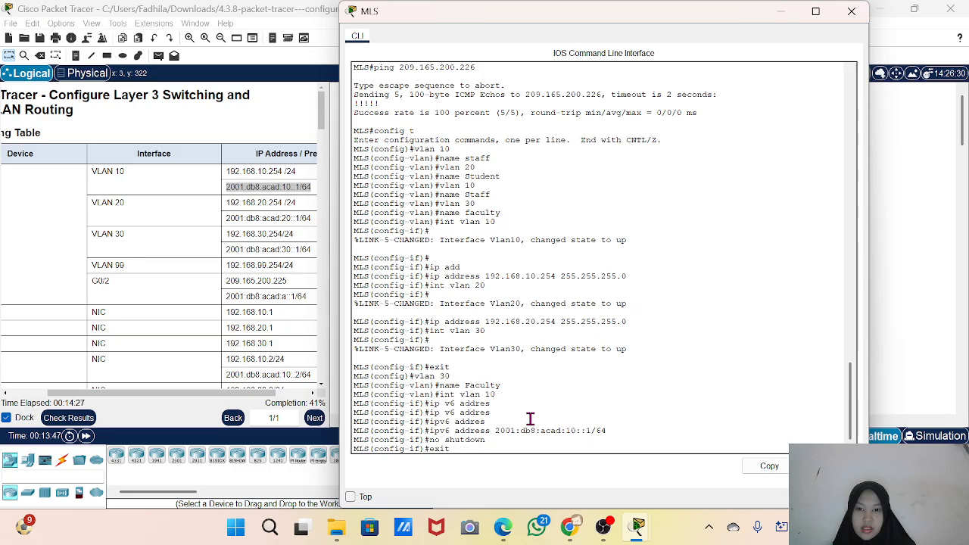
{"action": "key", "text": "Up"}
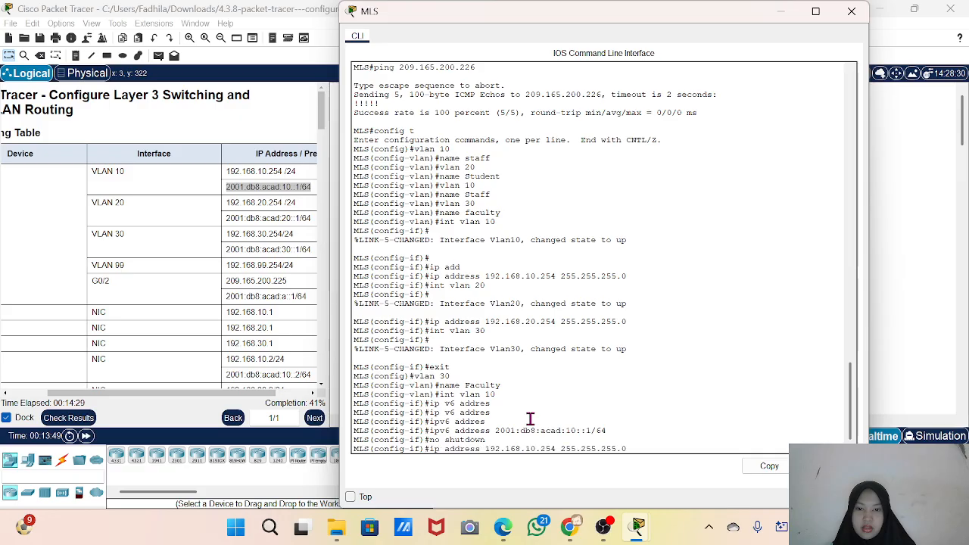
{"action": "key", "text": "Up"}
{"action": "key", "text": "Down"}
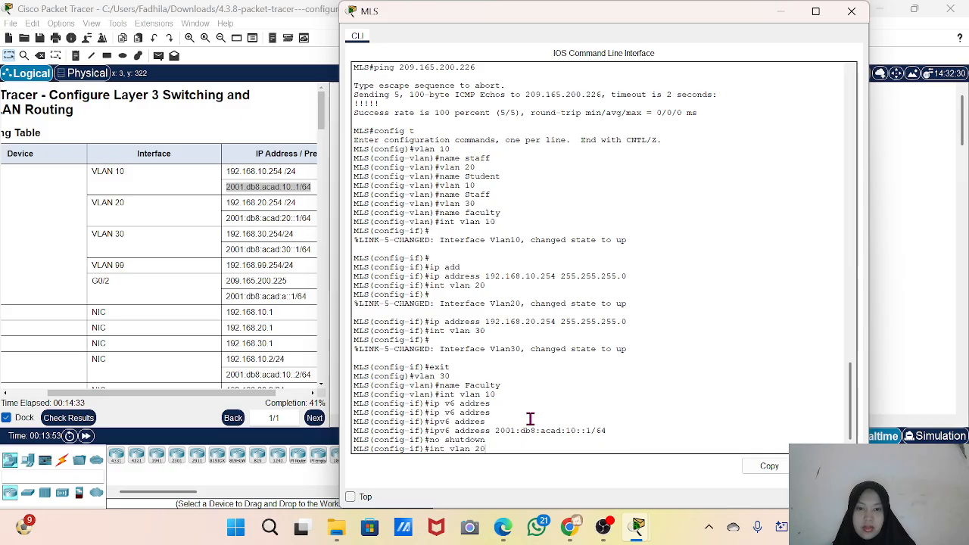
{"action": "key", "text": "Down"}
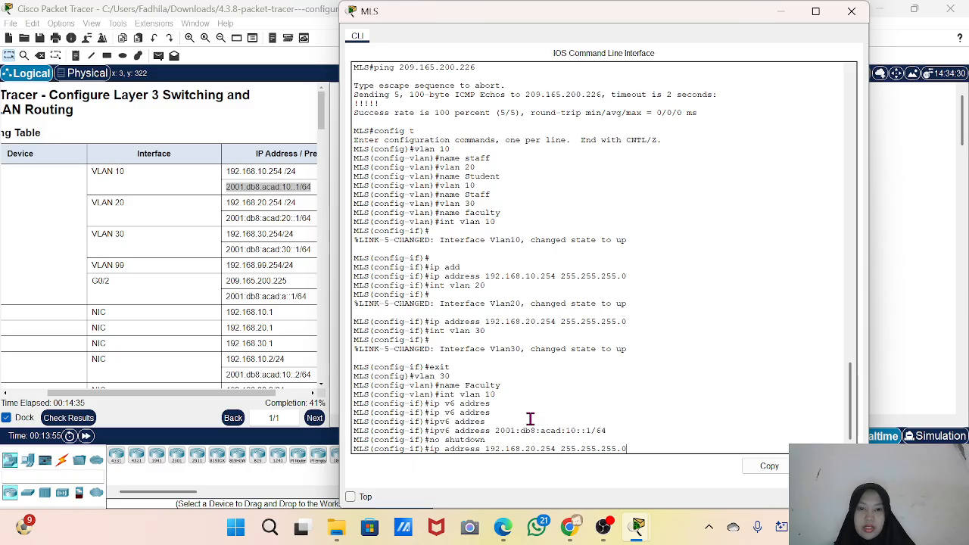
{"action": "key", "text": "Up"}
{"action": "key", "text": "Return"}
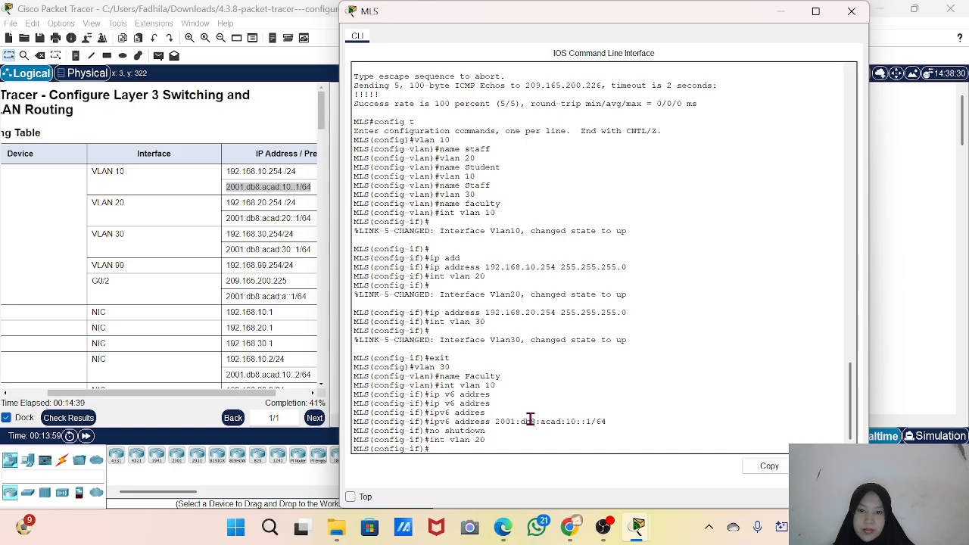
Step: Assign the IPv6 address 2001:db8:acad:20::1/64 to VLAN 20 on MLS, adapting the copied VLAN 10 address
{"action": "type", "text": "ip a"}
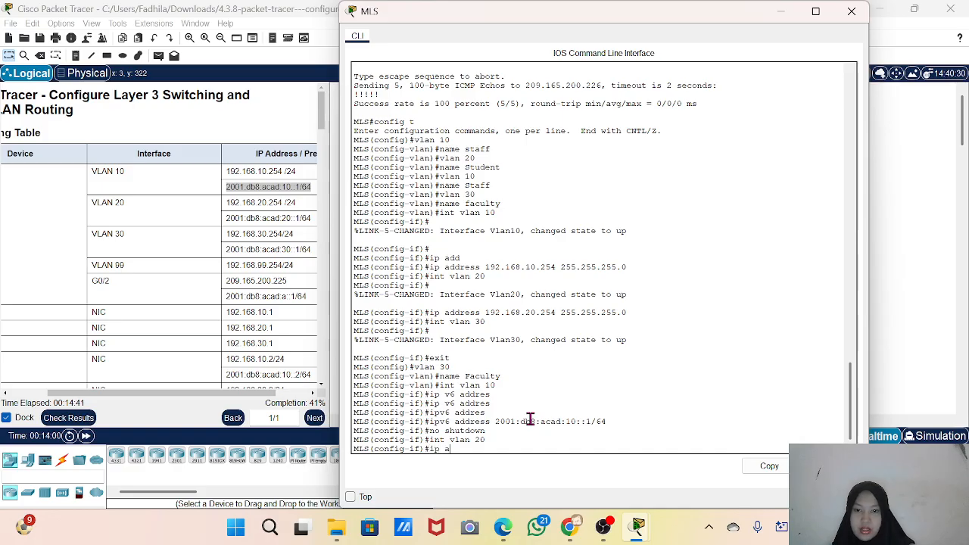
{"action": "key", "text": "BackSpace"}
{"action": "key", "text": "BackSpace"}
{"action": "type", "text": "v6"}
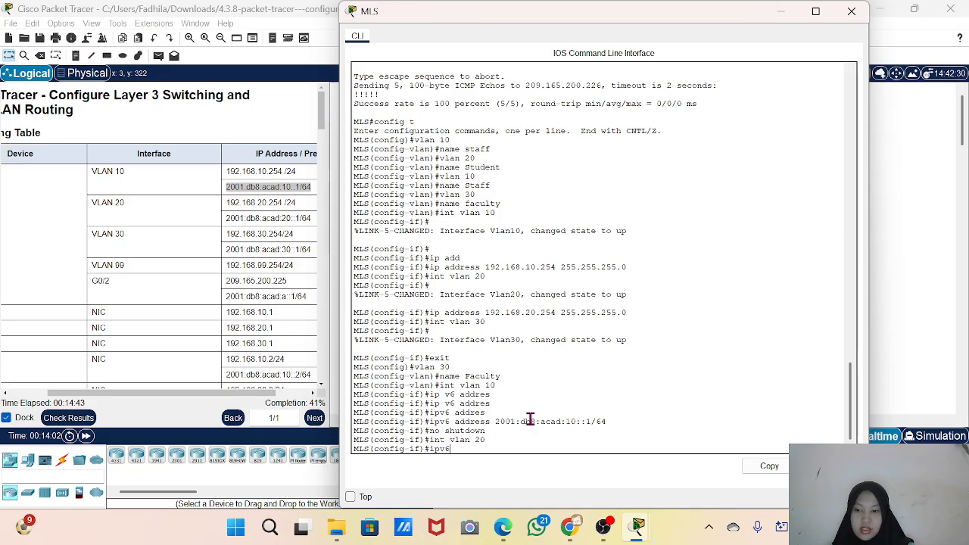
{"action": "type", "text": " ad"}
{"action": "key", "text": "Tab"}
{"action": "right_click", "coordinate": [530, 419]}
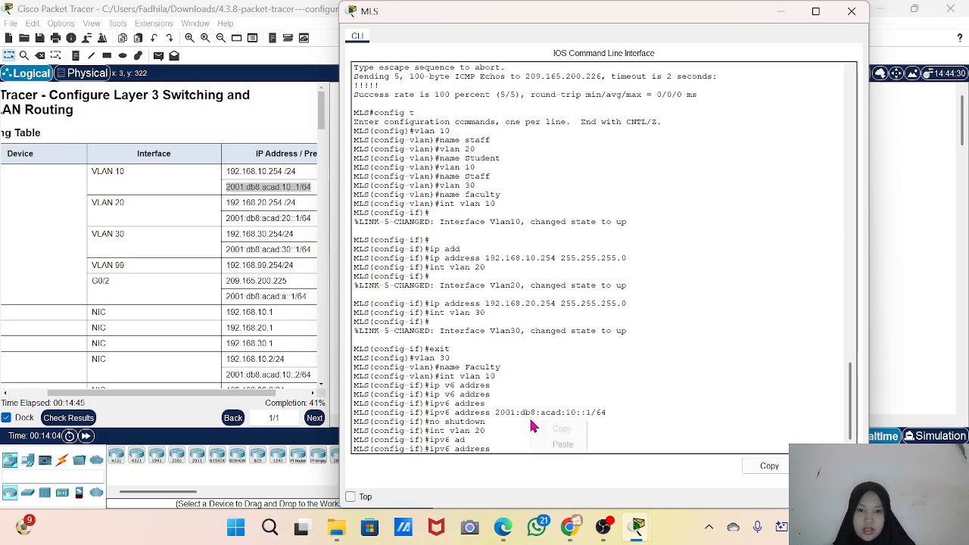
{"action": "left_click", "coordinate": [558, 445]}
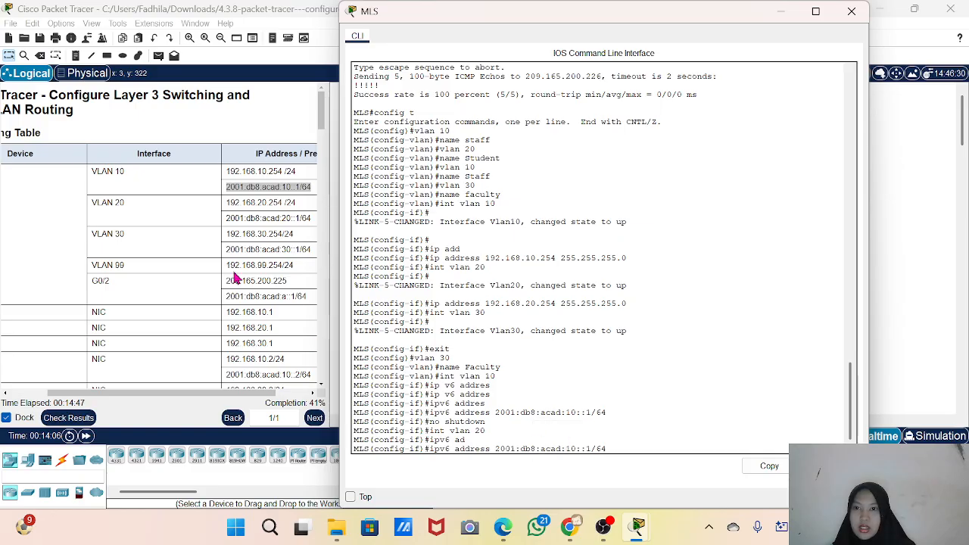
{"action": "scroll", "coordinate": [234, 279], "scroll_direction": "right", "scroll_amount": 2}
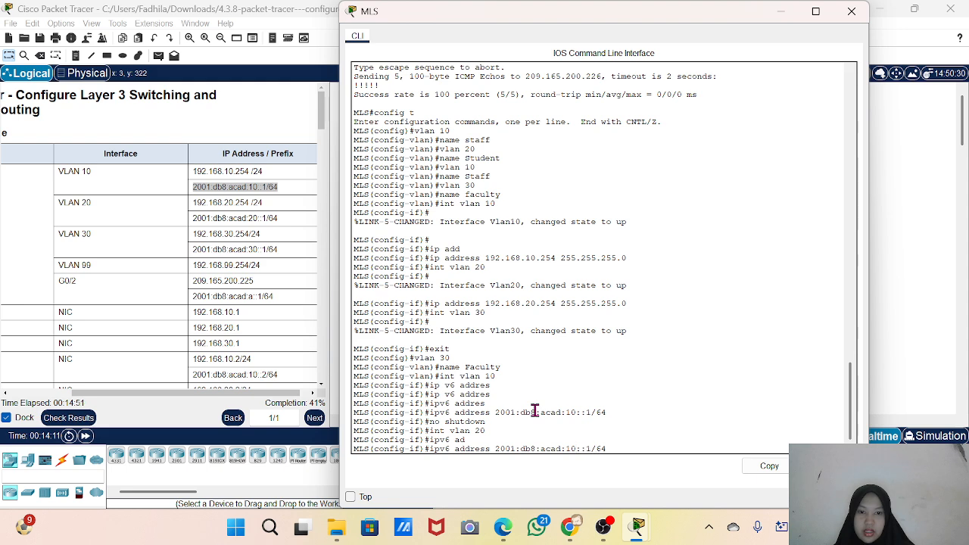
{"action": "key", "text": "BackSpace"}
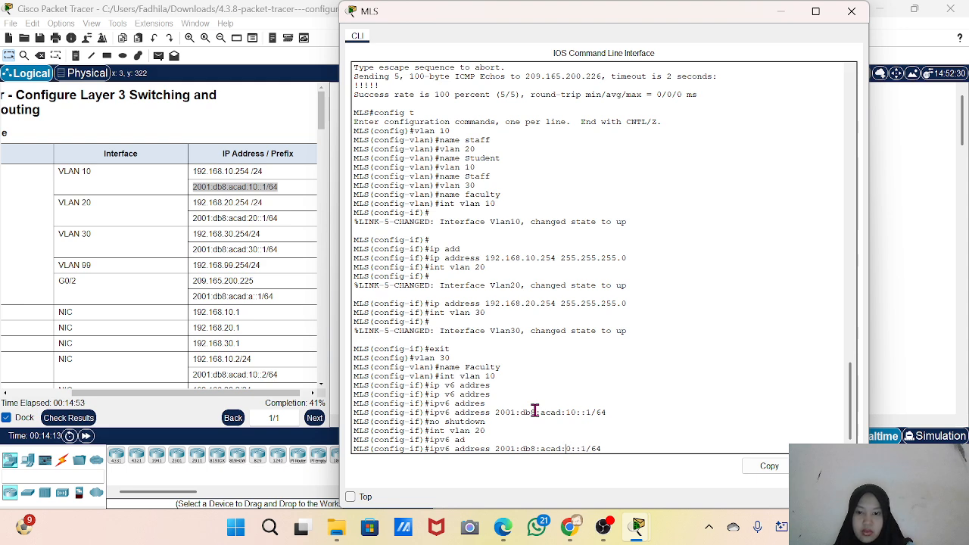
{"action": "type", "text": "2"}
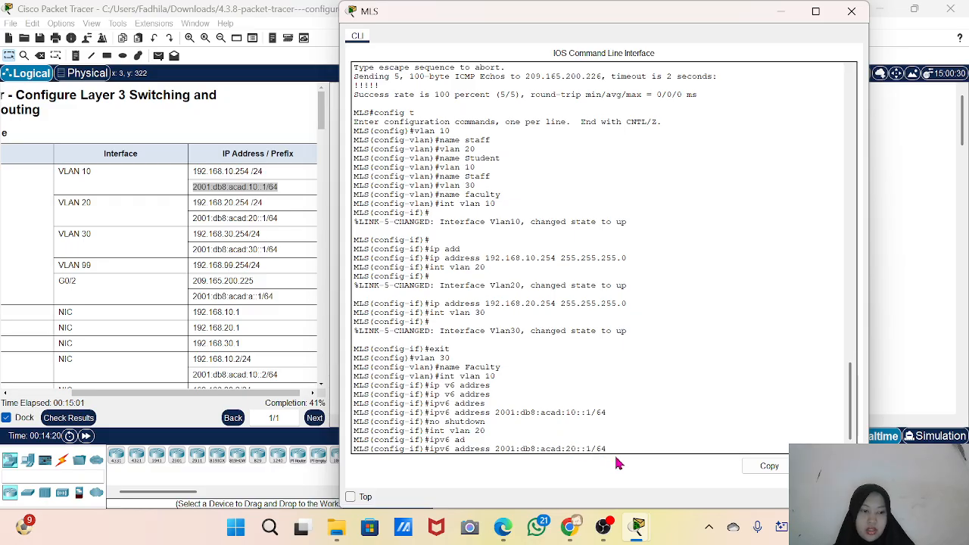
{"action": "key", "text": "Return"}
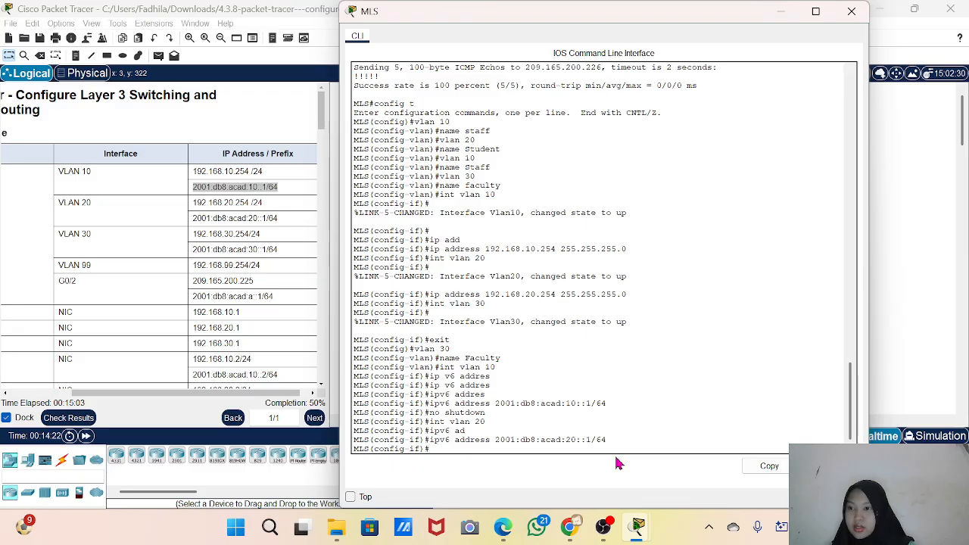
Step: Enable the VLAN 20 interface on MLS with the no shutdown command
{"action": "type", "text": "no"}
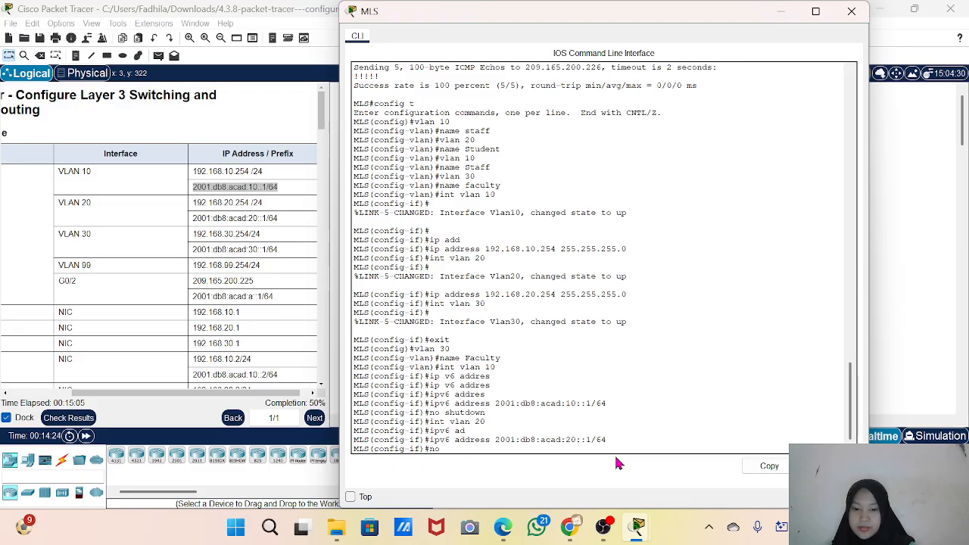
{"action": "type", "text": " shu"}
{"action": "key", "text": "Tab"}
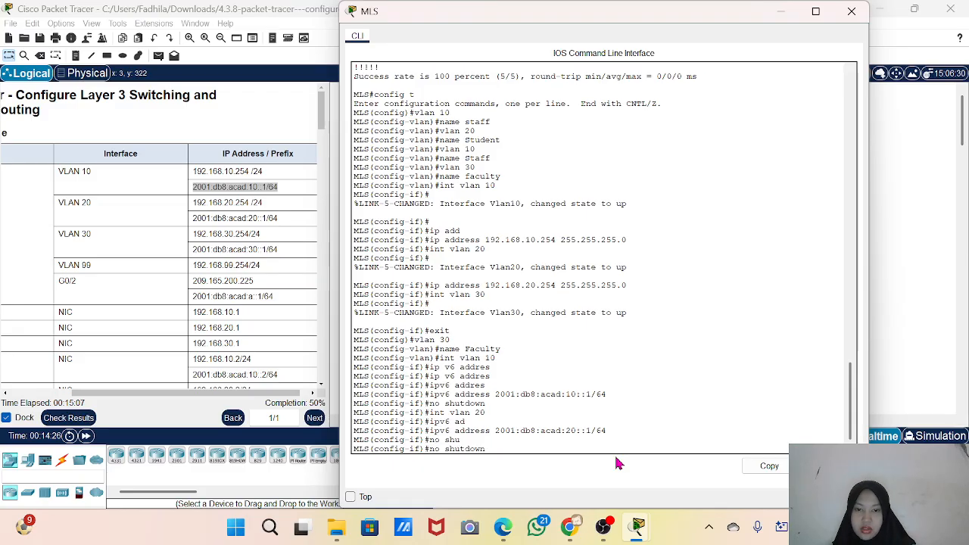
{"action": "key", "text": "Return"}
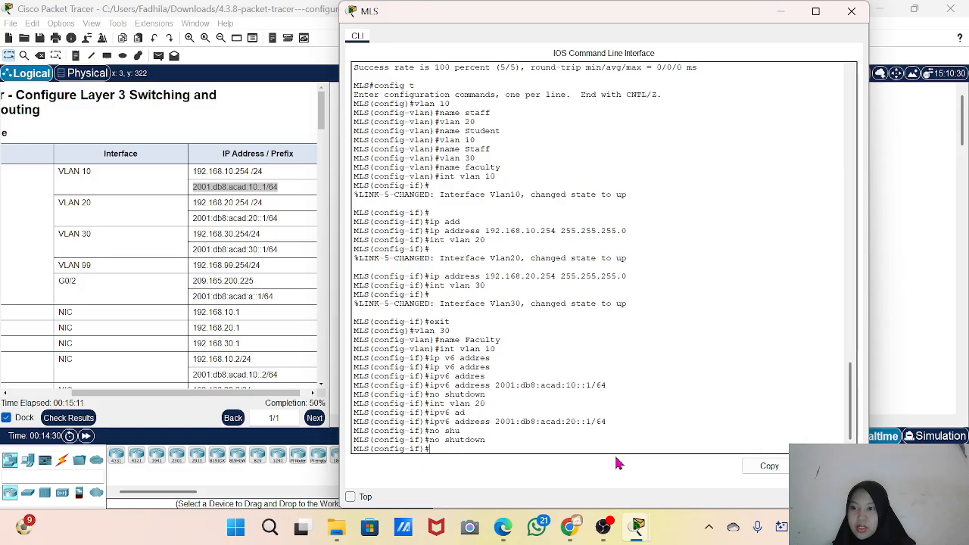
Step: Switch MLS to interface configuration mode for VLAN 30 with int vlan 30
{"action": "type", "text": "it"}
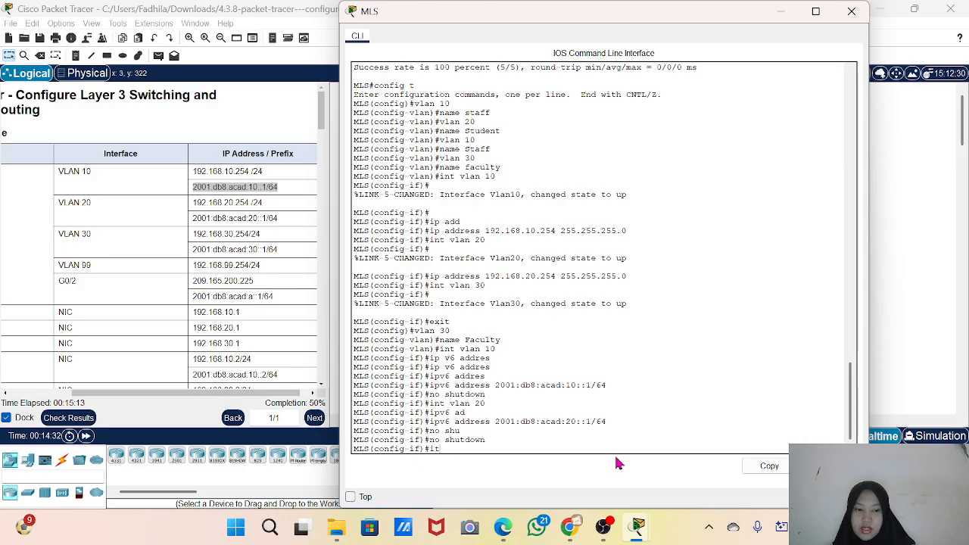
{"action": "key", "text": "BackSpace"}
{"action": "type", "text": "n"}
{"action": "type", "text": "t vl"}
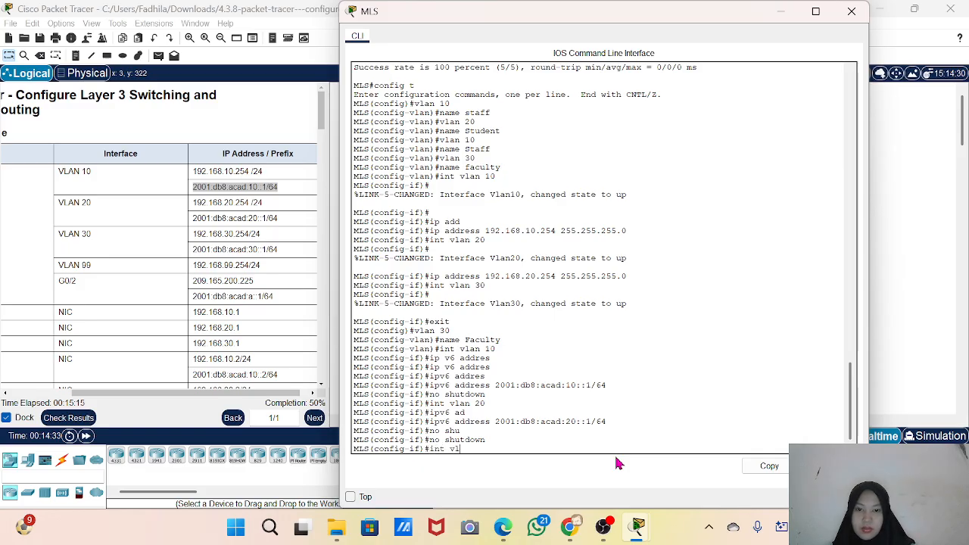
{"action": "type", "text": "an "}
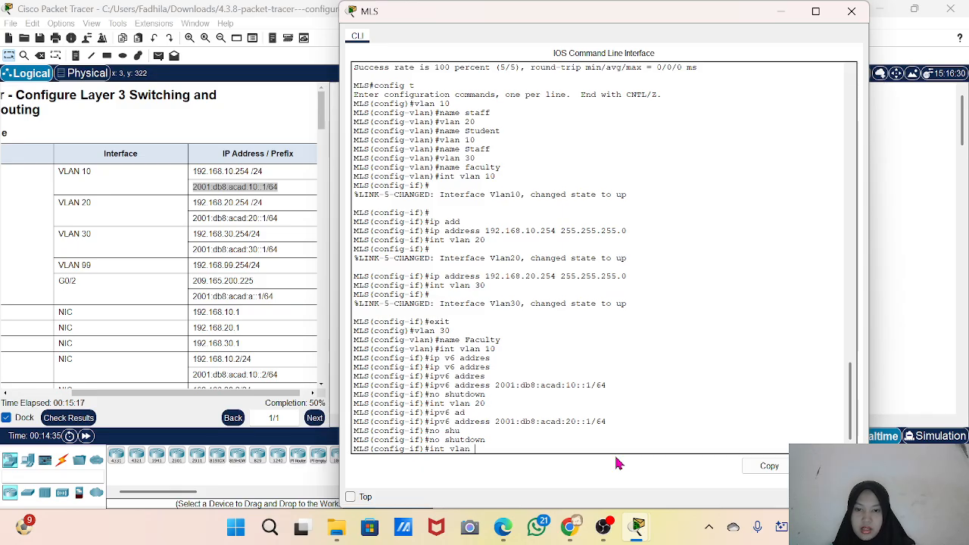
{"action": "type", "text": "30"}
{"action": "key", "text": "Return"}
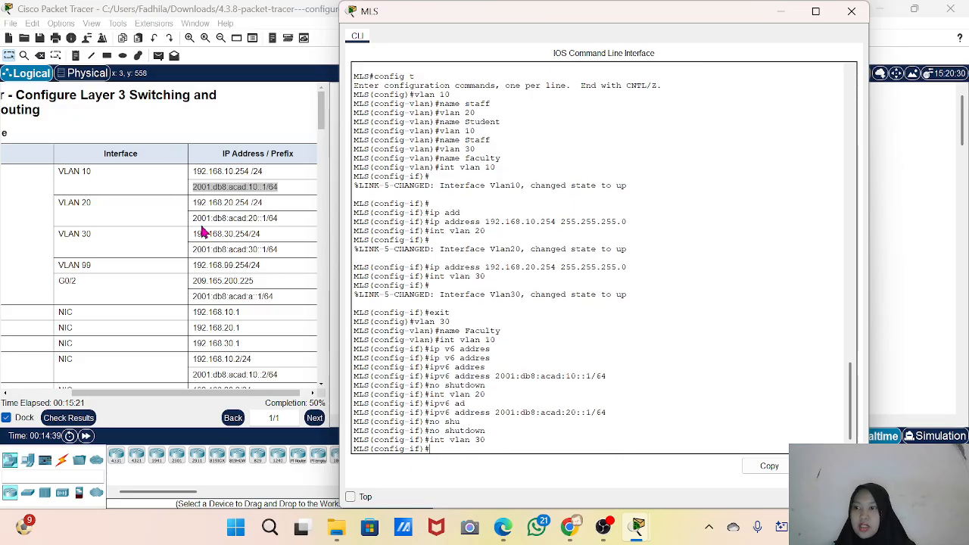
Step: Check the earlier VLAN commands and try to assign 192.168.20.254 with mask 255.255.255.0 to VLAN 30
{"action": "scroll", "coordinate": [485, 275], "scroll_direction": "up", "scroll_amount": 2}
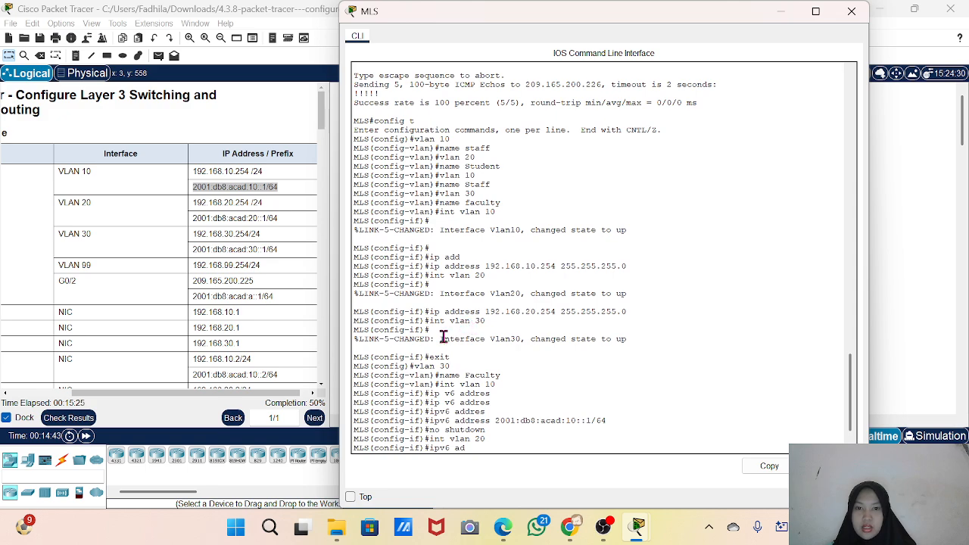
{"action": "scroll", "coordinate": [443, 336], "scroll_direction": "down", "scroll_amount": 1}
{"action": "scroll", "coordinate": [455, 328], "scroll_direction": "down", "scroll_amount": 1}
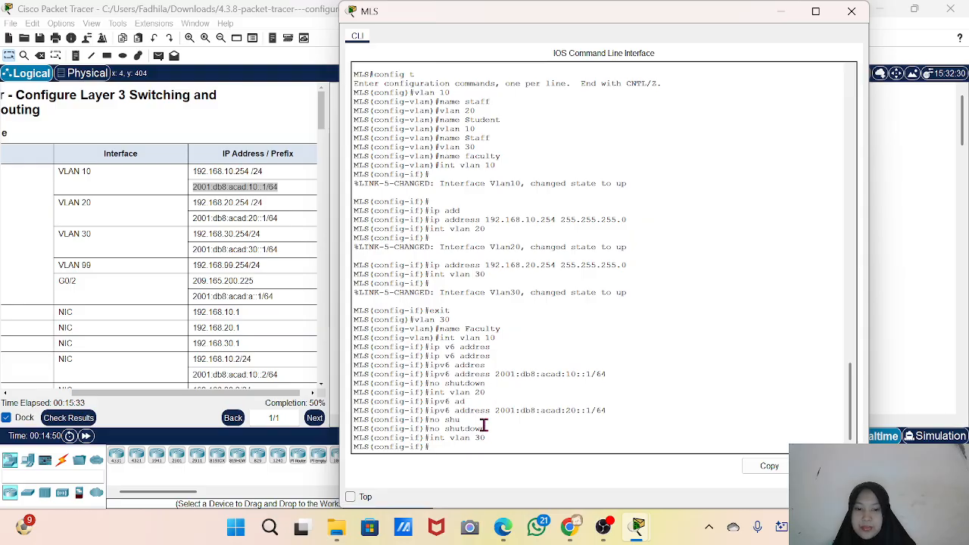
{"action": "type", "text": "p add"}
{"action": "key", "text": "Tab"}
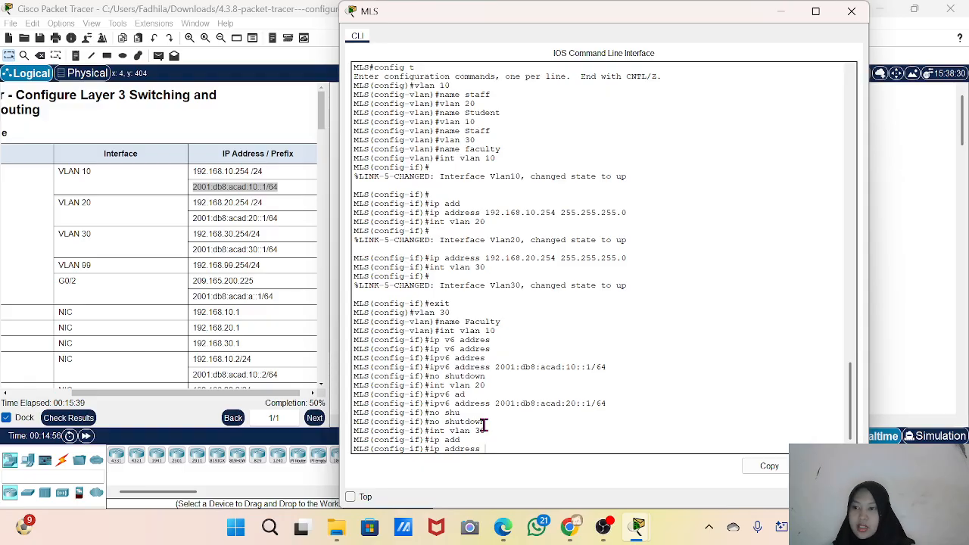
{"action": "type", "text": "192"}
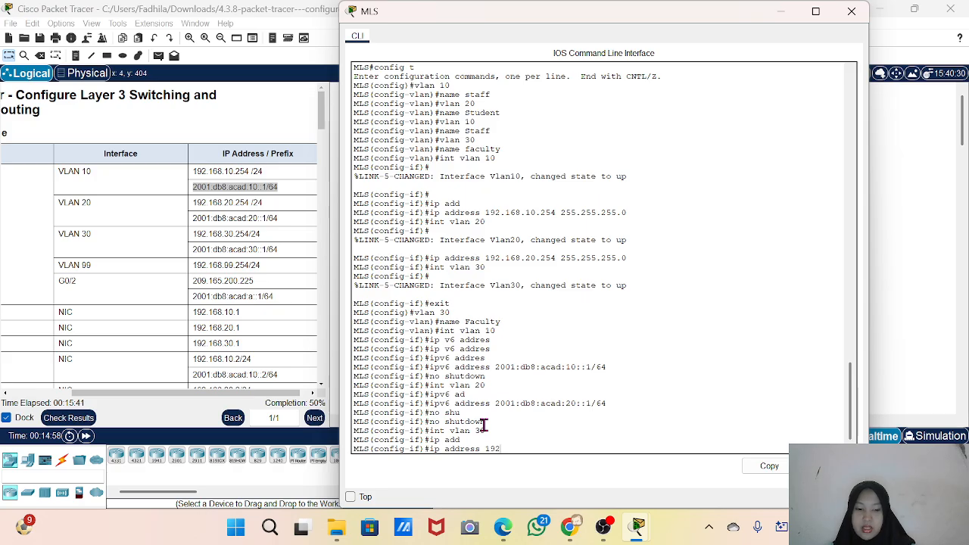
{"action": "type", "text": ".168"}
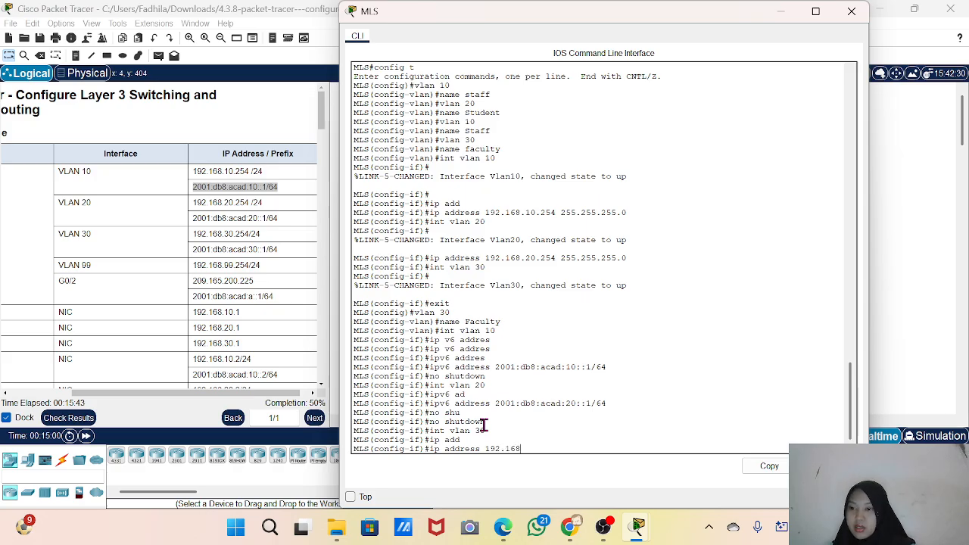
{"action": "type", "text": ".20"}
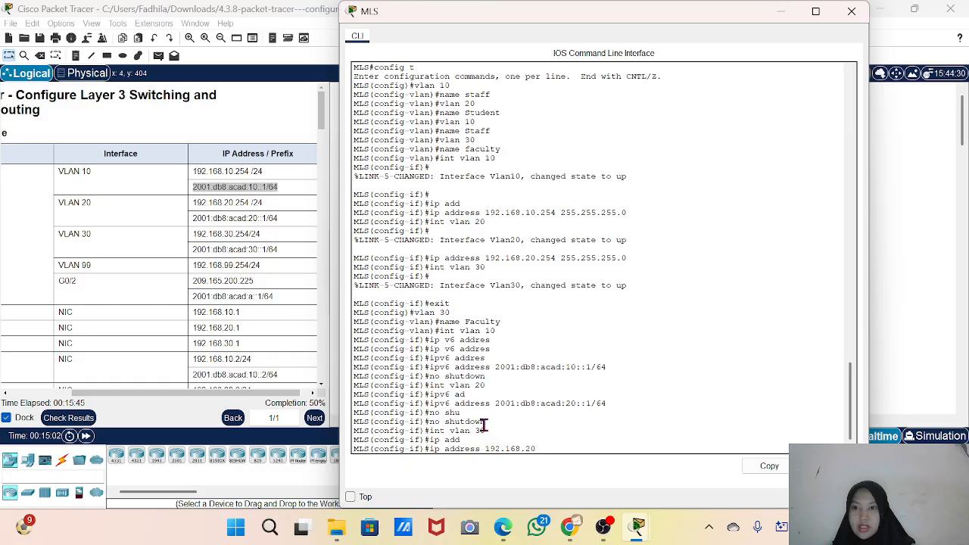
{"action": "type", "text": ".25"}
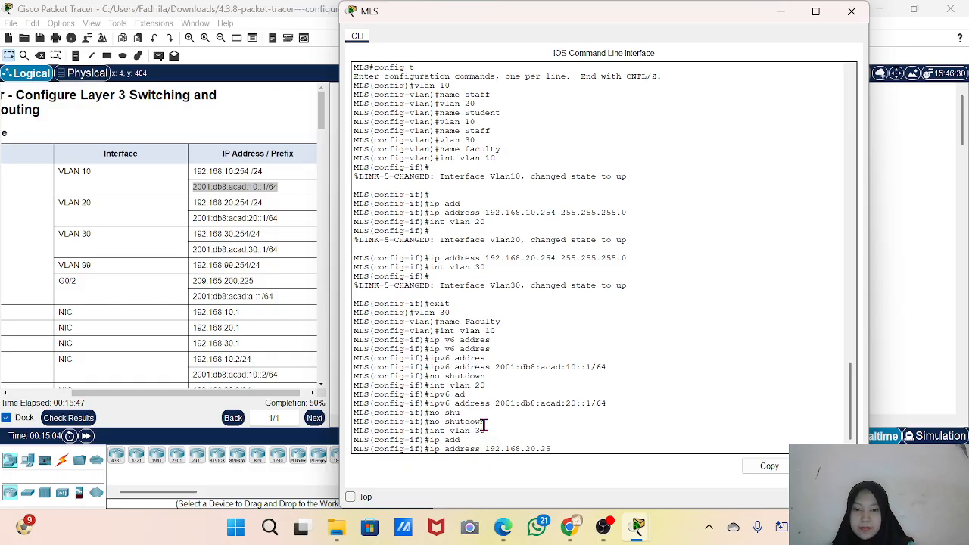
{"action": "type", "text": "4"}
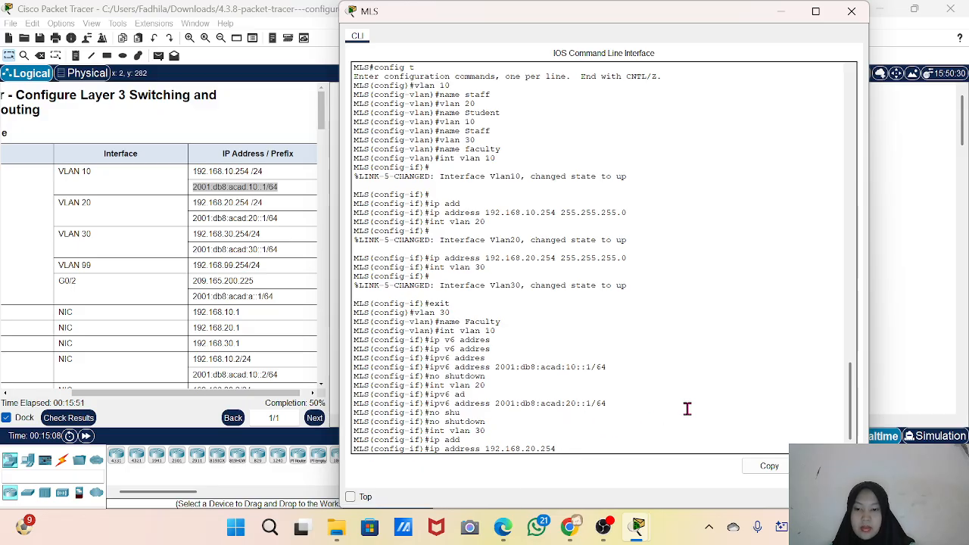
{"action": "type", "text": " 255"}
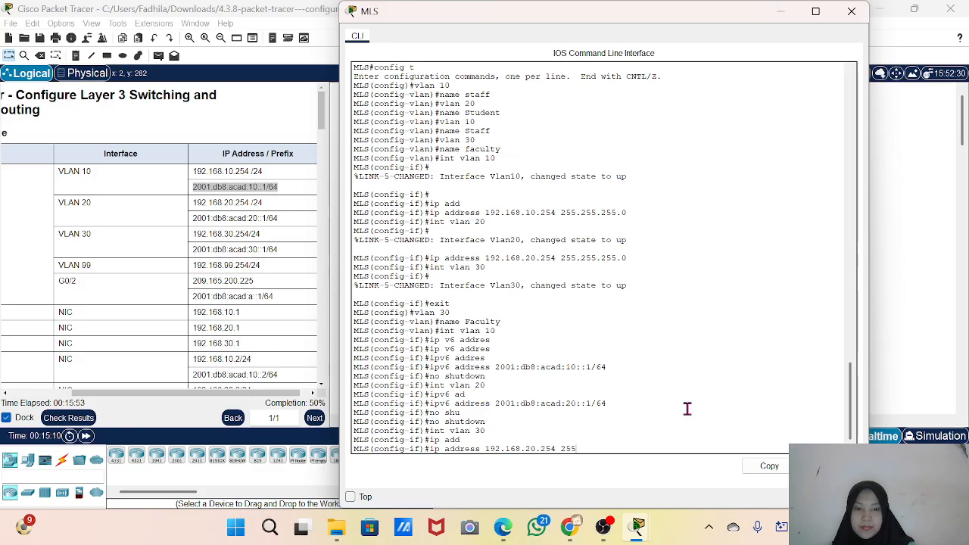
{"action": "type", "text": ".255.255.0"}
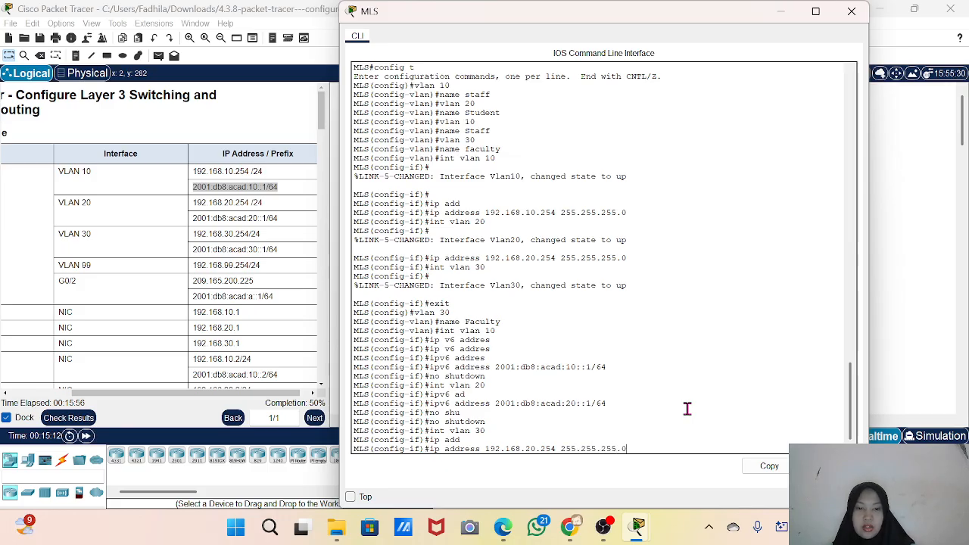
{"action": "key", "text": "Return"}
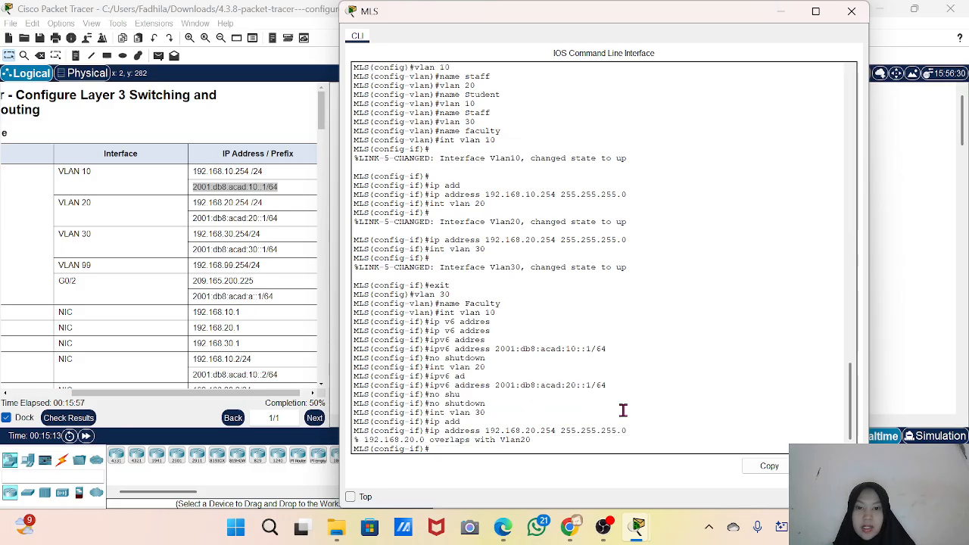
Step: Enter the ipv6 address command for VLAN 30 on MLS and paste in the copied address 2001:db8:acad:10::1/64
{"action": "type", "text": "ipv"}
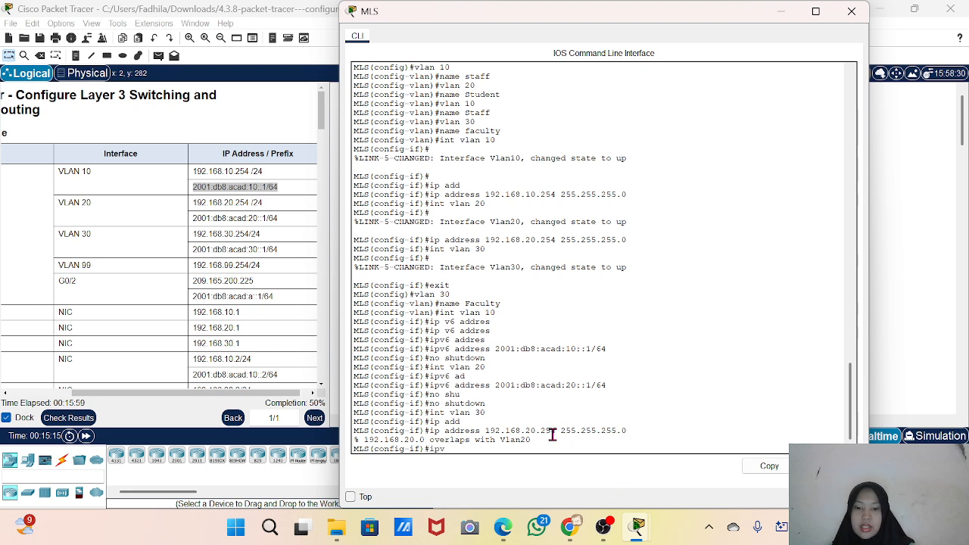
{"action": "type", "text": "6 add"}
{"action": "key", "text": "Tab"}
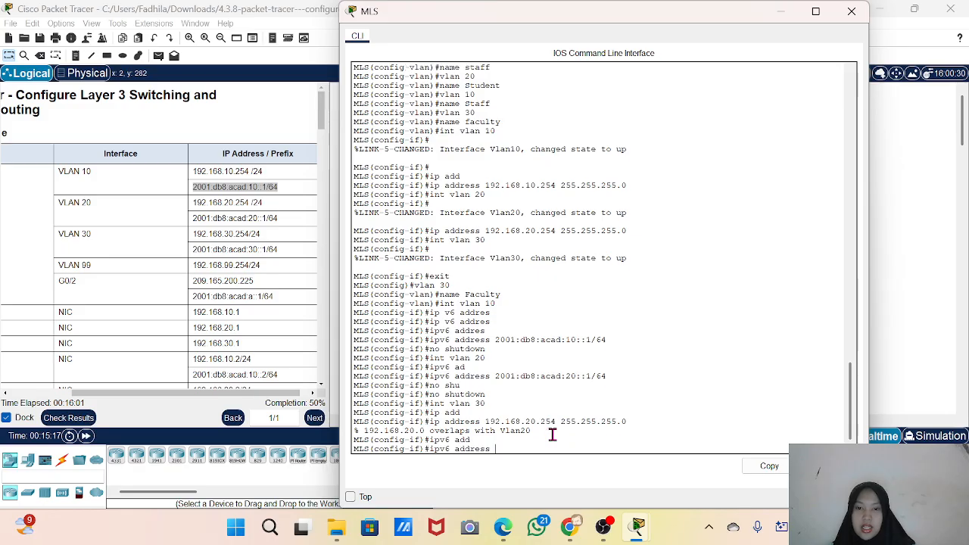
{"action": "right_click", "coordinate": [492, 414]}
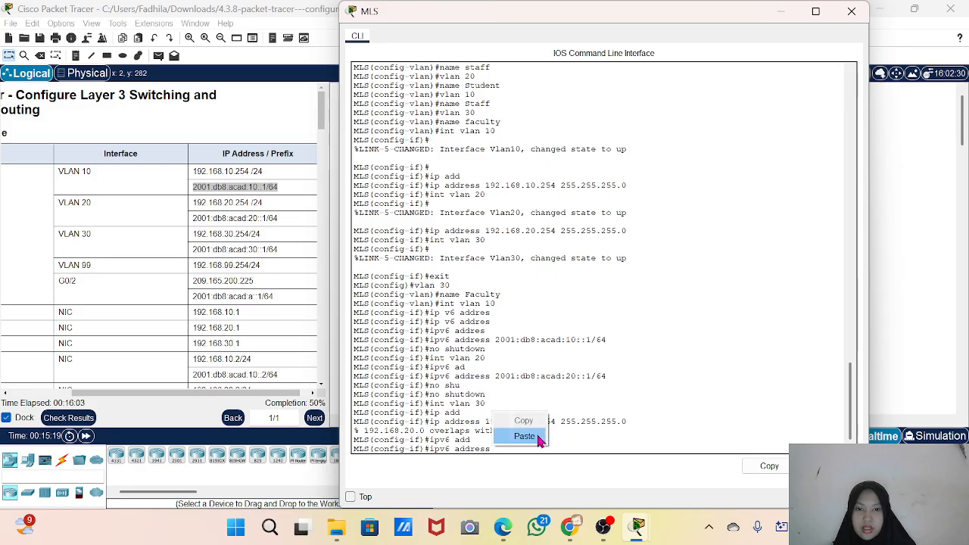
{"action": "left_click", "coordinate": [538, 439]}
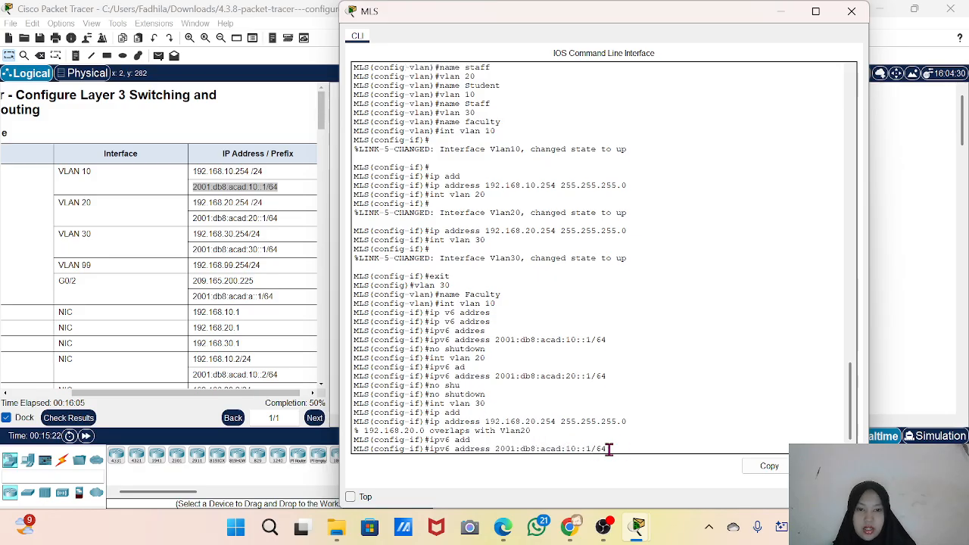
Step: Assign IPv6 address 2001:db8:acad:30::1/64 to the VLAN 30 interface on MLS and enable it with no shutdown
{"action": "key", "text": "BackSpace"}
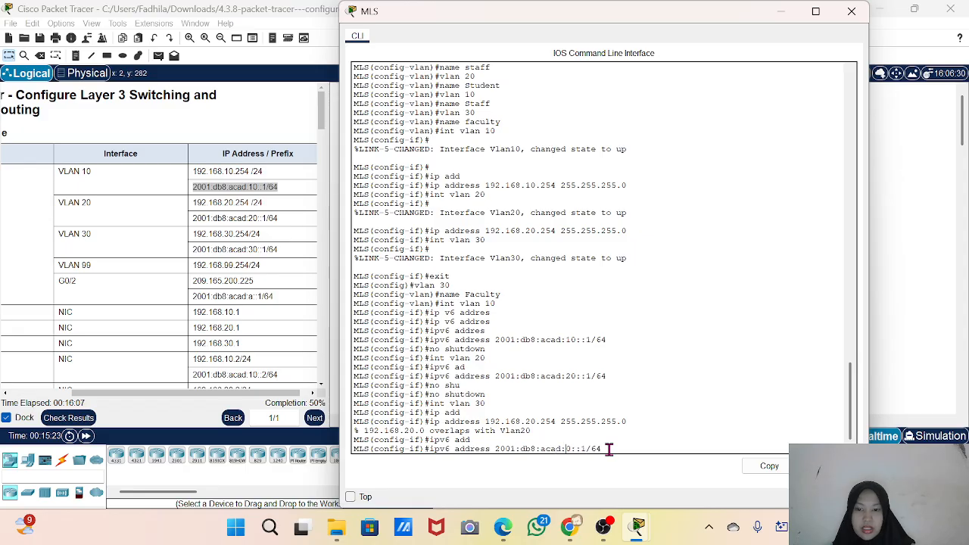
{"action": "type", "text": "30"}
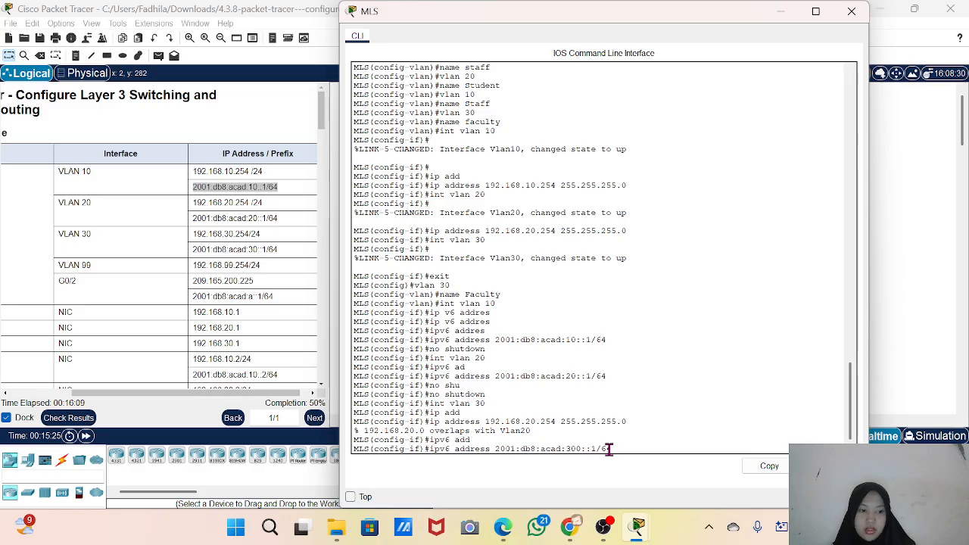
{"action": "key", "text": "BackSpace"}
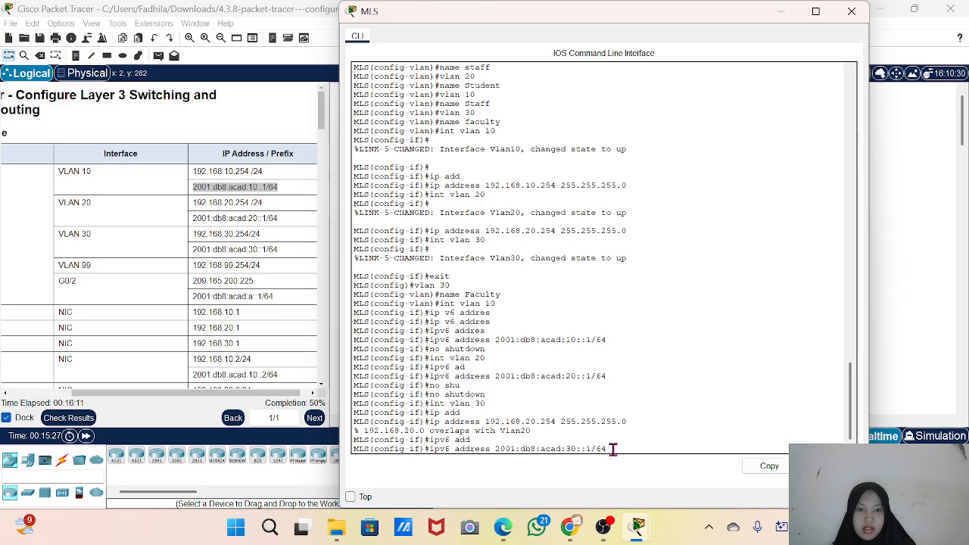
{"action": "key", "text": "Return"}
{"action": "type", "text": "no"}
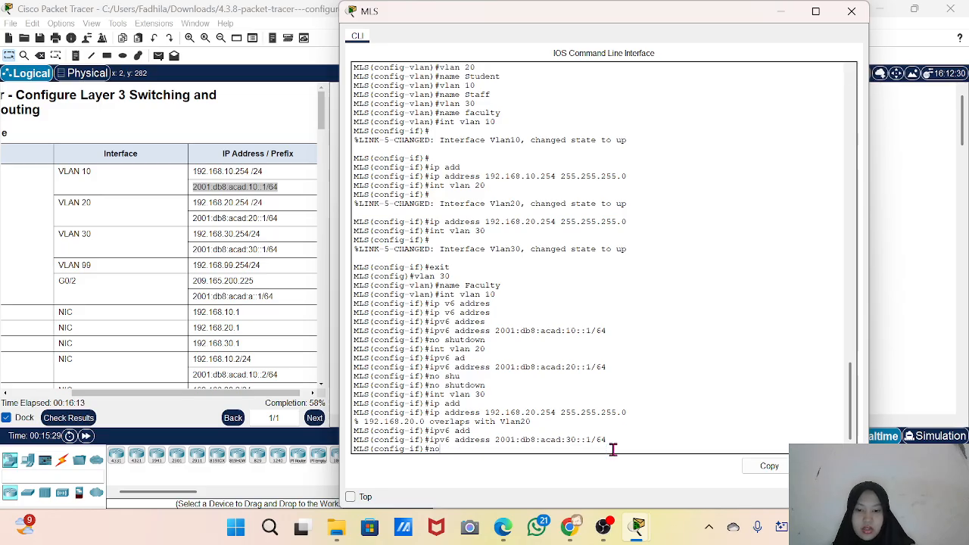
{"action": "type", "text": " sh"}
{"action": "key", "text": "Tab"}
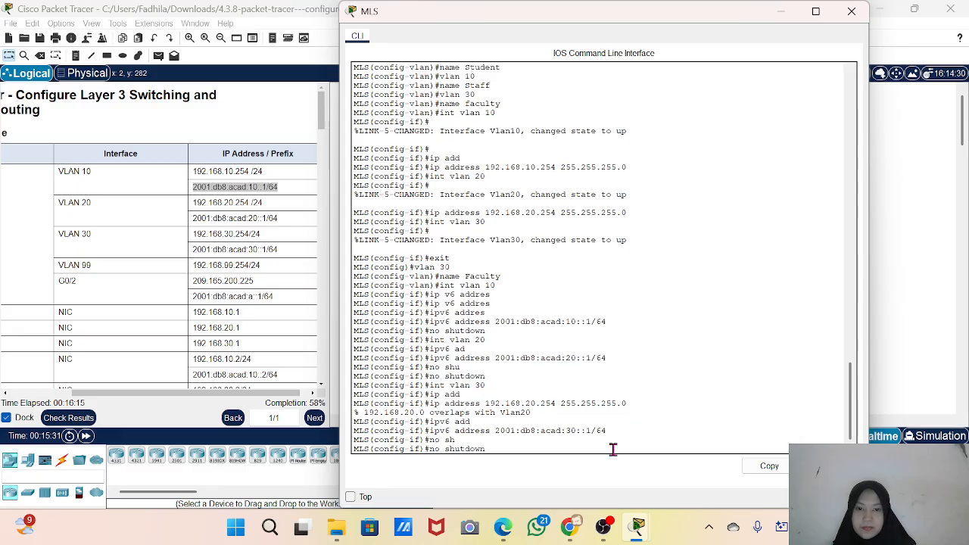
{"action": "key", "text": "Return"}
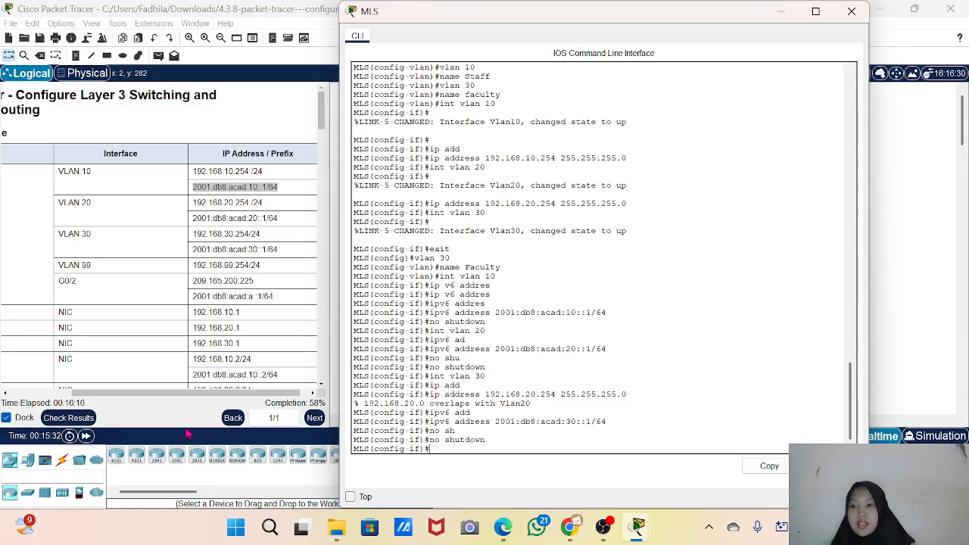
Step: Check the activity results and review the assessment items for MLS and S1, then return to the topology
{"action": "left_click", "coordinate": [77, 417]}
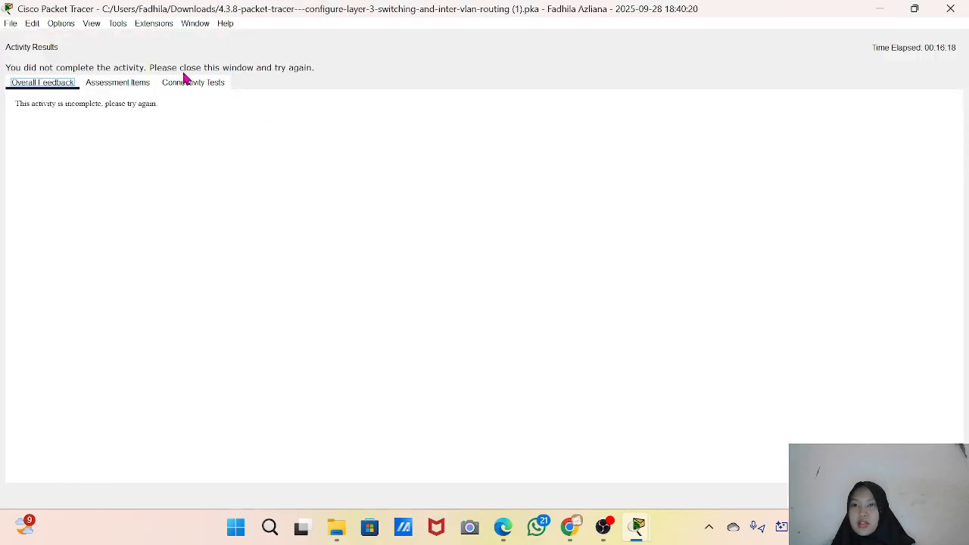
{"action": "left_click", "coordinate": [146, 83]}
{"action": "scroll", "coordinate": [144, 330], "scroll_direction": "down", "scroll_amount": 1}
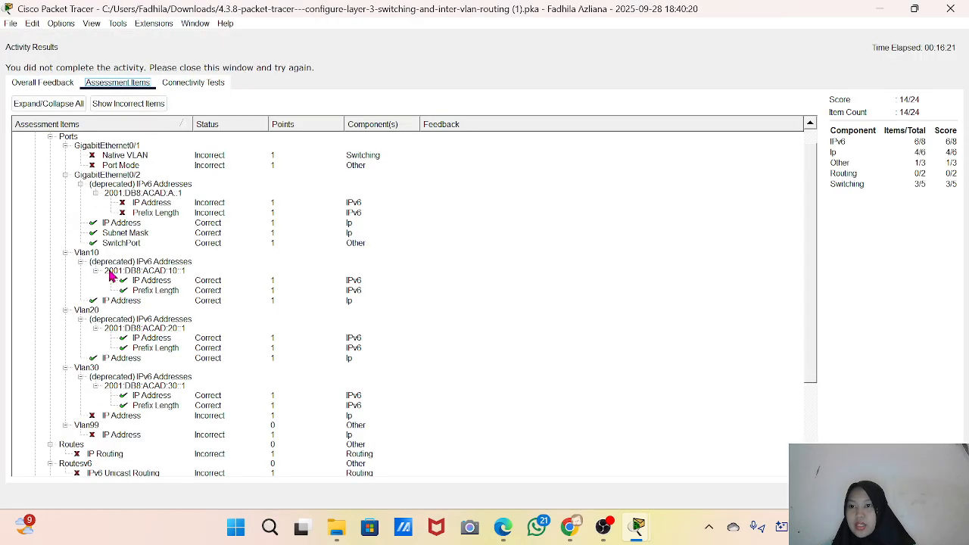
{"action": "scroll", "coordinate": [85, 231], "scroll_direction": "up", "scroll_amount": 1}
{"action": "scroll", "coordinate": [84, 231], "scroll_direction": "down", "scroll_amount": 2}
{"action": "scroll", "coordinate": [86, 231], "scroll_direction": "down", "scroll_amount": 3}
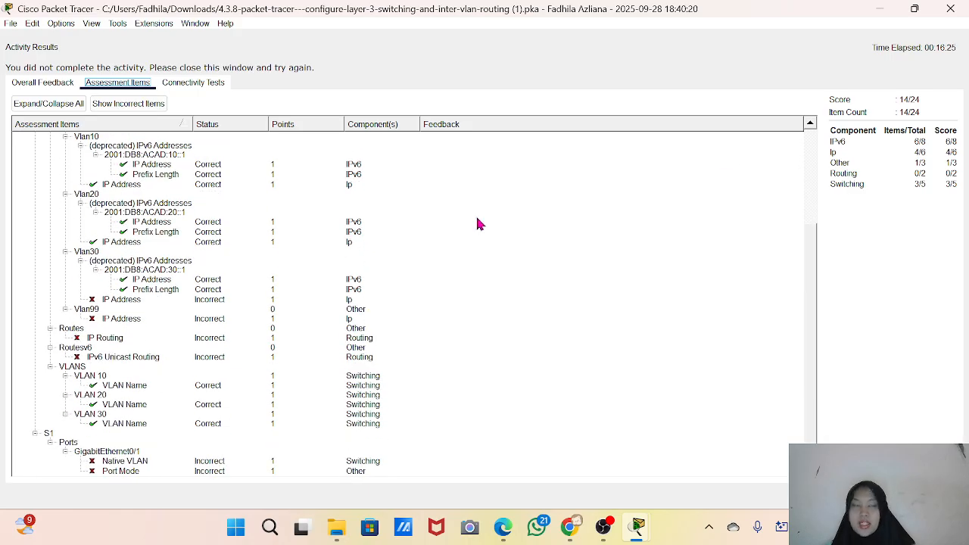
{"action": "left_click", "coordinate": [956, 7]}
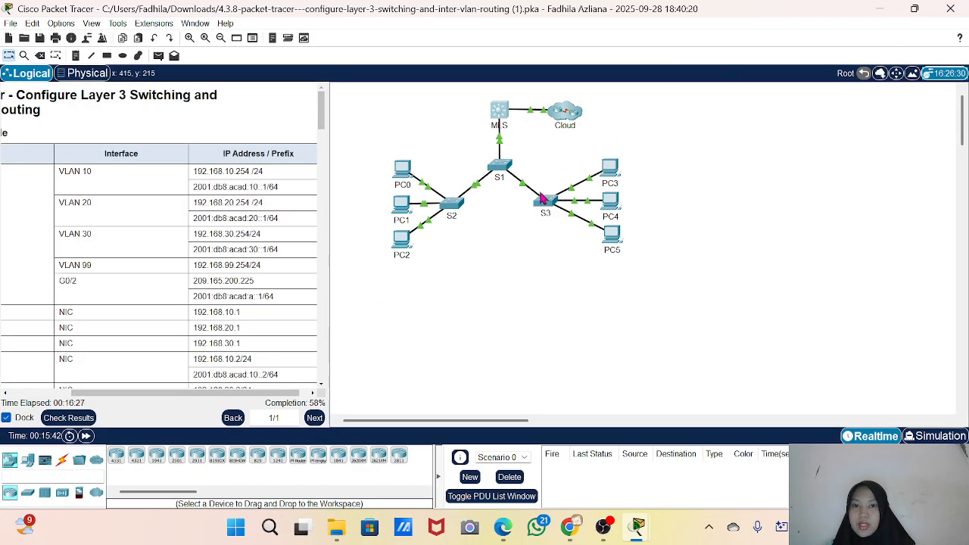
Step: Reopen the MLS command line and enter interface configuration for VLAN 99
{"action": "left_click", "coordinate": [496, 114]}
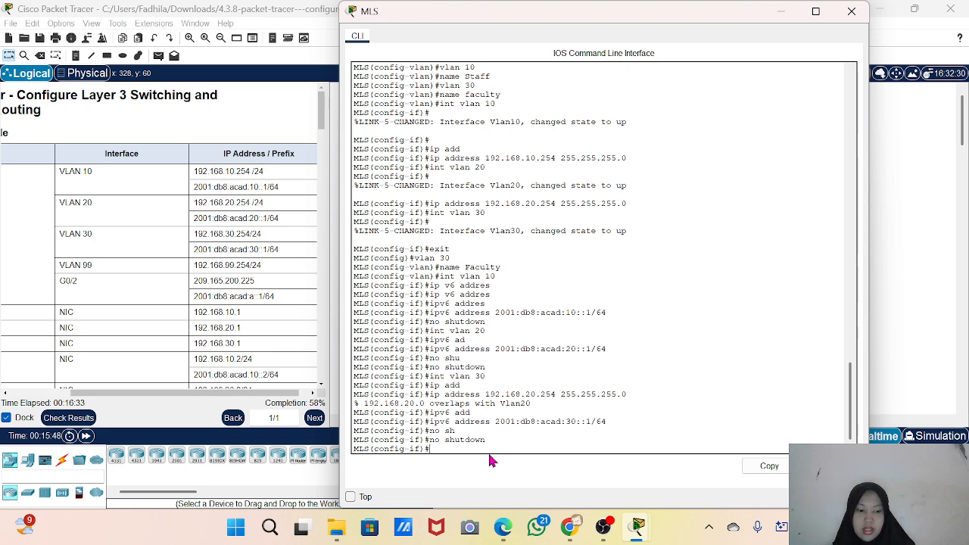
{"action": "key", "text": "Up"}
{"action": "key", "text": "Up"}
{"action": "key", "text": "Up"}
{"action": "key", "text": "Up"}
{"action": "key", "text": "Up"}
{"action": "key", "text": "Up"}
{"action": "key", "text": "Up"}
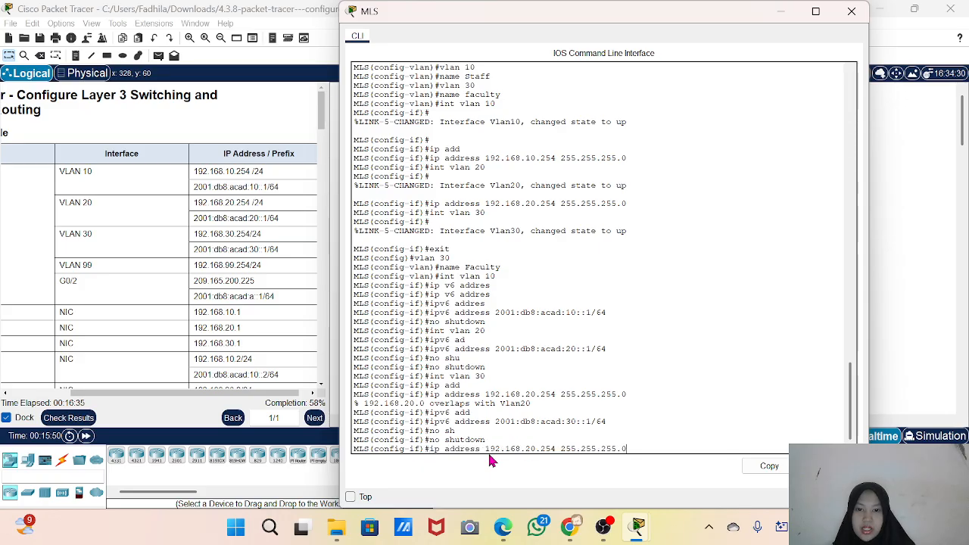
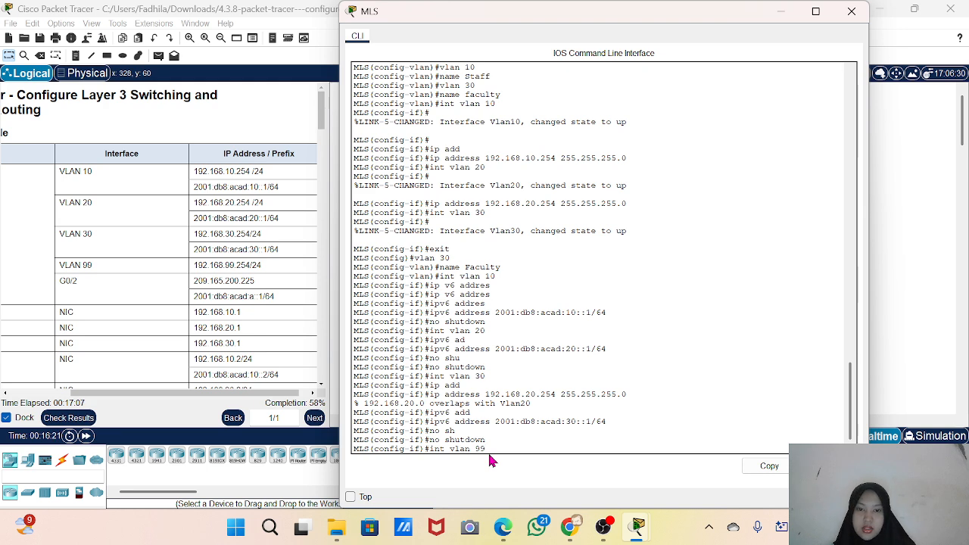
{"action": "key", "text": "Return"}
Step: Assign IP address 192.168.99.254 with mask 255.255.255.0 to the VLAN 99 interface on MLS
{"action": "type", "text": "ip add"}
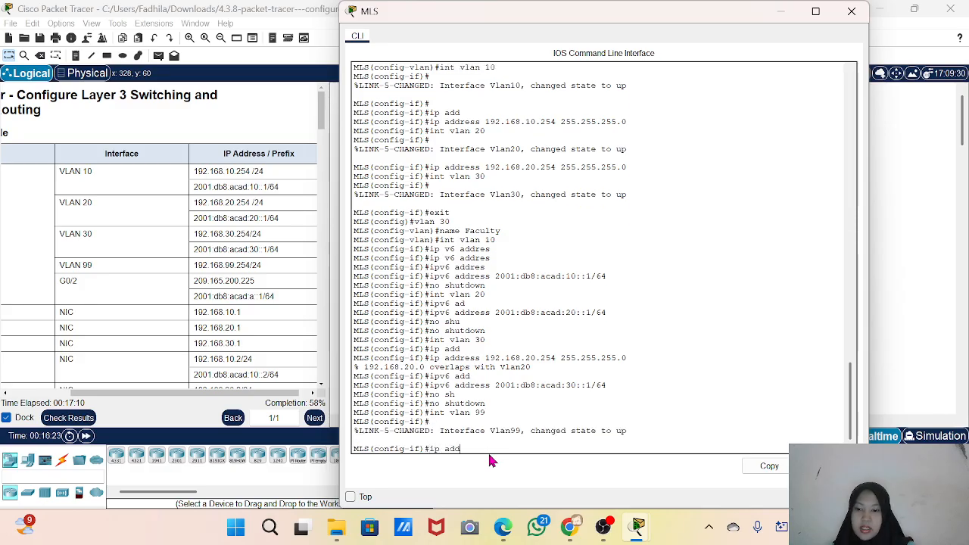
{"action": "key", "text": "Tab"}
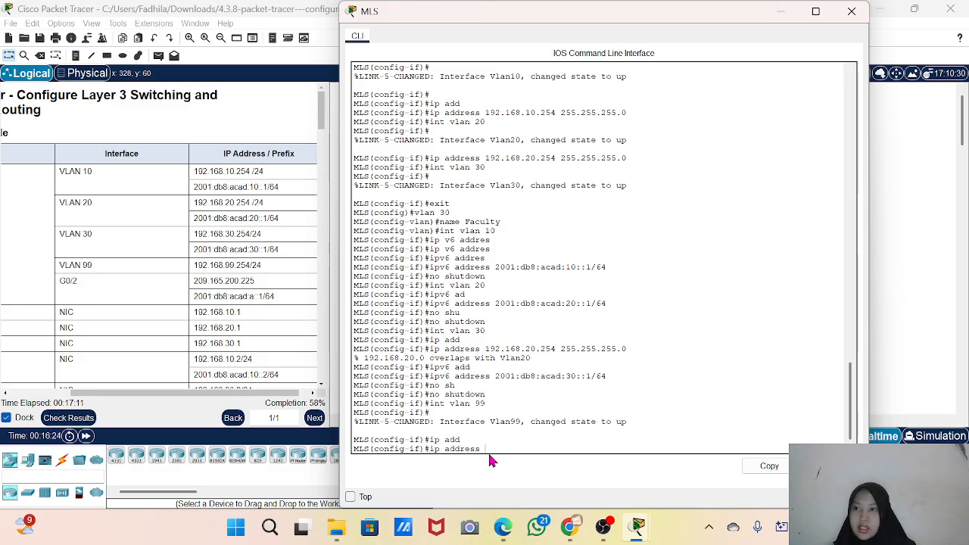
{"action": "type", "text": "192.1"}
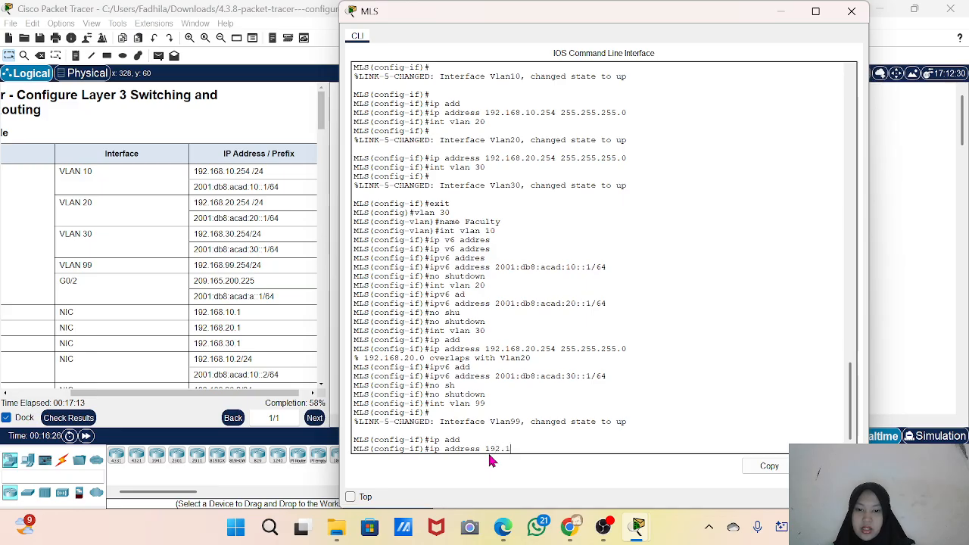
{"action": "type", "text": "6"}
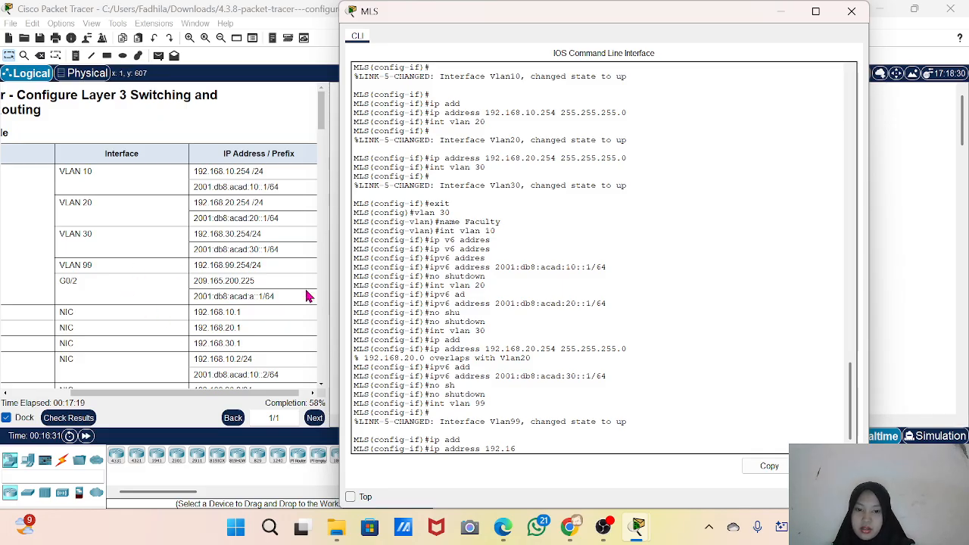
{"action": "type", "text": "8."}
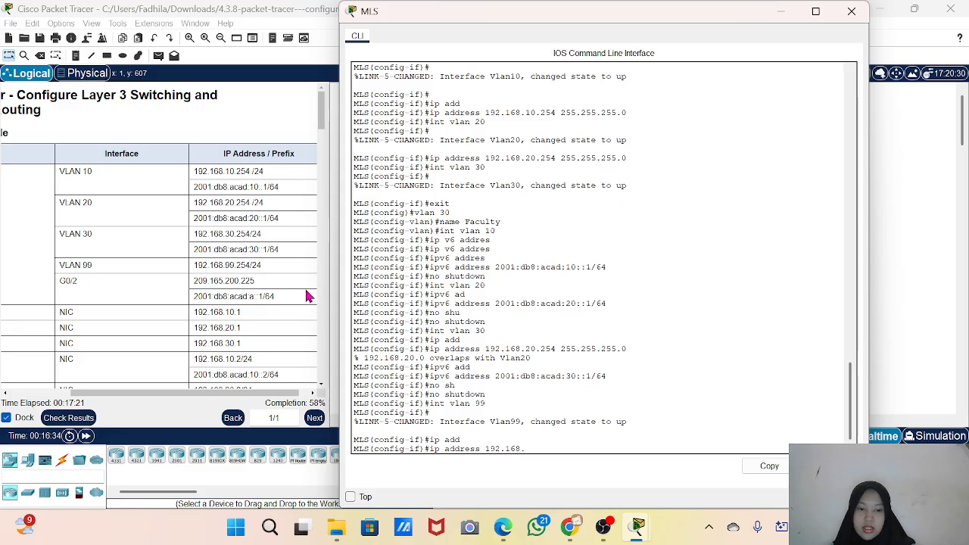
{"action": "type", "text": "99"}
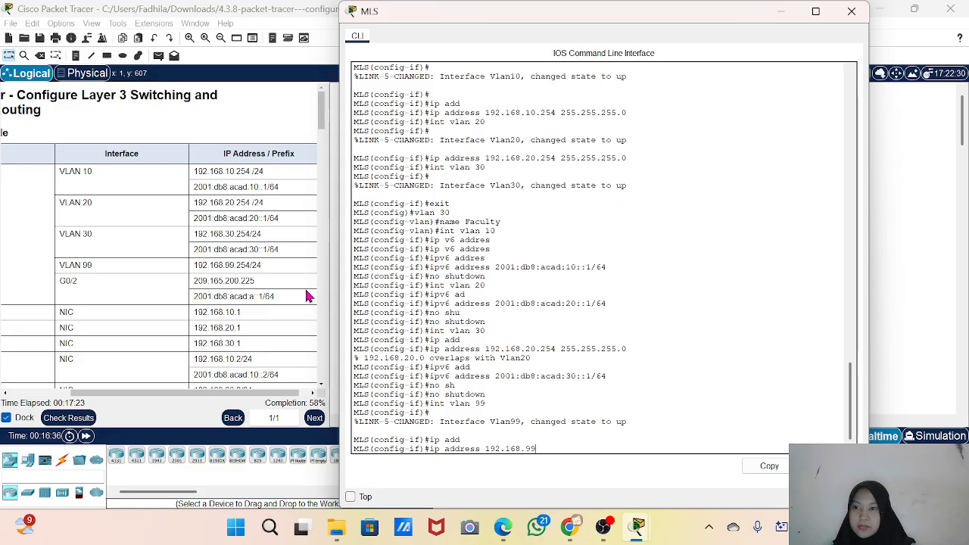
{"action": "type", "text": ".254"}
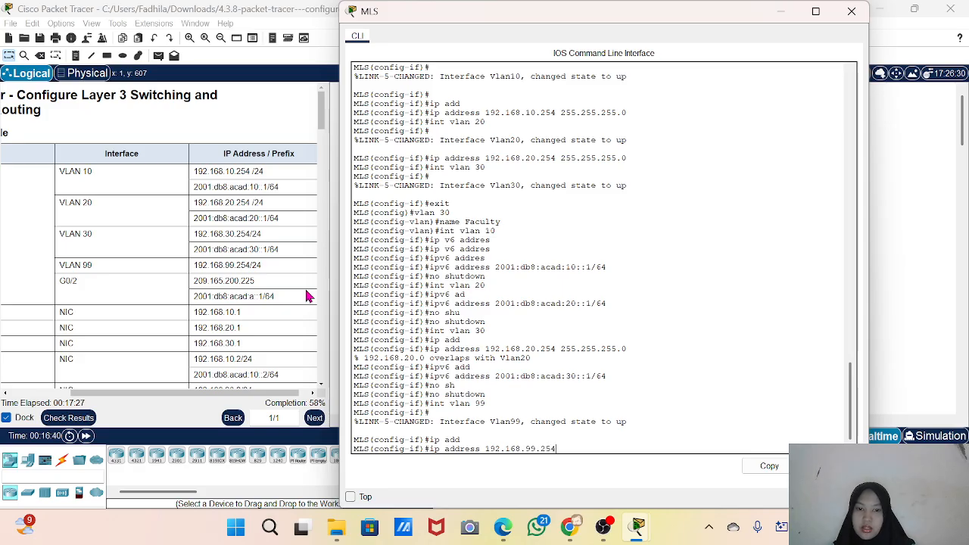
{"action": "type", "text": "255"}
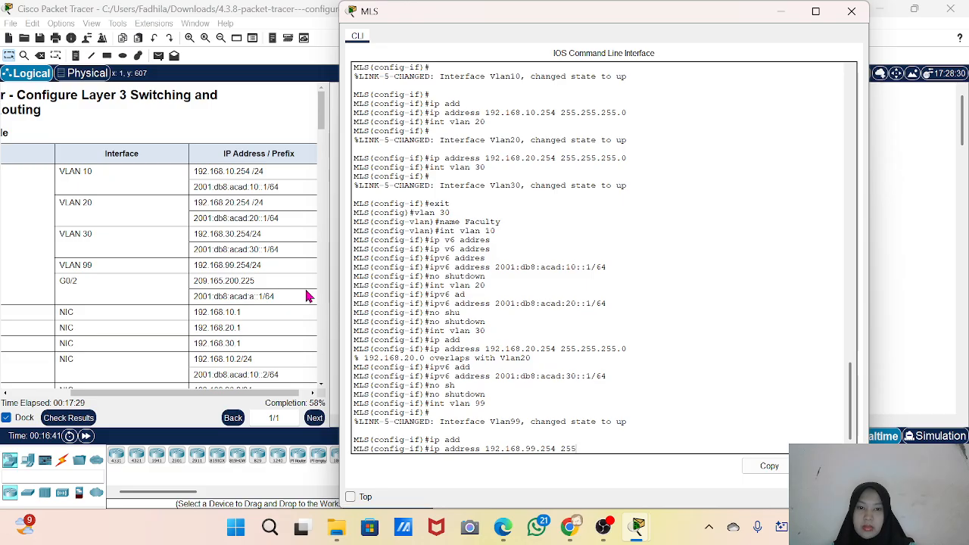
{"action": "type", "text": ".266"}
{"action": "type", "text": "55.255"}
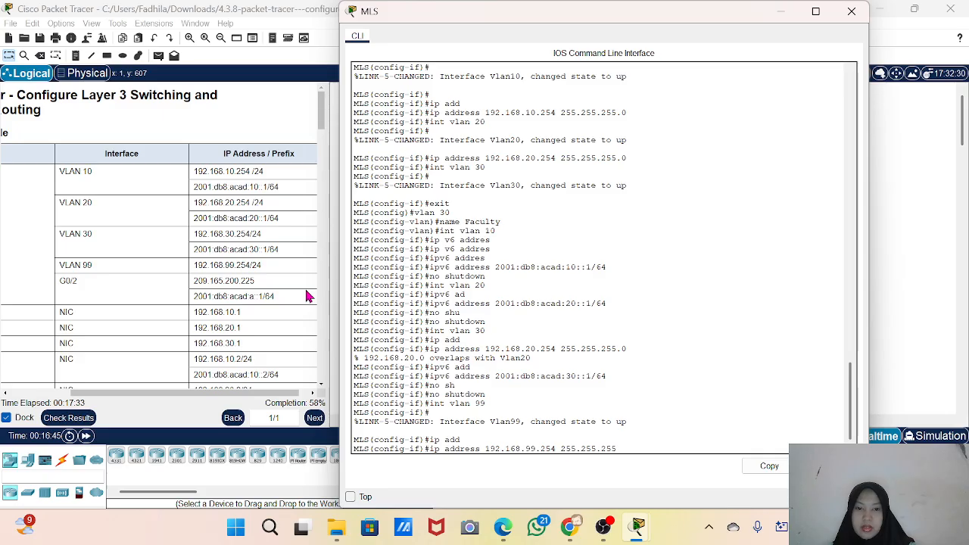
{"action": "type", "text": ".0"}
{"action": "key", "text": "Return"}
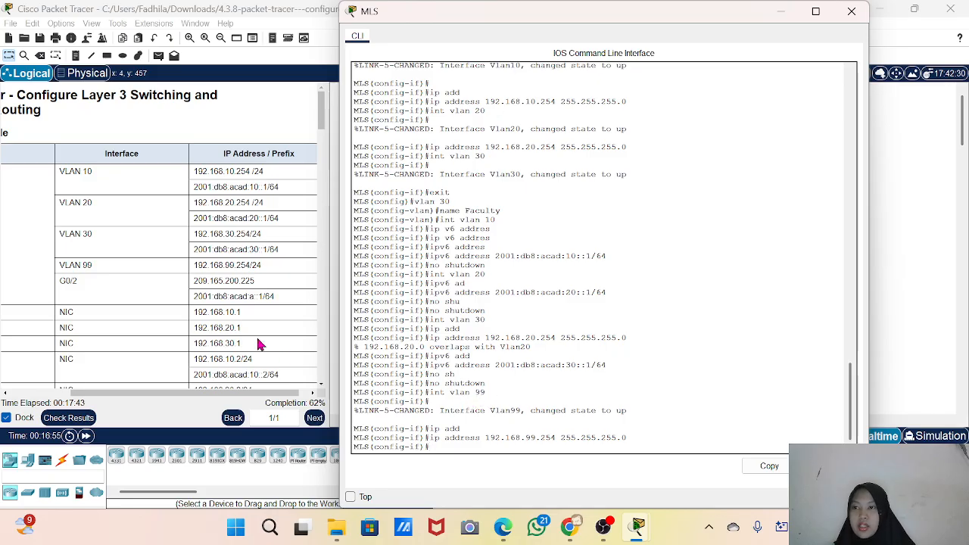
Step: Read the lab instructions for Step 3, Configure Trunking on MLS
{"action": "scroll", "coordinate": [257, 344], "scroll_direction": "down", "scroll_amount": 10}
{"action": "scroll", "coordinate": [257, 344], "scroll_direction": "down", "scroll_amount": 15}
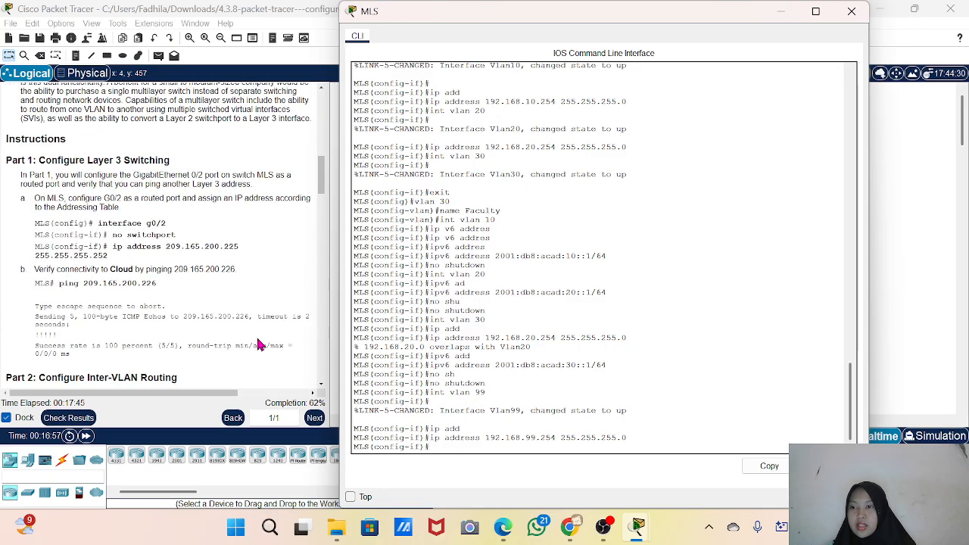
{"action": "scroll", "coordinate": [258, 344], "scroll_direction": "up", "scroll_amount": 5}
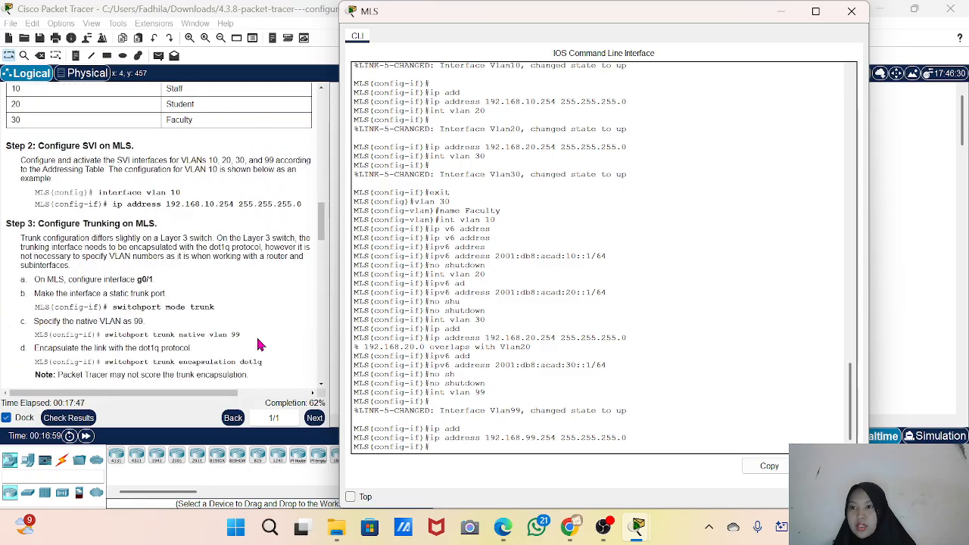
{"action": "left_click_drag", "start_coordinate": [38, 220], "coordinate": [173, 225]}
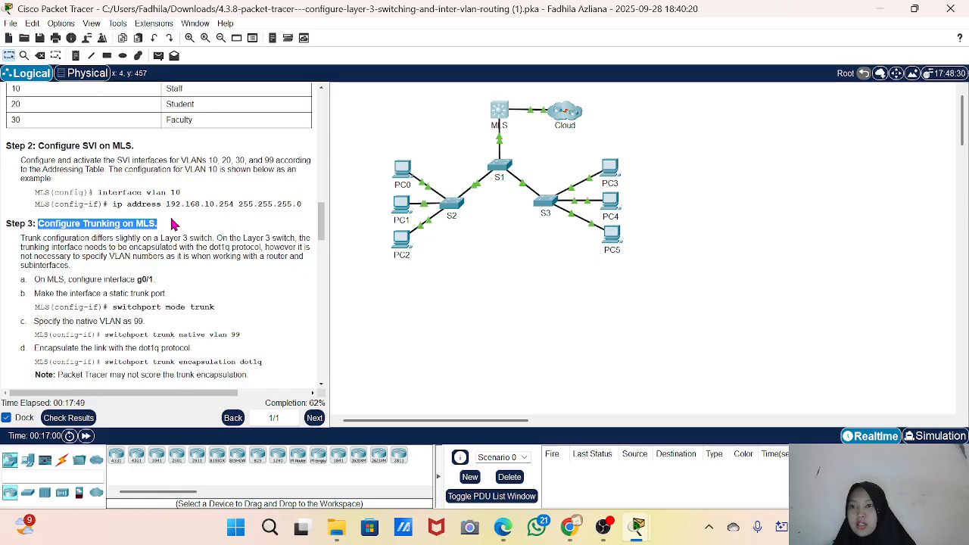
{"action": "left_click", "coordinate": [173, 224]}
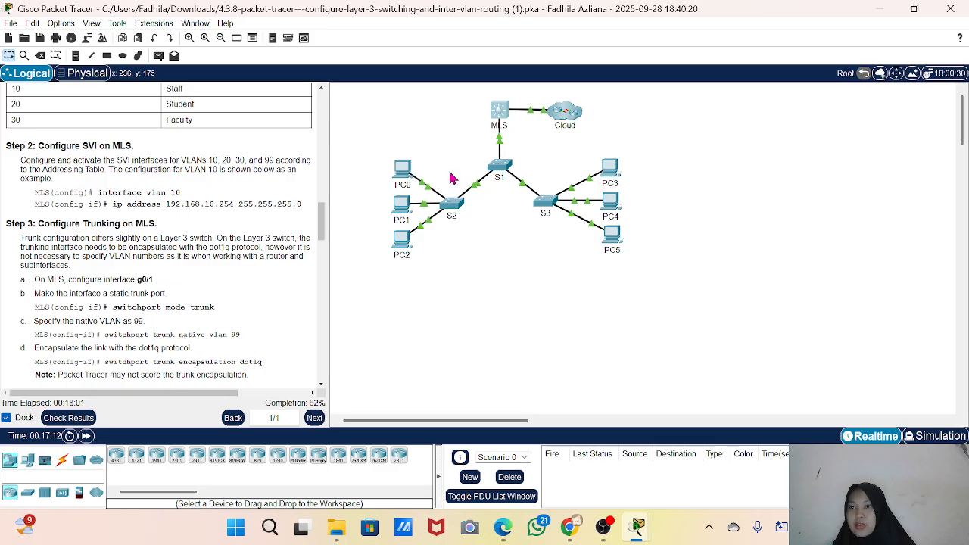
Step: Reopen the MLS command line and enter interface configuration for g0/1
{"action": "left_click", "coordinate": [500, 112]}
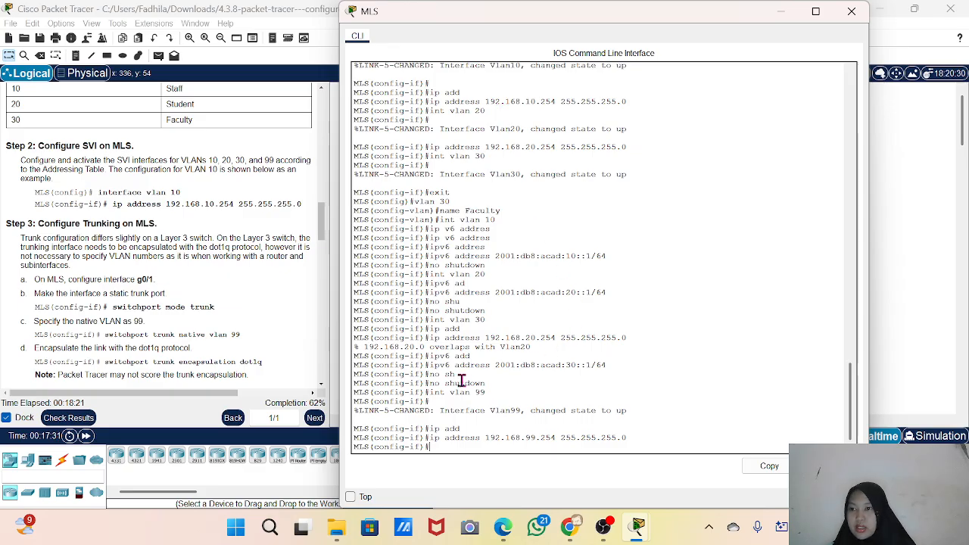
{"action": "scroll", "coordinate": [91, 306], "scroll_direction": "down", "scroll_amount": 1}
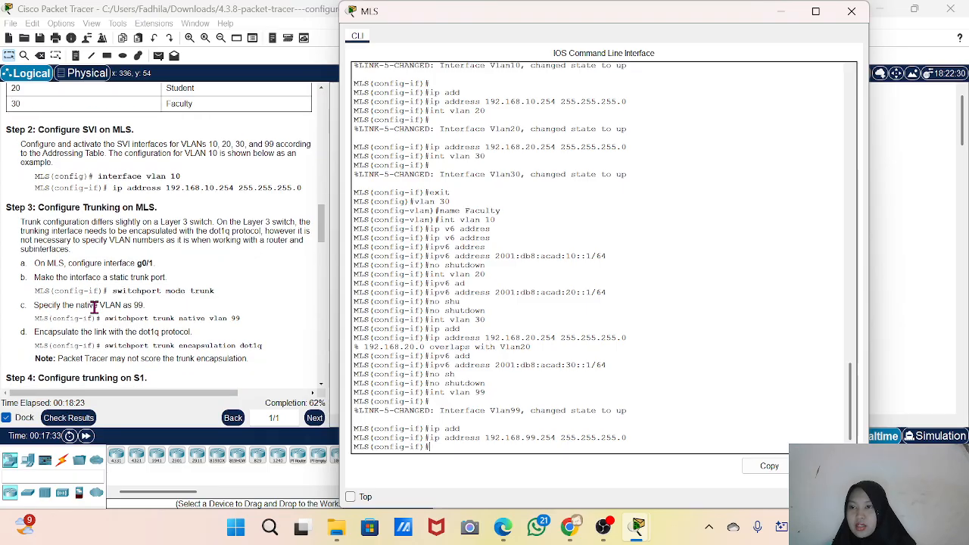
{"action": "scroll", "coordinate": [61, 277], "scroll_direction": "down", "scroll_amount": 2}
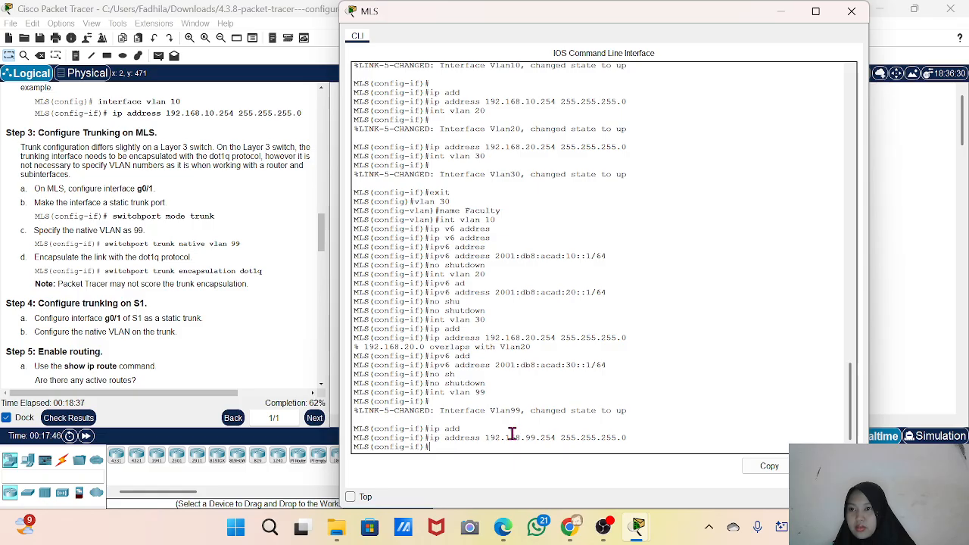
{"action": "type", "text": "int"}
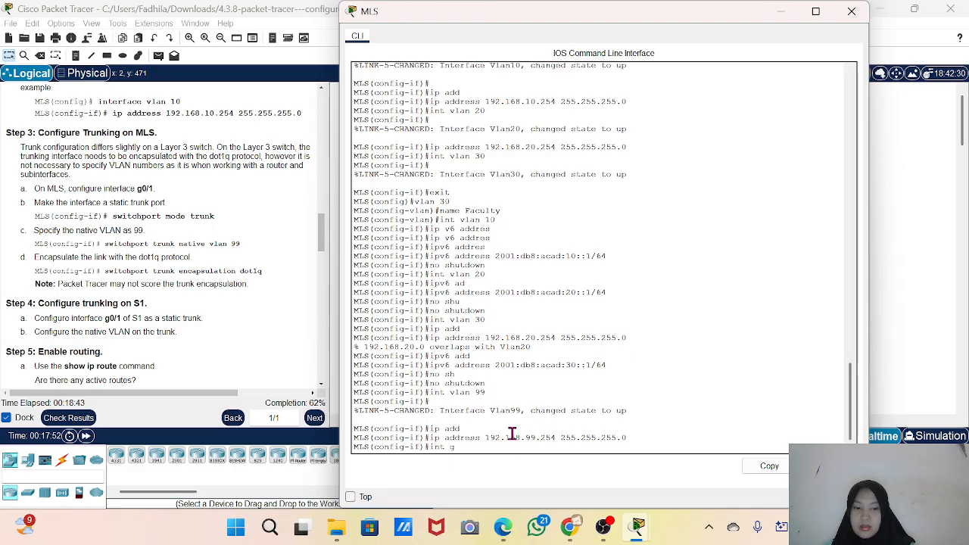
{"action": "type", "text": "g0"}
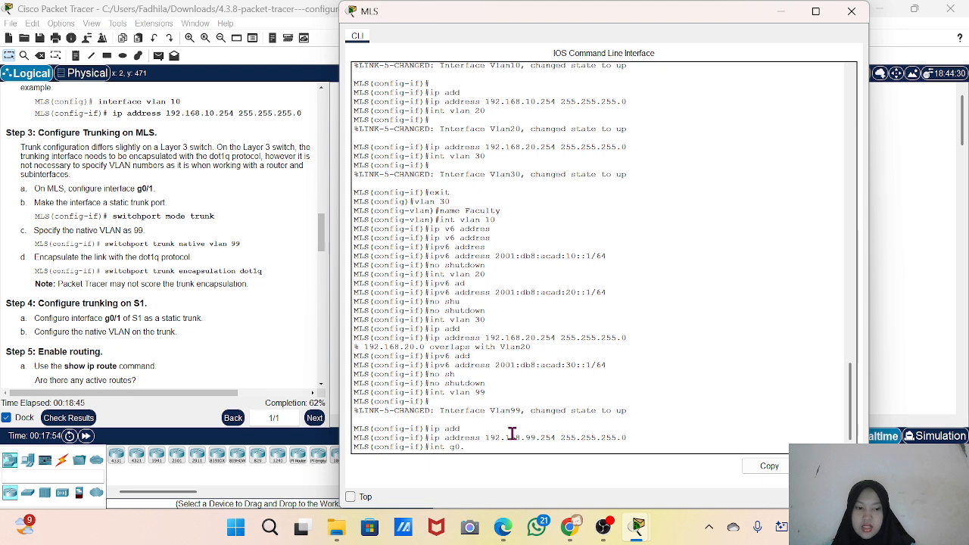
{"action": "type", "text": "/"}
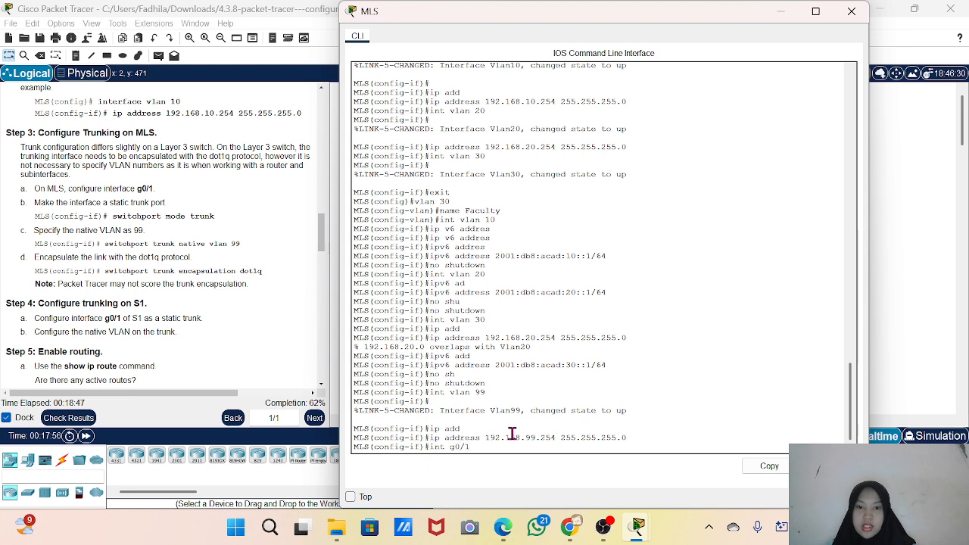
{"action": "type", "text": "1"}
{"action": "key", "text": "Return"}
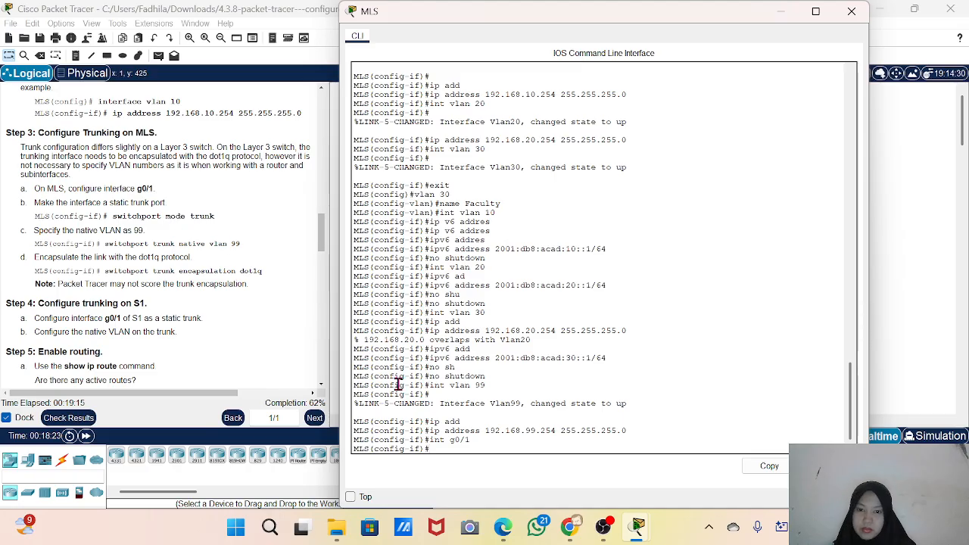
Step: Make interface g0/1 on MLS a static trunk port with switchport mode trunk
{"action": "type", "text": "swit"}
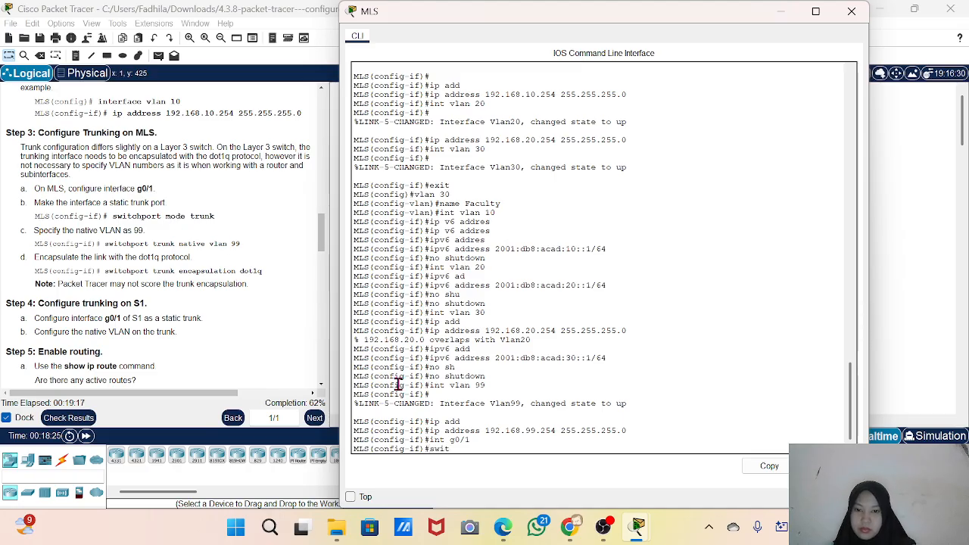
{"action": "key", "text": "Tab"}
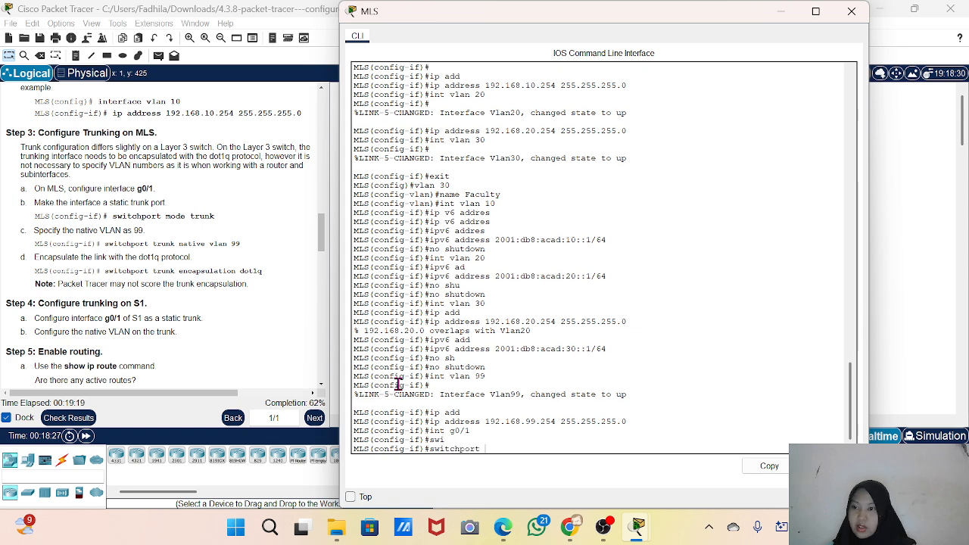
{"action": "type", "text": "mode t"}
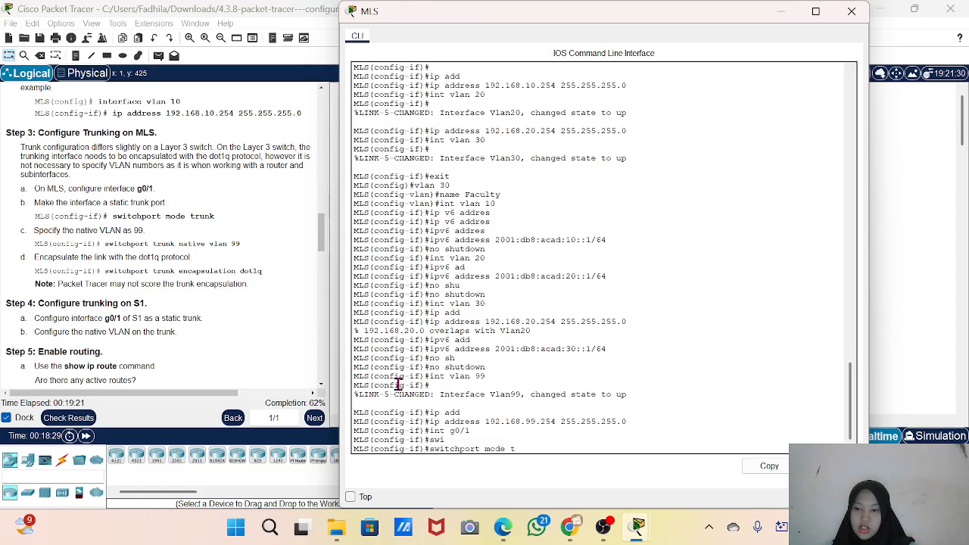
{"action": "key", "text": "Tab"}
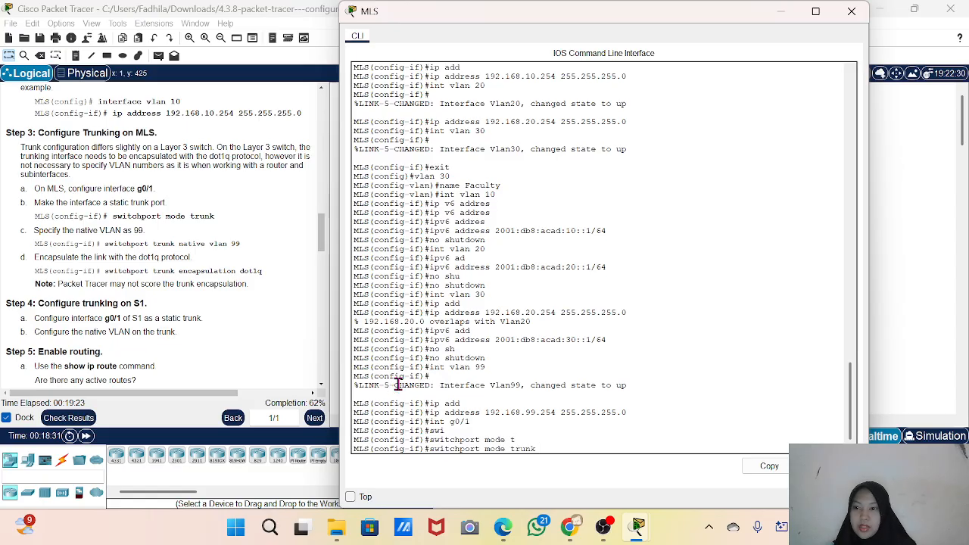
{"action": "key", "text": "Return"}
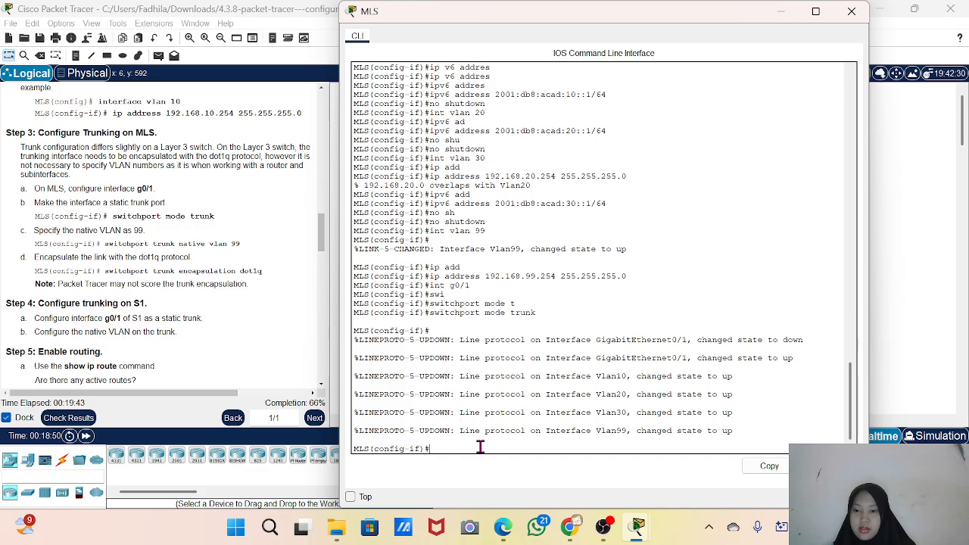
Step: Specify VLAN 99 as the native VLAN of the g0/1 trunk on MLS with switchport trunk native vlan 99
{"action": "type", "text": "w"}
{"action": "key", "text": "Tab"}
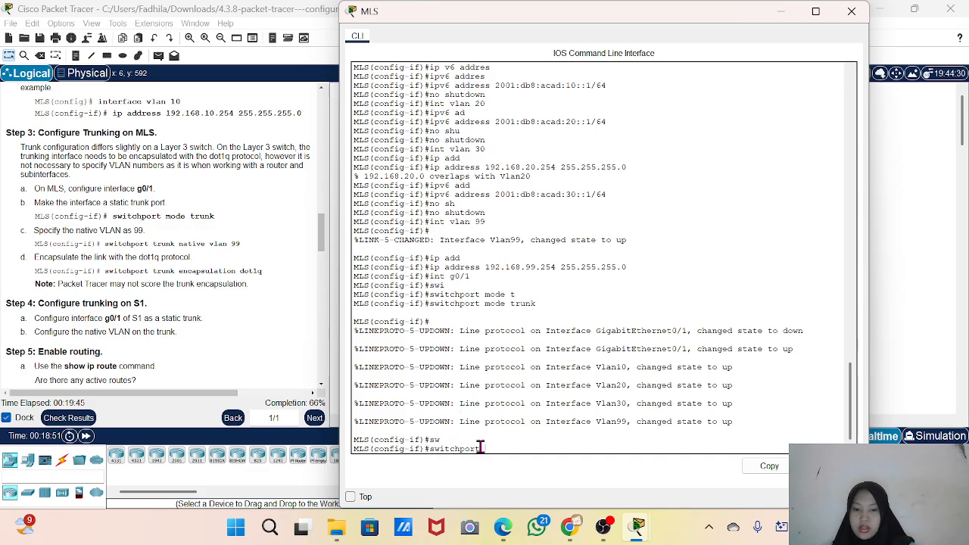
{"action": "type", "text": "n"}
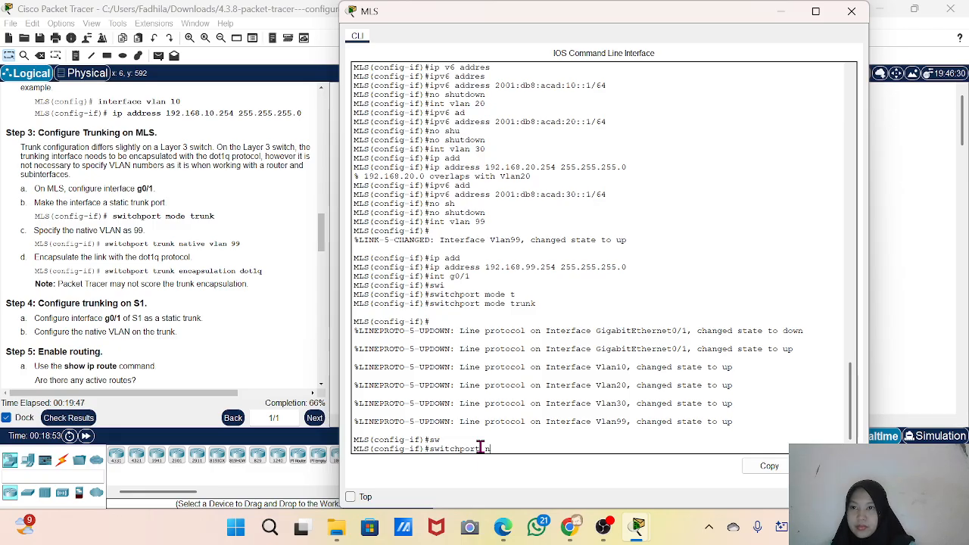
{"action": "key", "text": "BackSpace"}
{"action": "type", "text": "tr"}
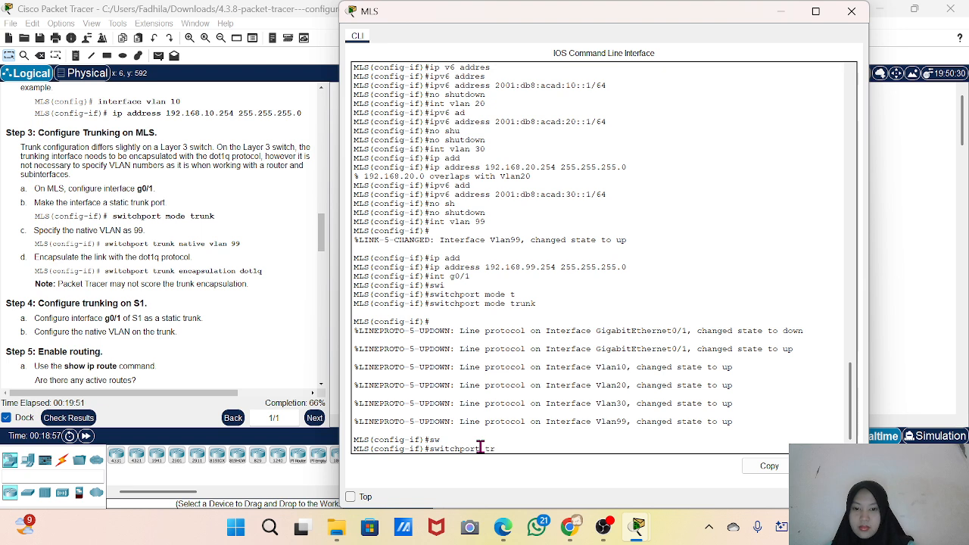
{"action": "key", "text": "Tab"}
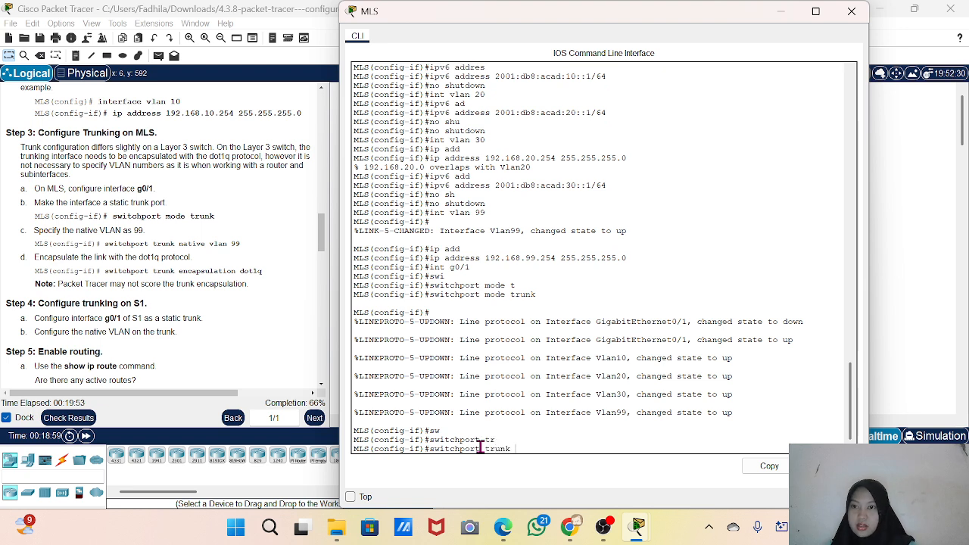
{"action": "type", "text": "n"}
{"action": "key", "text": "Tab"}
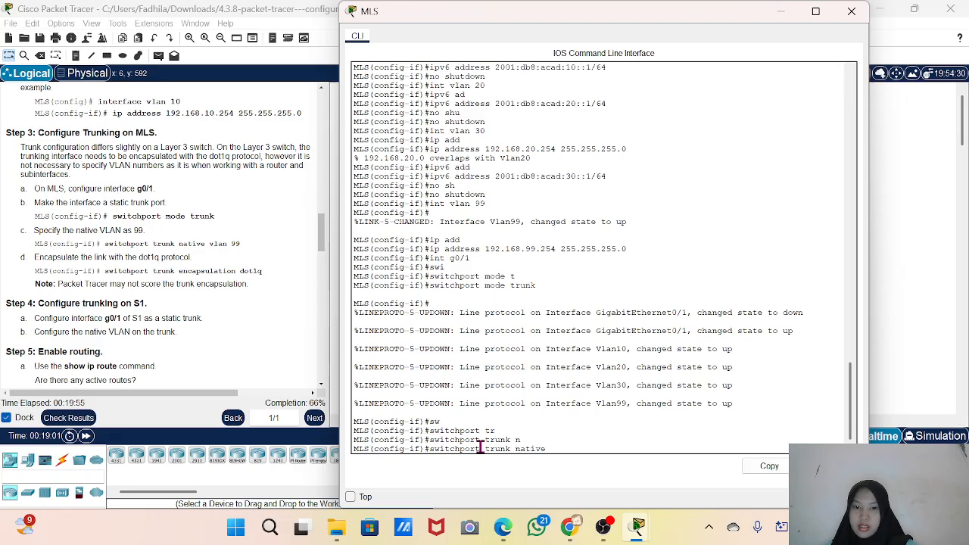
{"action": "type", "text": "vl"}
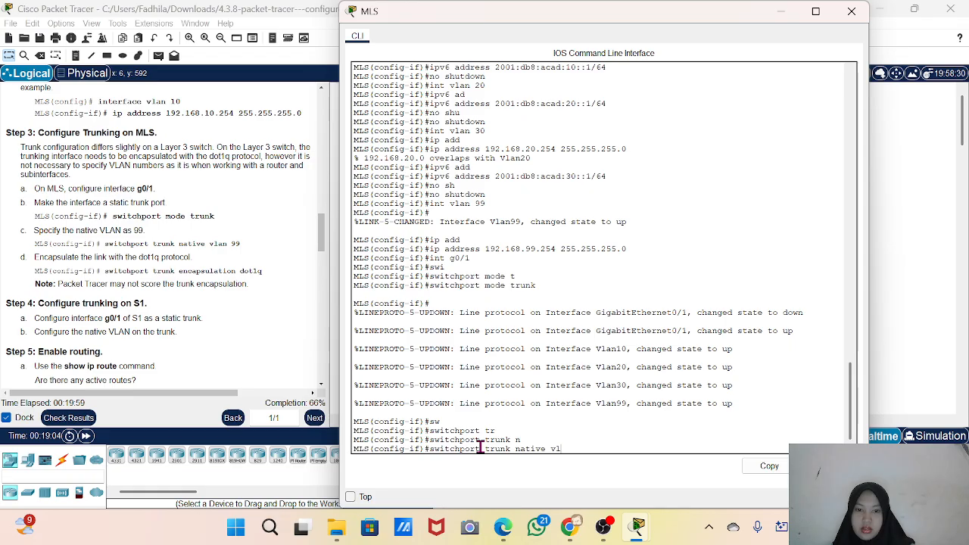
{"action": "type", "text": "an 99"}
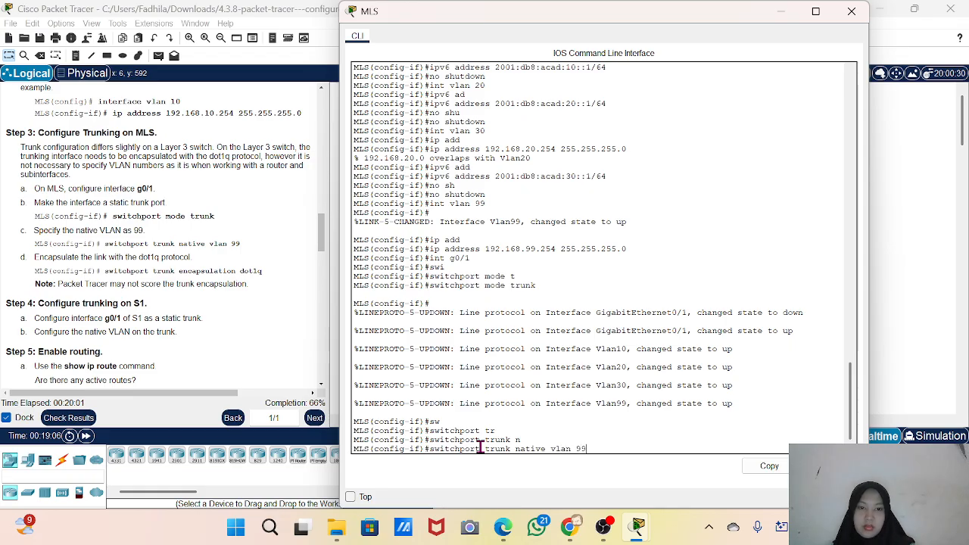
{"action": "key", "text": "Return"}
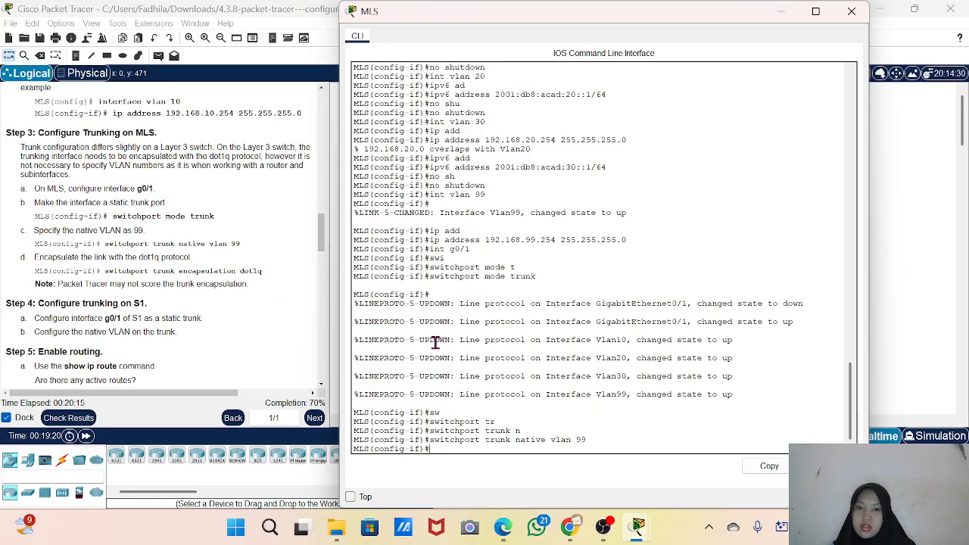
Step: Set dot1q encapsulation on the MLS g0/1 trunk with switchport trunk encapsulation dot1q
{"action": "key", "text": "Up"}
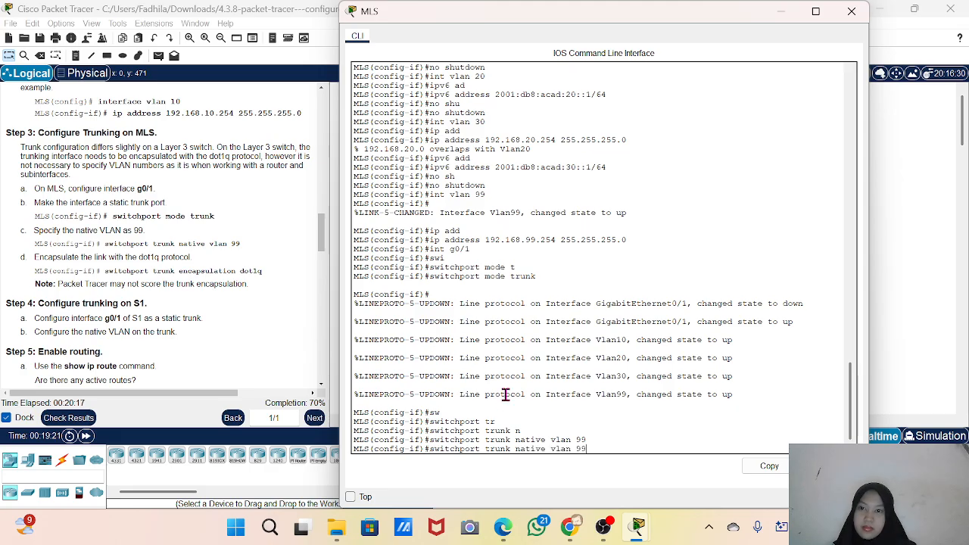
{"action": "key", "text": "BackSpace"}
{"action": "key", "text": "BackSpace"}
{"action": "key", "text": "BackSpace"}
{"action": "key", "text": "BackSpace"}
{"action": "key", "text": "BackSpace"}
{"action": "key", "text": "BackSpace"}
{"action": "key", "text": "BackSpace"}
{"action": "key", "text": "BackSpace"}
{"action": "key", "text": "BackSpace"}
{"action": "key", "text": "BackSpace"}
{"action": "key", "text": "BackSpace"}
{"action": "key", "text": "BackSpace"}
{"action": "key", "text": "BackSpace"}
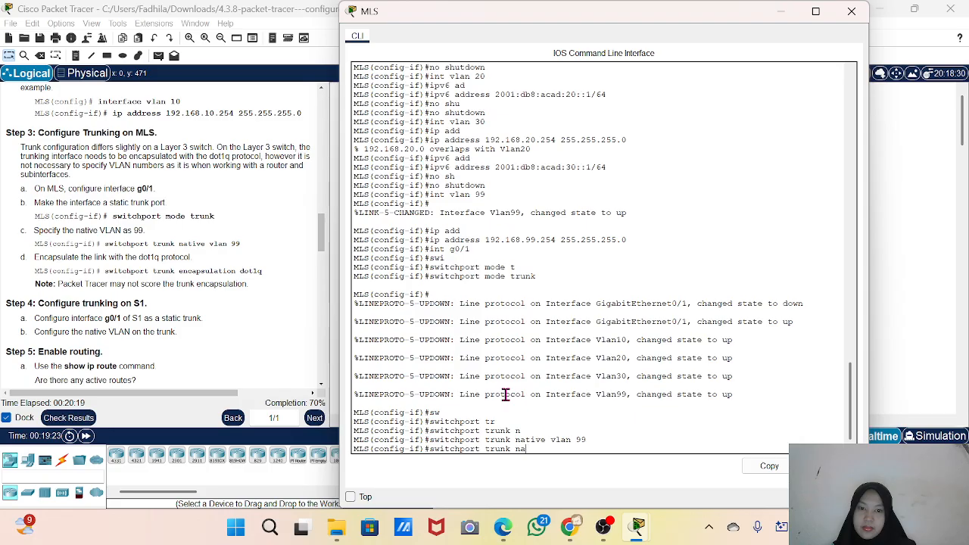
{"action": "key", "text": "BackSpace"}
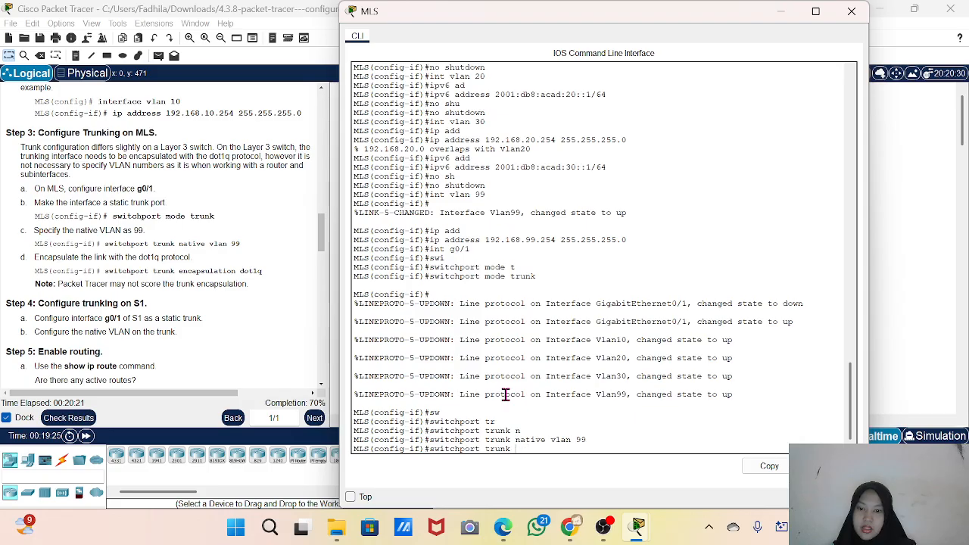
{"action": "type", "text": "en"}
{"action": "key", "text": "Tab"}
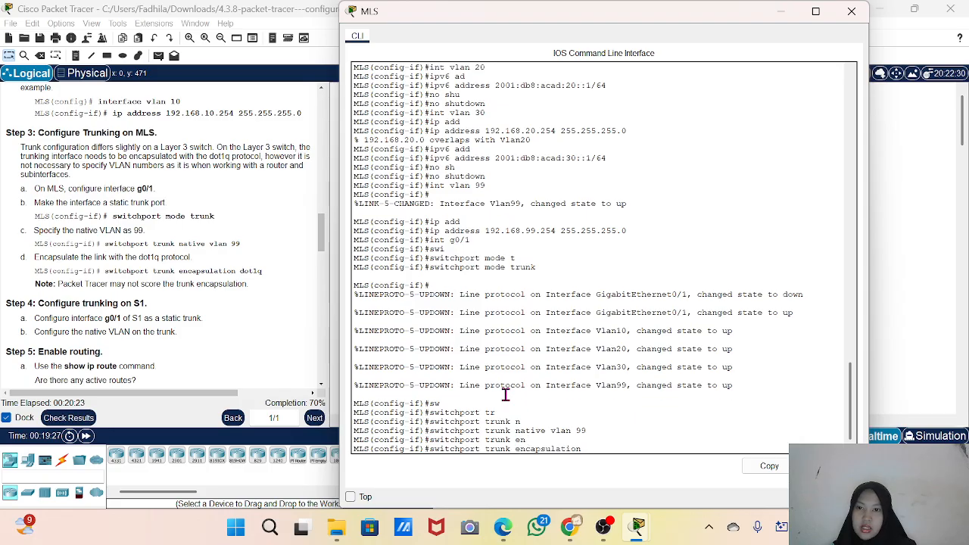
{"action": "type", "text": "do"}
{"action": "key", "text": "Tab"}
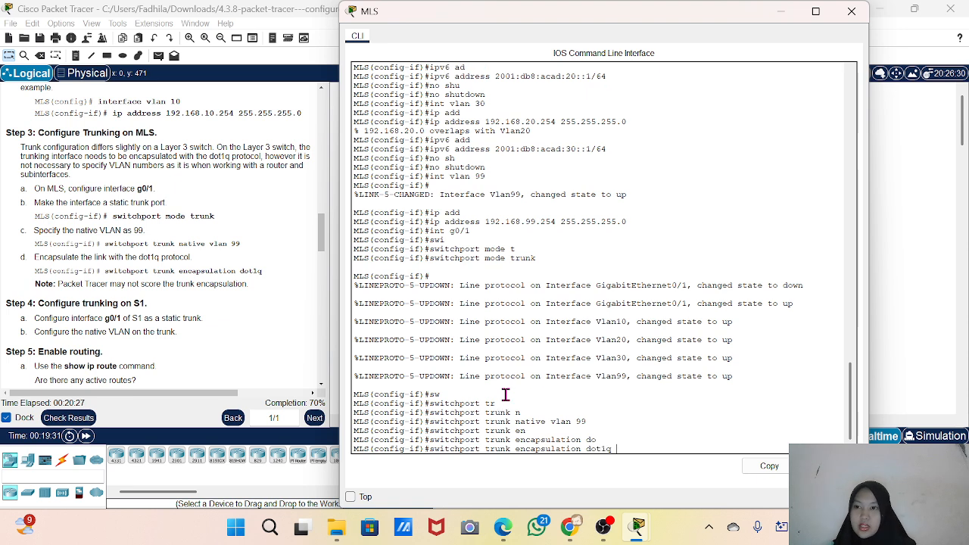
{"action": "key", "text": "Return"}
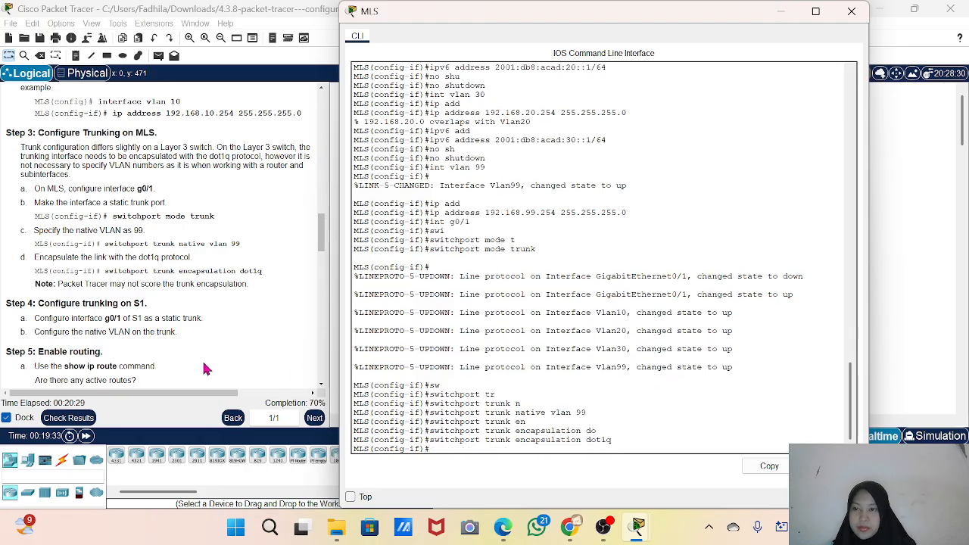
Step: Consult the Step 4 trunking instructions and reapply switchport mode trunk to interface g0/1 in the MLS command line
{"action": "scroll", "coordinate": [45, 316], "scroll_direction": "down", "scroll_amount": 1}
{"action": "scroll", "coordinate": [46, 317], "scroll_direction": "down", "scroll_amount": 1}
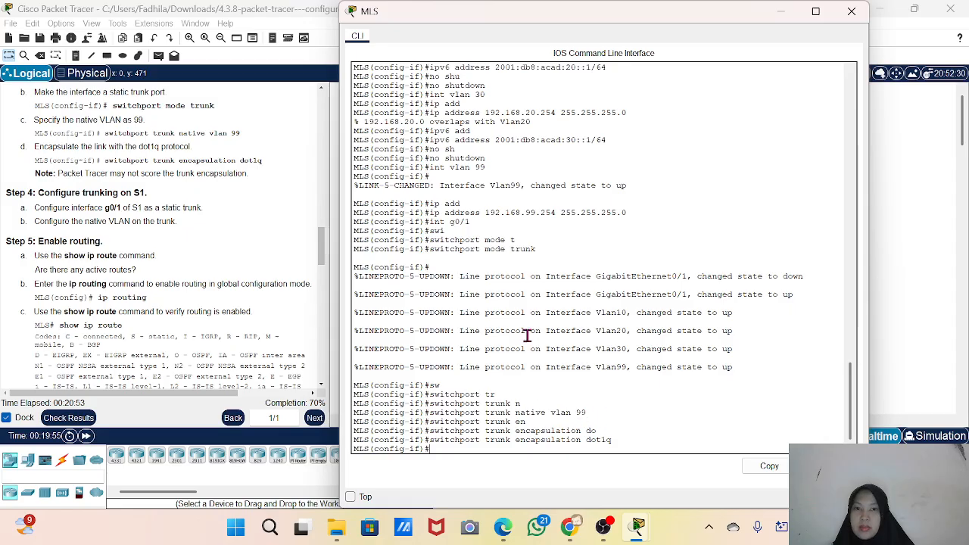
{"action": "left_click_drag", "start_coordinate": [475, 221], "coordinate": [437, 225]}
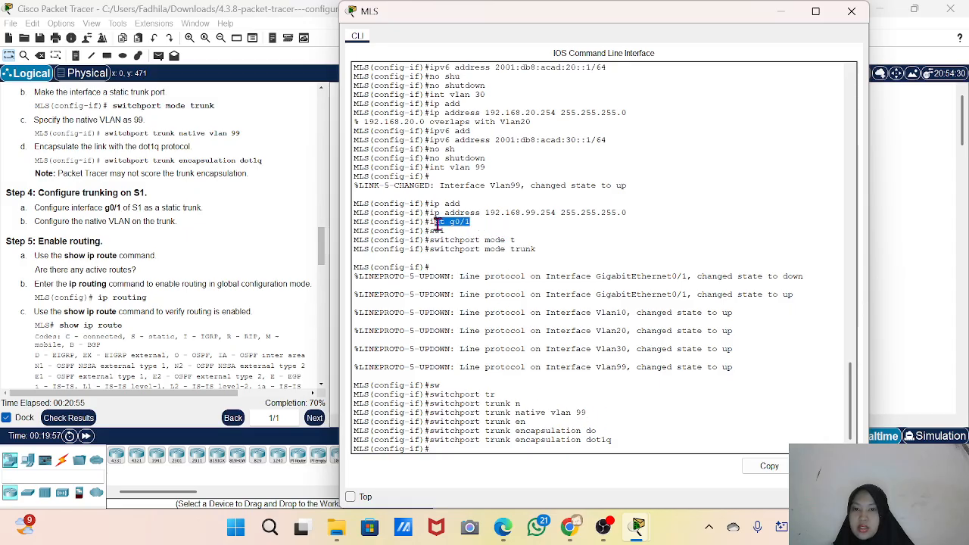
{"action": "left_click", "coordinate": [438, 224]}
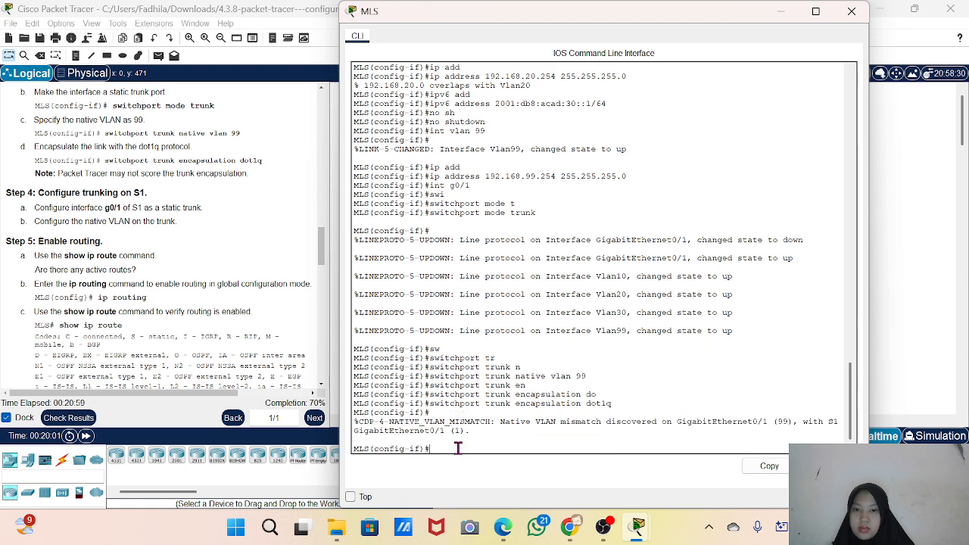
{"action": "type", "text": "sw"}
{"action": "key", "text": "Tab"}
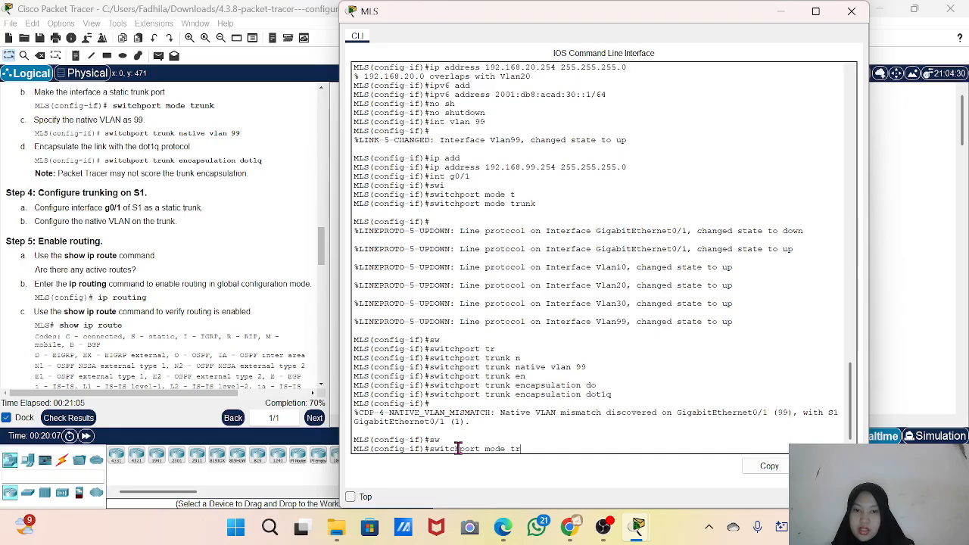
{"action": "type", "text": "mode tr"}
{"action": "key", "text": "Tab"}
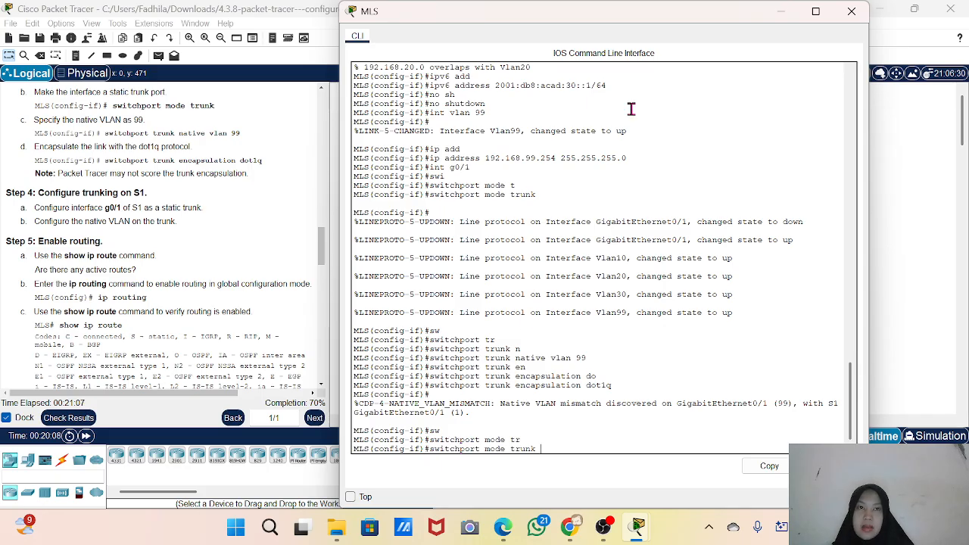
{"action": "left_click", "coordinate": [780, 11]}
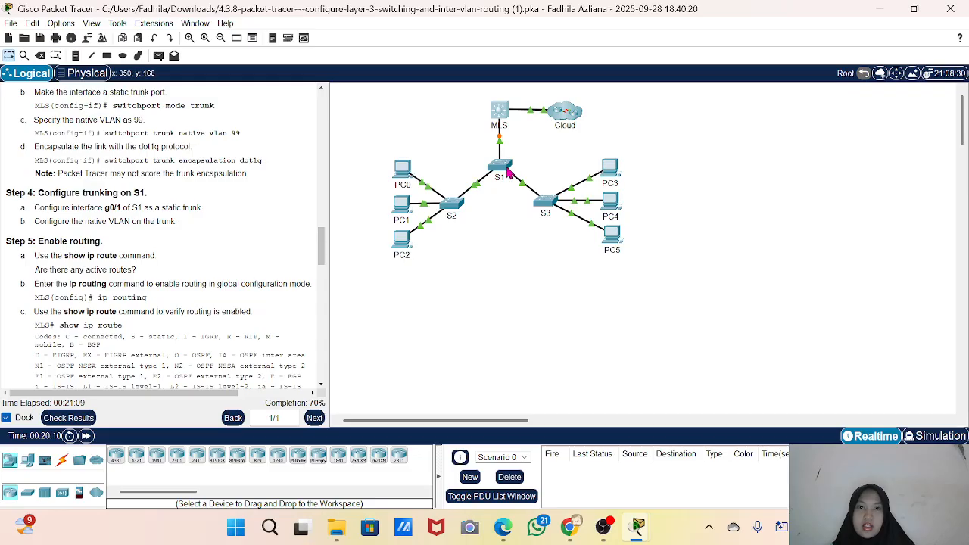
{"action": "double_click", "coordinate": [499, 111]}
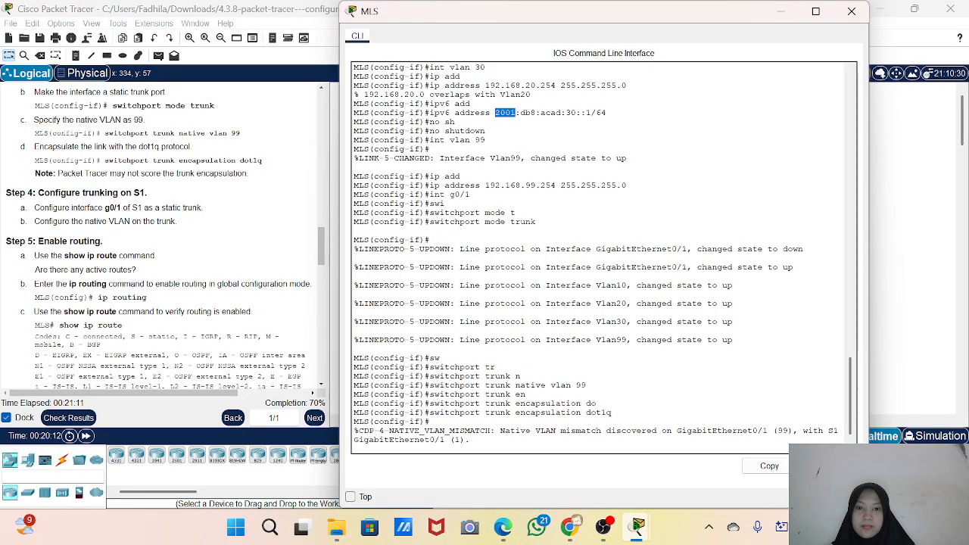
{"action": "scroll", "coordinate": [524, 424], "scroll_direction": "down", "scroll_amount": 2}
{"action": "left_click", "coordinate": [546, 448]}
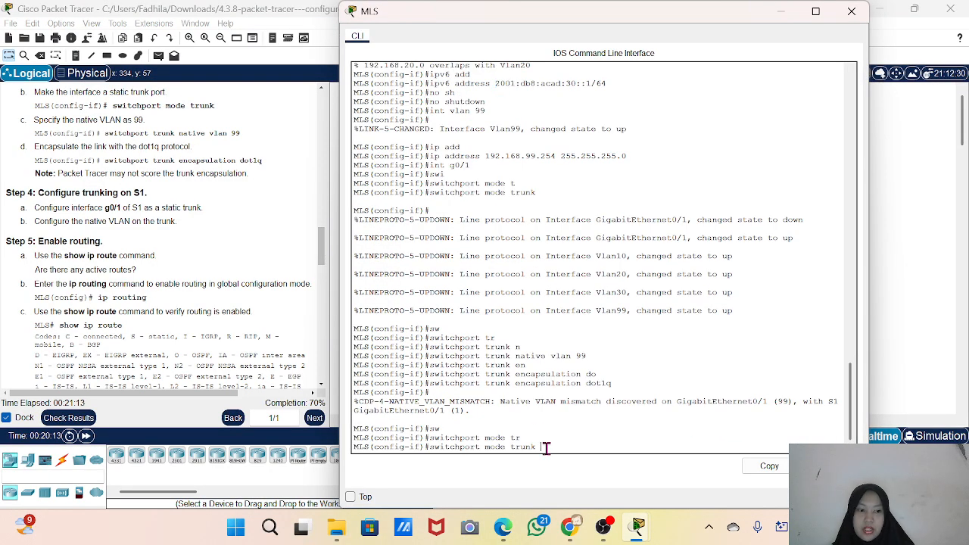
{"action": "key", "text": "Return"}
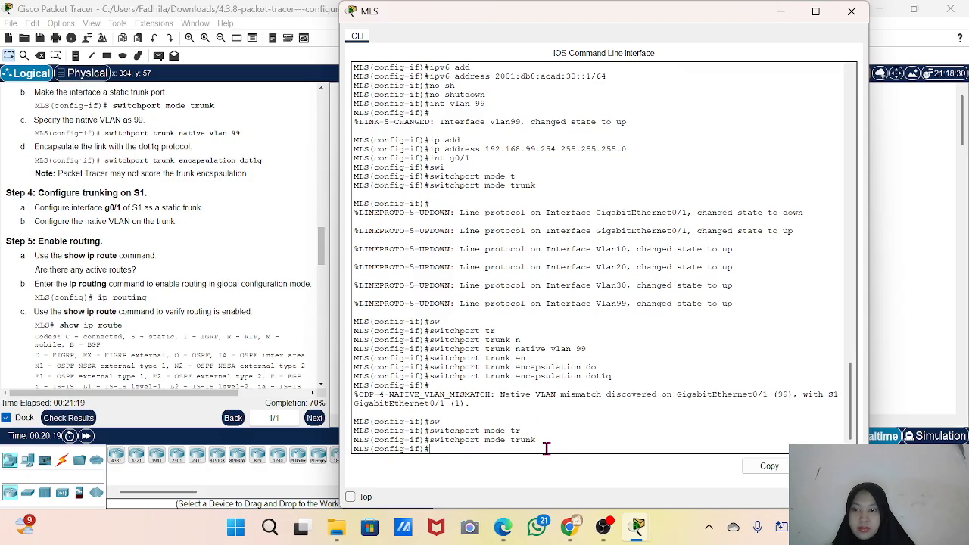
{"action": "key", "text": "Up"}
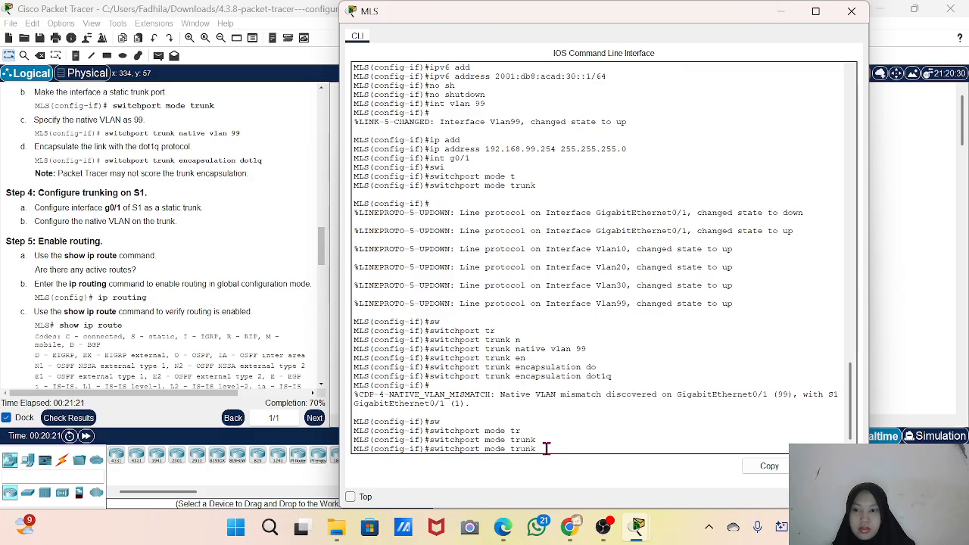
{"action": "key", "text": "BackSpace"}
{"action": "key", "text": "BackSpace"}
{"action": "key", "text": "BackSpace"}
{"action": "key", "text": "BackSpace"}
{"action": "key", "text": "BackSpace"}
{"action": "key", "text": "BackSpace"}
{"action": "key", "text": "BackSpace"}
{"action": "key", "text": "BackSpace"}
{"action": "key", "text": "BackSpace"}
{"action": "key", "text": "BackSpace"}
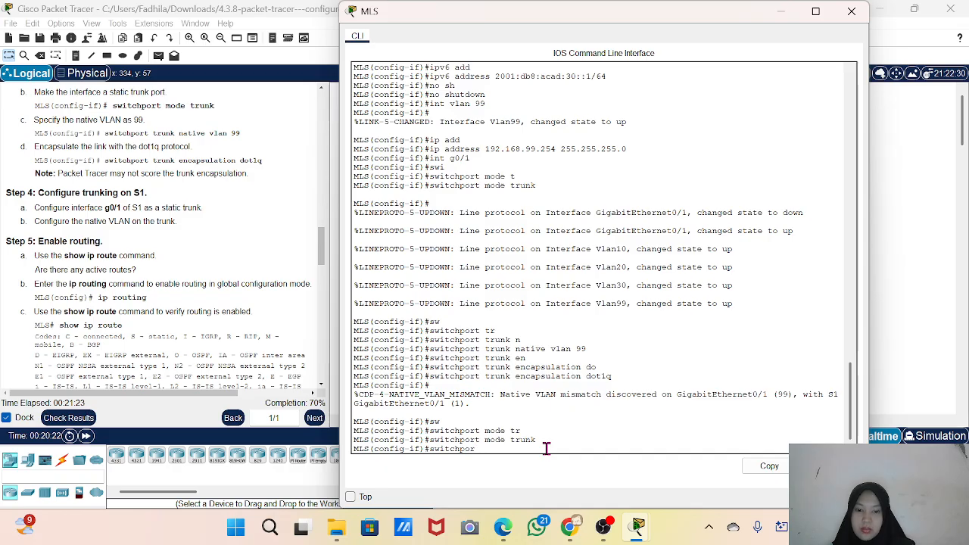
{"action": "key", "text": "Tab"}
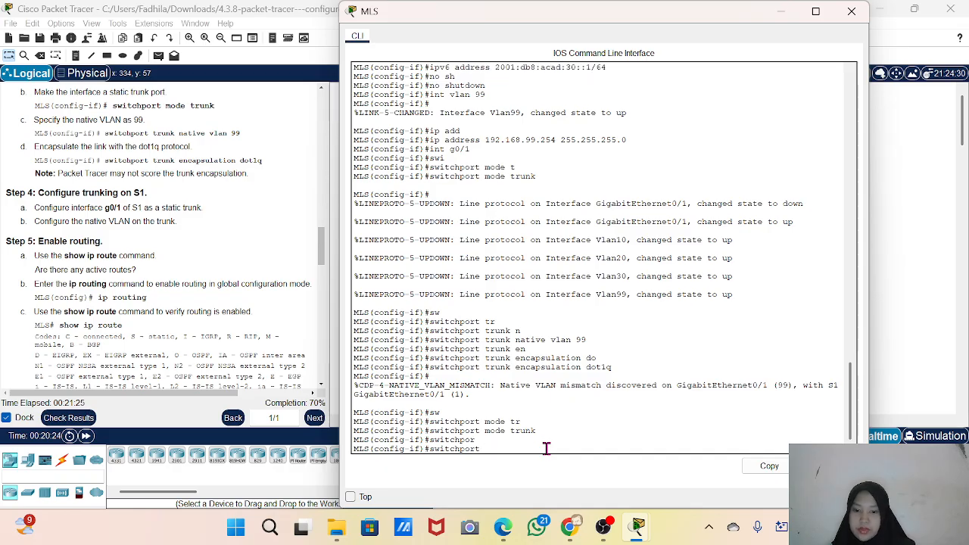
{"action": "type", "text": "t"}
{"action": "key", "text": "Tab"}
{"action": "type", "text": "n"}
{"action": "key", "text": "Tab"}
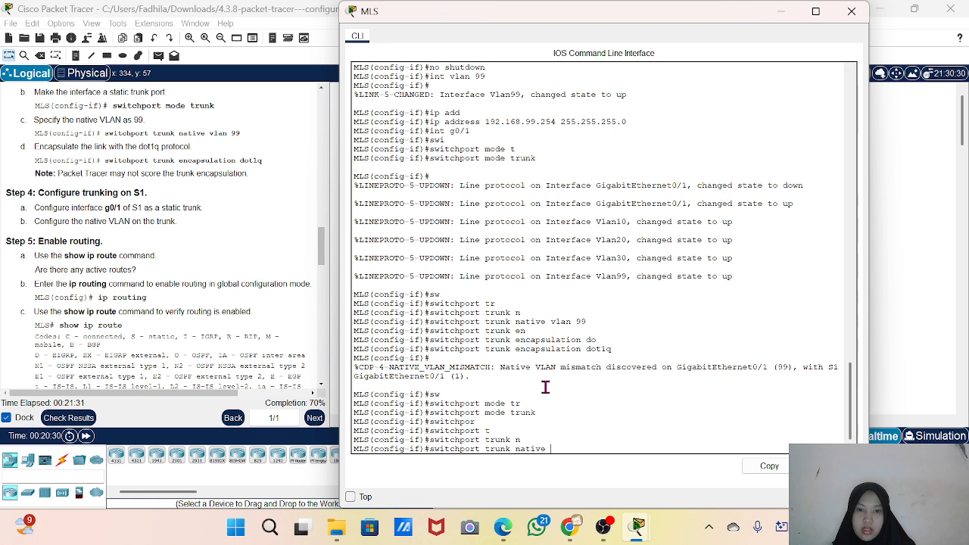
{"action": "key", "text": "BackSpace"}
{"action": "key", "text": "BackSpace"}
{"action": "key", "text": "BackSpace"}
{"action": "key", "text": "BackSpace"}
{"action": "key", "text": "BackSpace"}
{"action": "key", "text": "BackSpace"}
{"action": "key", "text": "BackSpace"}
{"action": "key", "text": "BackSpace"}
{"action": "key", "text": "BackSpace"}
{"action": "key", "text": "BackSpace"}
{"action": "key", "text": "BackSpace"}
{"action": "key", "text": "BackSpace"}
{"action": "key", "text": "BackSpace"}
{"action": "key", "text": "BackSpace"}
{"action": "key", "text": "BackSpace"}
{"action": "key", "text": "BackSpace"}
{"action": "key", "text": "BackSpace"}
{"action": "key", "text": "BackSpace"}
{"action": "key", "text": "BackSpace"}
{"action": "key", "text": "BackSpace"}
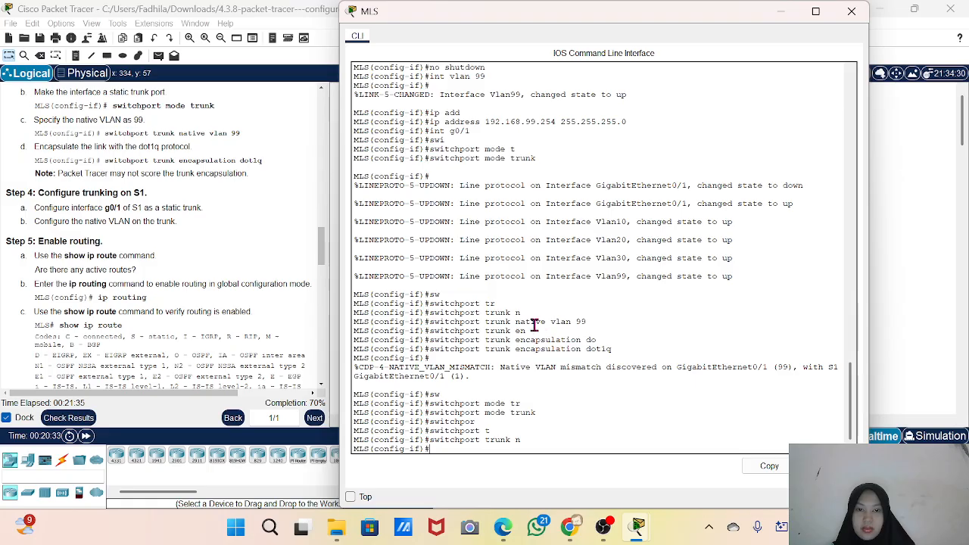
Step: Leave configuration mode on MLS and display its routing table with show ip route, as Step 5a asks
{"action": "scroll", "coordinate": [134, 311], "scroll_direction": "down", "scroll_amount": 1}
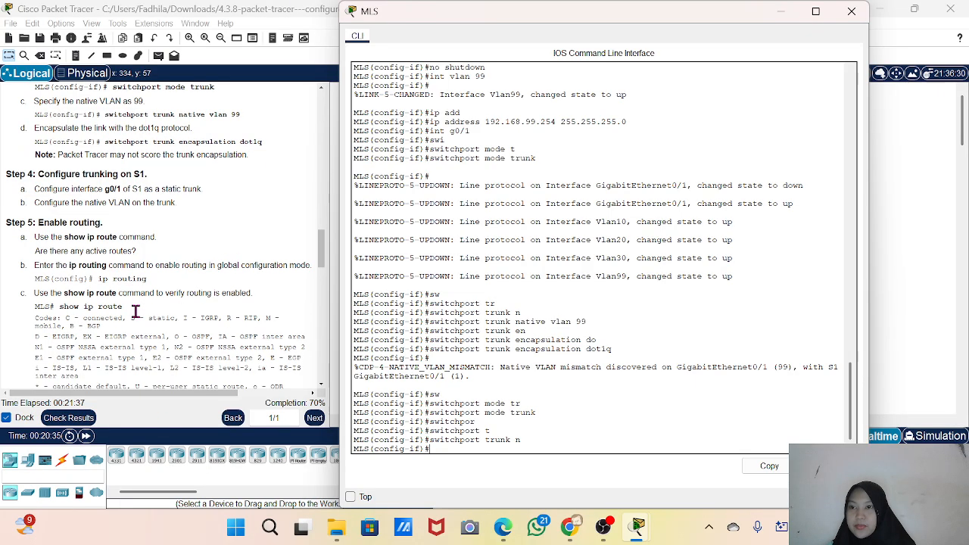
{"action": "scroll", "coordinate": [182, 212], "scroll_direction": "up", "scroll_amount": 1}
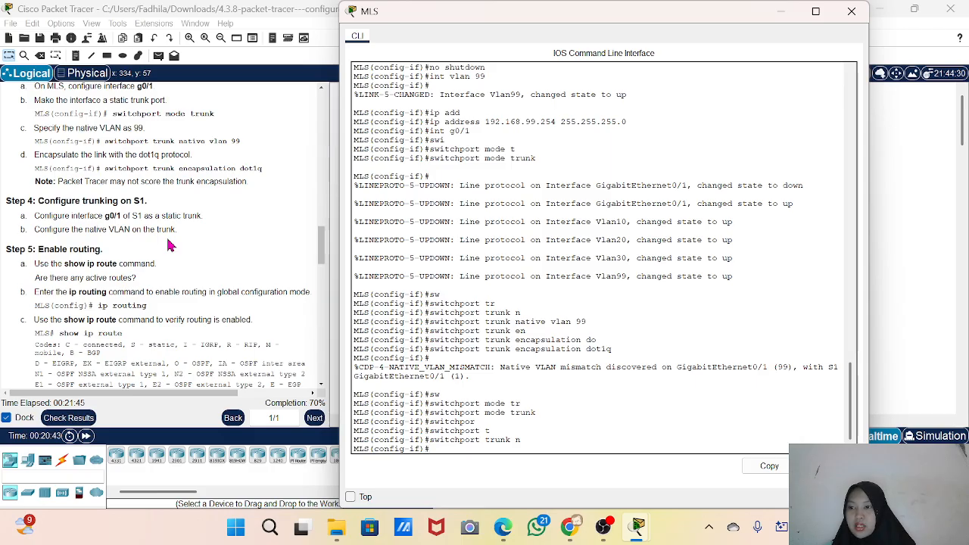
{"action": "scroll", "coordinate": [49, 262], "scroll_direction": "down", "scroll_amount": 3}
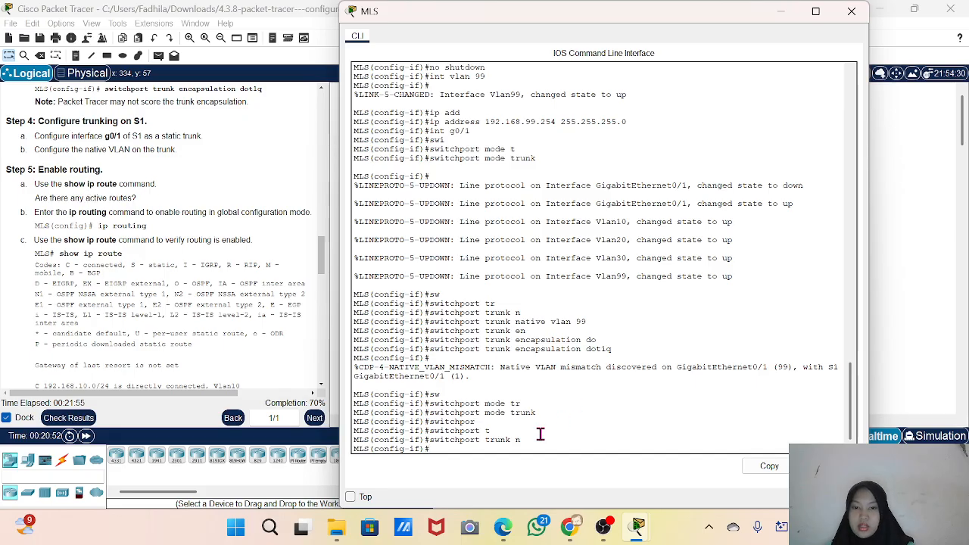
{"action": "type", "text": "end"}
{"action": "key", "text": "Return"}
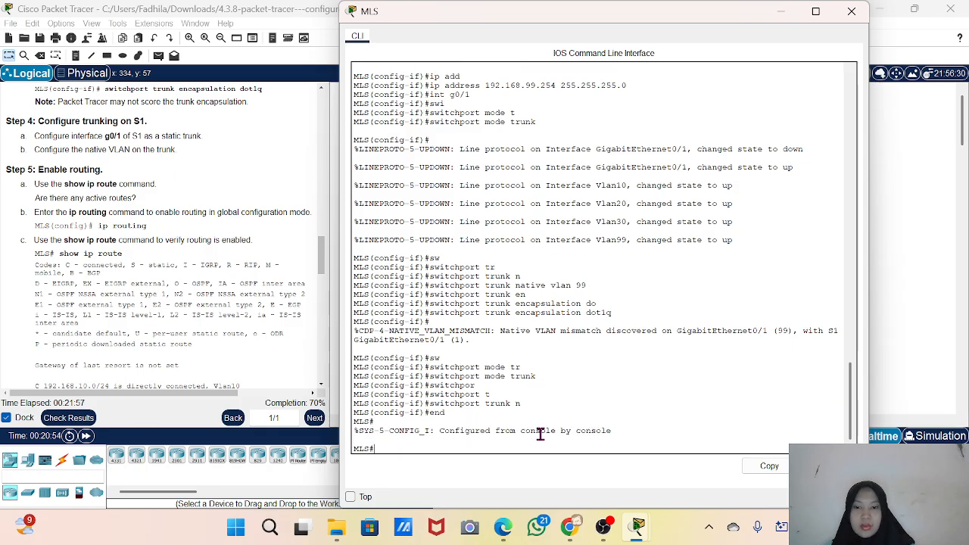
{"action": "type", "text": "sh"}
{"action": "key", "text": "Tab"}
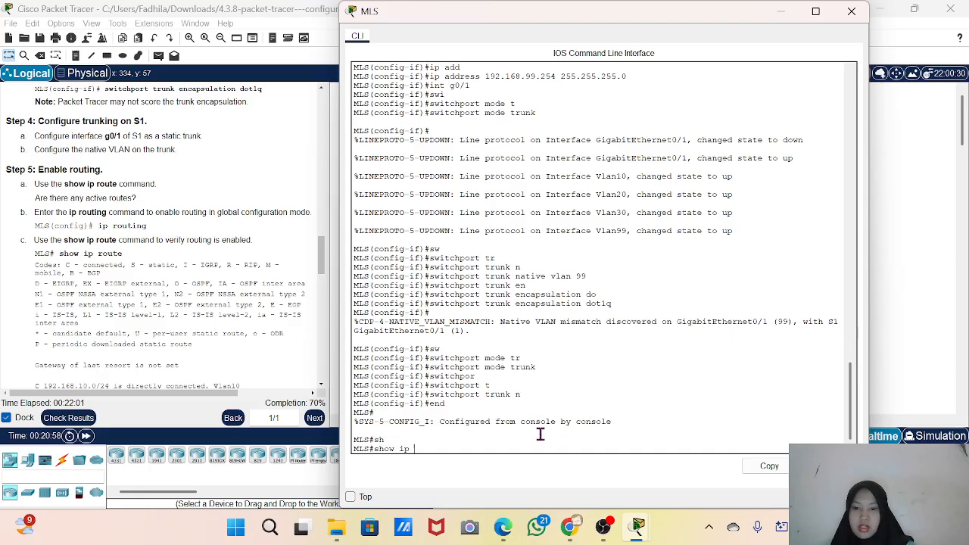
{"action": "type", "text": "ip r"}
{"action": "key", "text": "Tab"}
{"action": "type", "text": "ou"}
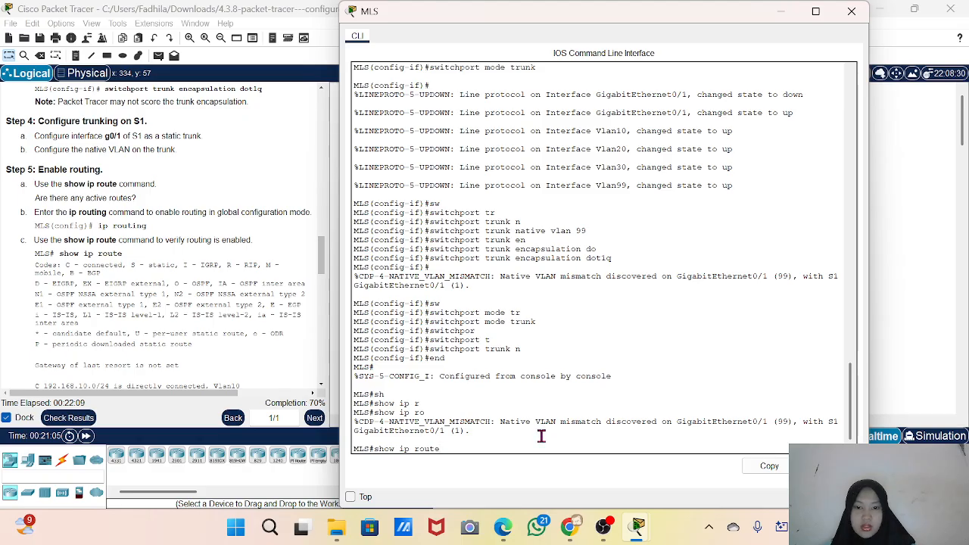
{"action": "key", "text": "Return"}
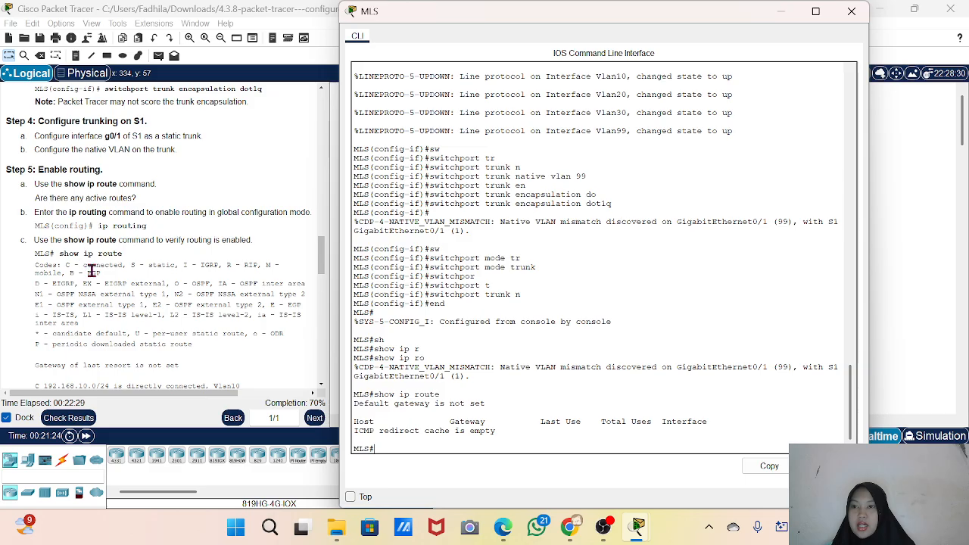
Step: Enter global configuration mode on MLS with config t and enable routing with the ip routing command
{"action": "scroll", "coordinate": [131, 318], "scroll_direction": "down", "scroll_amount": 1}
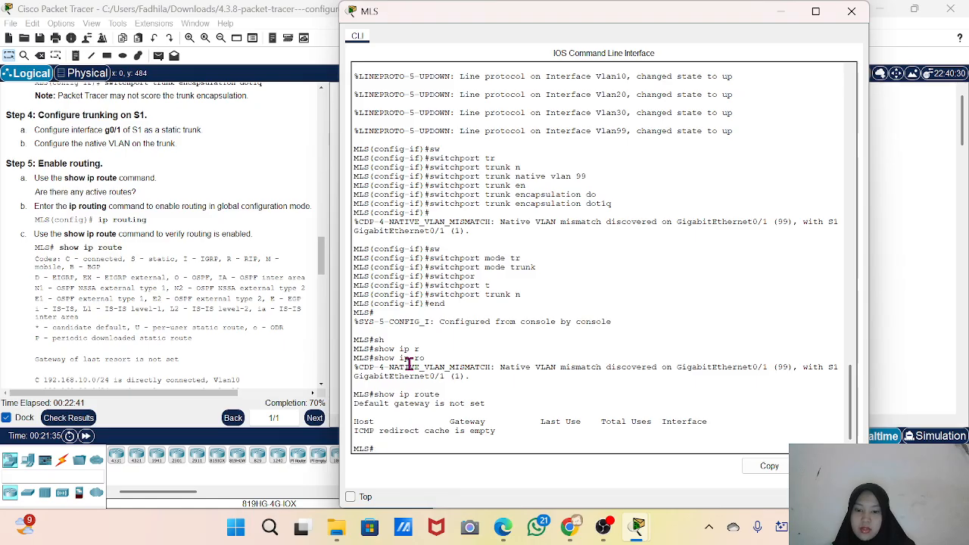
{"action": "type", "text": "nfig t"}
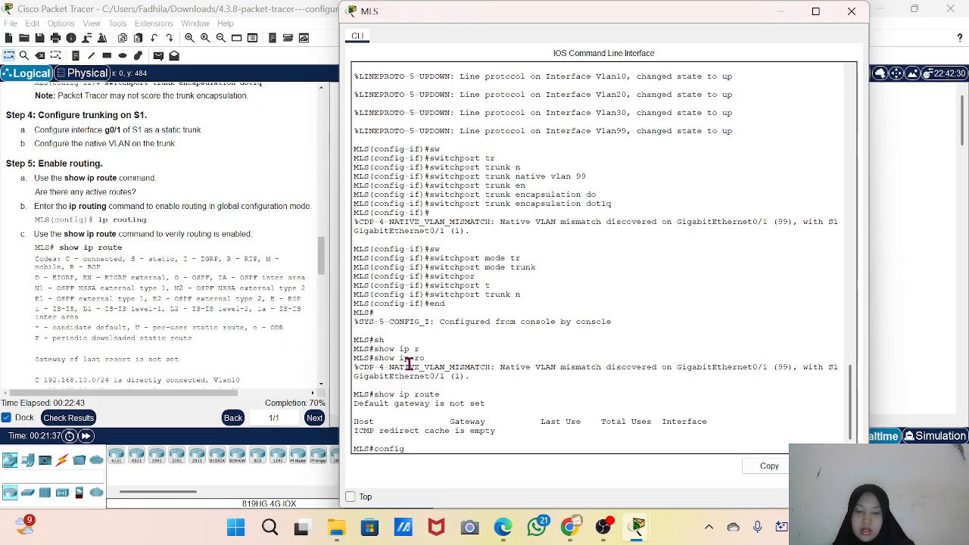
{"action": "key", "text": "Return"}
{"action": "type", "text": "ig)#i"}
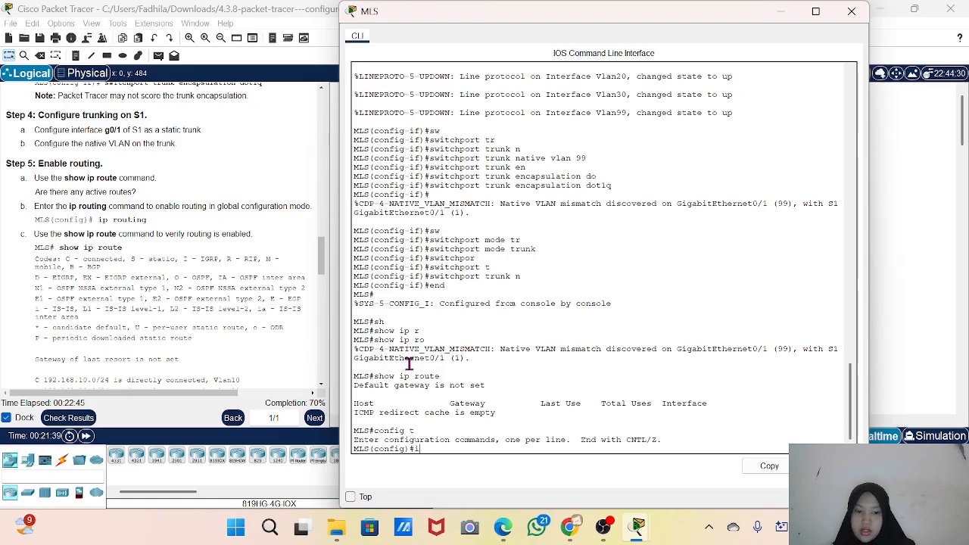
{"action": "type", "text": "p ro"}
{"action": "key", "text": "Tab"}
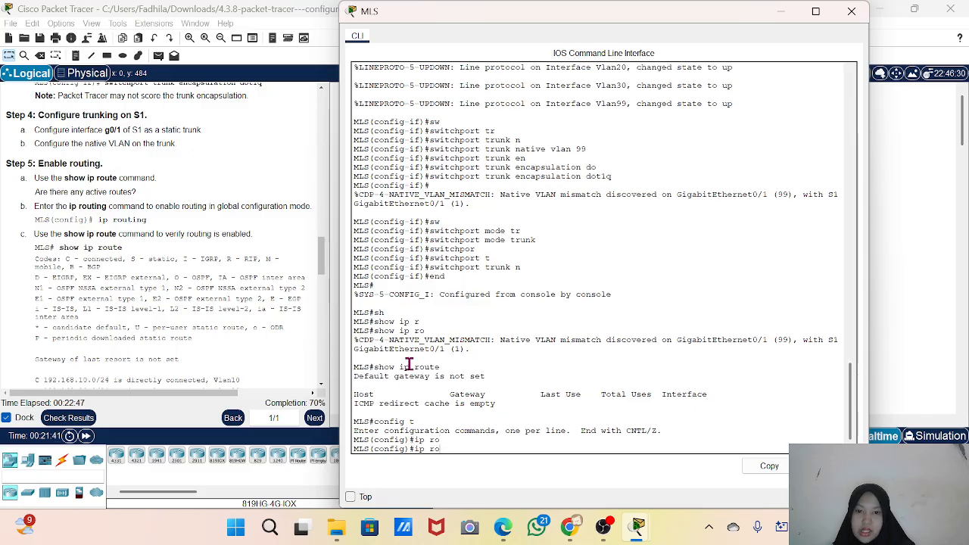
{"action": "type", "text": "uti"}
{"action": "key", "text": "Tab"}
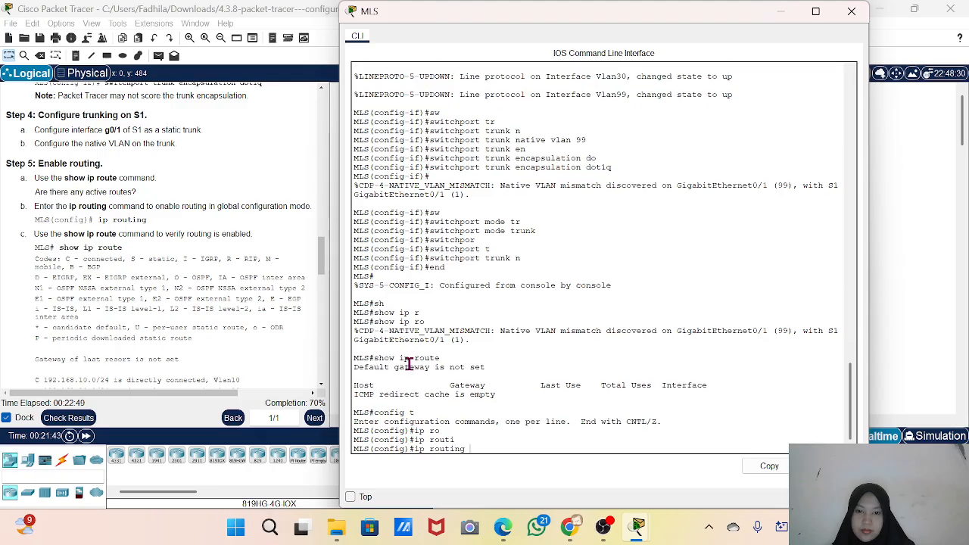
{"action": "key", "text": "Return"}
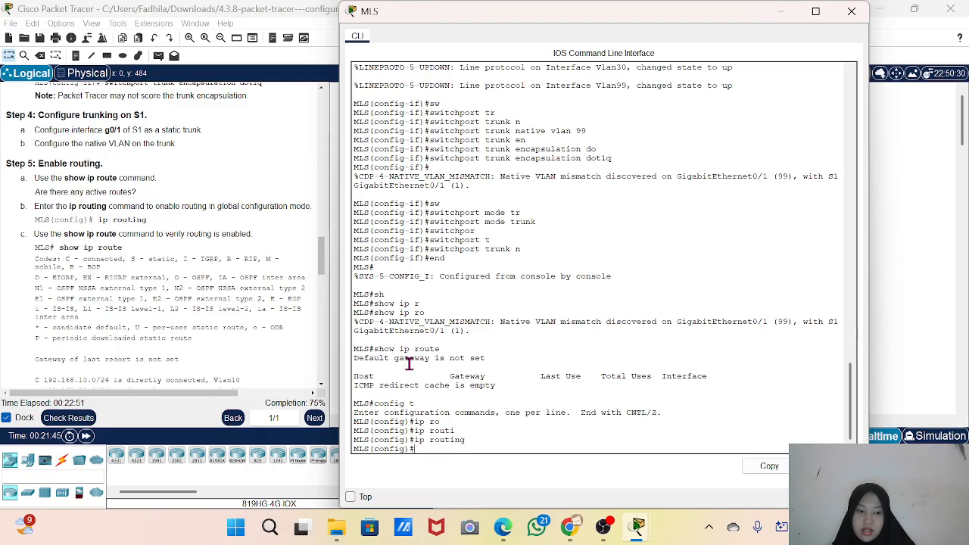
Step: Return MLS to privileged mode and rerun show ip route to verify that routing is enabled
{"action": "type", "text": "end"}
{"action": "key", "text": "Return"}
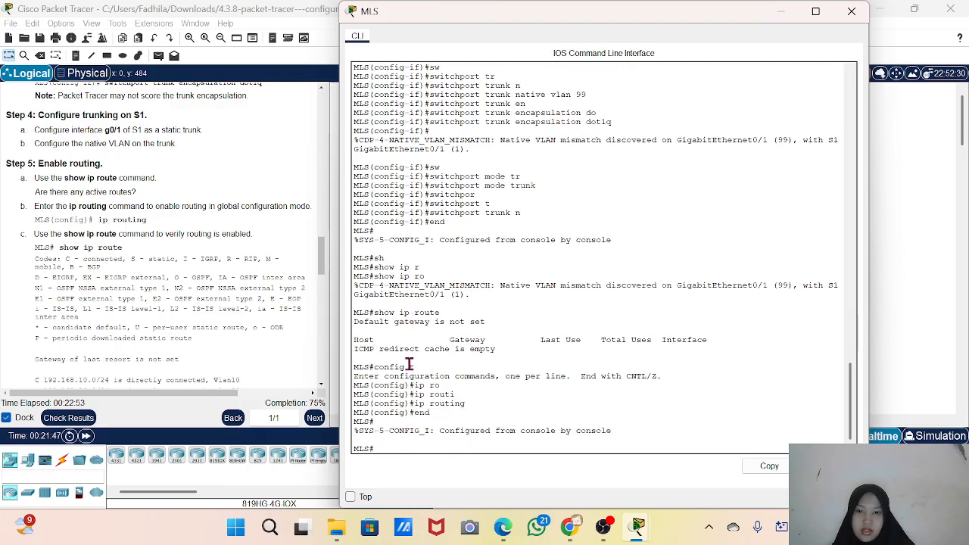
{"action": "type", "text": "config t"}
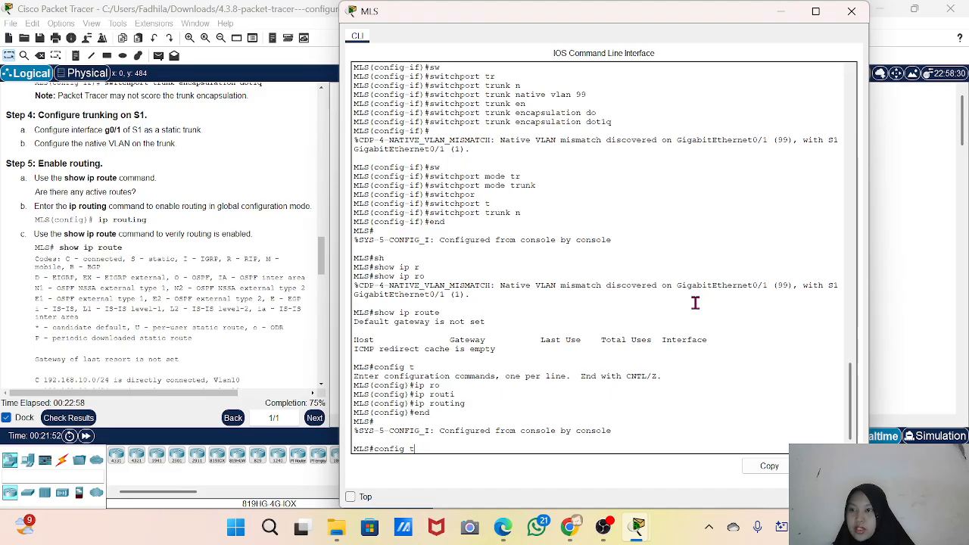
{"action": "key", "text": "Up"}
{"action": "key", "text": "Up"}
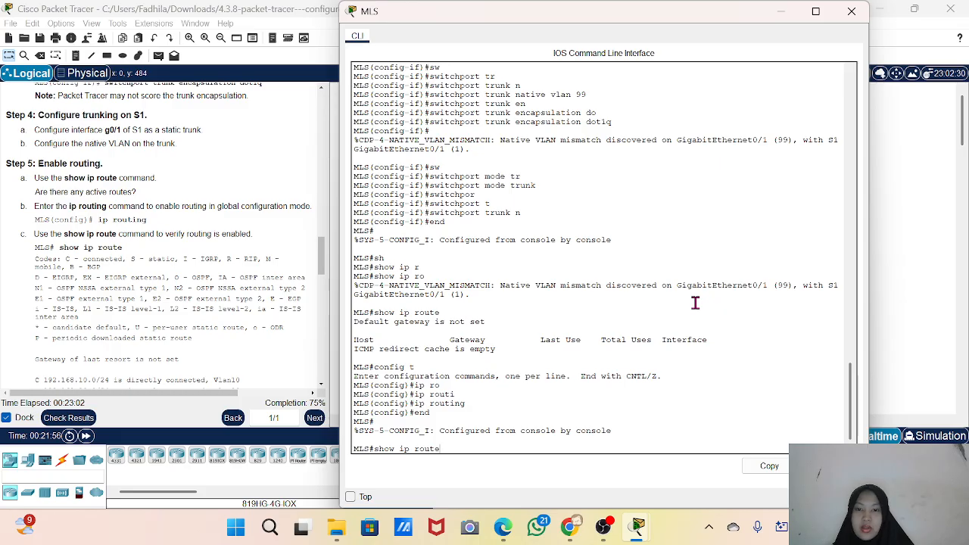
{"action": "key", "text": "Return"}
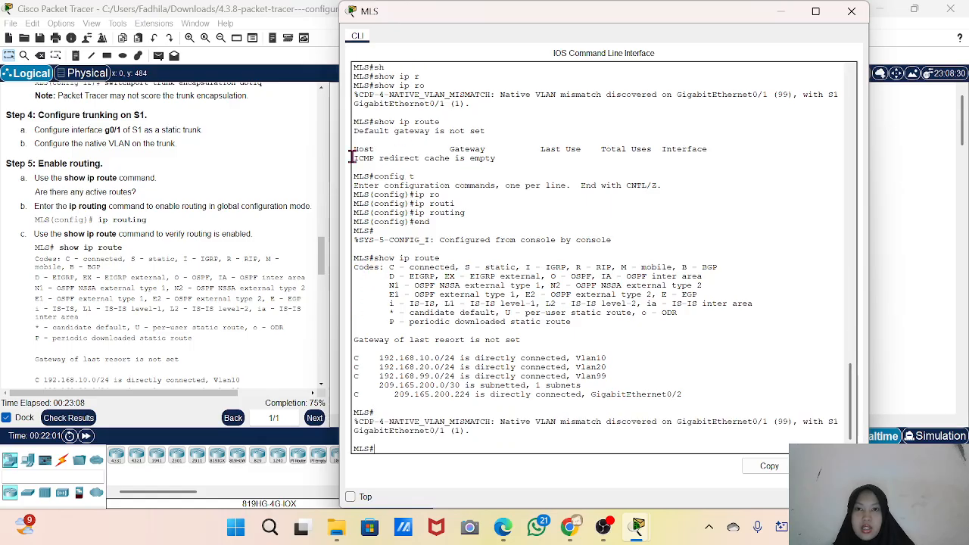
Step: Compare the two show ip route outputs in the MLS command line, from before and after enabling routing
{"action": "left_click_drag", "start_coordinate": [351, 157], "coordinate": [498, 161]}
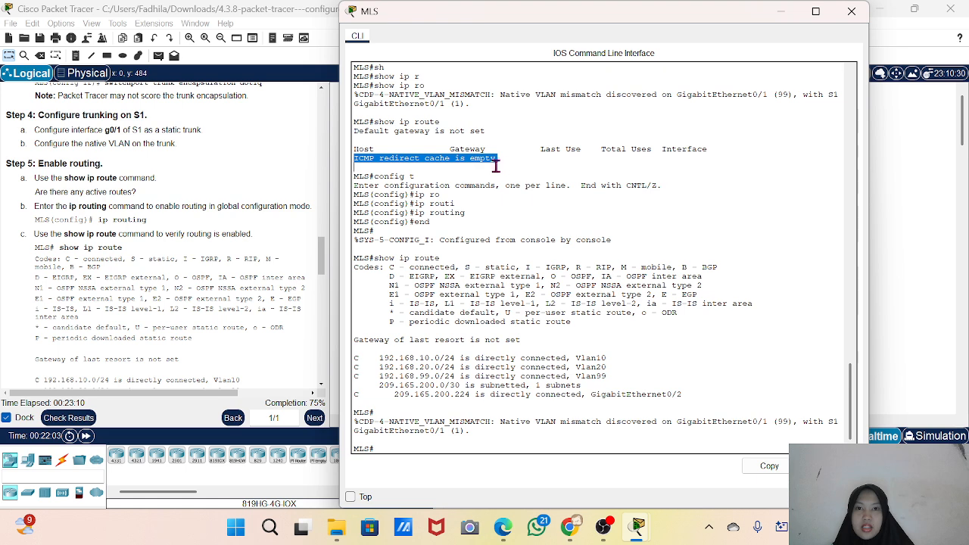
{"action": "left_click", "coordinate": [500, 167]}
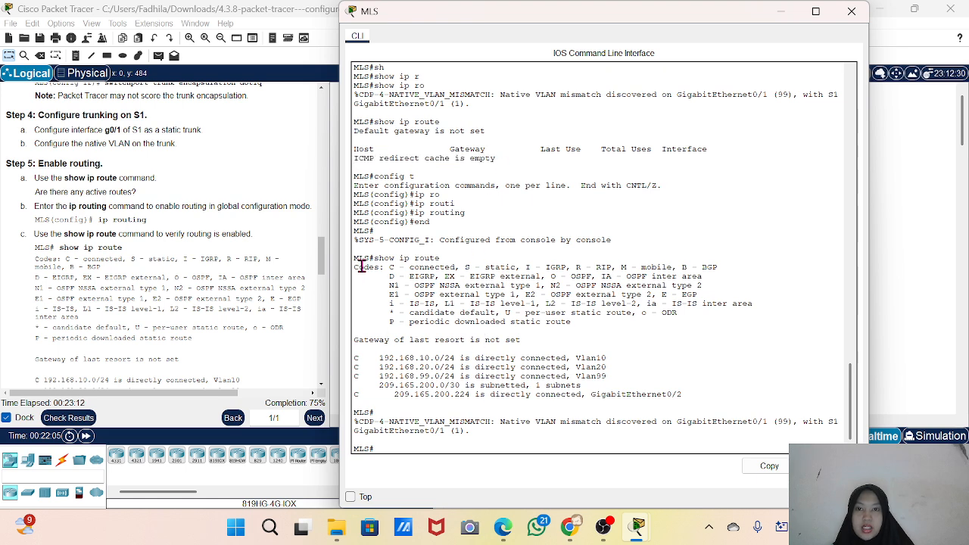
{"action": "left_click_drag", "start_coordinate": [356, 269], "coordinate": [582, 399]}
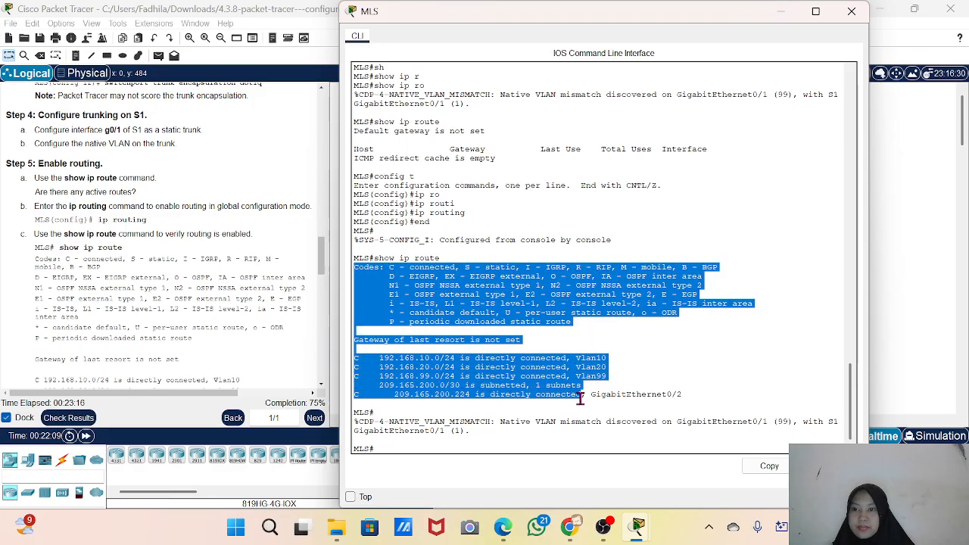
{"action": "left_click", "coordinate": [581, 399]}
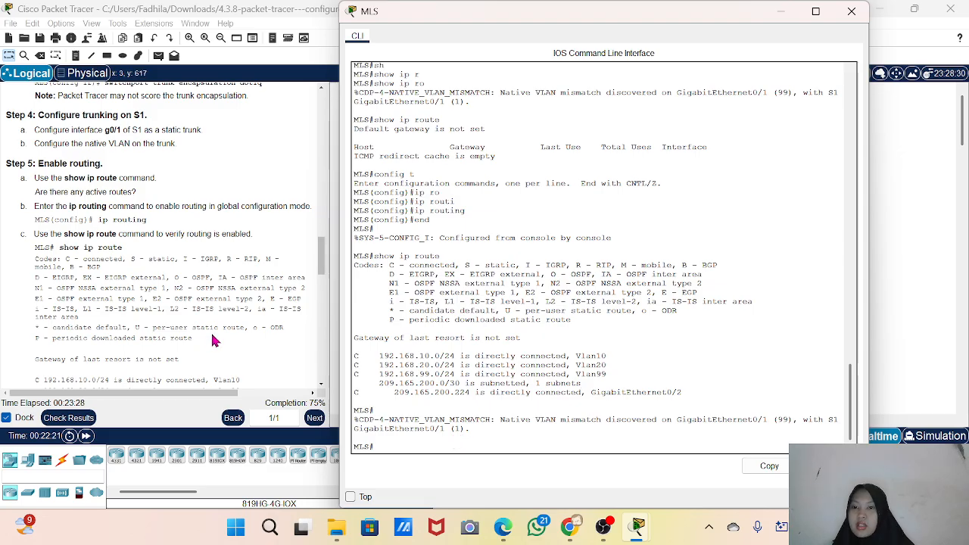
Step: Consult the Step 6 connectivity instructions, minimize the MLS window and send a simple PDU from PC0 to PC3
{"action": "scroll", "coordinate": [212, 341], "scroll_direction": "down", "scroll_amount": 7}
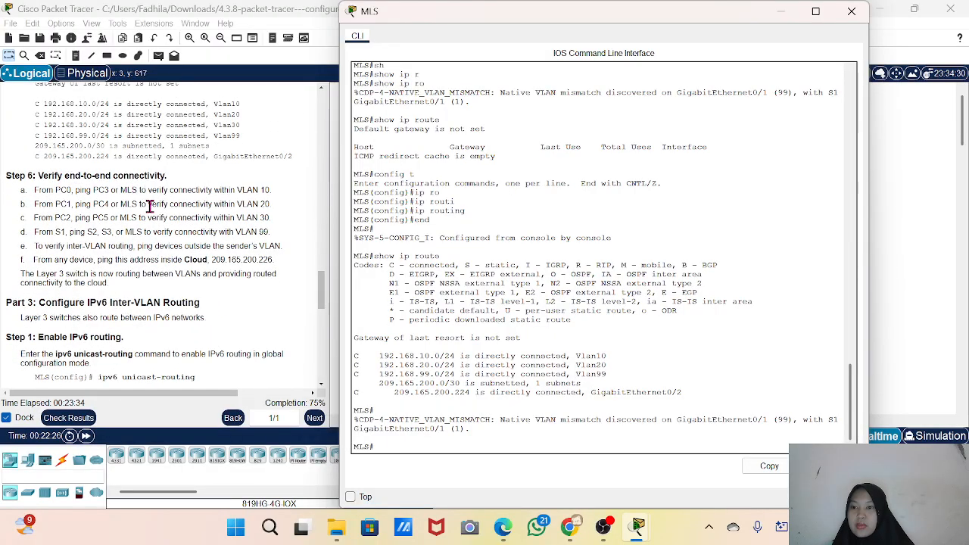
{"action": "left_click", "coordinate": [783, 19]}
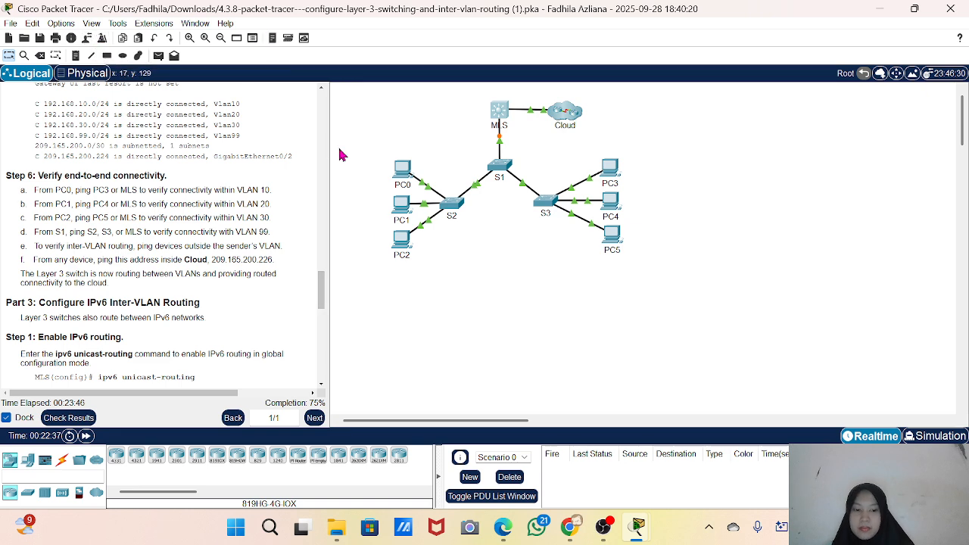
{"action": "key", "text": "p"}
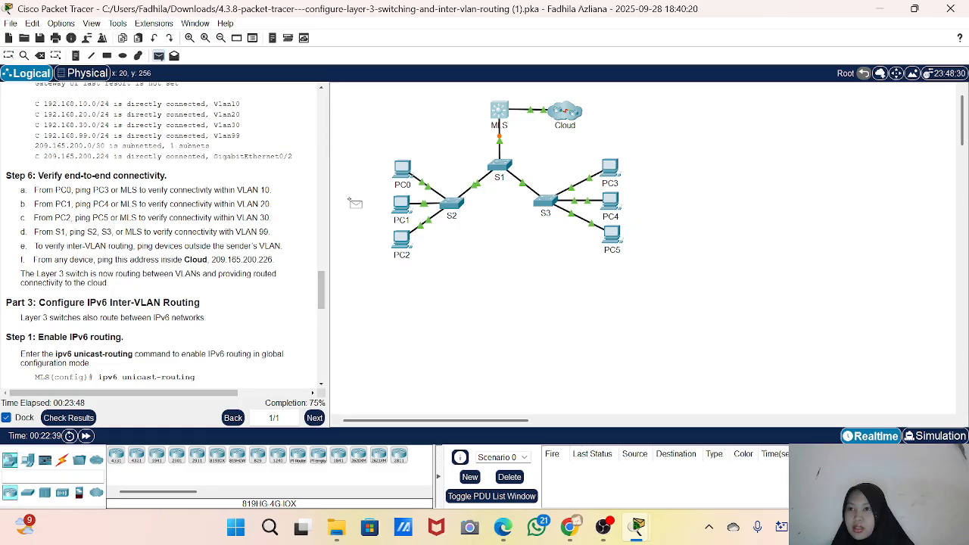
{"action": "left_click", "coordinate": [401, 168]}
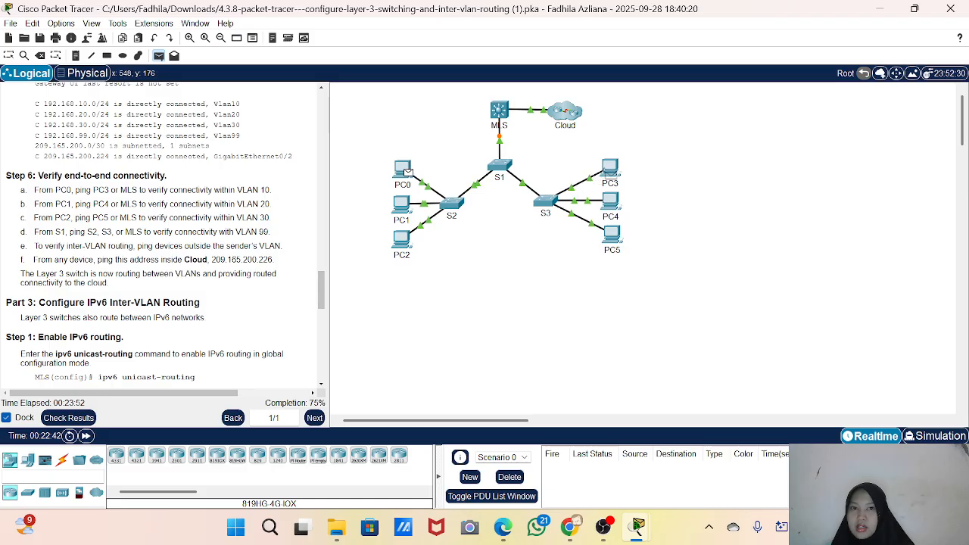
{"action": "left_click", "coordinate": [609, 174]}
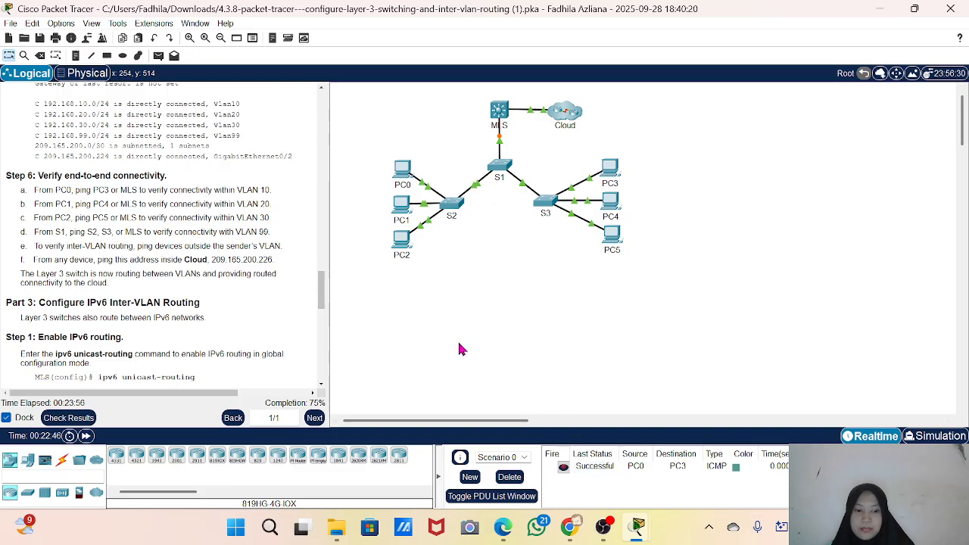
Step: Send two simple PDUs from PC0 to MLS to test connectivity within VLAN 10
{"action": "key", "text": "p"}
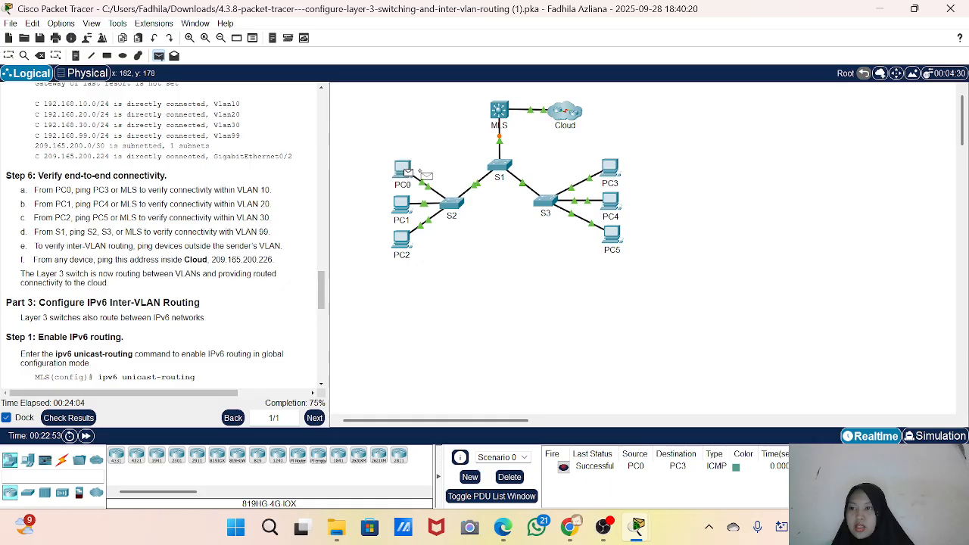
{"action": "left_click", "coordinate": [499, 111]}
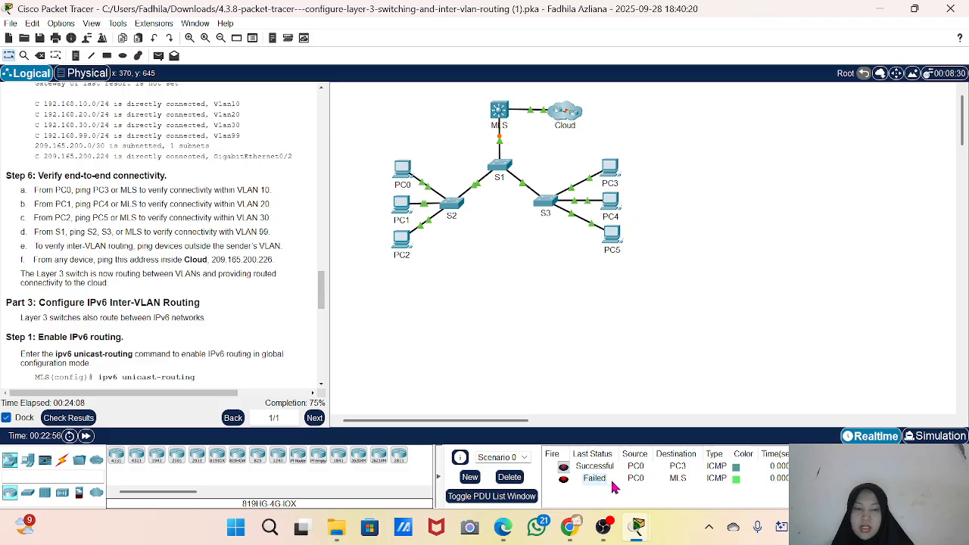
{"action": "key", "text": "p"}
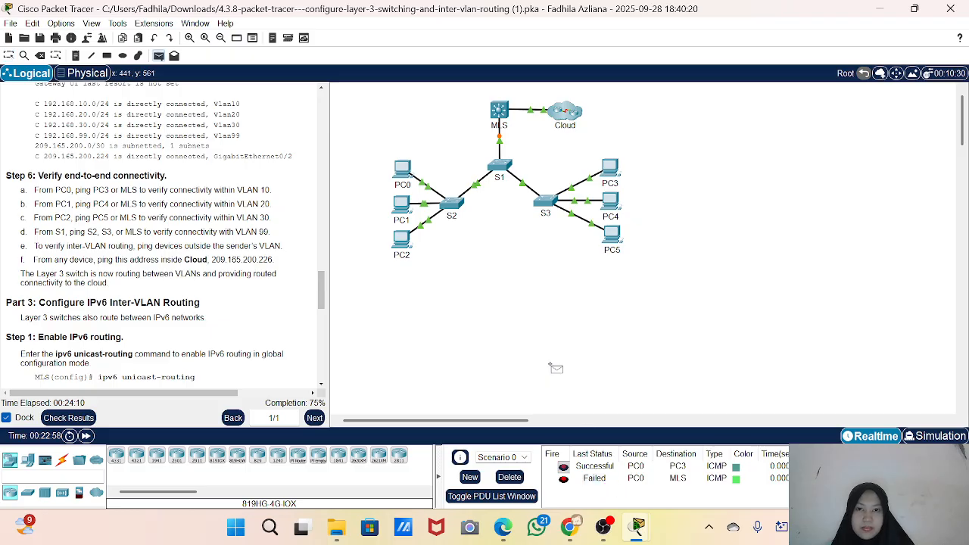
{"action": "left_click", "coordinate": [402, 166]}
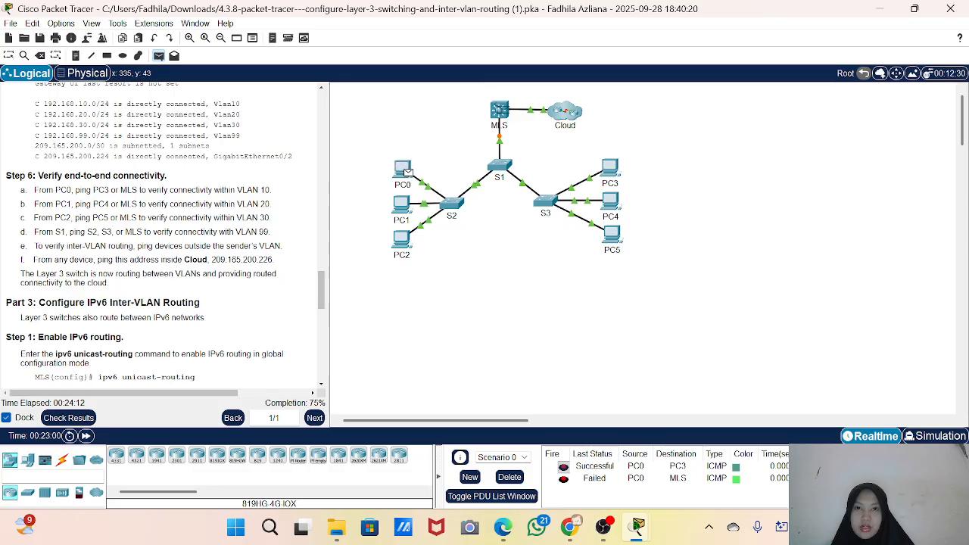
{"action": "left_click", "coordinate": [499, 109]}
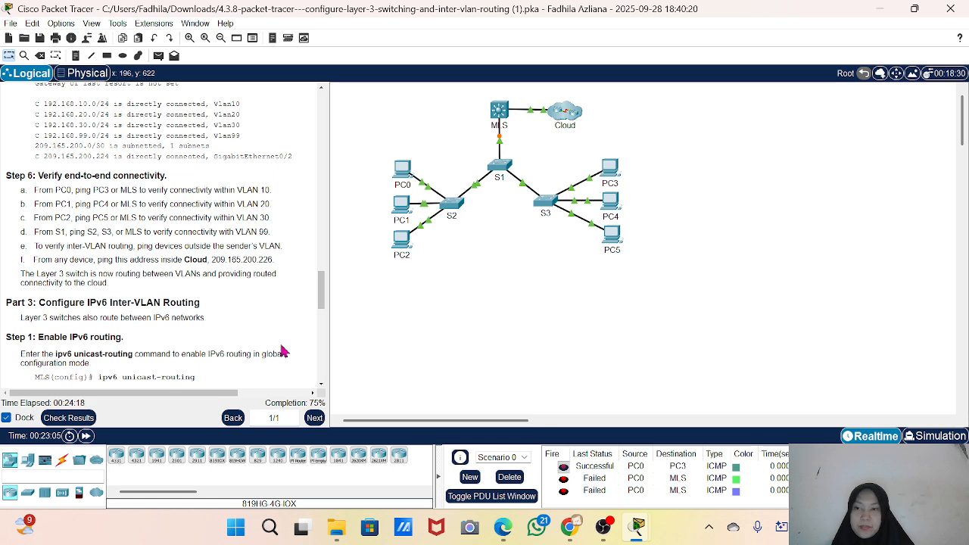
Step: Read the Part 3 IPv6 inter-VLAN routing instructions, focusing on Step 1 for enabling IPv6 routing
{"action": "scroll", "coordinate": [132, 274], "scroll_direction": "down", "scroll_amount": 1}
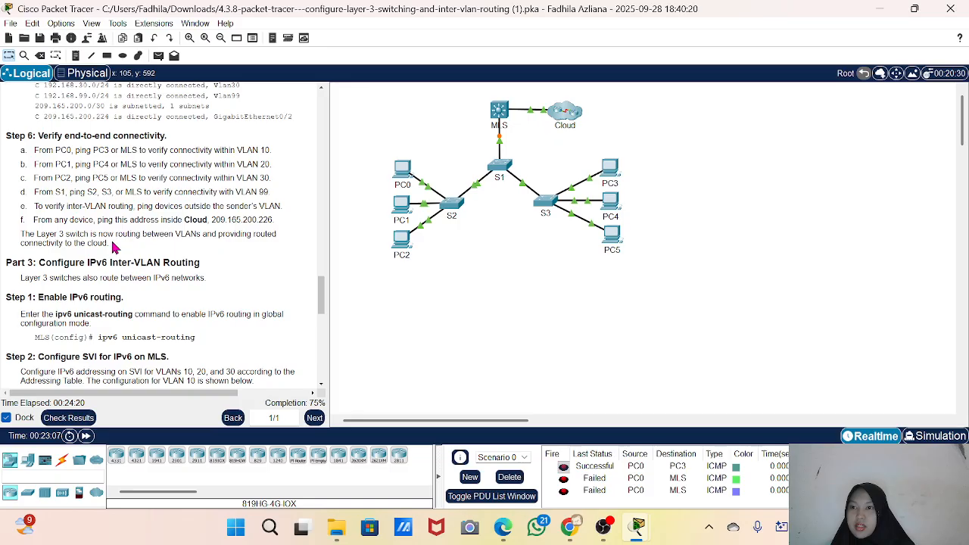
{"action": "scroll", "coordinate": [112, 247], "scroll_direction": "down", "scroll_amount": 2}
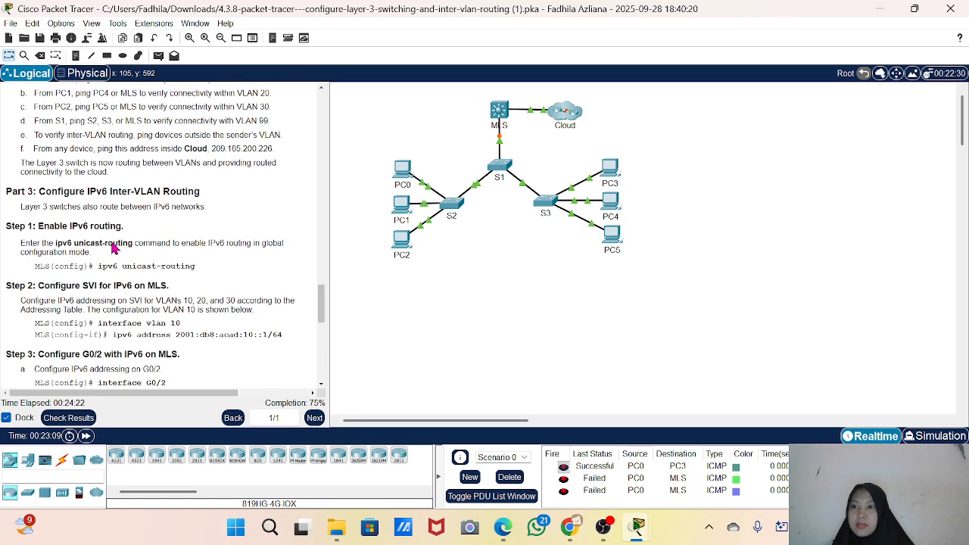
{"action": "scroll", "coordinate": [93, 165], "scroll_direction": "up", "scroll_amount": 1}
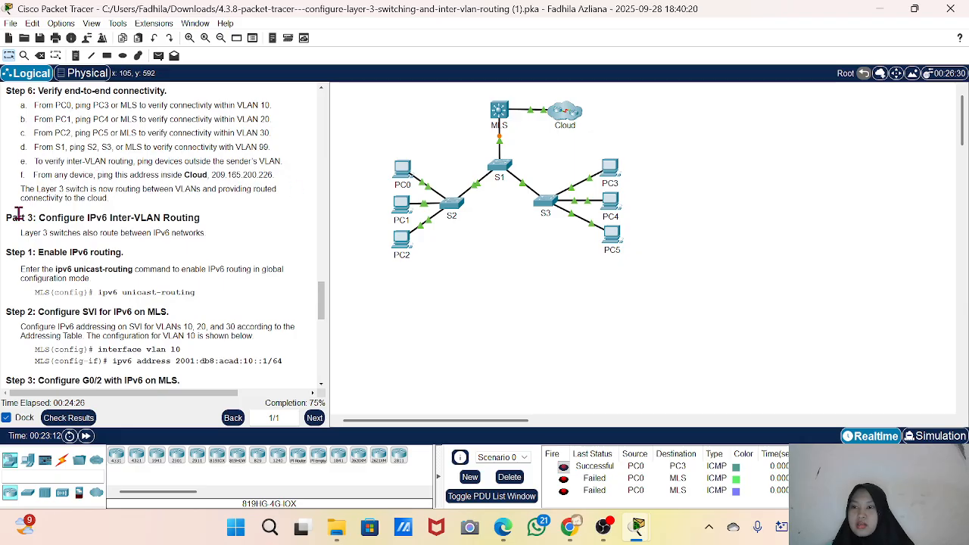
{"action": "left_click_drag", "start_coordinate": [3, 222], "coordinate": [213, 225]}
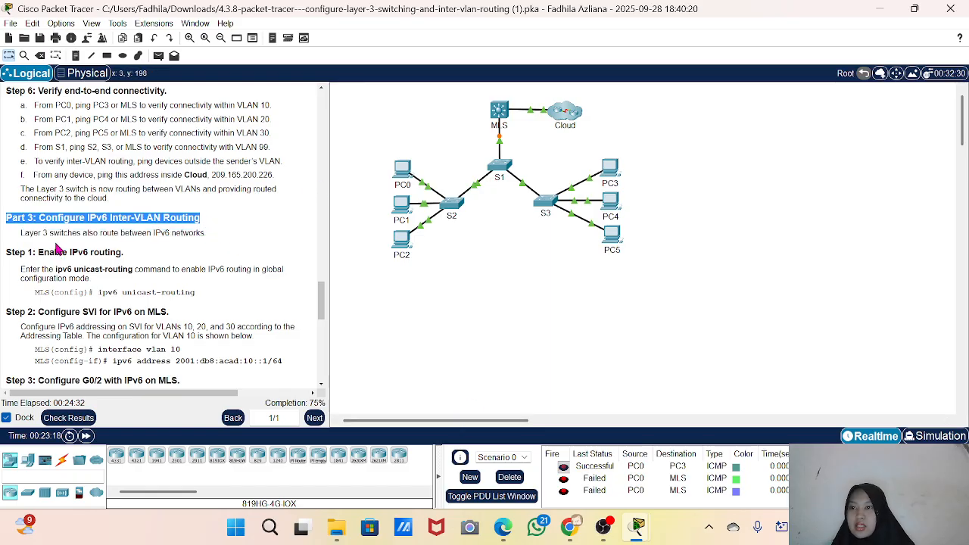
{"action": "scroll", "coordinate": [55, 247], "scroll_direction": "down", "scroll_amount": 3}
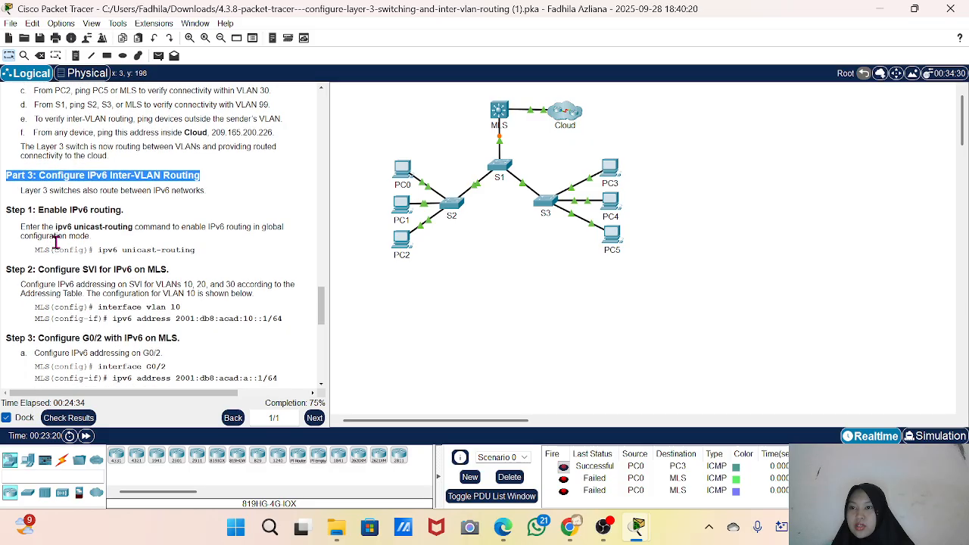
{"action": "left_click_drag", "start_coordinate": [21, 211], "coordinate": [119, 212]}
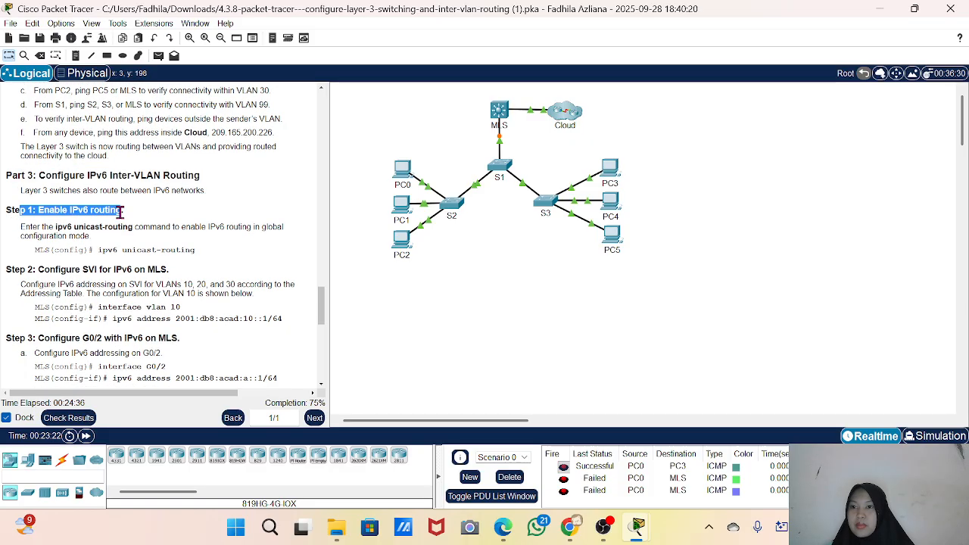
{"action": "left_click", "coordinate": [122, 212]}
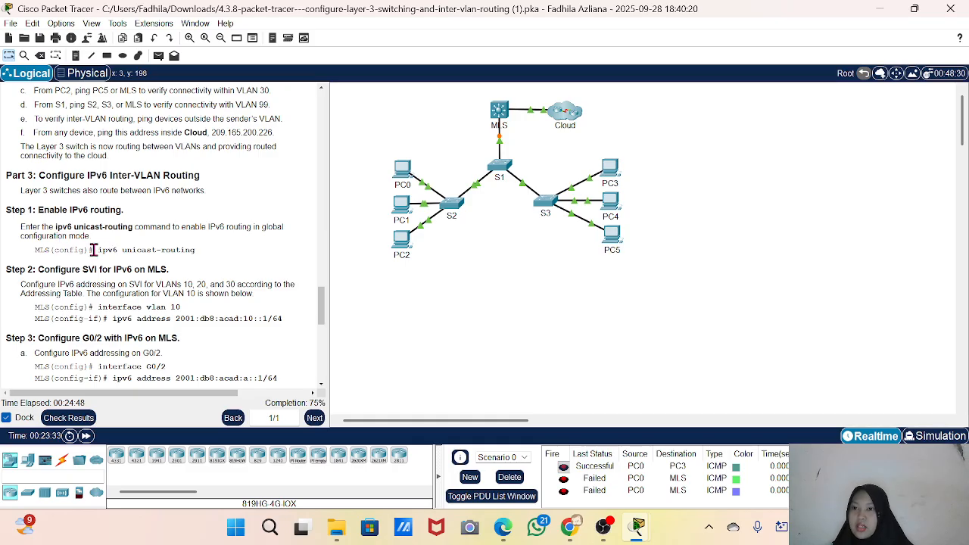
Step: Enter global configuration mode on MLS with config t and enable IPv6 routing with ipv6 unicast-routing
{"action": "left_click", "coordinate": [496, 109]}
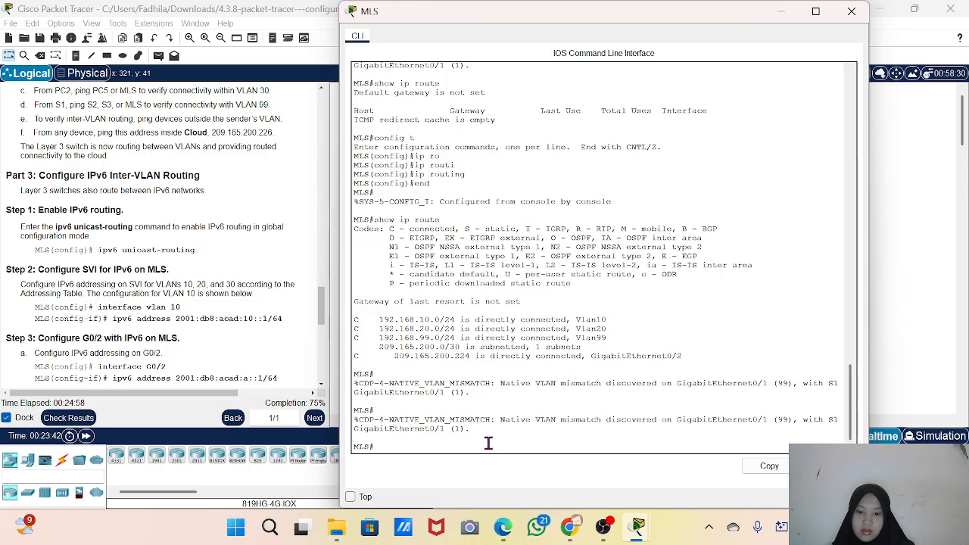
{"action": "type", "text": "config"}
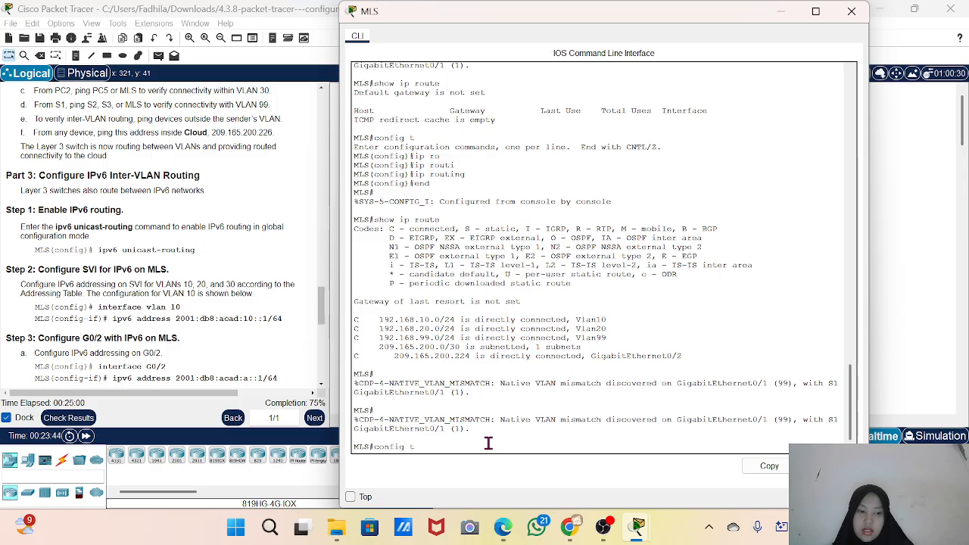
{"action": "type", "text": " t"}
{"action": "key", "text": "Return"}
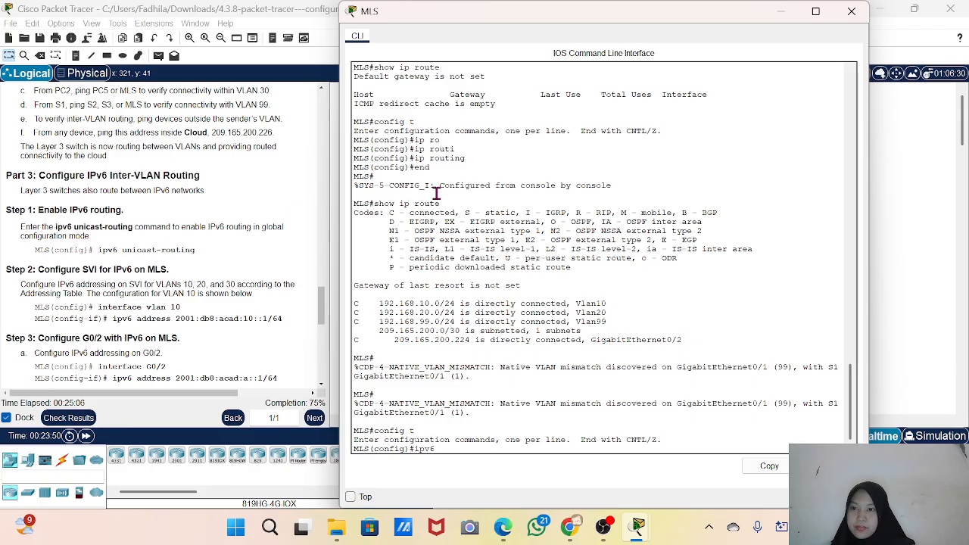
{"action": "type", "text": "un"}
{"action": "key", "text": "Tab"}
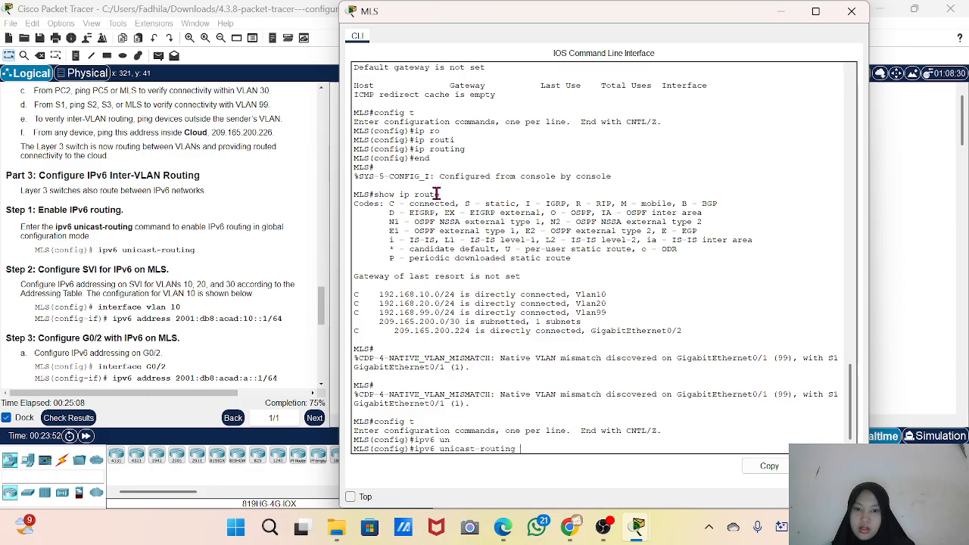
{"action": "key", "text": "Return"}
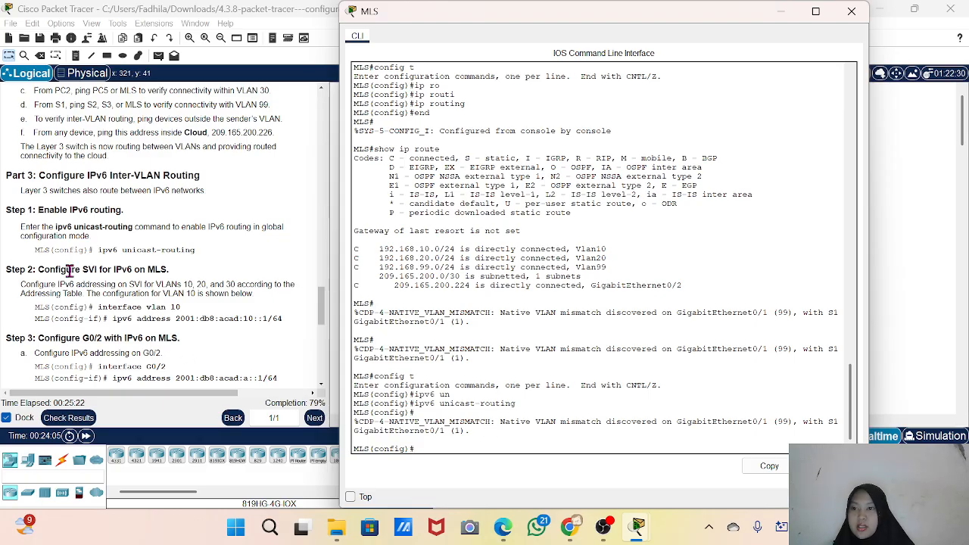
Step: Consult the Step 2 SVI instructions and enter interface configuration mode on MLS with int vlan 10
{"action": "scroll", "coordinate": [69, 271], "scroll_direction": "down", "scroll_amount": 1}
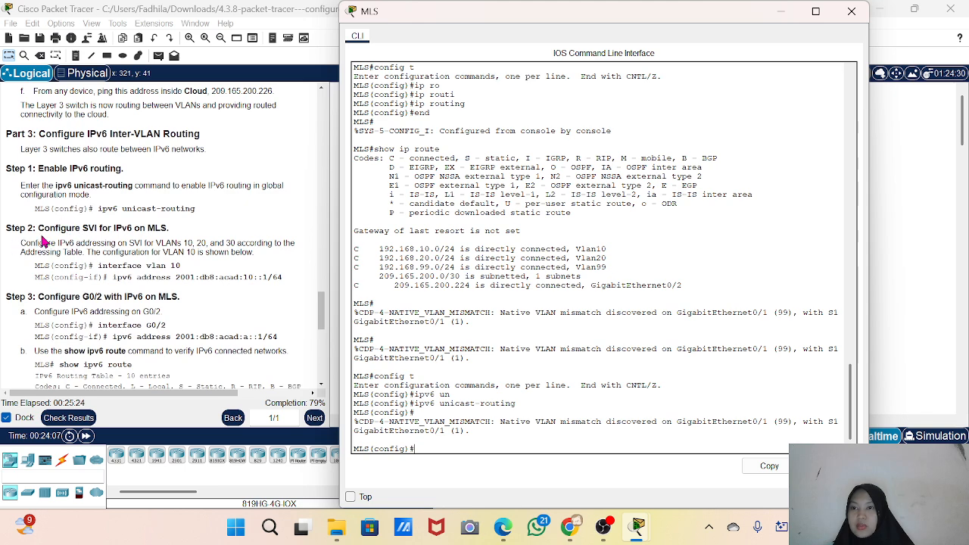
{"action": "scroll", "coordinate": [43, 240], "scroll_direction": "down", "scroll_amount": 1}
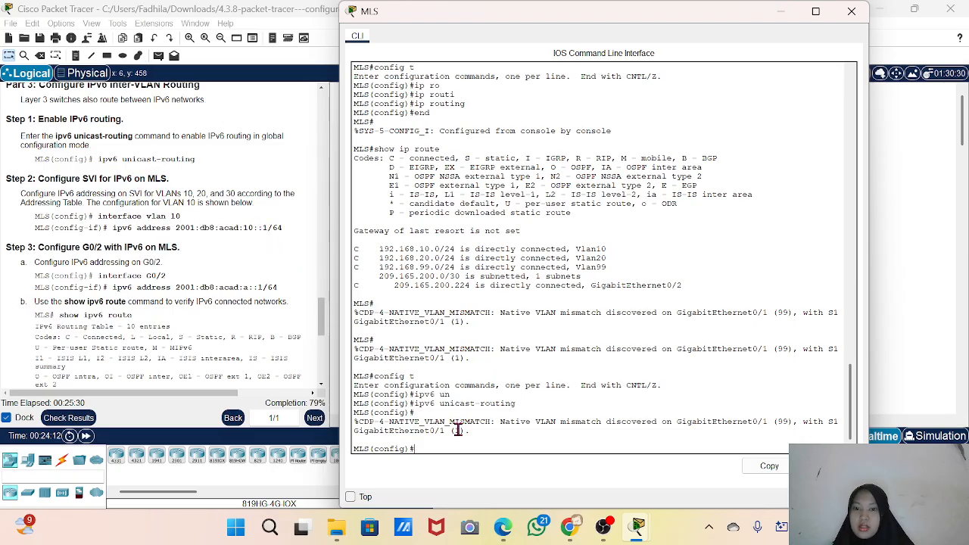
{"action": "type", "text": "int"}
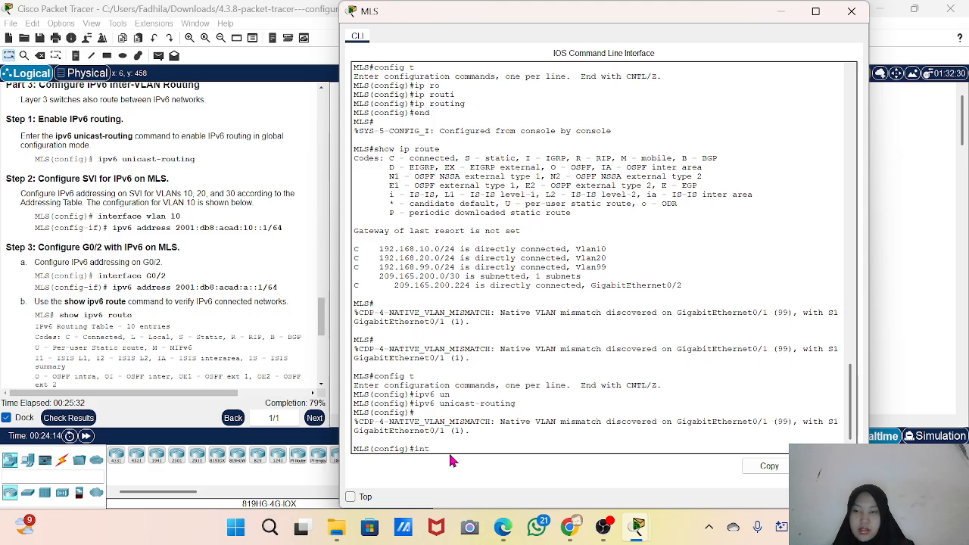
{"action": "type", "text": " vlan"}
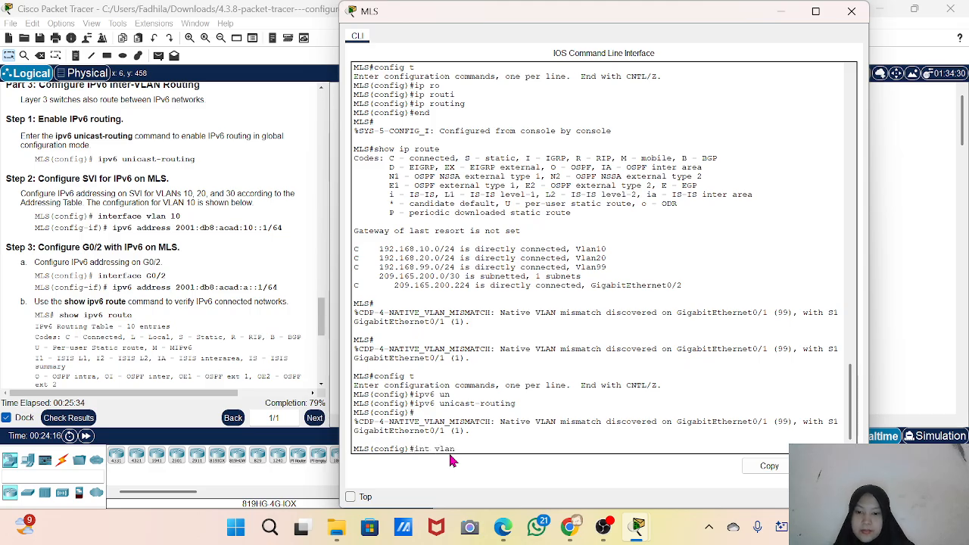
{"action": "type", "text": " 10"}
{"action": "key", "text": "Return"}
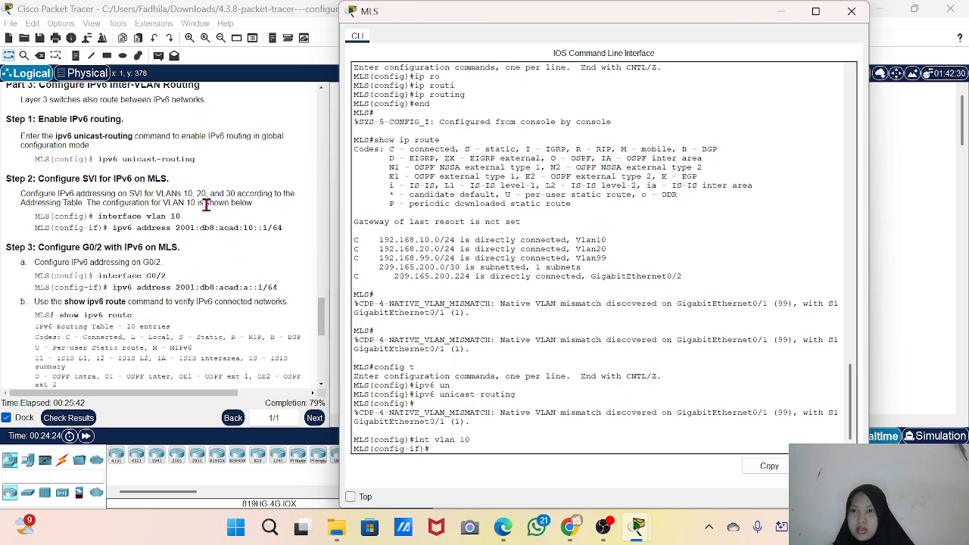
Step: Review the Step 2 and Step 3 instructions for IPv6 addressing on the SVIs and G0/2
{"action": "scroll", "coordinate": [225, 202], "scroll_direction": "down", "scroll_amount": 3}
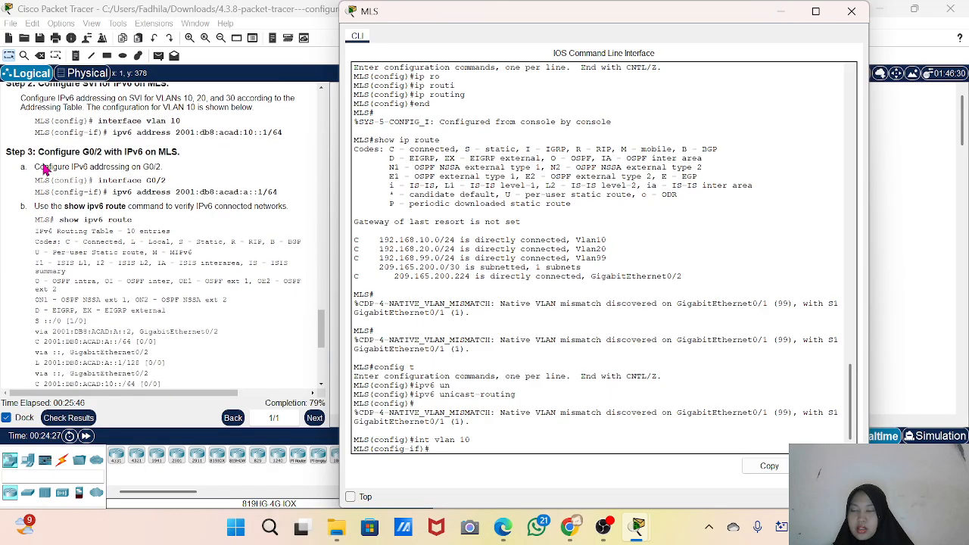
{"action": "scroll", "coordinate": [44, 167], "scroll_direction": "up", "scroll_amount": 1}
{"action": "left_click", "coordinate": [568, 392]}
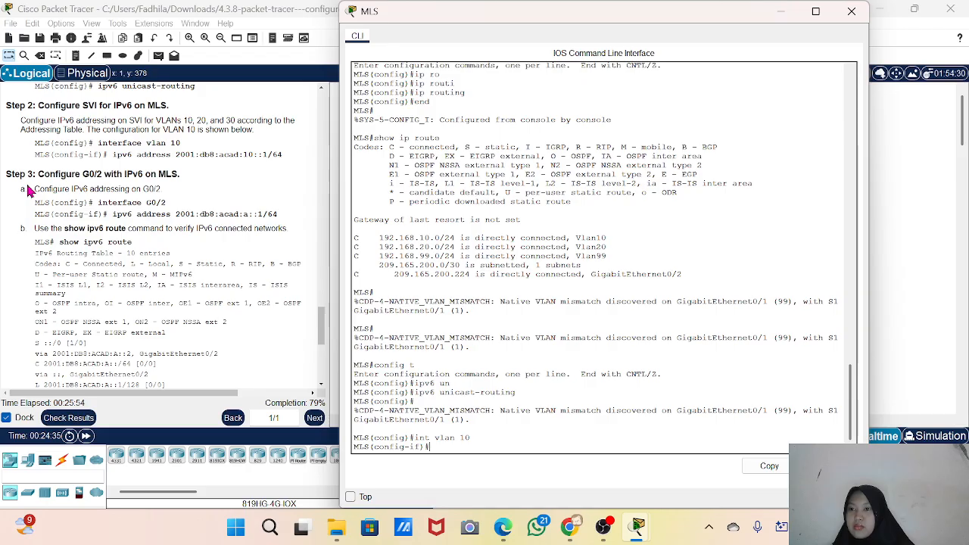
{"action": "scroll", "coordinate": [27, 191], "scroll_direction": "down", "scroll_amount": 2}
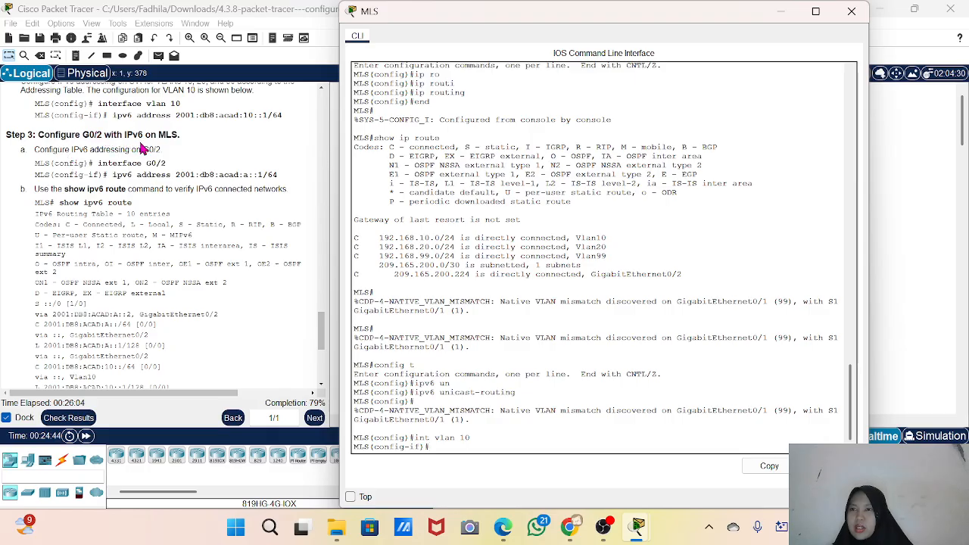
{"action": "scroll", "coordinate": [140, 148], "scroll_direction": "down", "scroll_amount": 1}
{"action": "scroll", "coordinate": [140, 149], "scroll_direction": "up", "scroll_amount": 3}
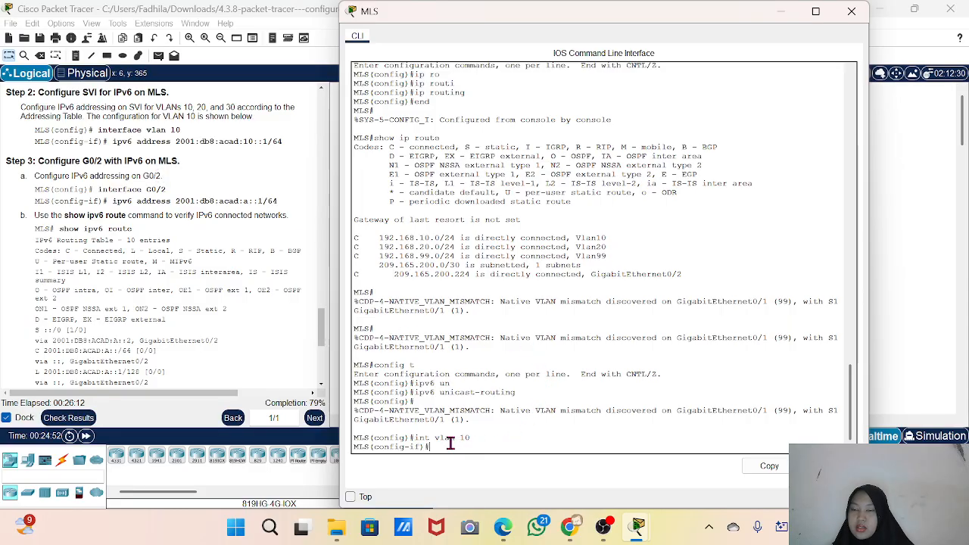
{"action": "scroll", "coordinate": [214, 302], "scroll_direction": "up", "scroll_amount": 1}
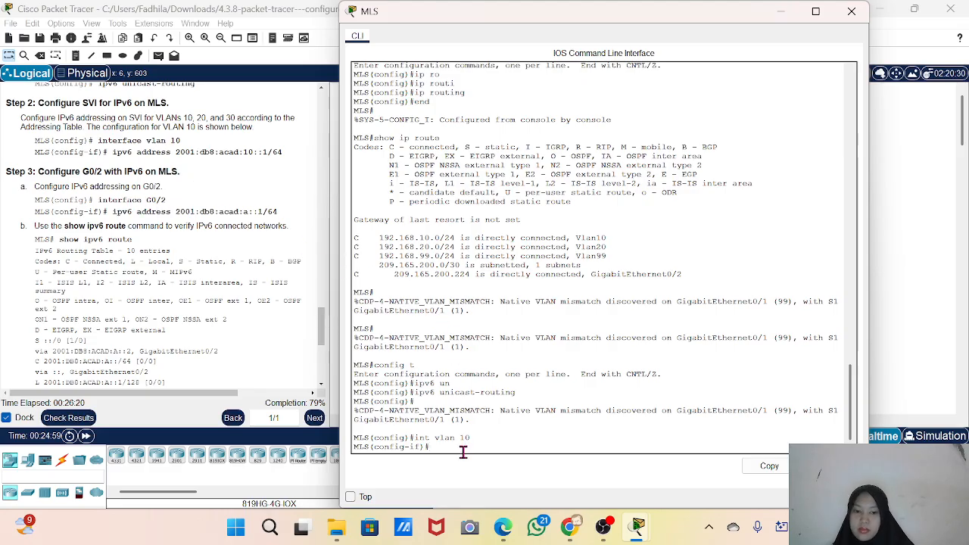
Step: Configure MLS interface g0/2 with ipv6 address 2001:db8:acad:a::1/64, copied from the Step 3 instructions, and return to privileged mode with end
{"action": "type", "text": "int"}
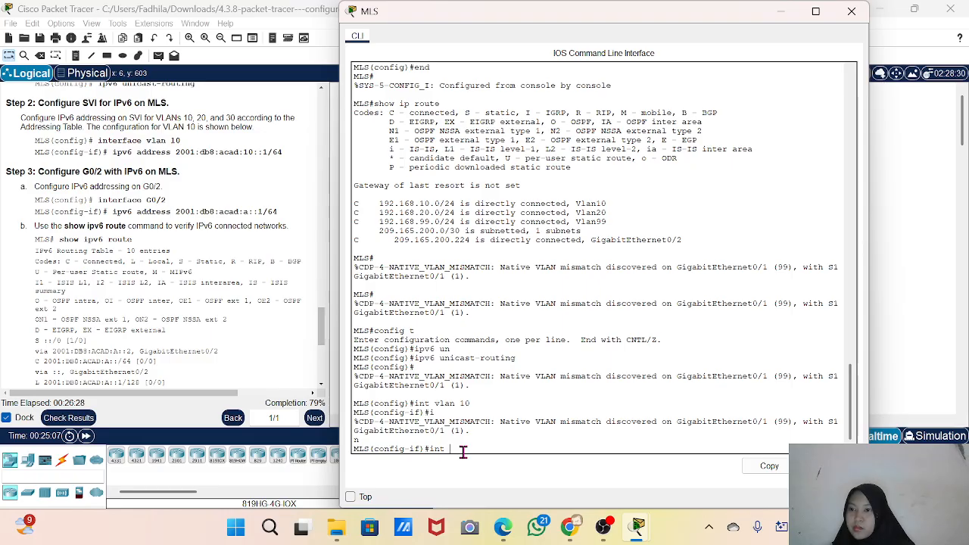
{"action": "type", "text": "g0/2"}
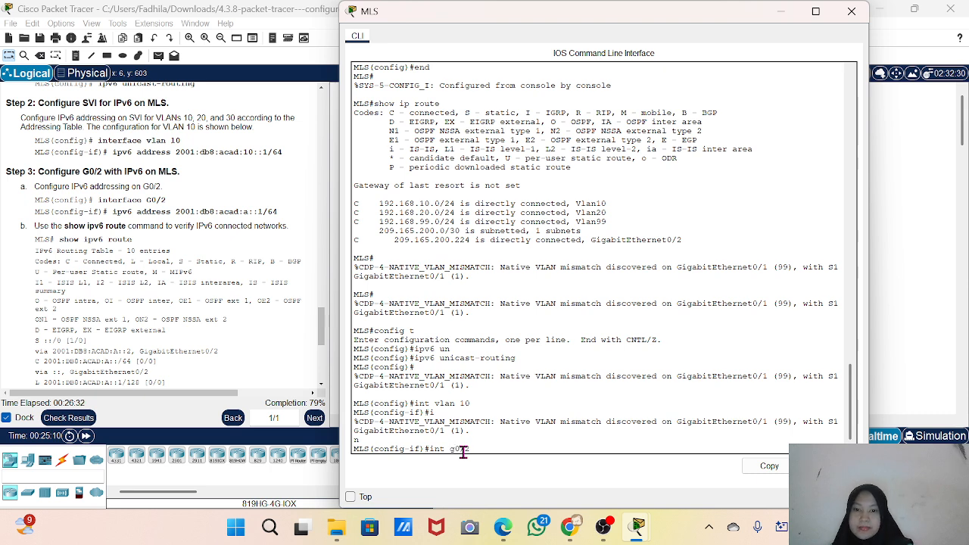
{"action": "key", "text": "Return"}
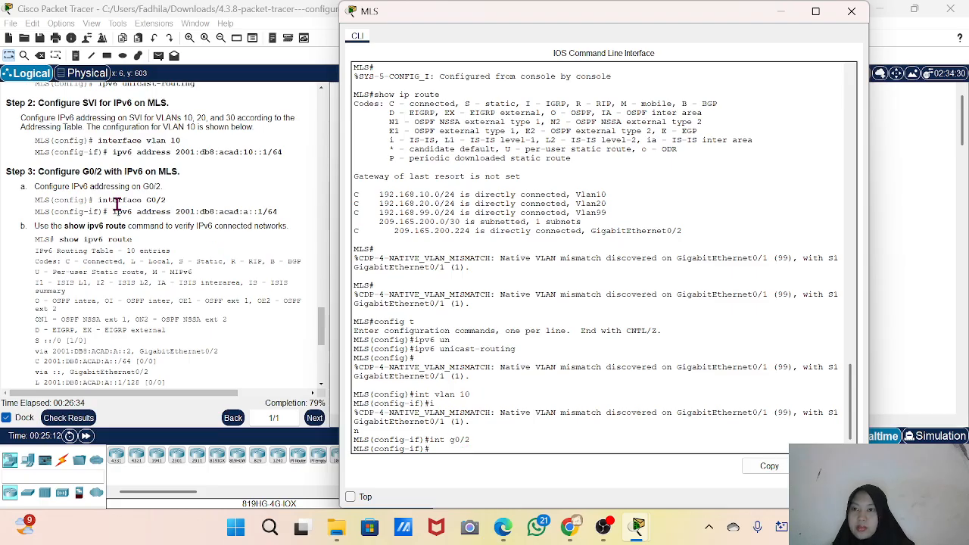
{"action": "left_click_drag", "start_coordinate": [112, 211], "coordinate": [282, 215]}
{"action": "right_click", "coordinate": [218, 211]}
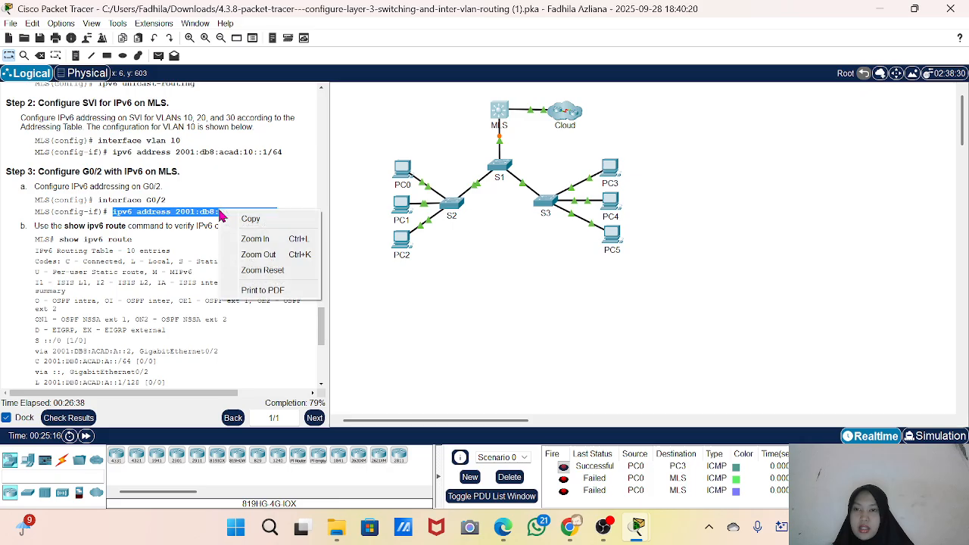
{"action": "left_click", "coordinate": [250, 216]}
{"action": "left_click", "coordinate": [500, 106]}
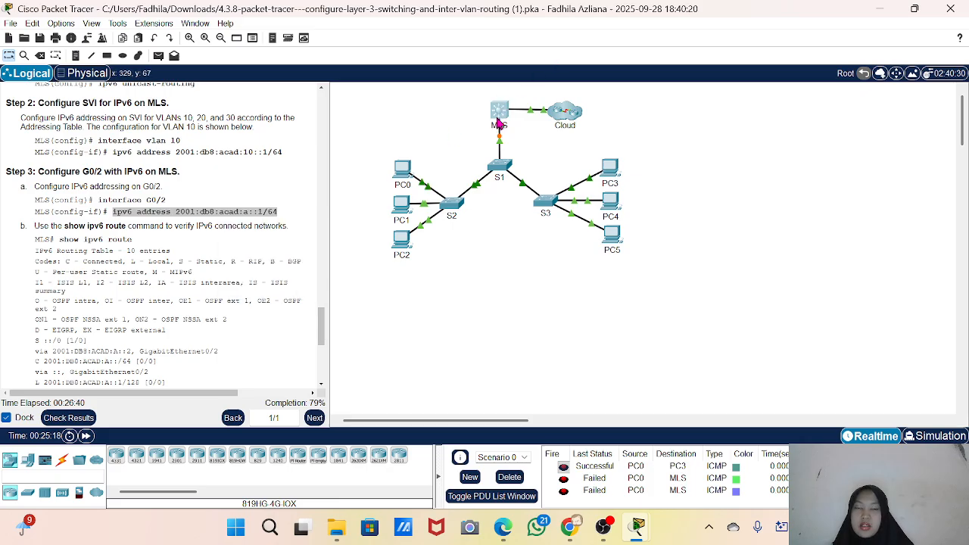
{"action": "right_click", "coordinate": [493, 421]}
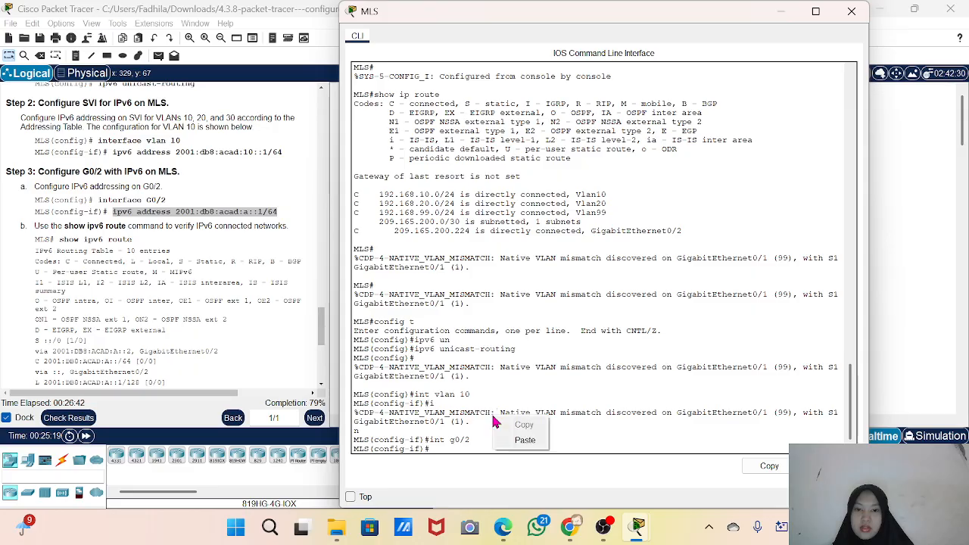
{"action": "left_click", "coordinate": [525, 439]}
{"action": "key", "text": "Return"}
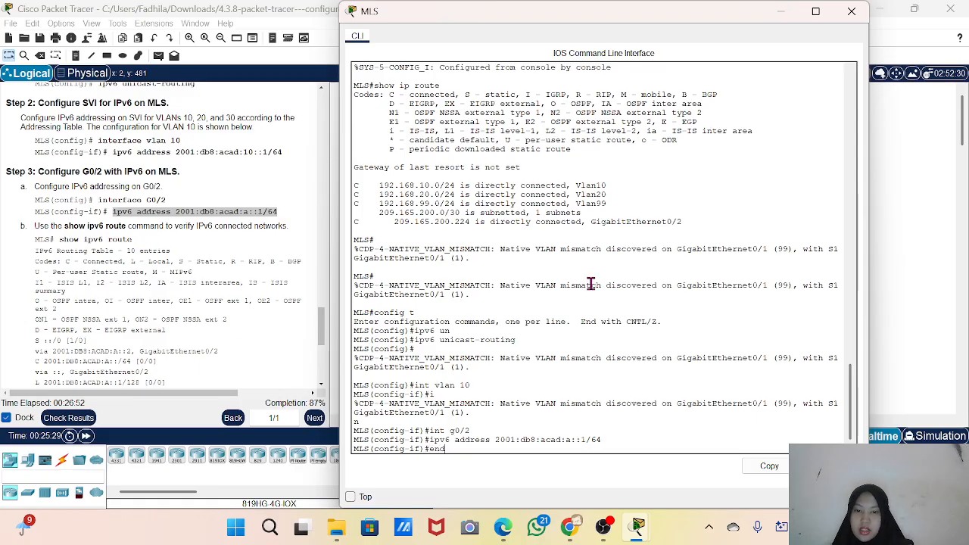
{"action": "key", "text": "Return"}
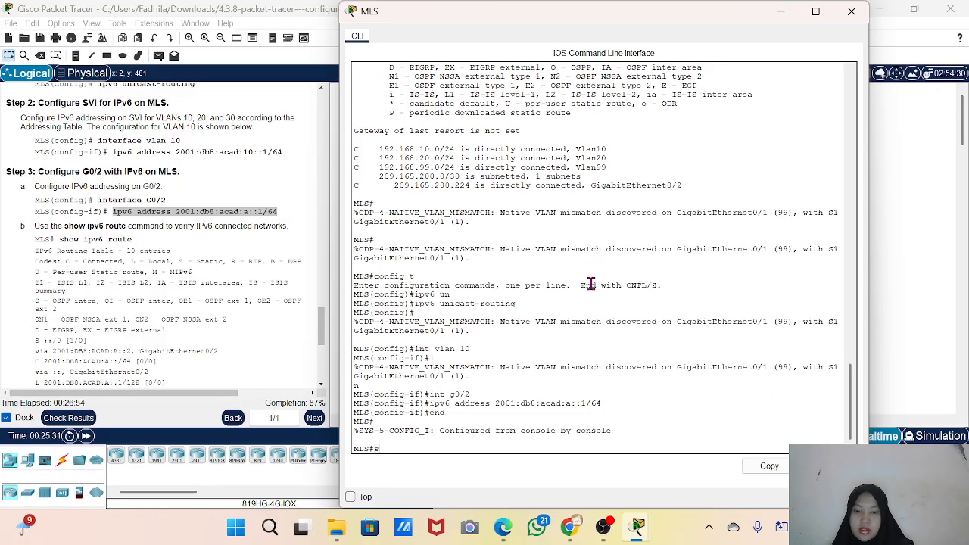
Step: Try to list the connected IPv6 routes on MLS with show ipv6 connected route
{"action": "type", "text": "show"}
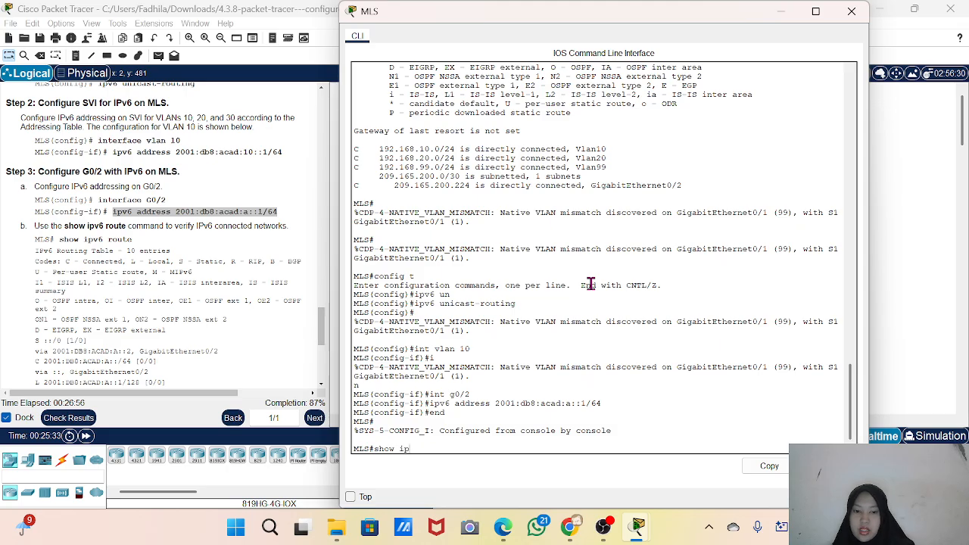
{"action": "type", "text": " ip"}
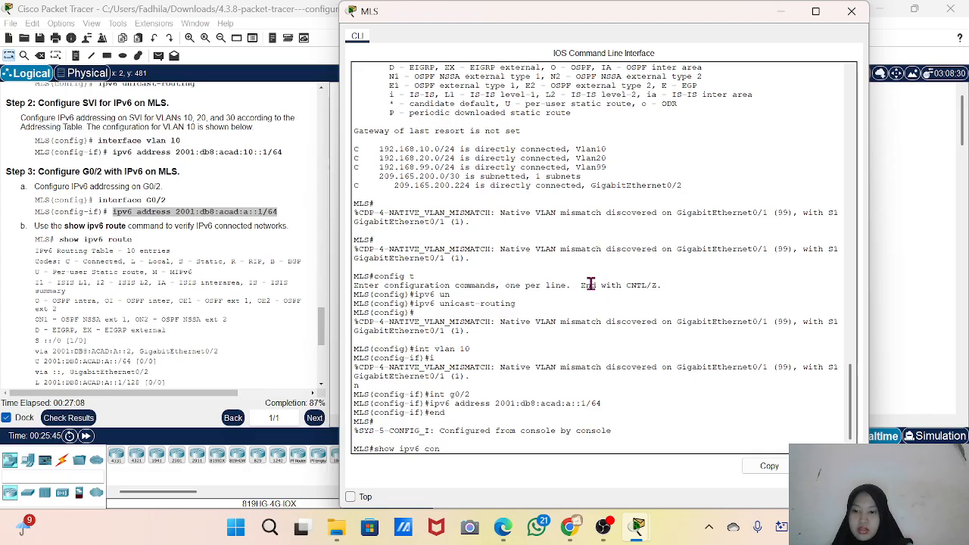
{"action": "key", "text": "Tab"}
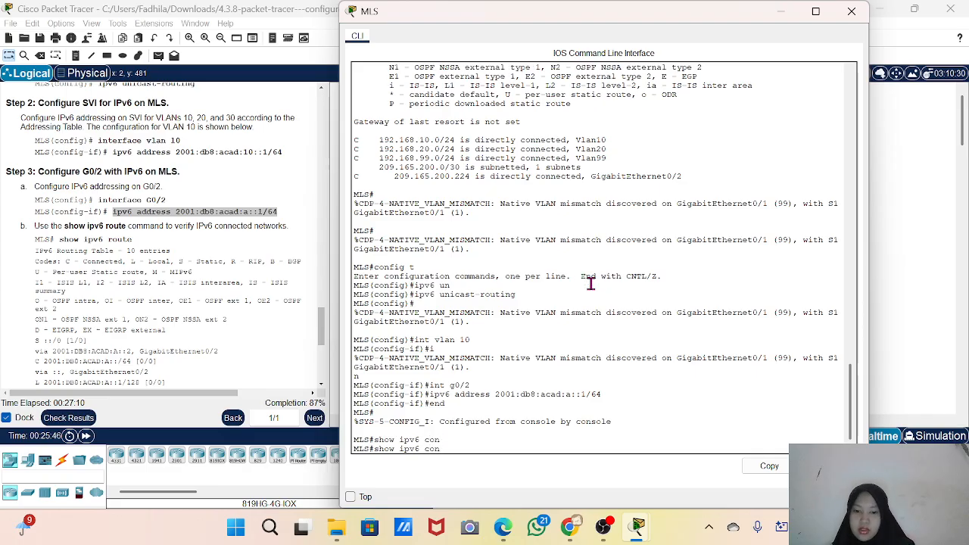
{"action": "type", "text": "ne"}
{"action": "key", "text": "Tab"}
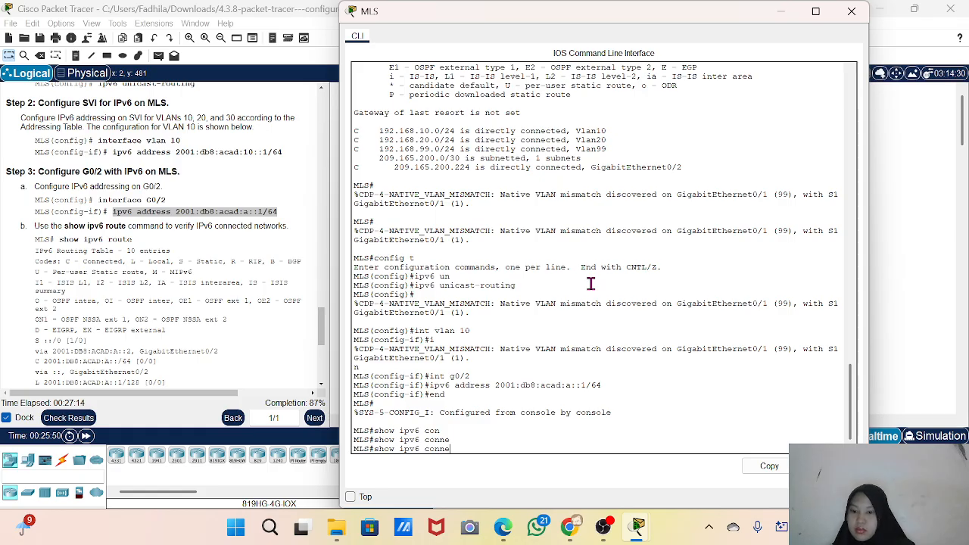
{"action": "type", "text": "cted"}
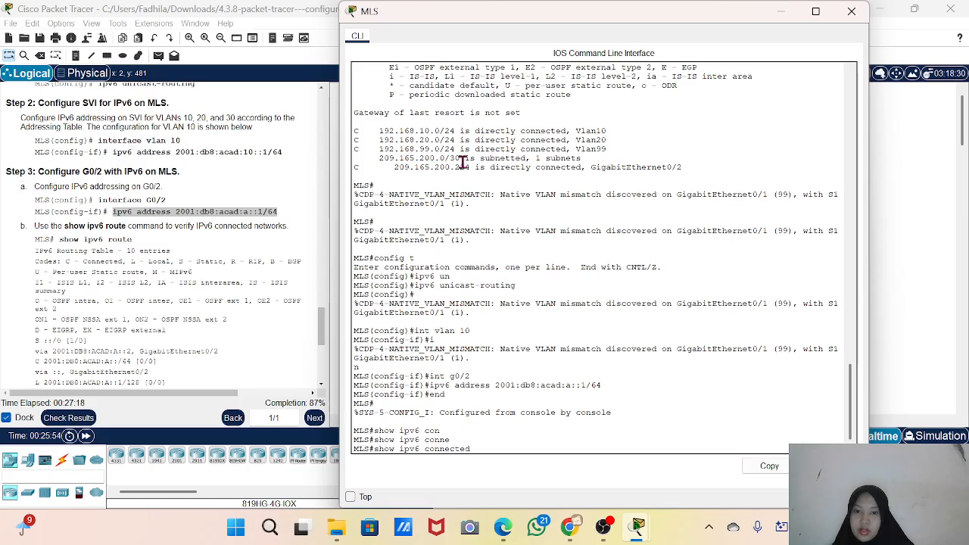
{"action": "type", "text": " route"}
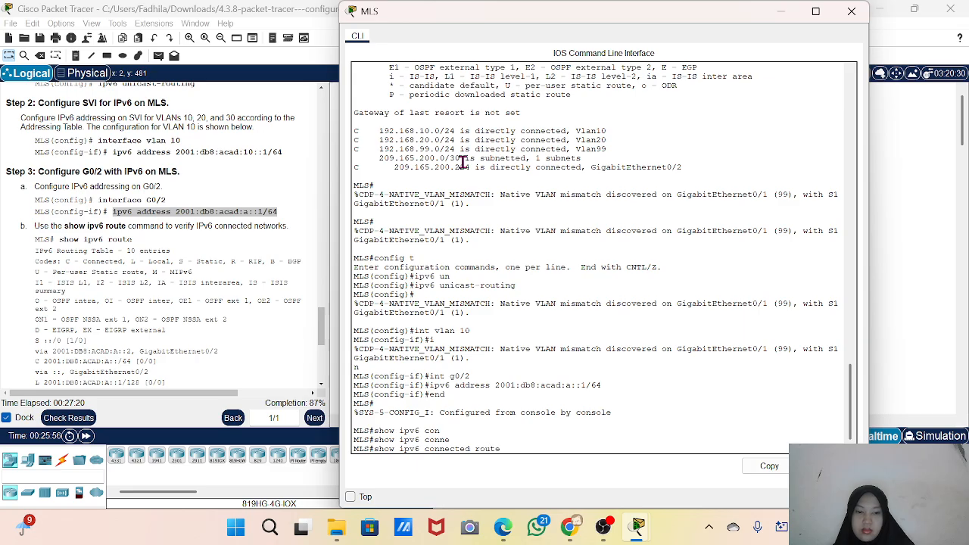
{"action": "key", "text": "Return"}
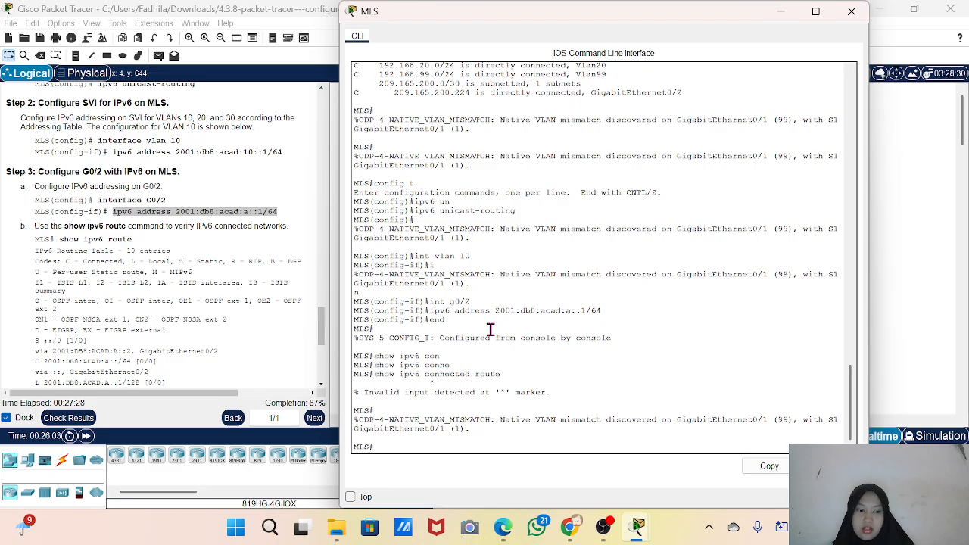
Step: Display the complete IPv6 routing table on MLS with show ipv6 route
{"action": "key", "text": "Up"}
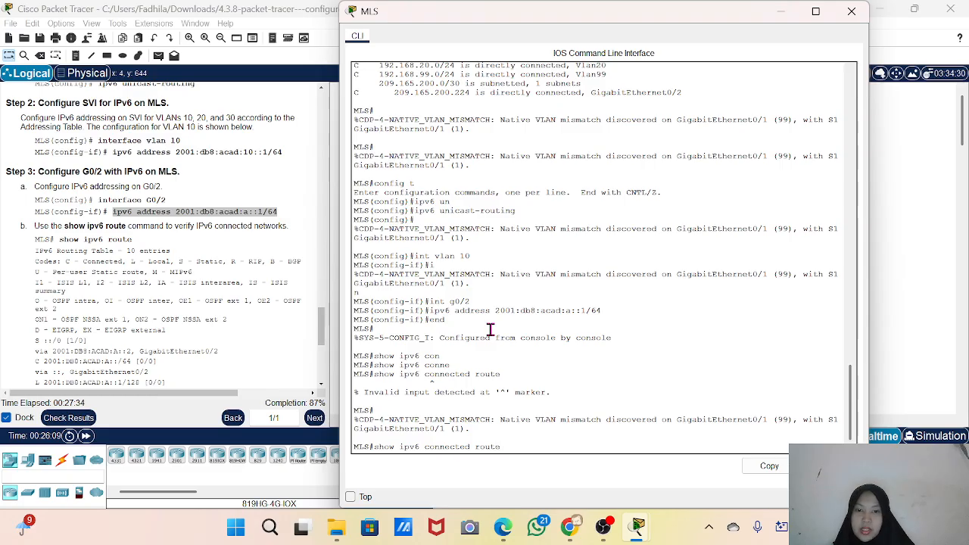
{"action": "key", "text": "Left"}
{"action": "key", "text": "Left"}
{"action": "key", "text": "Left"}
{"action": "key", "text": "Left"}
{"action": "key", "text": "Left"}
{"action": "key", "text": "BackSpace"}
{"action": "key", "text": "BackSpace"}
{"action": "key", "text": "BackSpace"}
{"action": "key", "text": "BackSpace"}
{"action": "key", "text": "BackSpace"}
{"action": "key", "text": "BackSpace"}
{"action": "key", "text": "BackSpace"}
{"action": "key", "text": "BackSpace"}
{"action": "key", "text": "BackSpace"}
{"action": "key", "text": "BackSpace"}
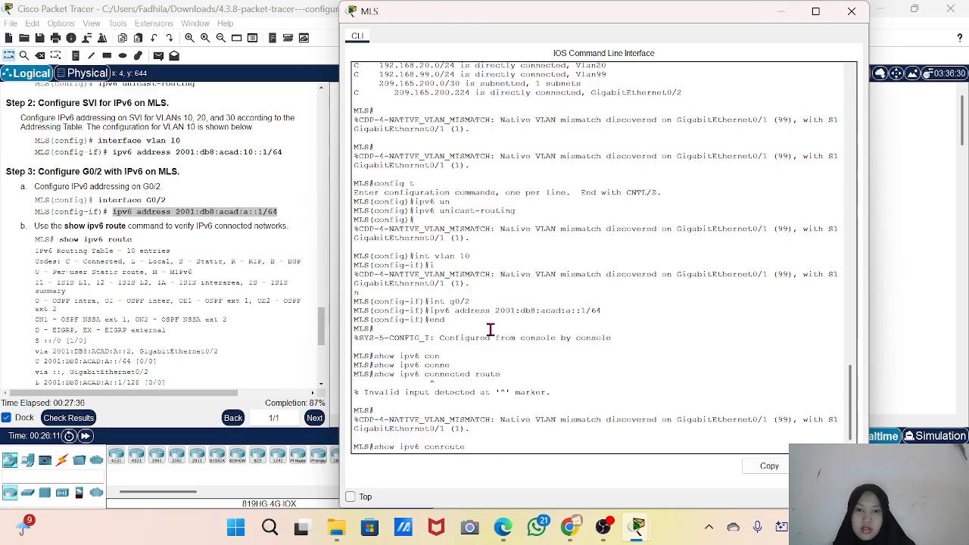
{"action": "key", "text": "Return"}
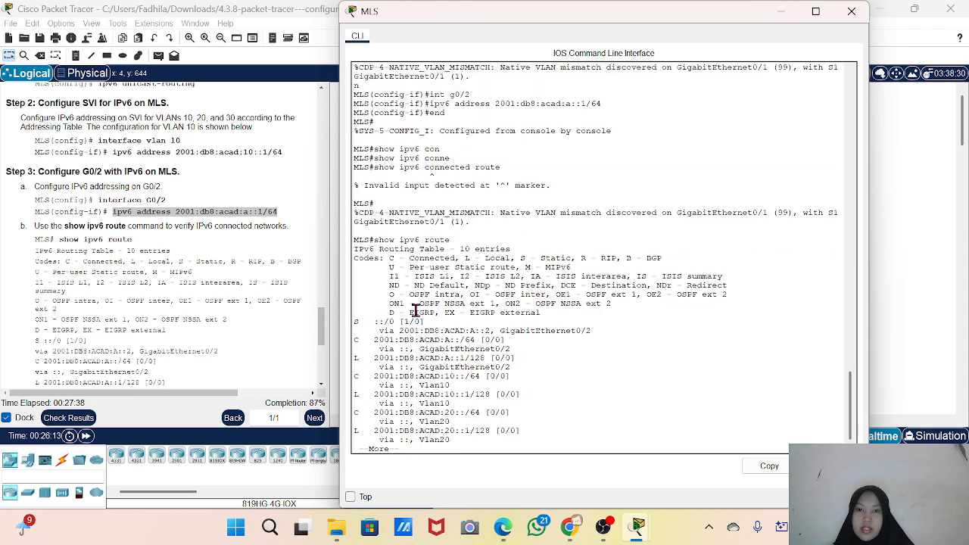
{"action": "key", "text": "space"}
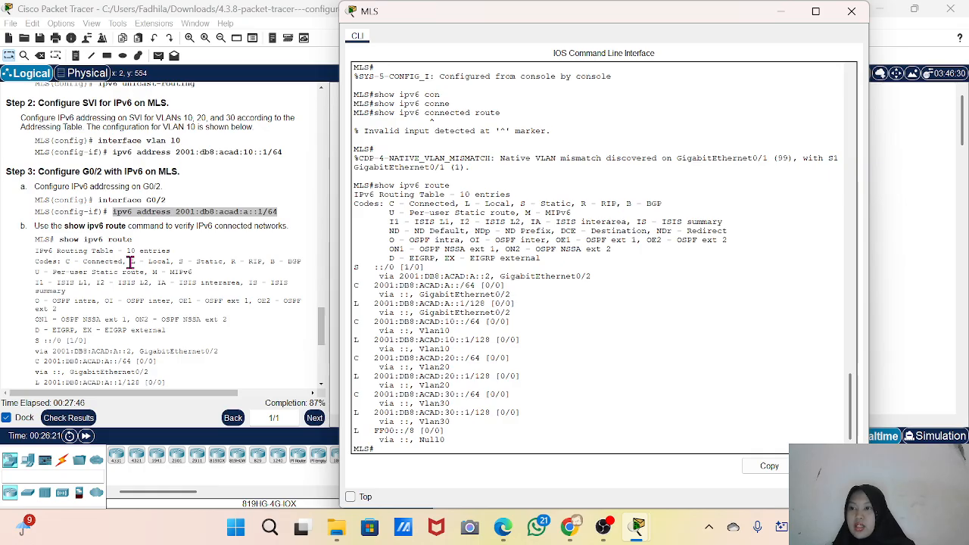
Step: Compare the MLS IPv6 routes with the Step 3 sample output and read the Step 4 connectivity instructions
{"action": "scroll", "coordinate": [461, 345], "scroll_direction": "down", "scroll_amount": 1}
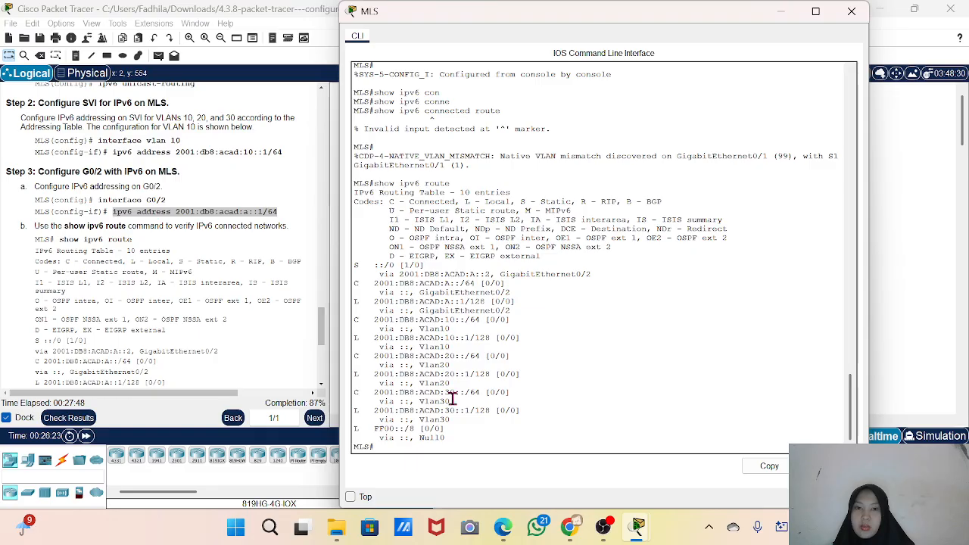
{"action": "scroll", "coordinate": [153, 355], "scroll_direction": "down", "scroll_amount": 5}
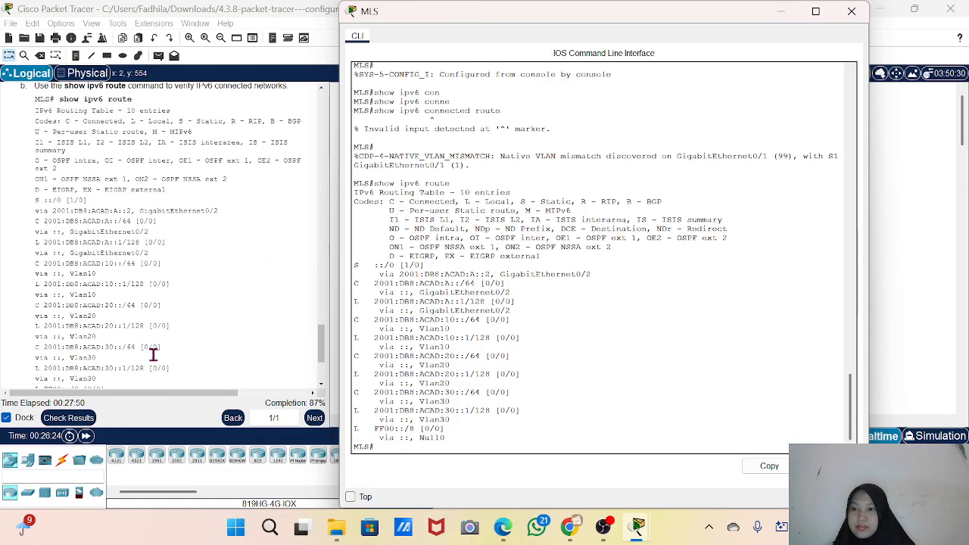
{"action": "scroll", "coordinate": [153, 355], "scroll_direction": "down", "scroll_amount": 3}
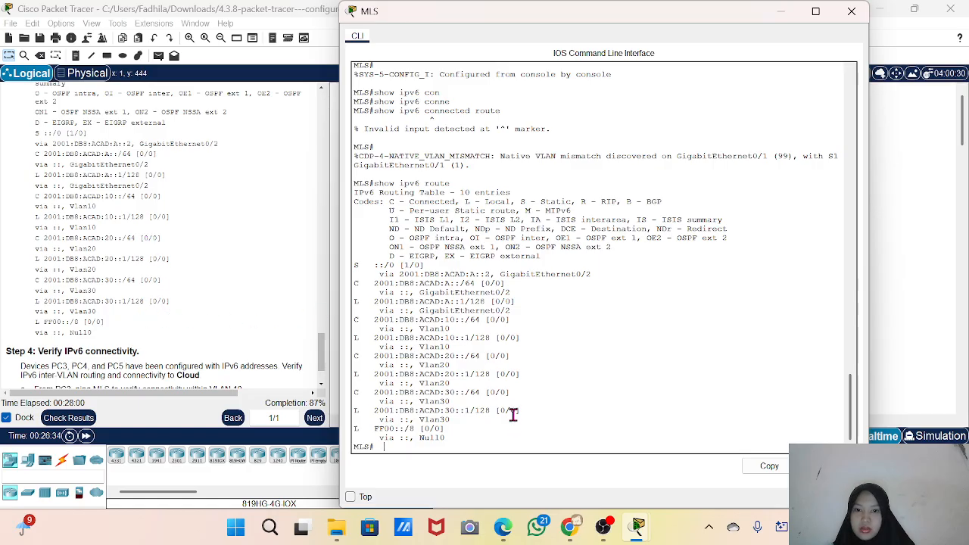
{"action": "left_click_drag", "start_coordinate": [522, 410], "coordinate": [370, 299]}
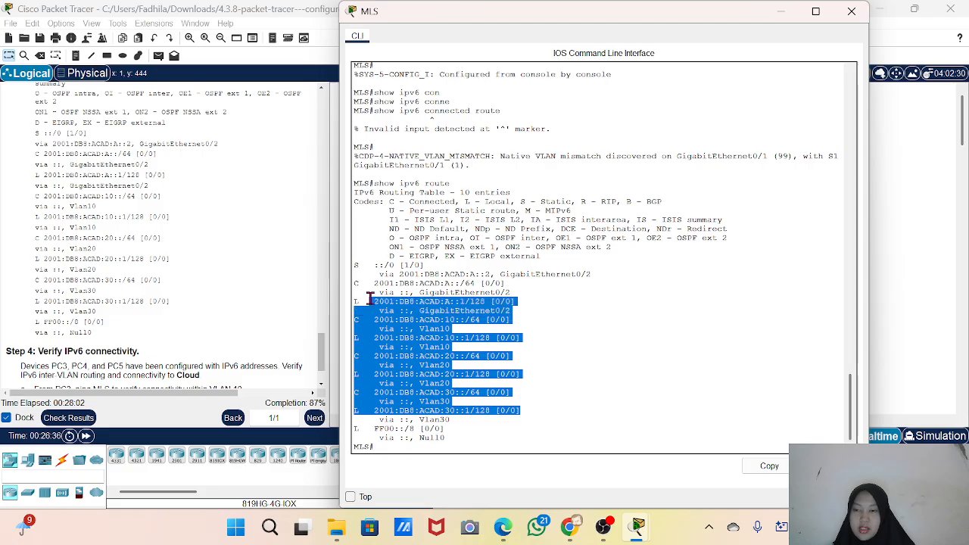
{"action": "left_click", "coordinate": [370, 300]}
{"action": "scroll", "coordinate": [190, 288], "scroll_direction": "down", "scroll_amount": 2}
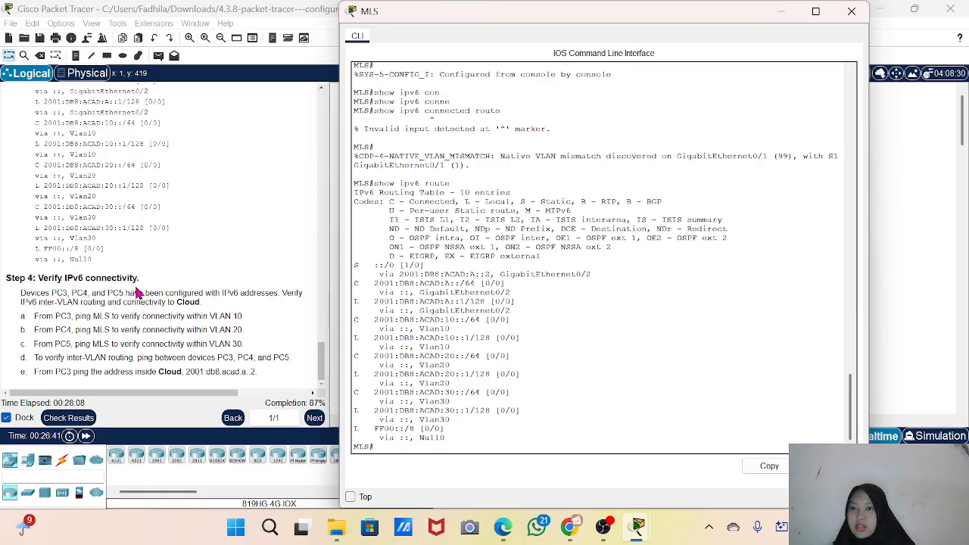
{"action": "scroll", "coordinate": [137, 293], "scroll_direction": "up", "scroll_amount": 1}
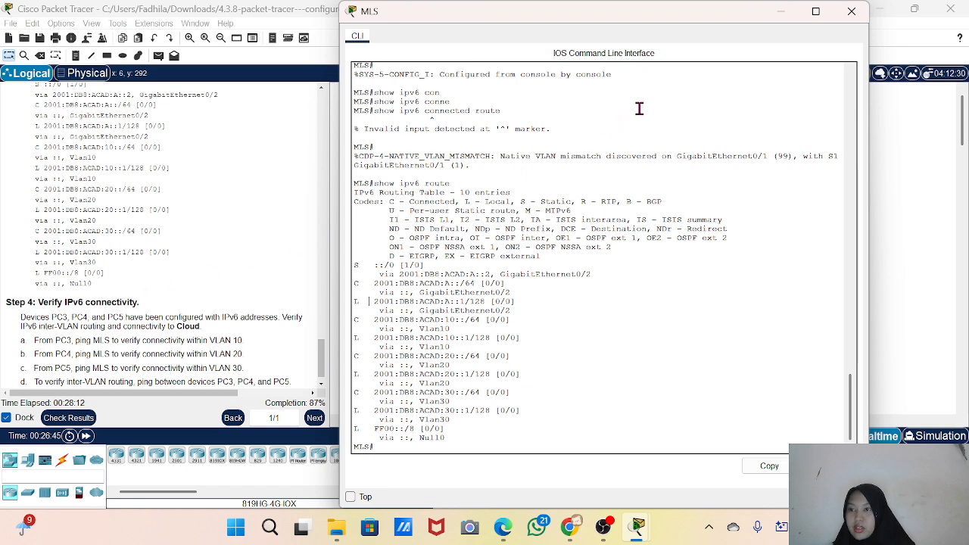
Step: Check the activity results and examine the assessment items for incorrect entries, then close the results
{"action": "left_click", "coordinate": [787, 11]}
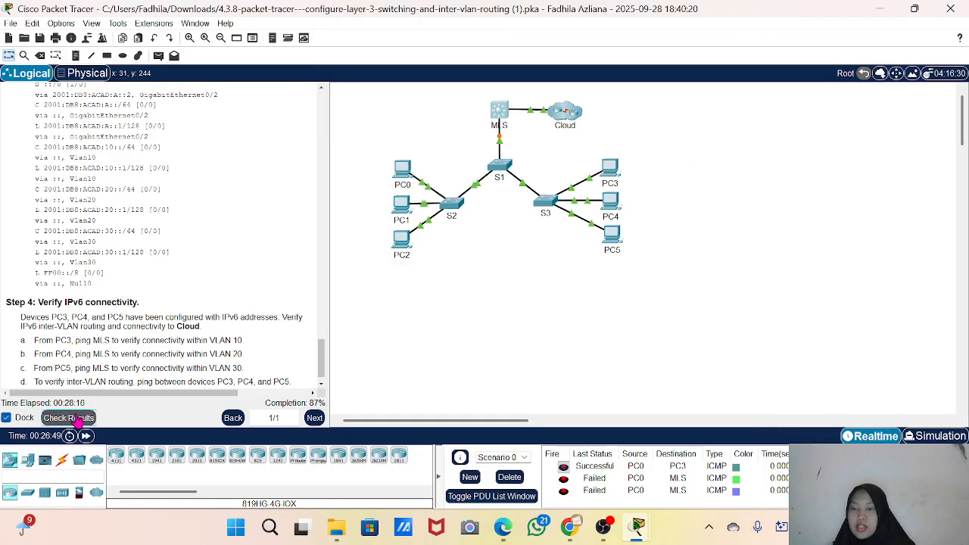
{"action": "left_click", "coordinate": [76, 419]}
{"action": "left_click", "coordinate": [139, 82]}
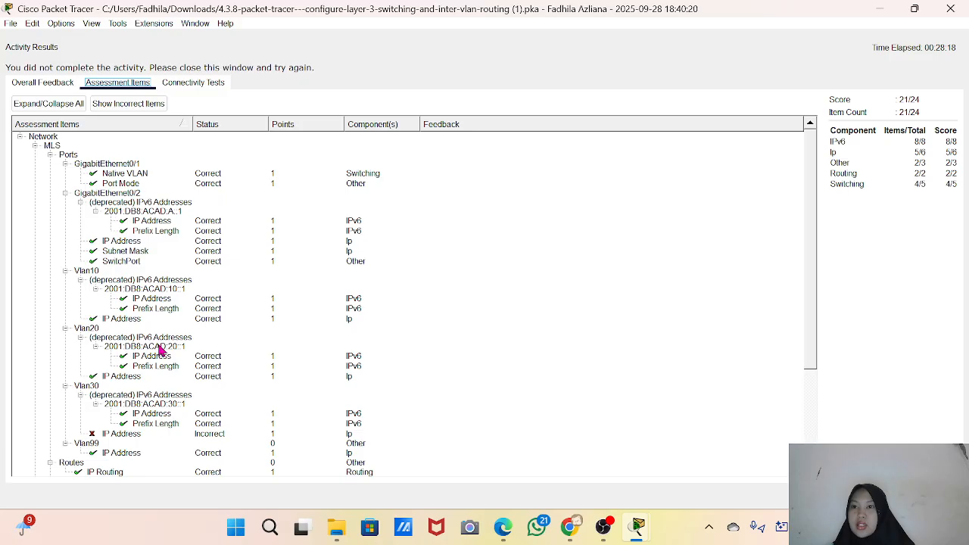
{"action": "scroll", "coordinate": [160, 350], "scroll_direction": "down", "scroll_amount": 5}
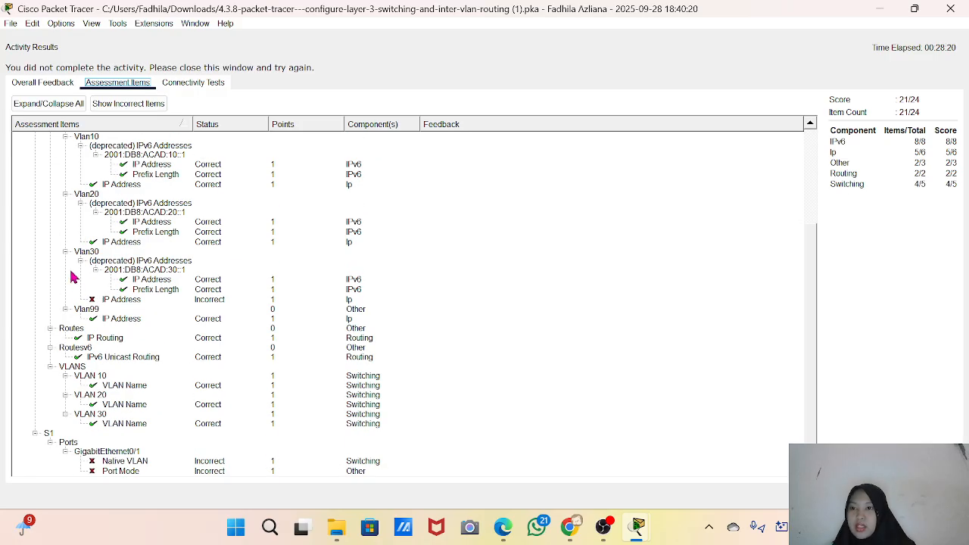
{"action": "scroll", "coordinate": [71, 278], "scroll_direction": "up", "scroll_amount": 1}
{"action": "scroll", "coordinate": [70, 277], "scroll_direction": "up", "scroll_amount": 4}
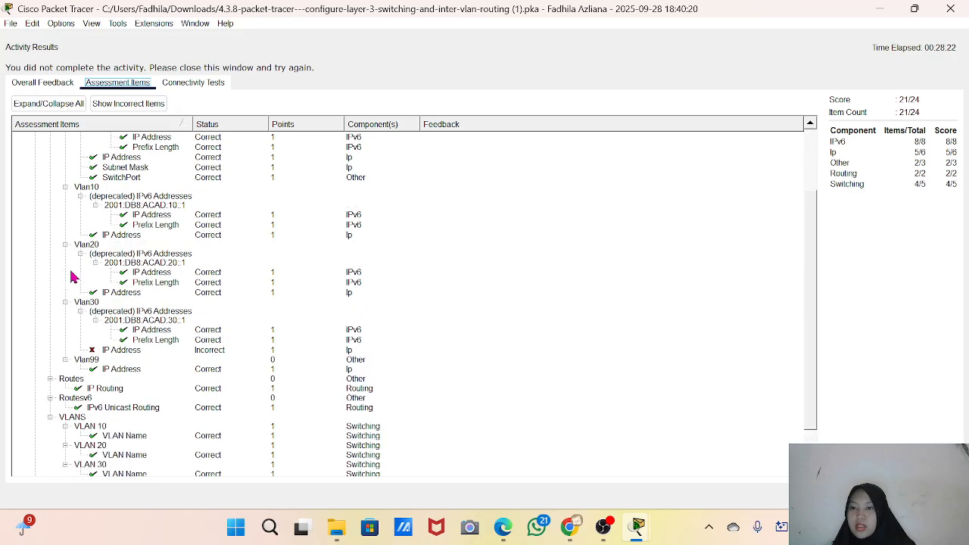
{"action": "scroll", "coordinate": [70, 278], "scroll_direction": "up", "scroll_amount": 3}
{"action": "scroll", "coordinate": [70, 277], "scroll_direction": "down", "scroll_amount": 5}
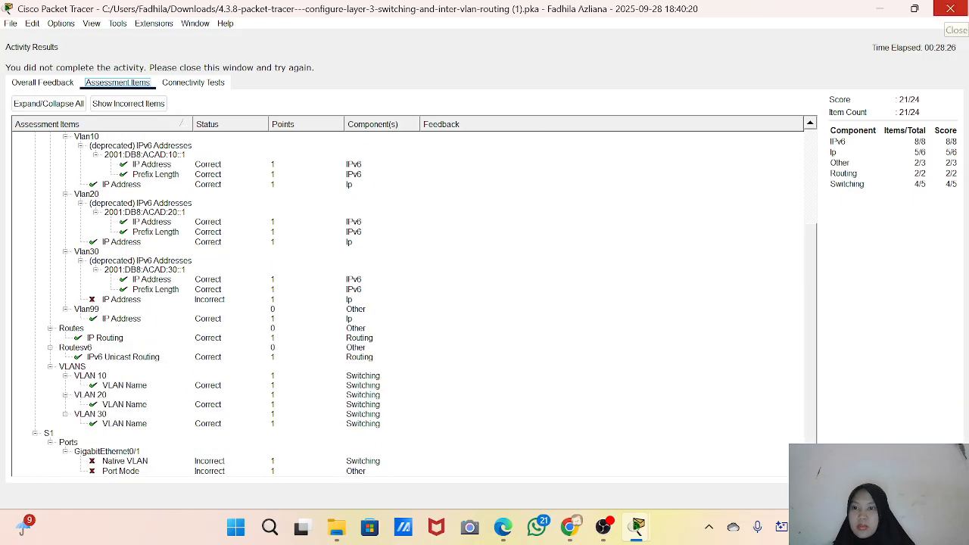
{"action": "left_click", "coordinate": [951, 9]}
Step: Reopen the MLS command line, enter global configuration mode with config t, and enter interface configuration mode with int vlan 30
{"action": "left_click", "coordinate": [497, 119]}
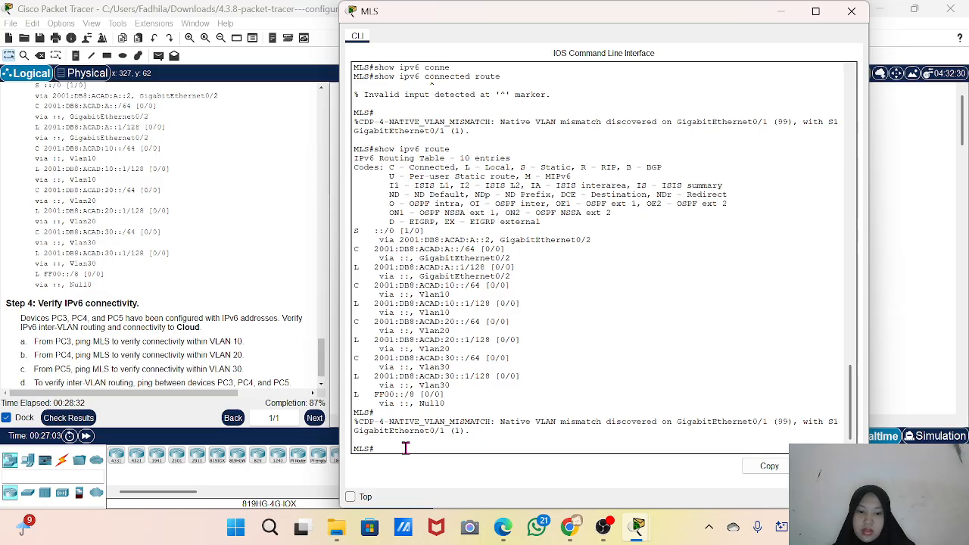
{"action": "type", "text": "con"}
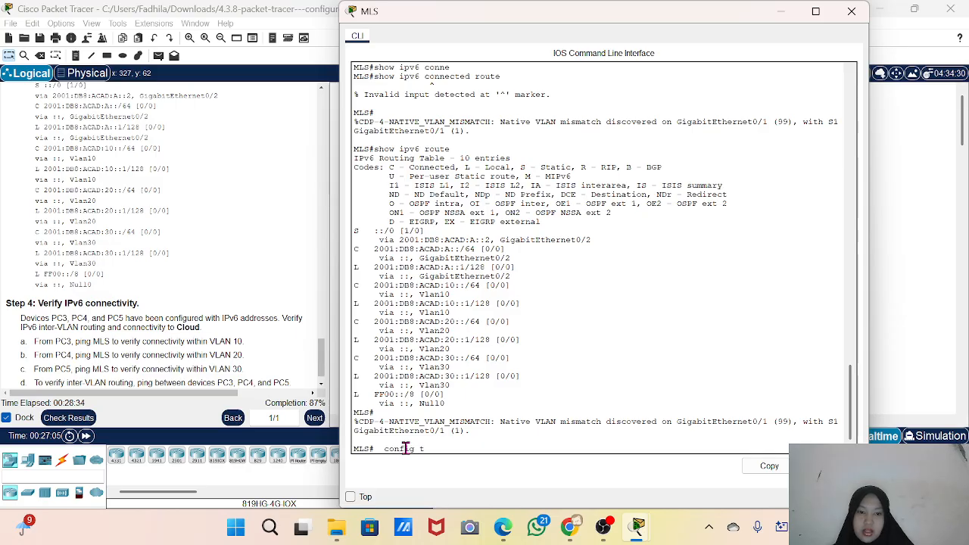
{"action": "type", "text": "fig t"}
{"action": "key", "text": "Return"}
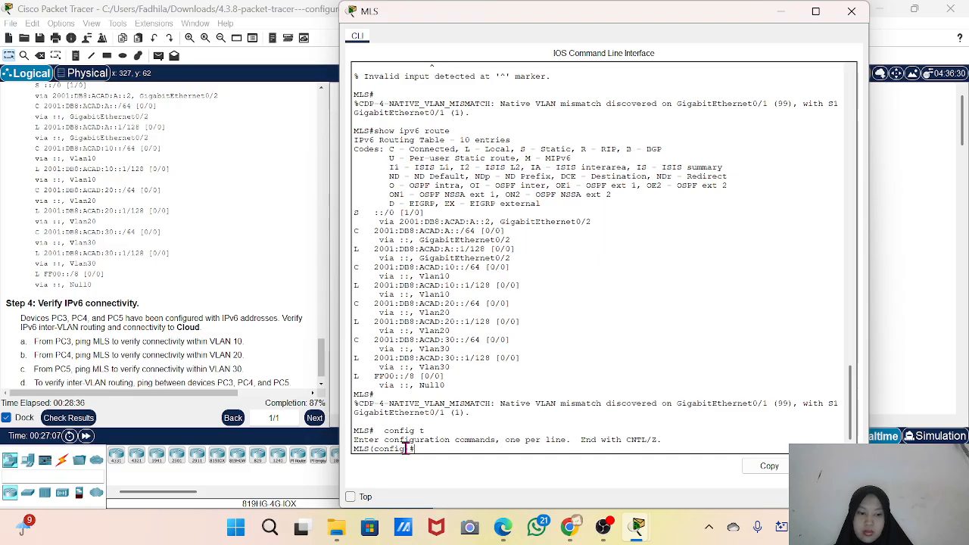
{"action": "key", "text": "Up"}
{"action": "key", "text": "Up"}
{"action": "key", "text": "Up"}
{"action": "key", "text": "Up"}
{"action": "key", "text": "Up"}
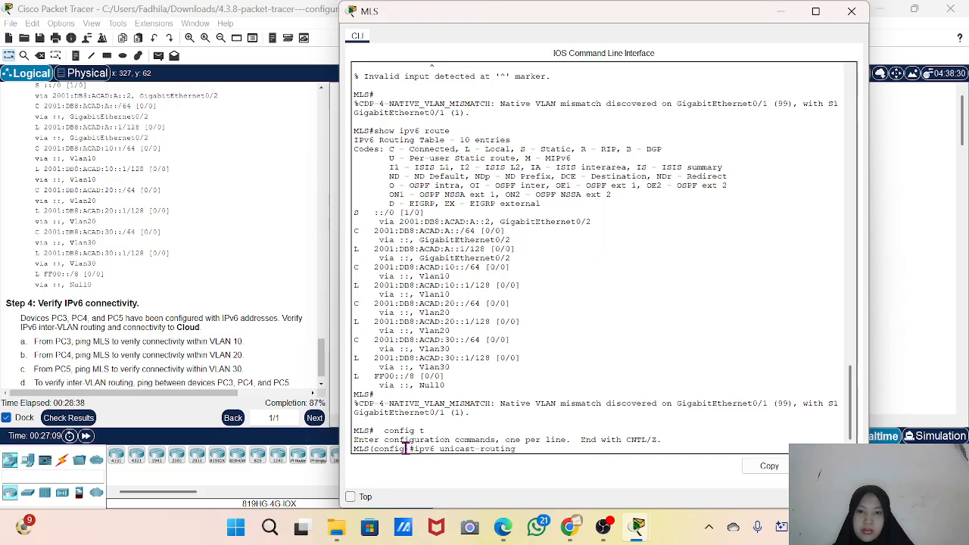
{"action": "key", "text": "Down"}
{"action": "key", "text": "Up"}
{"action": "key", "text": "Down"}
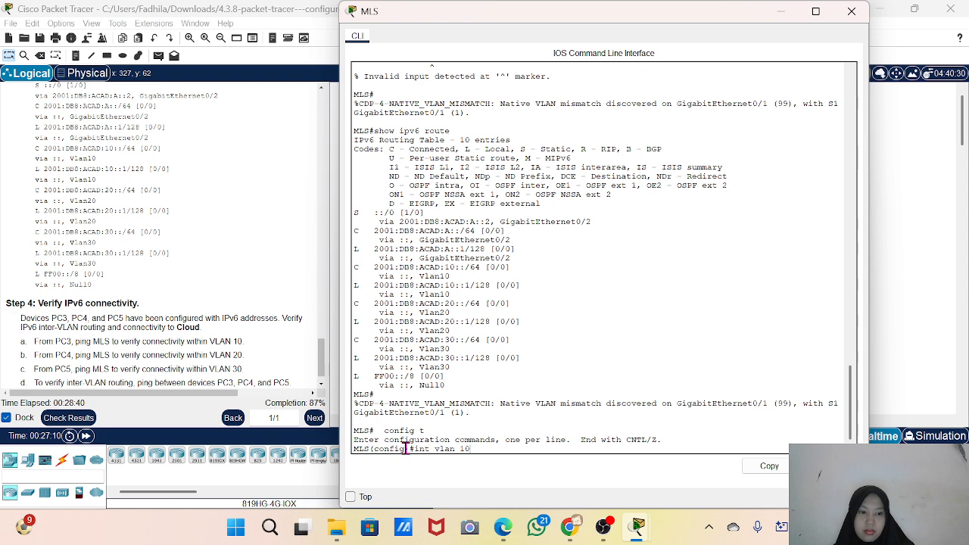
{"action": "key", "text": "BackSpace"}
{"action": "key", "text": "BackSpace"}
{"action": "type", "text": "30"}
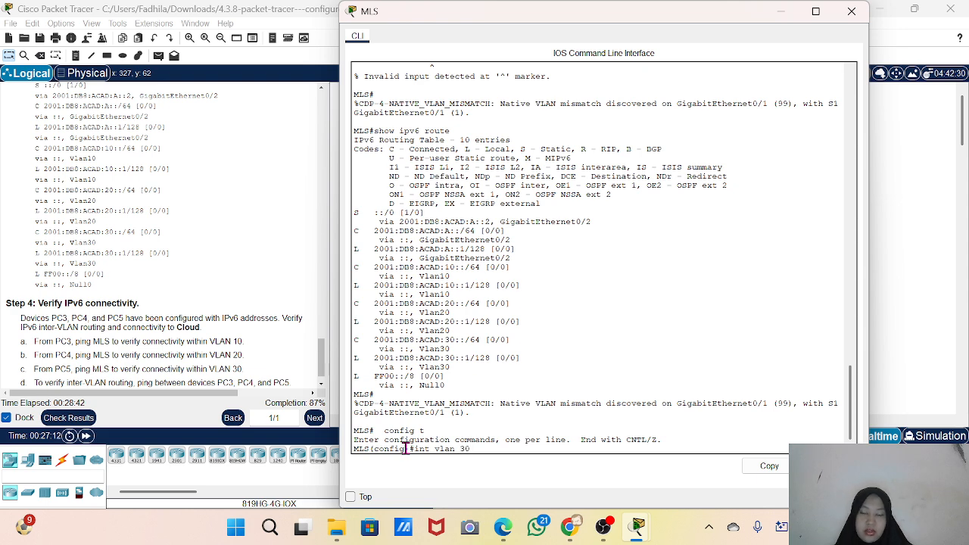
{"action": "key", "text": "Return"}
Step: Copy the VLAN 30 IPv4 address 192.168.30.254 from the Addressing Table in the lab instructions
{"action": "scroll", "coordinate": [168, 320], "scroll_direction": "up", "scroll_amount": 10}
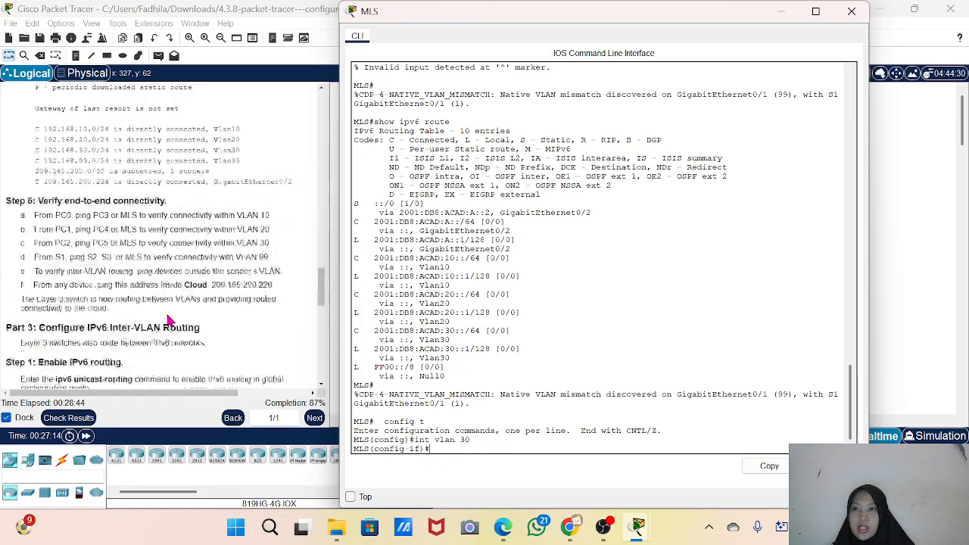
{"action": "scroll", "coordinate": [169, 320], "scroll_direction": "up", "scroll_amount": 15}
{"action": "scroll", "coordinate": [168, 319], "scroll_direction": "up", "scroll_amount": 2}
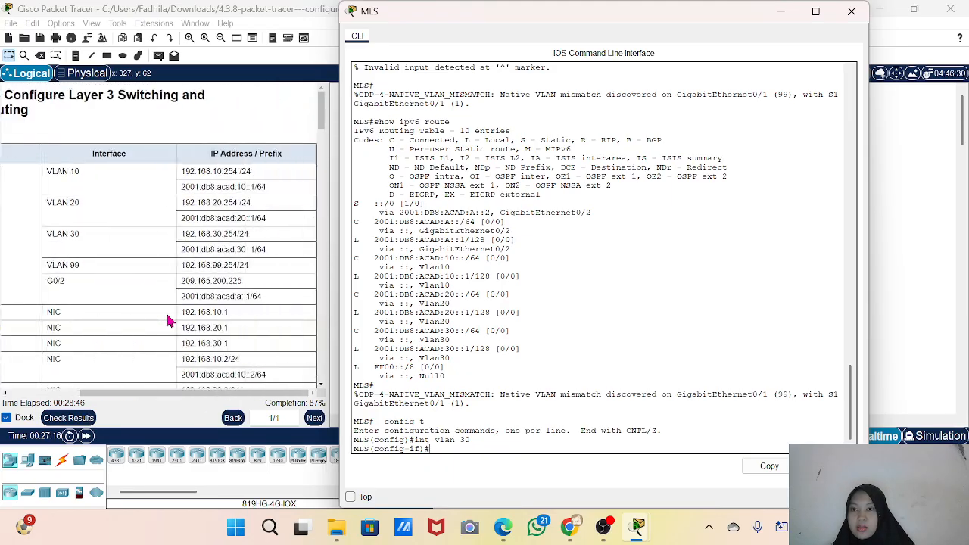
{"action": "left_click", "coordinate": [239, 232]}
{"action": "left_click_drag", "start_coordinate": [183, 234], "coordinate": [237, 236]}
{"action": "right_click", "coordinate": [238, 240]}
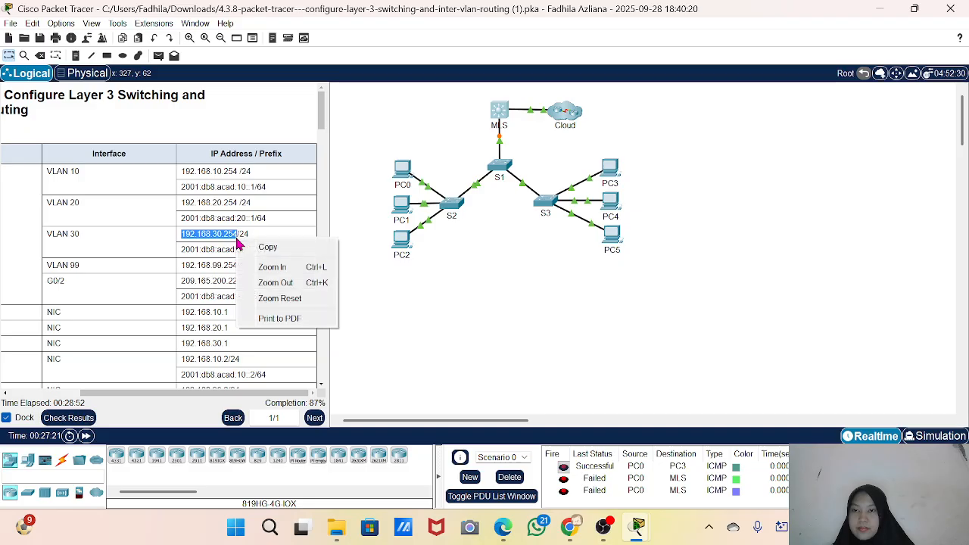
{"action": "left_click", "coordinate": [276, 249]}
Step: Assign the IPv4 address 192.168.30.254 with mask 255.255.255.0 to the VLAN 30 interface on MLS
{"action": "left_click", "coordinate": [499, 113]}
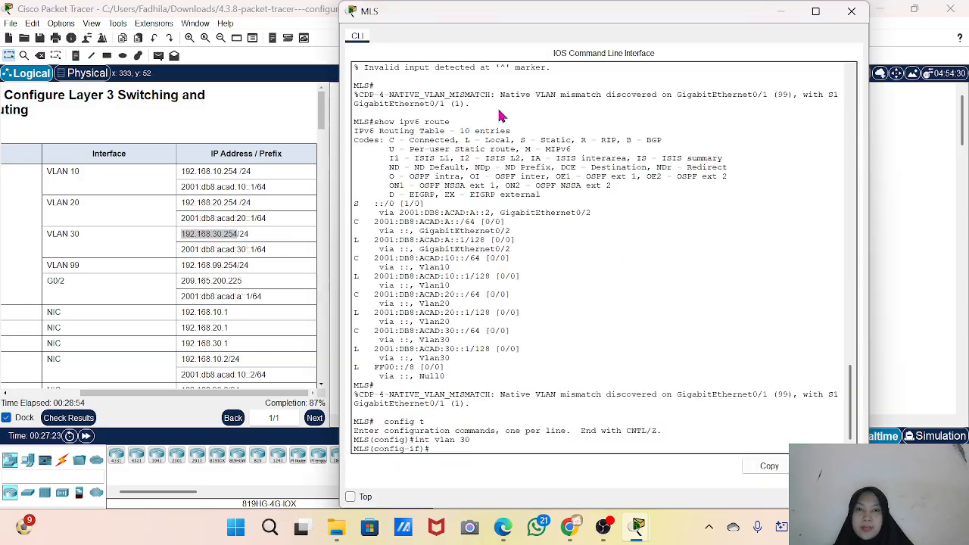
{"action": "right_click", "coordinate": [476, 413]}
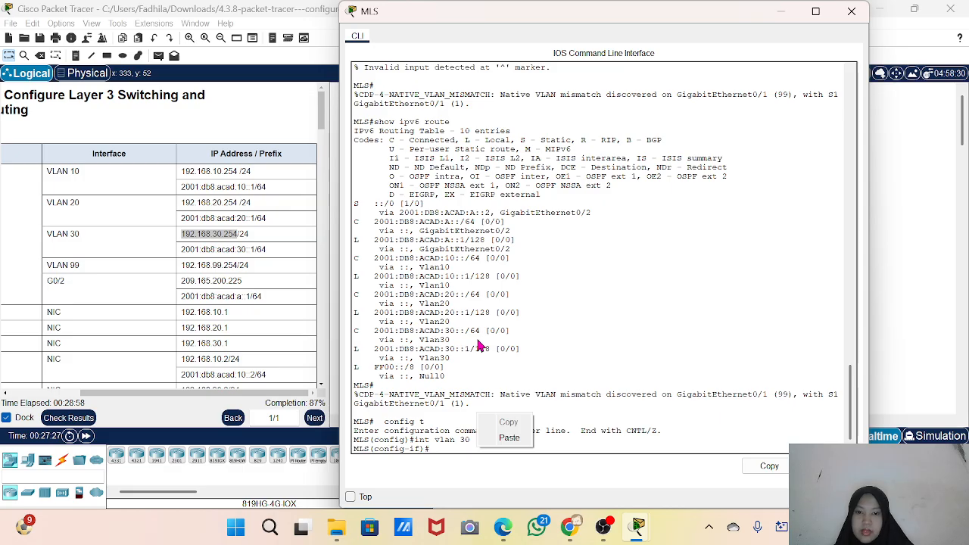
{"action": "left_click", "coordinate": [432, 448]}
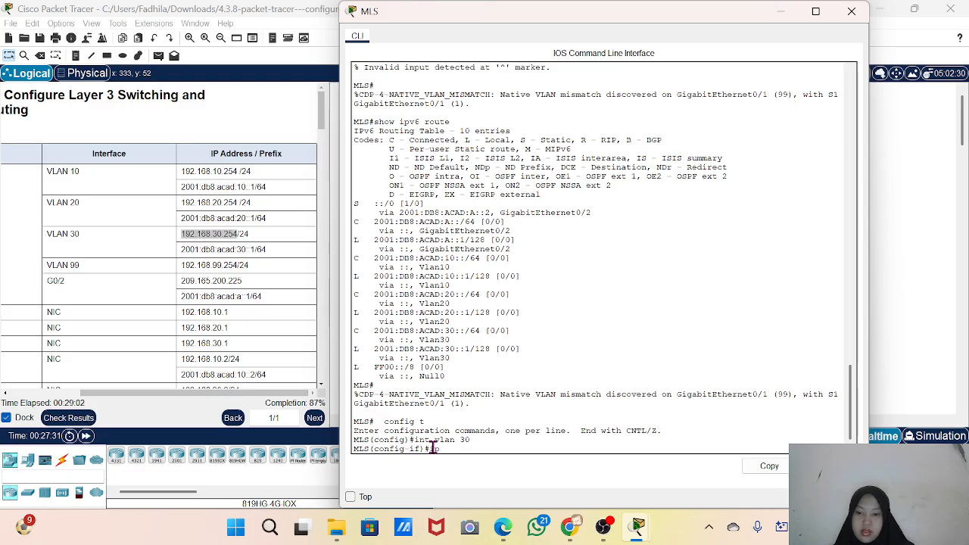
{"action": "key", "text": "Return"}
{"action": "right_click", "coordinate": [433, 448]}
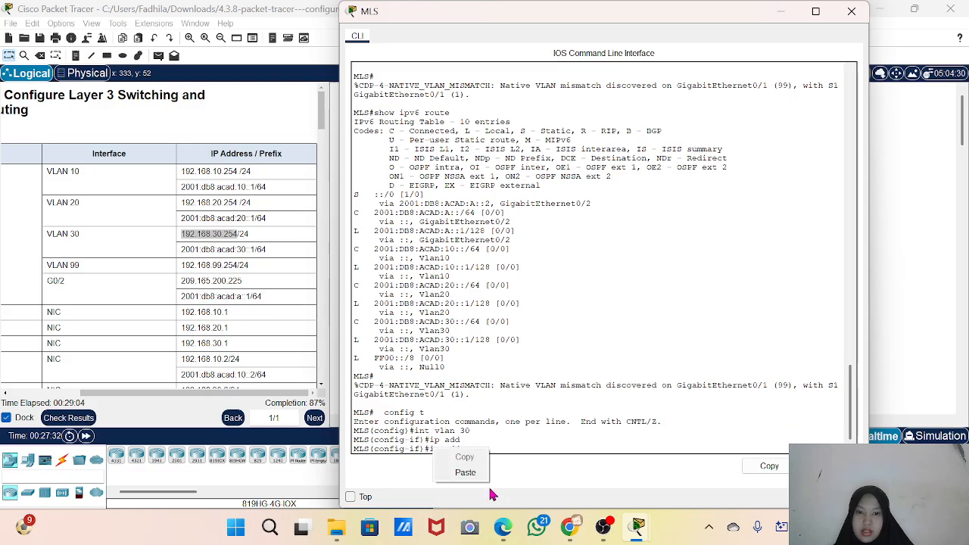
{"action": "left_click", "coordinate": [467, 474]}
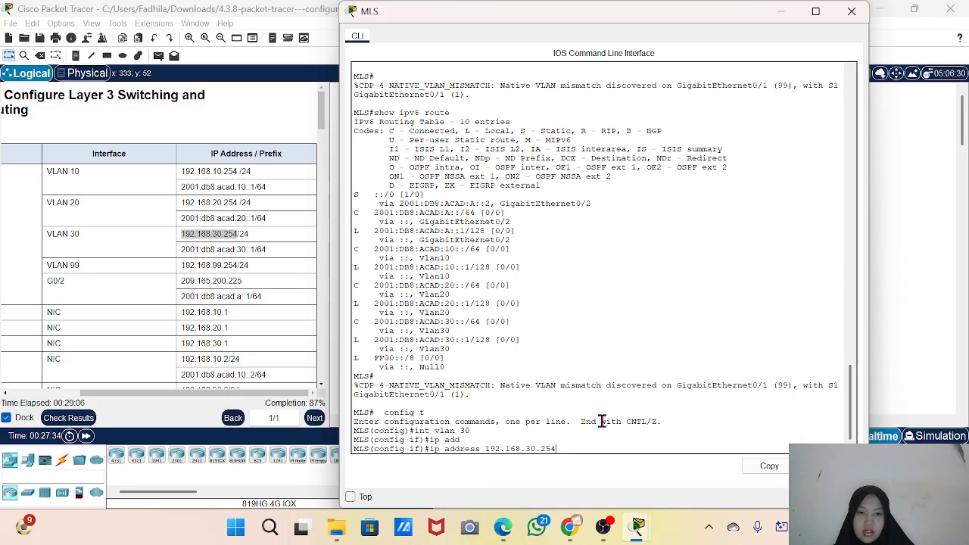
{"action": "type", "text": "2"}
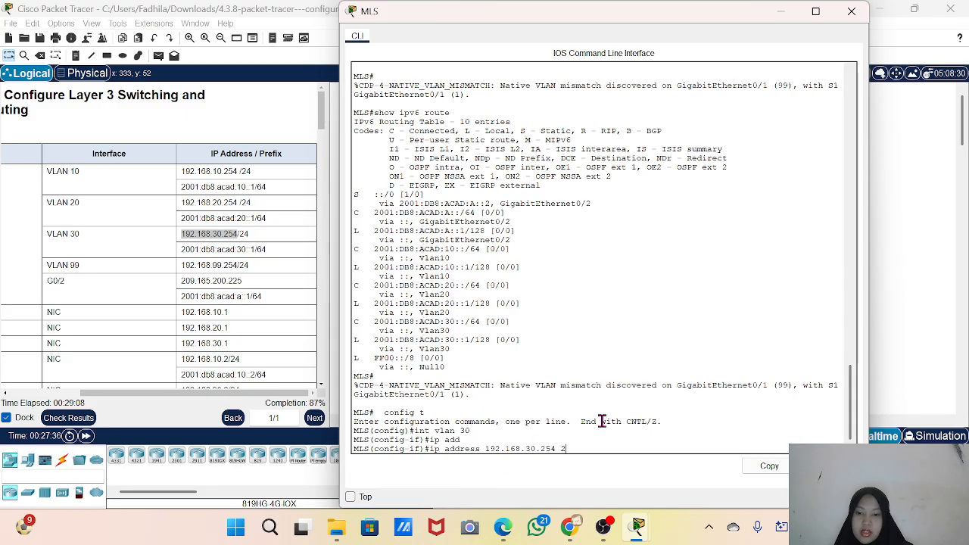
{"action": "type", "text": "55"}
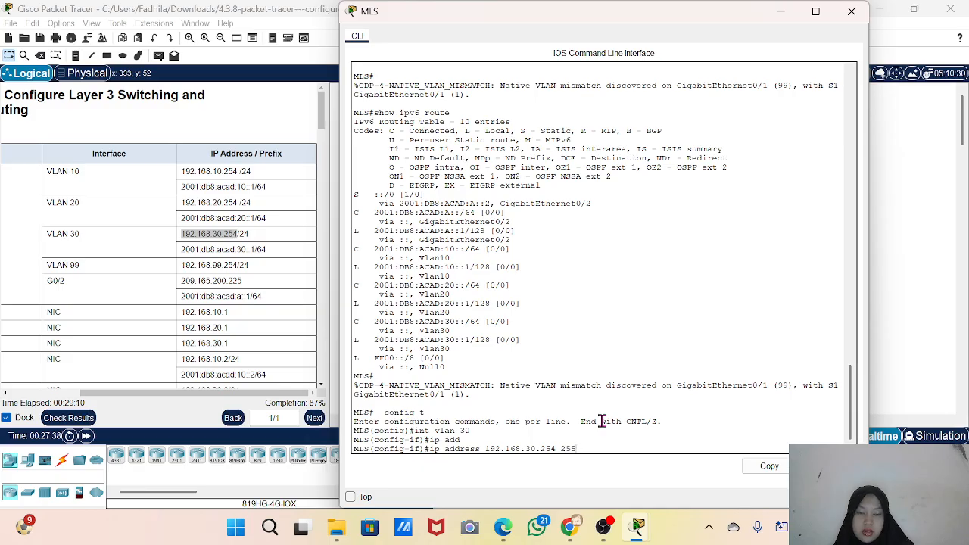
{"action": "type", "text": "5255."}
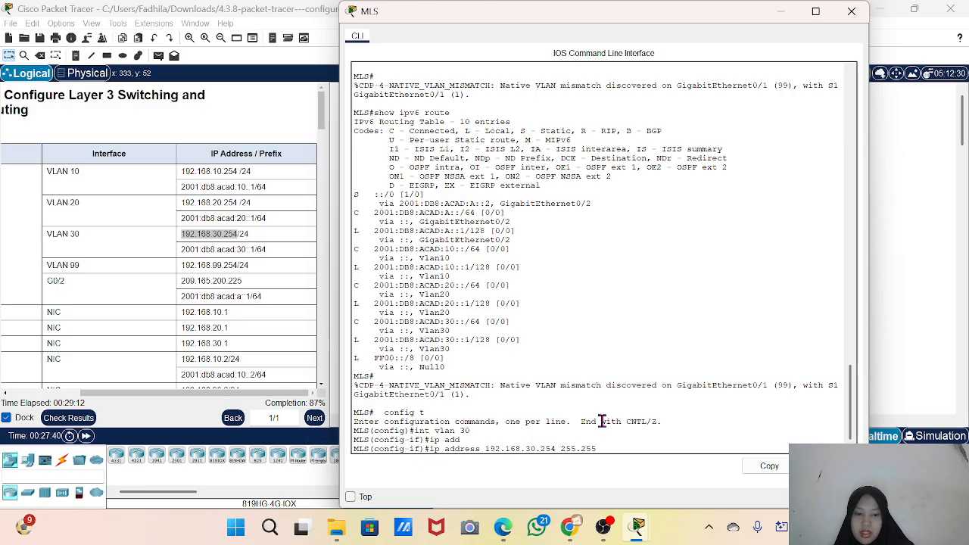
{"action": "type", "text": "255.255.0"}
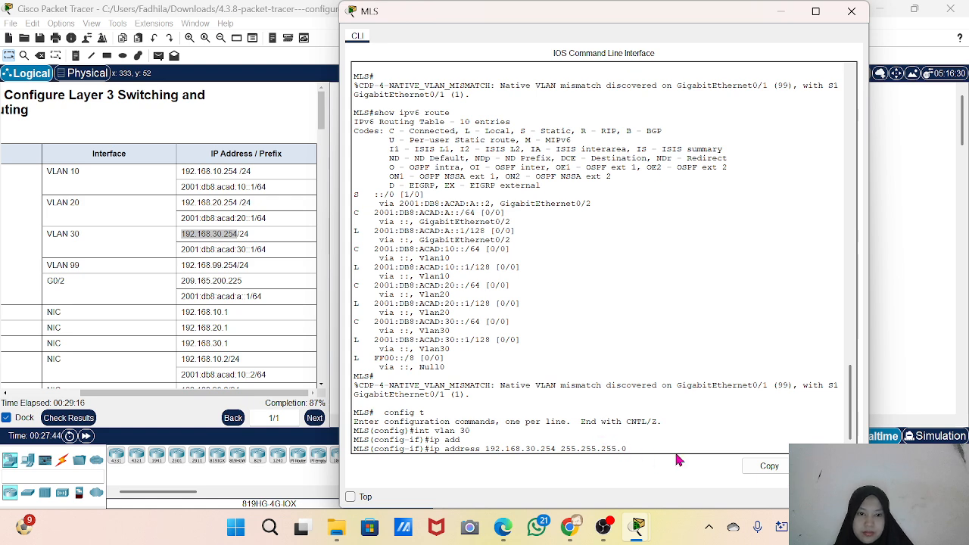
{"action": "key", "text": "Return"}
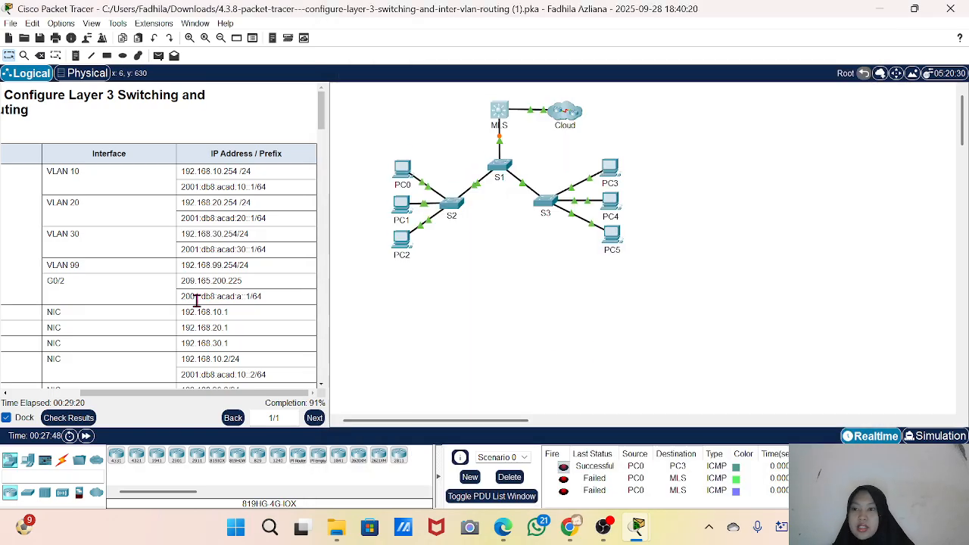
Step: Check the activity results, examine the assessment items for remaining incorrect entries, and close the results
{"action": "left_click", "coordinate": [61, 435]}
{"action": "left_click", "coordinate": [67, 421]}
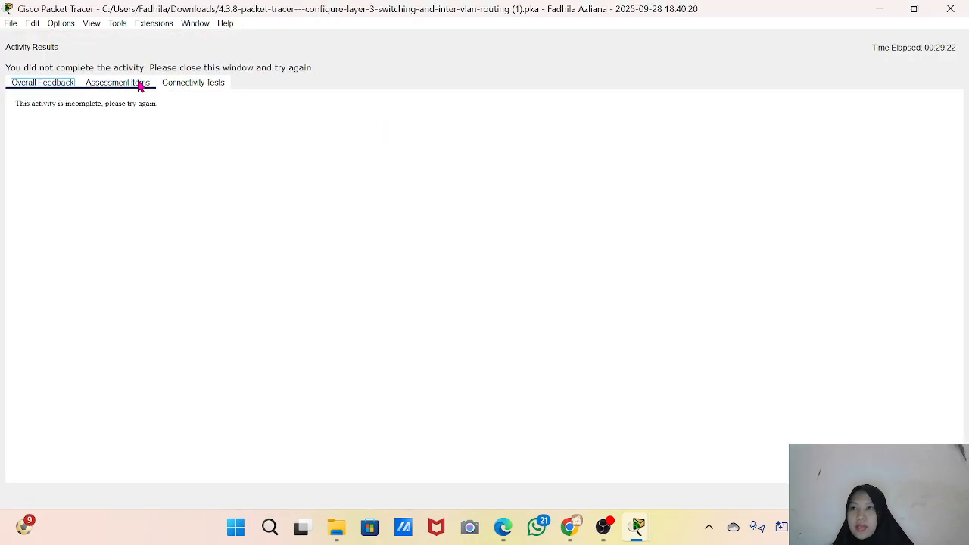
{"action": "left_click", "coordinate": [138, 83]}
{"action": "scroll", "coordinate": [137, 236], "scroll_direction": "down", "scroll_amount": 5}
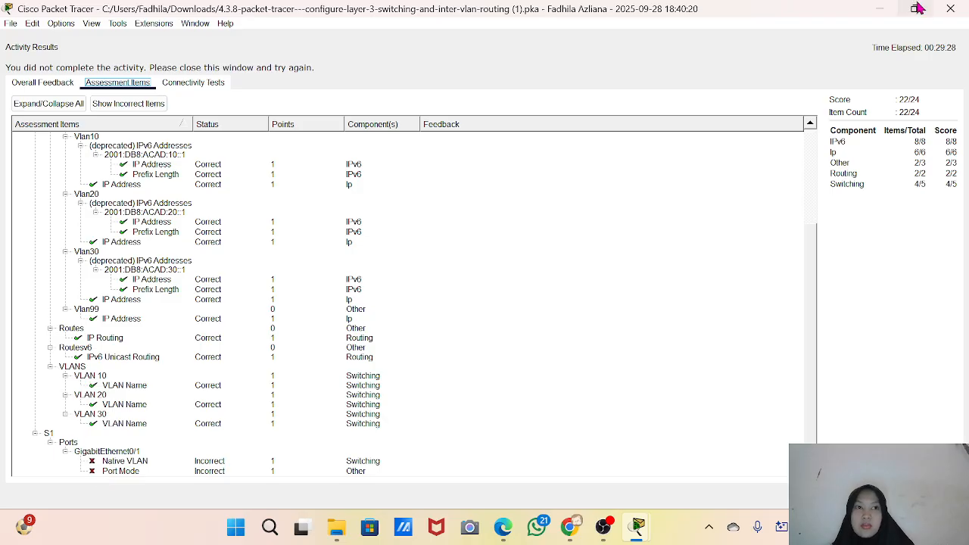
{"action": "left_click", "coordinate": [960, 8]}
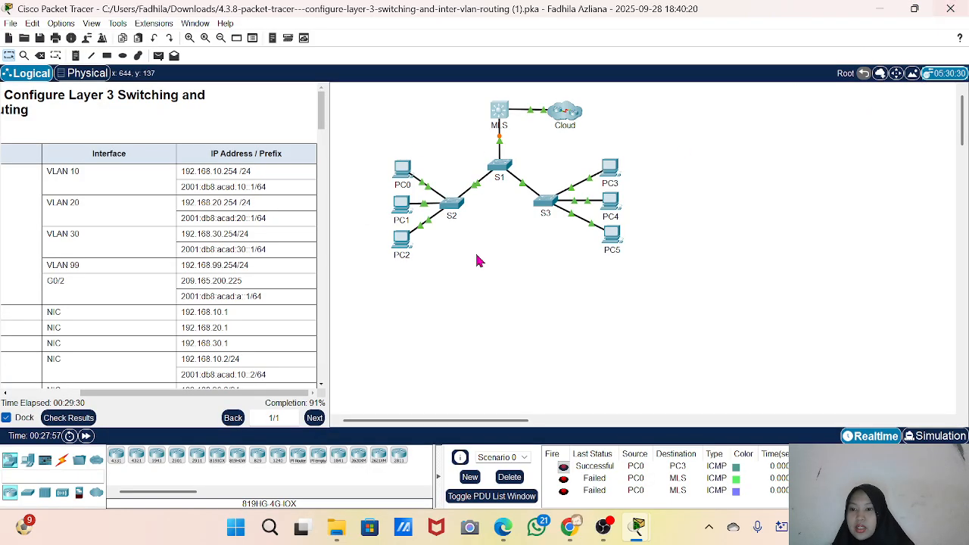
Step: Open the S1 command line, enter global configuration mode with ena and config t, and enter interface configuration with int g0/1
{"action": "left_click", "coordinate": [509, 168]}
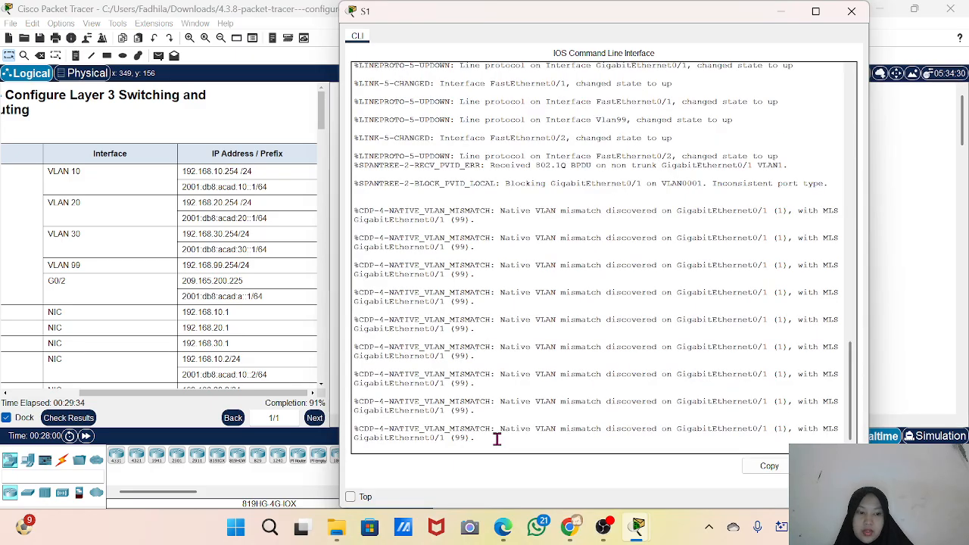
{"action": "key", "text": "Return"}
{"action": "key", "text": "Return"}
{"action": "type", "text": "ena"}
{"action": "key", "text": "Return"}
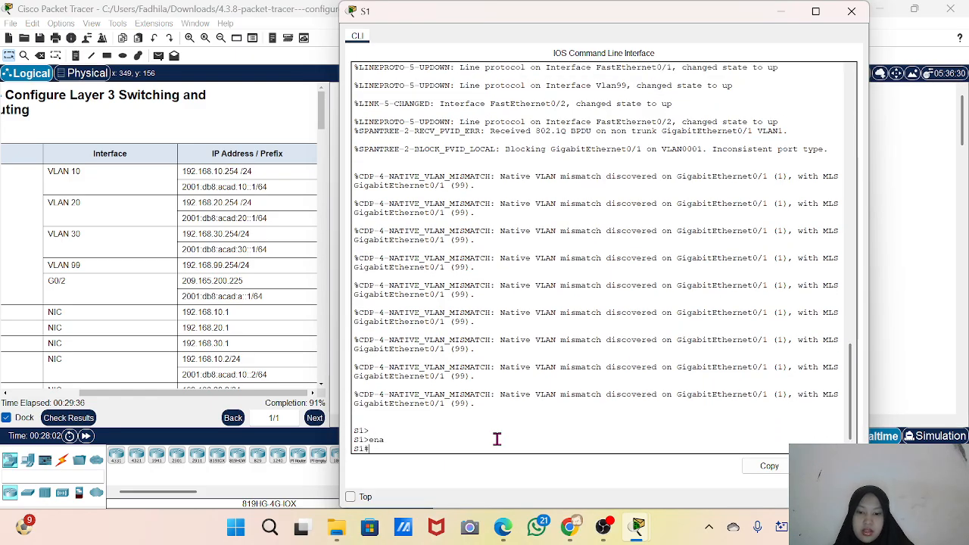
{"action": "type", "text": "confi"}
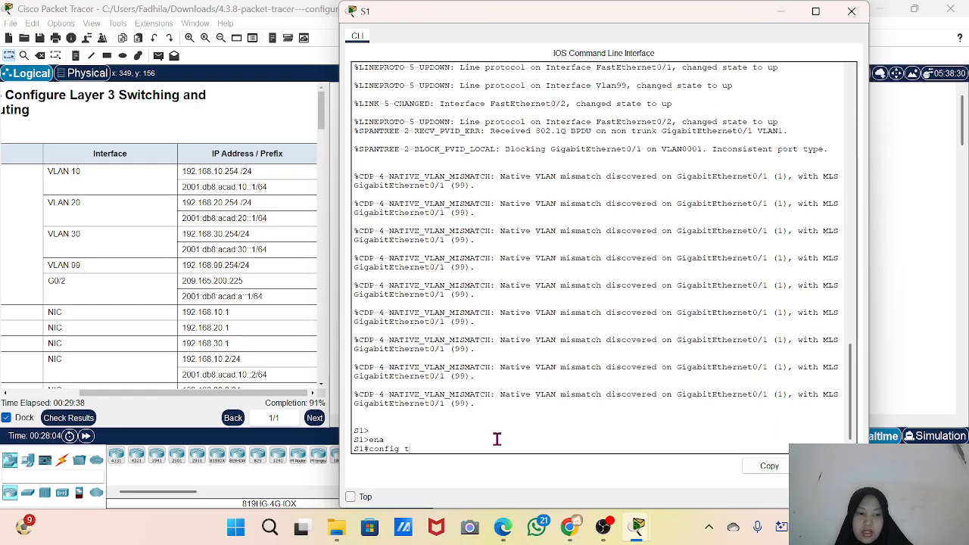
{"action": "type", "text": "g t"}
{"action": "key", "text": "Return"}
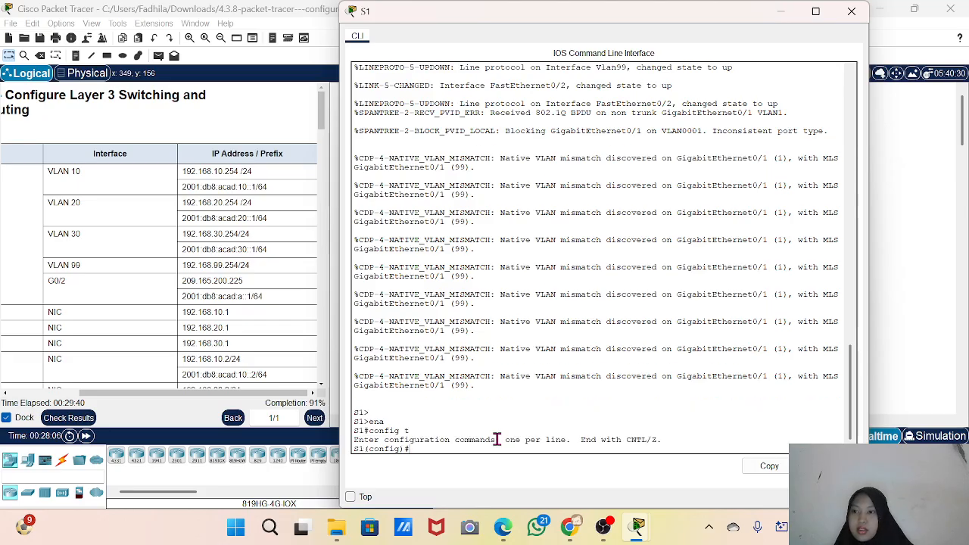
{"action": "type", "text": "int g"}
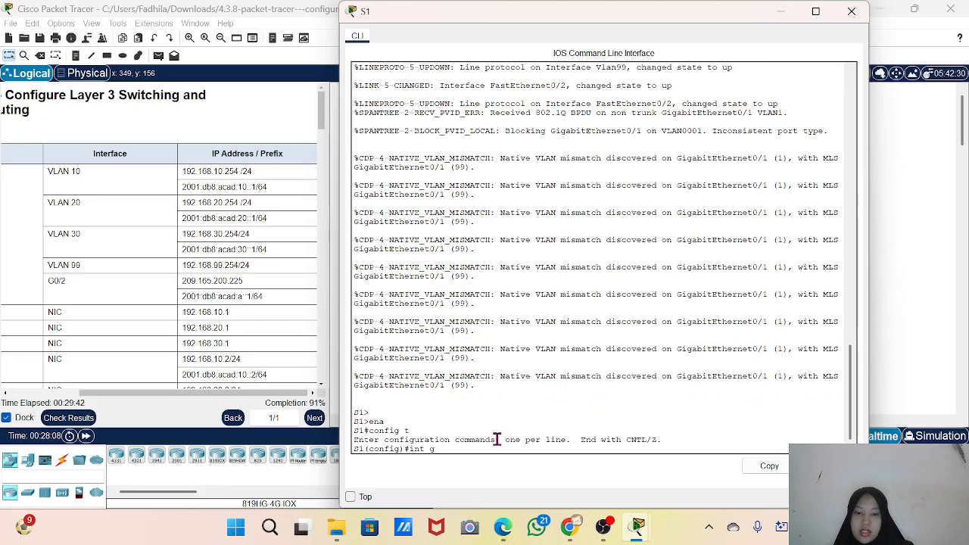
{"action": "type", "text": "0/1"}
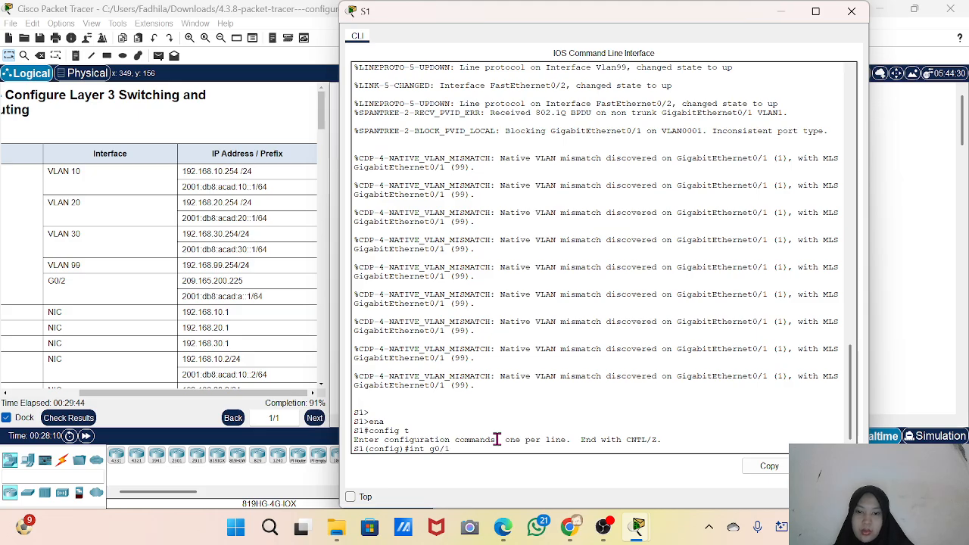
{"action": "key", "text": "Return"}
Step: Set S1's GigabitEthernet0/1 port to trunk mode with switchport mode trunk
{"action": "type", "text": "s"}
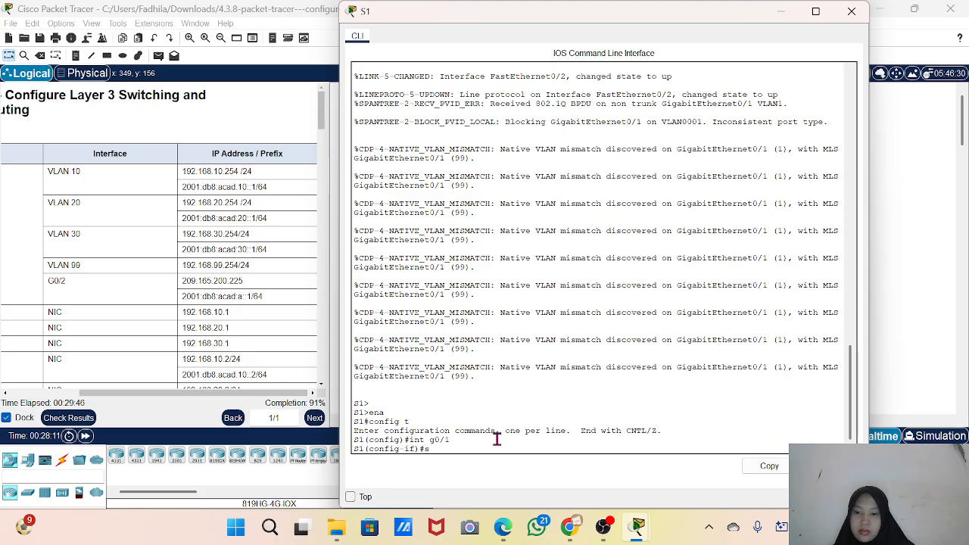
{"action": "type", "text": "w"}
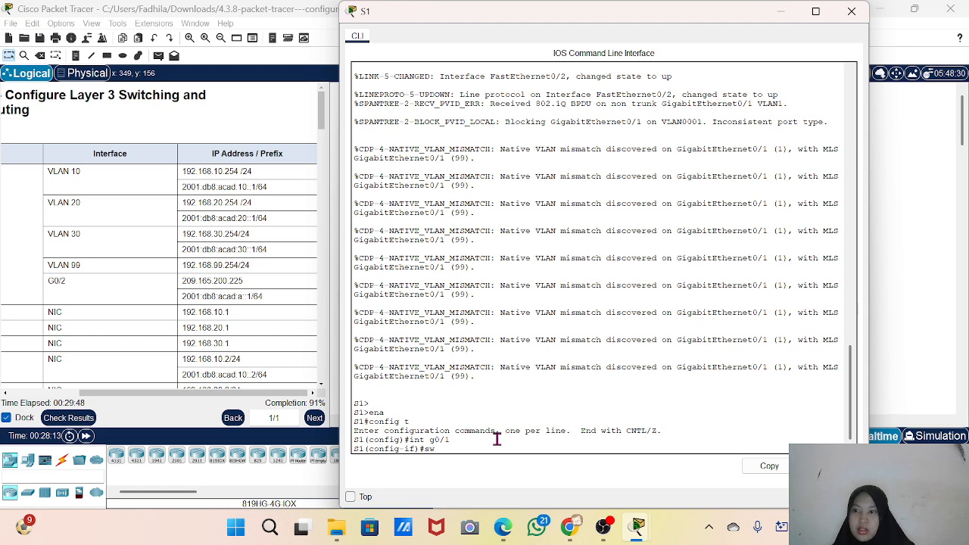
{"action": "key", "text": "Tab"}
{"action": "type", "text": "mo"}
{"action": "key", "text": "Tab"}
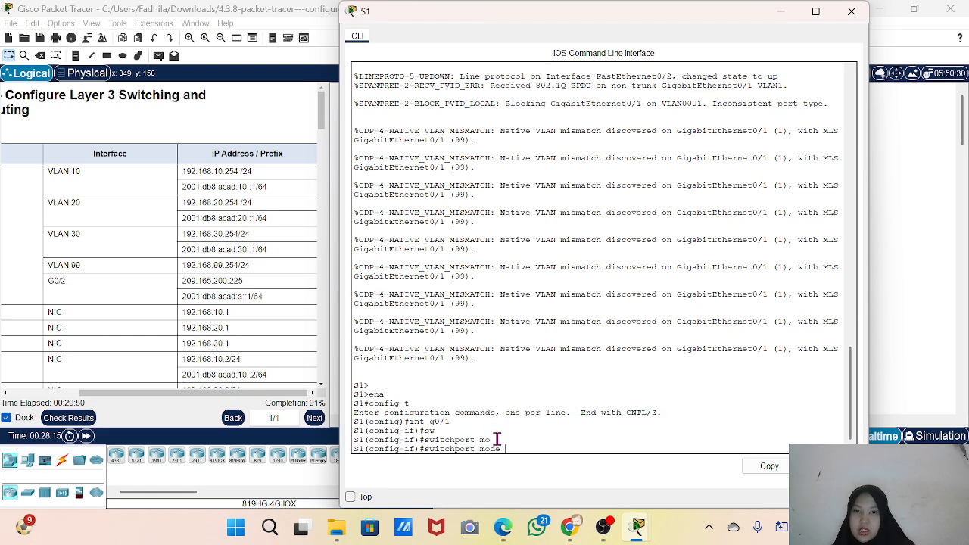
{"action": "type", "text": "tr"}
{"action": "key", "text": "Tab"}
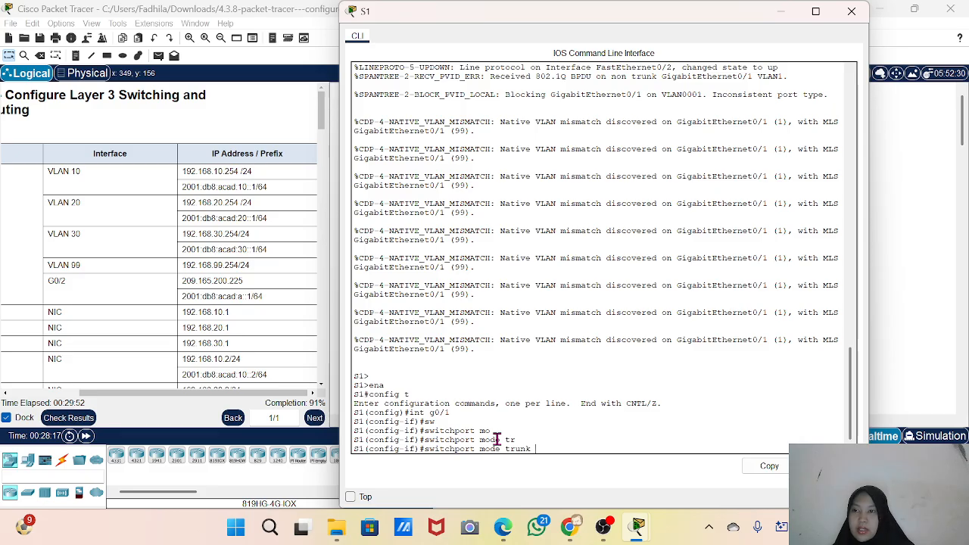
{"action": "key", "text": "Return"}
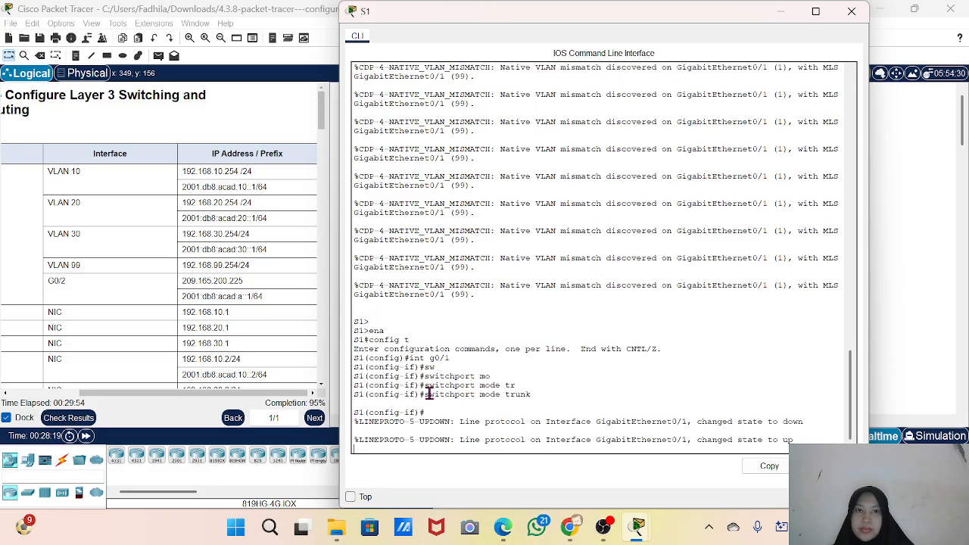
{"action": "key", "text": "Return"}
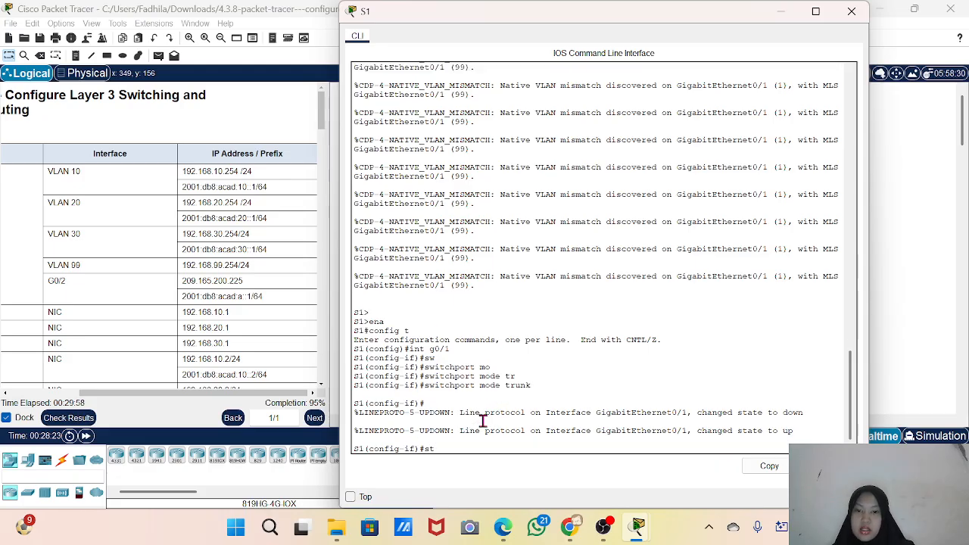
{"action": "type", "text": "st"}
{"action": "key", "text": "BackSpace"}
{"action": "key", "text": "BackSpace"}
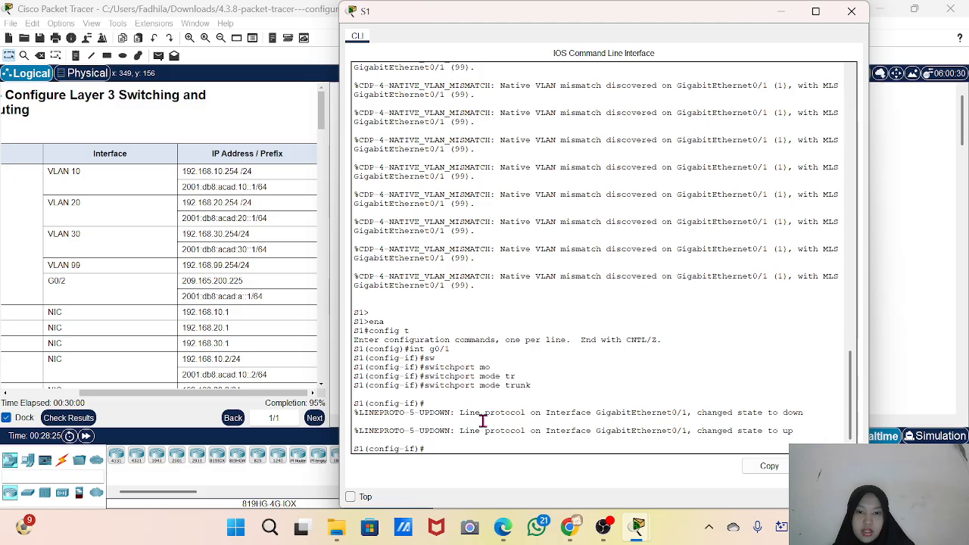
{"action": "key", "text": "Up"}
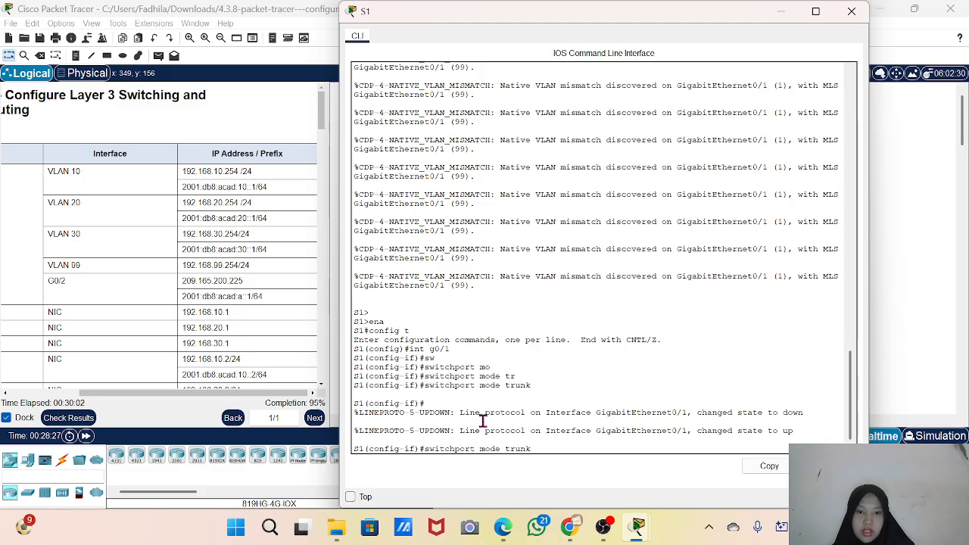
{"action": "key", "text": "Left"}
{"action": "key", "text": "Left"}
{"action": "key", "text": "Left"}
{"action": "key", "text": "Left"}
{"action": "key", "text": "Left"}
{"action": "key", "text": "BackSpace"}
{"action": "key", "text": "BackSpace"}
{"action": "key", "text": "BackSpace"}
{"action": "key", "text": "BackSpace"}
{"action": "key", "text": "BackSpace"}
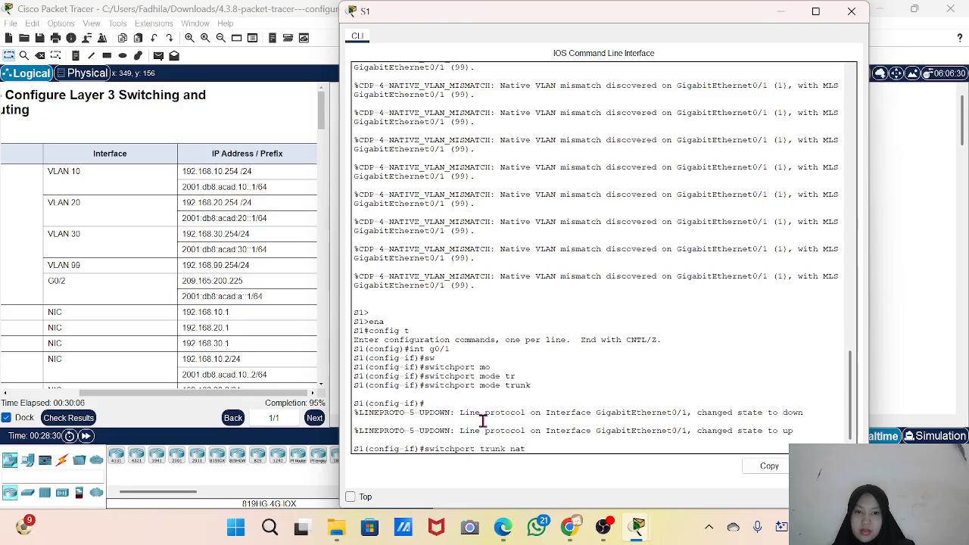
{"action": "type", "text": "nat"}
{"action": "key", "text": "Tab"}
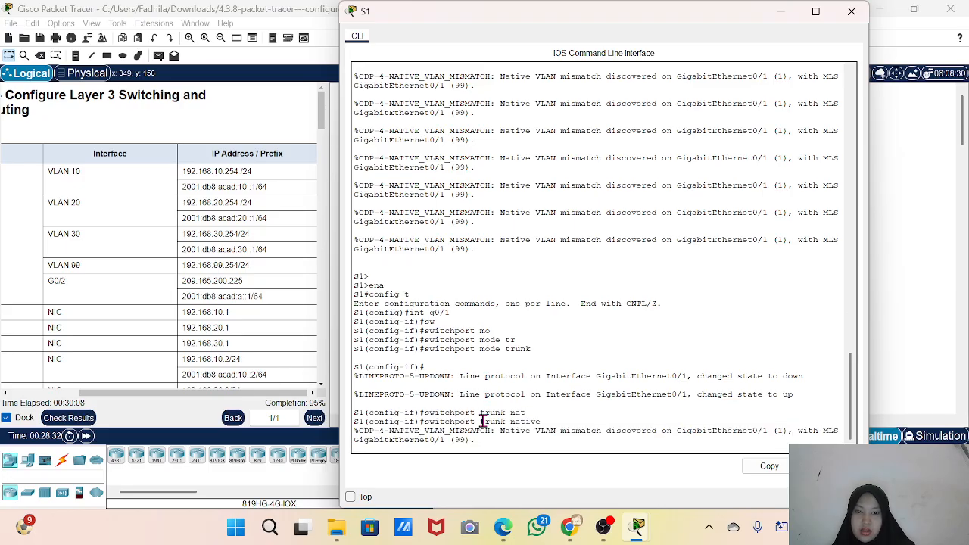
{"action": "type", "text": "int g0/1"}
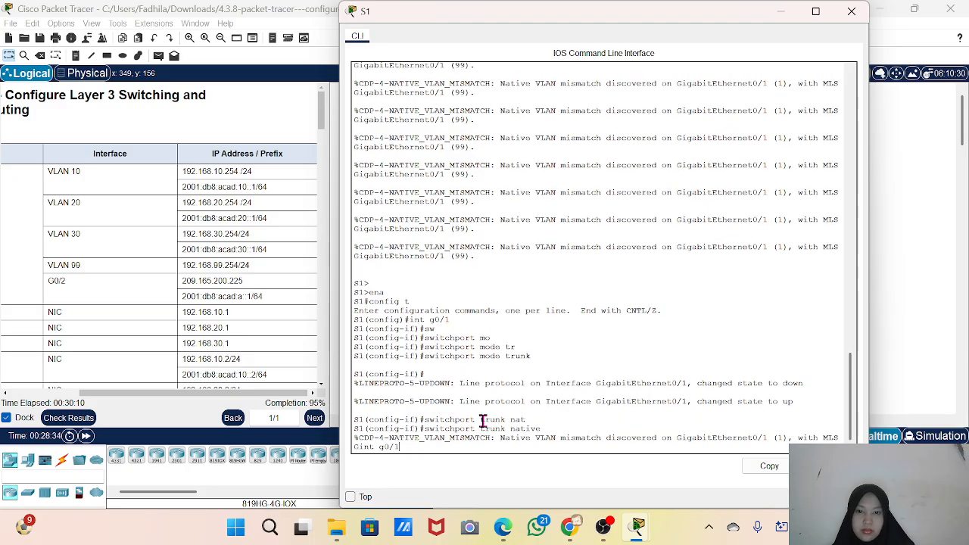
{"action": "key", "text": "Down"}
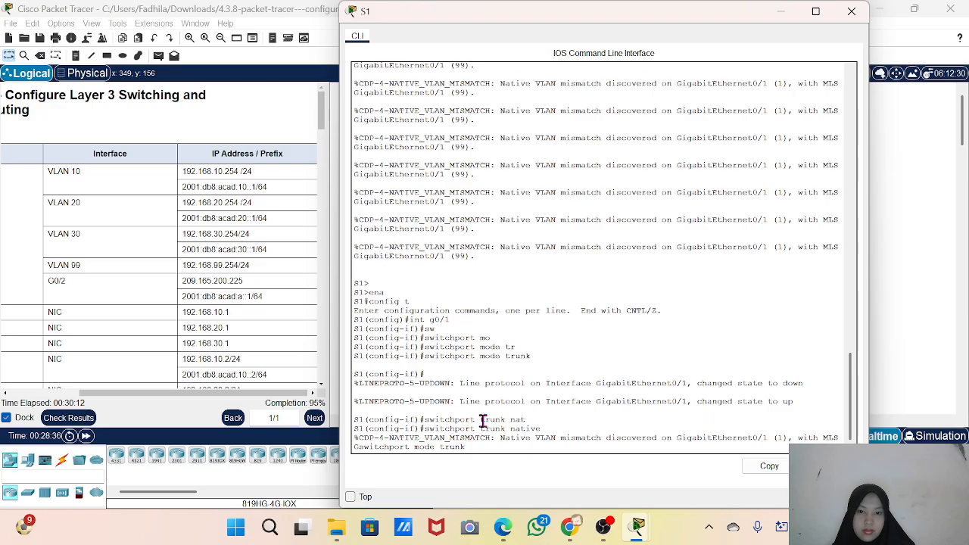
{"action": "key", "text": "Return"}
{"action": "key", "text": "Return"}
Step: Try to set the native VLAN on S1's GigabitEthernet0/1 with the command switchport mode trunk native vlan 99
{"action": "key", "text": "Up"}
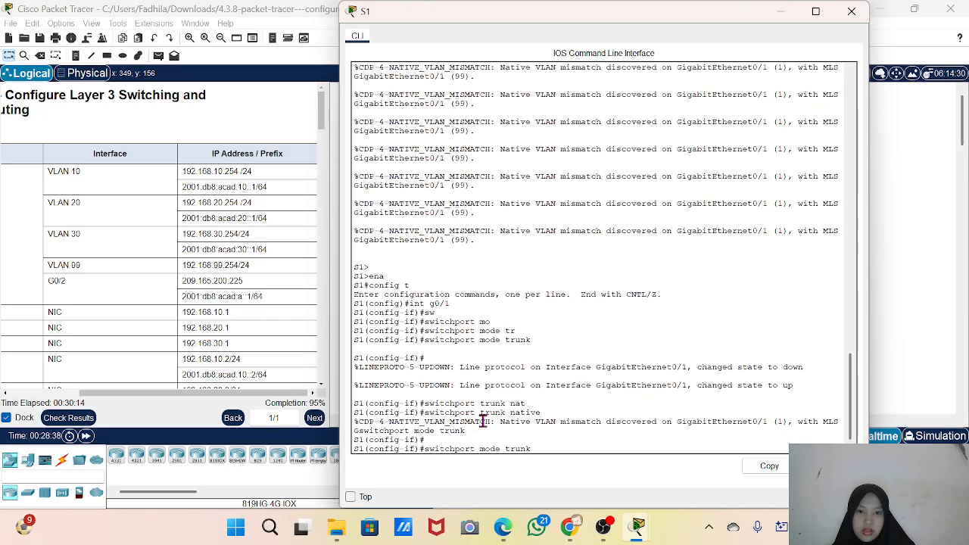
{"action": "type", "text": "nat"}
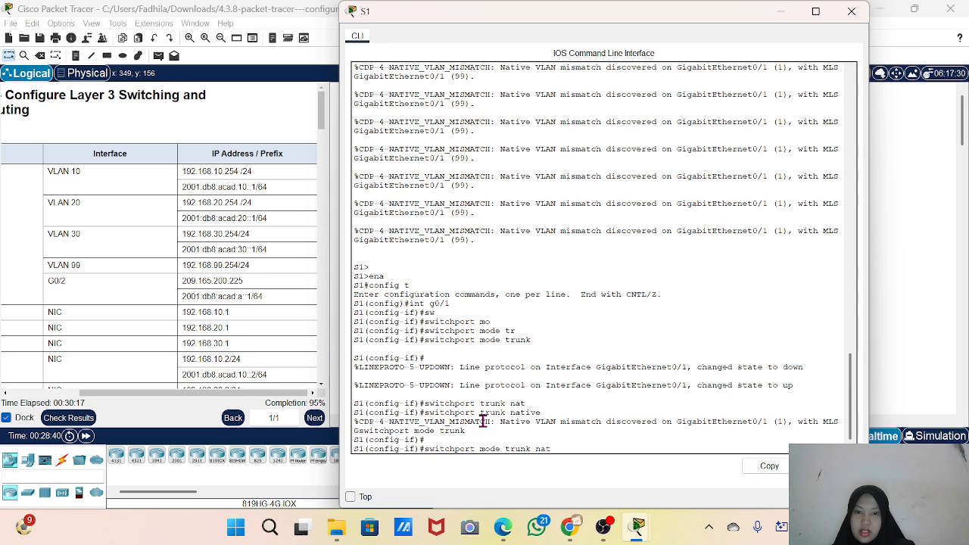
{"action": "key", "text": "Tab"}
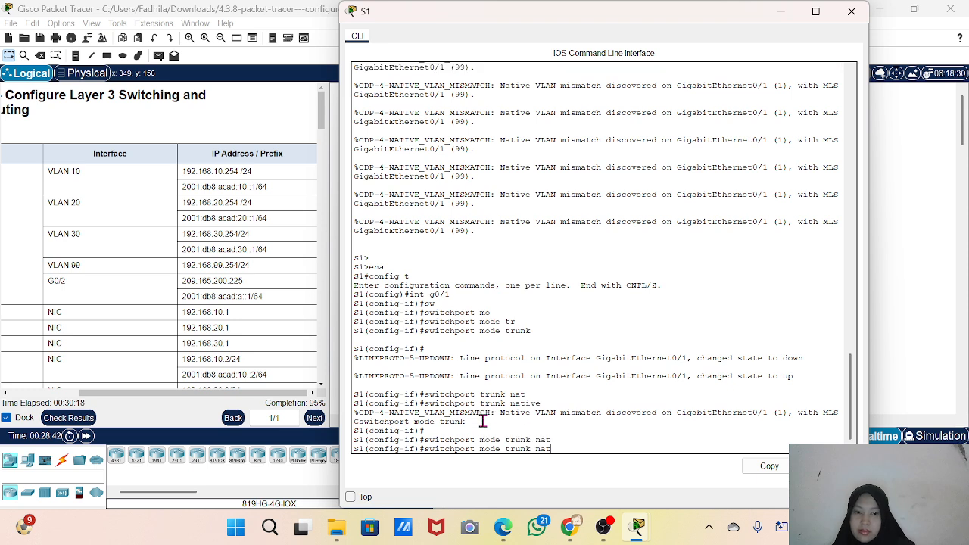
{"action": "type", "text": "ive vla"}
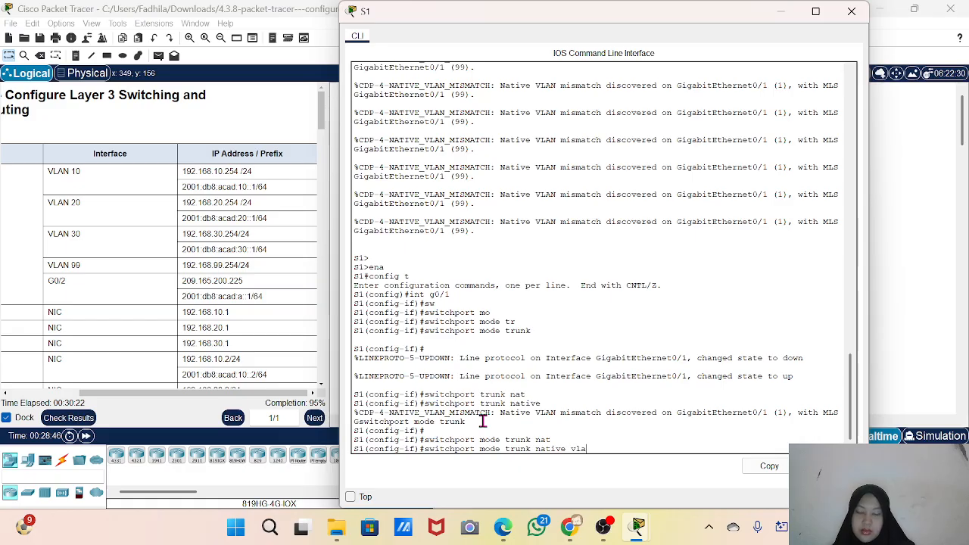
{"action": "type", "text": "n 99"}
{"action": "key", "text": "Return"}
{"action": "key", "text": "Return"}
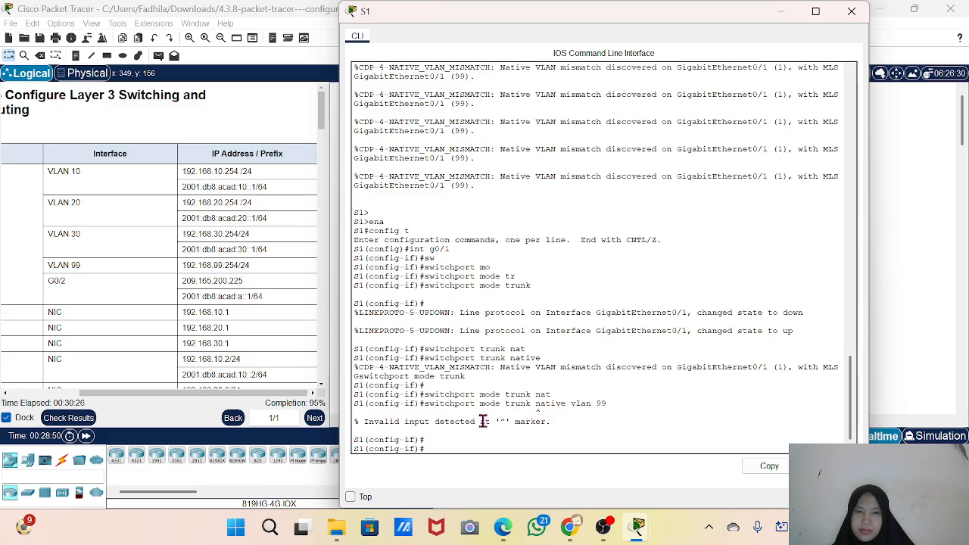
Step: Set VLAN 99 as the native VLAN on S1's GigabitEthernet0/1 trunk with switchport trunk native vlan 99
{"action": "key", "text": "Up"}
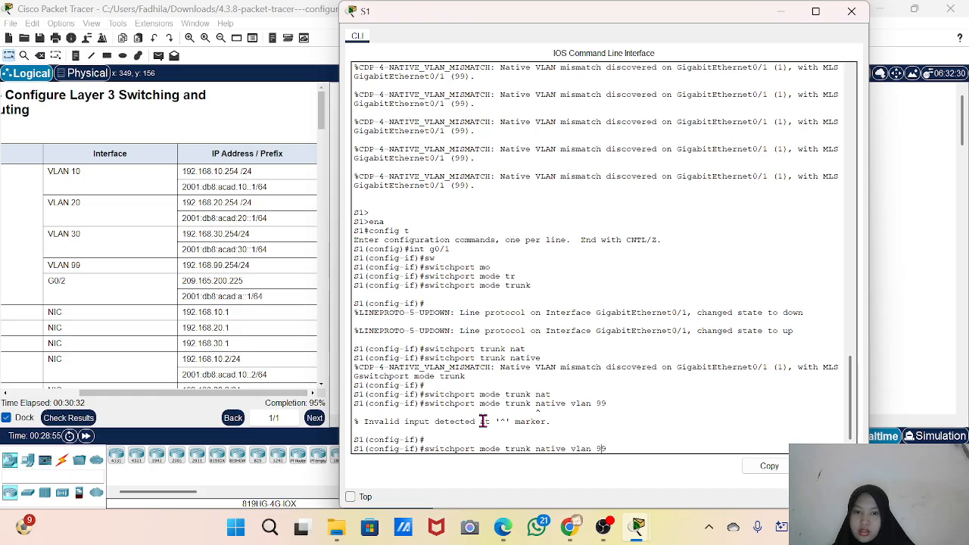
{"action": "key", "text": "Left"}
{"action": "key", "text": "Left"}
{"action": "key", "text": "Left"}
{"action": "key", "text": "Left"}
{"action": "key", "text": "Left"}
{"action": "key", "text": "Left"}
{"action": "key", "text": "Left"}
{"action": "key", "text": "Left"}
{"action": "key", "text": "Left"}
{"action": "key", "text": "Left"}
{"action": "key", "text": "Left"}
{"action": "key", "text": "Left"}
{"action": "key", "text": "Left"}
{"action": "key", "text": "BackSpace"}
{"action": "key", "text": "BackSpace"}
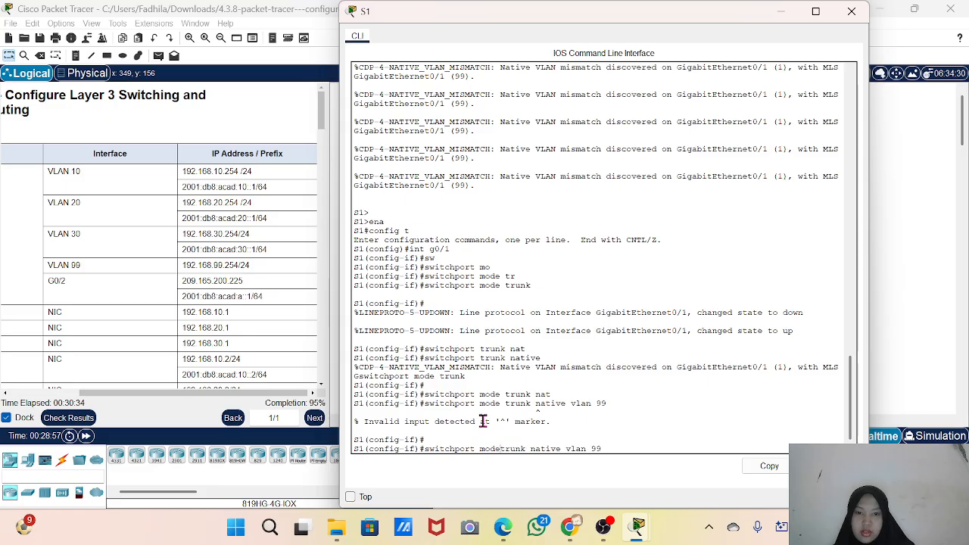
{"action": "key", "text": "BackSpace"}
{"action": "key", "text": "BackSpace"}
{"action": "key", "text": "BackSpace"}
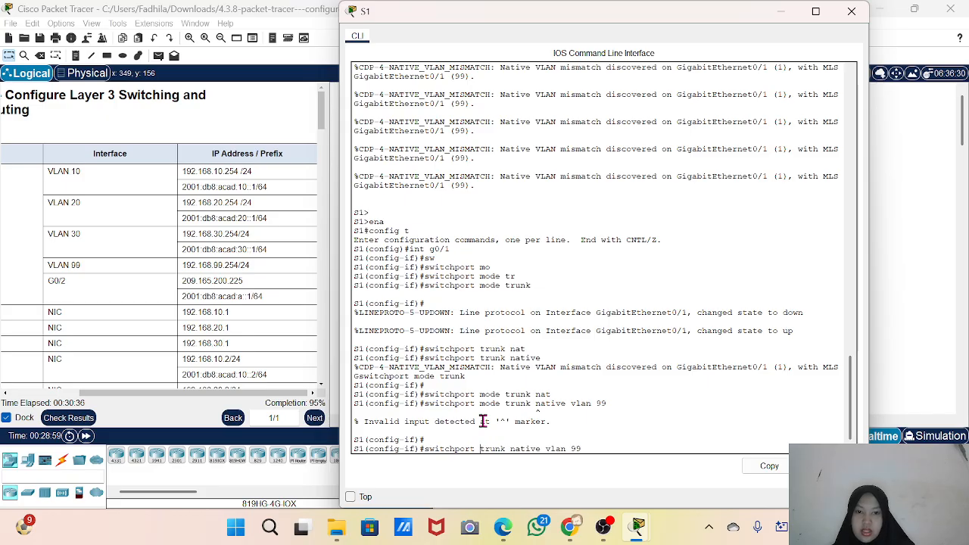
{"action": "key", "text": "Return"}
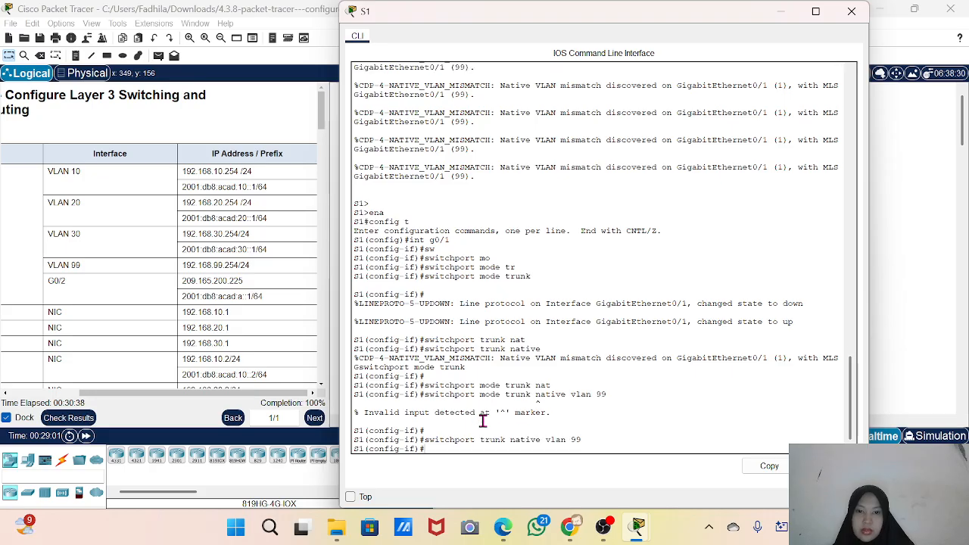
Step: Return to the main workspace, check the activity results, review all assessment items, and close the results
{"action": "left_click", "coordinate": [265, 372]}
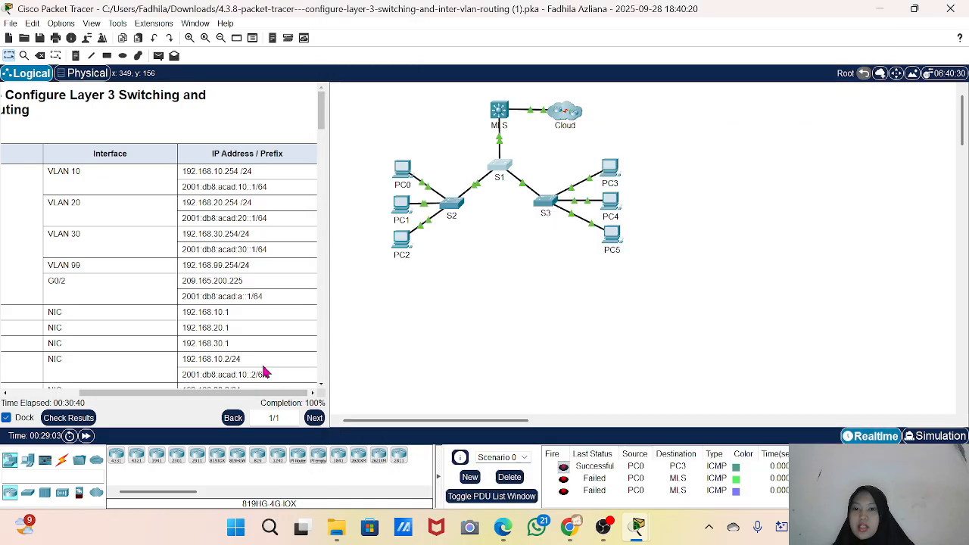
{"action": "scroll", "coordinate": [265, 372], "scroll_direction": "down", "scroll_amount": 2}
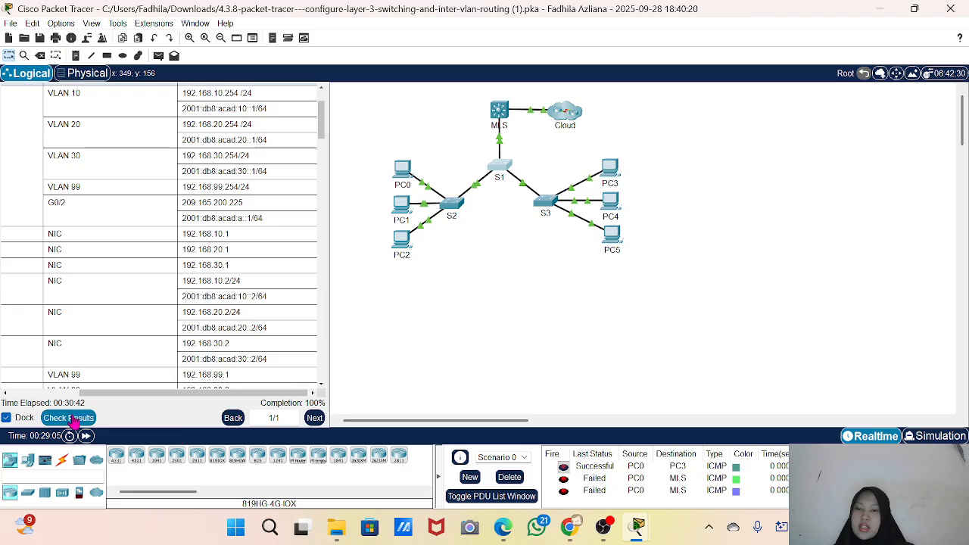
{"action": "left_click", "coordinate": [73, 418]}
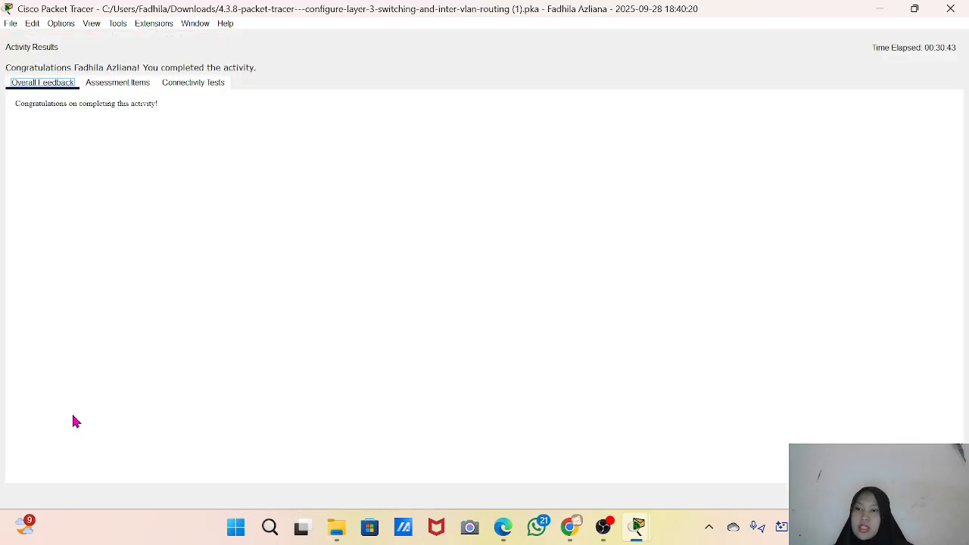
{"action": "left_click", "coordinate": [103, 85]}
{"action": "scroll", "coordinate": [136, 316], "scroll_direction": "down", "scroll_amount": 5}
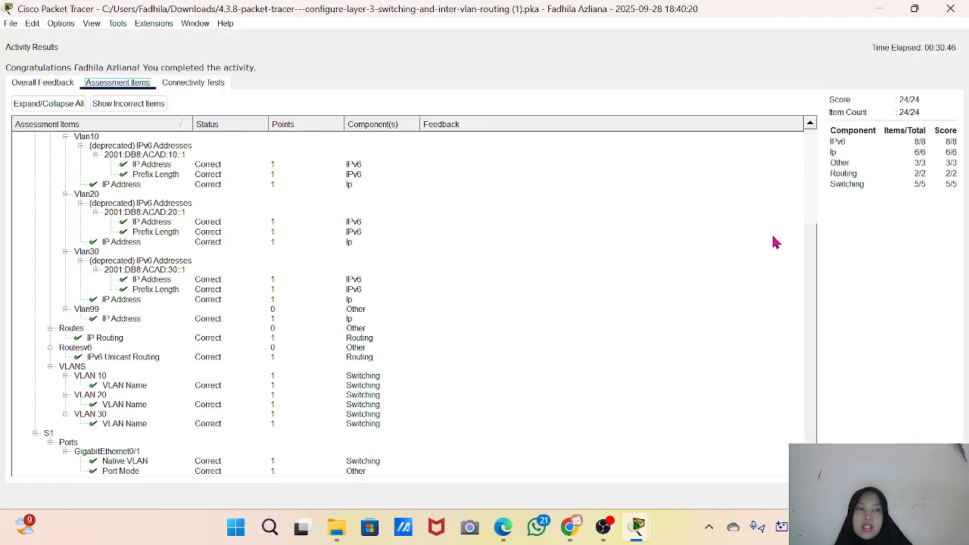
{"action": "left_click", "coordinate": [950, 9]}
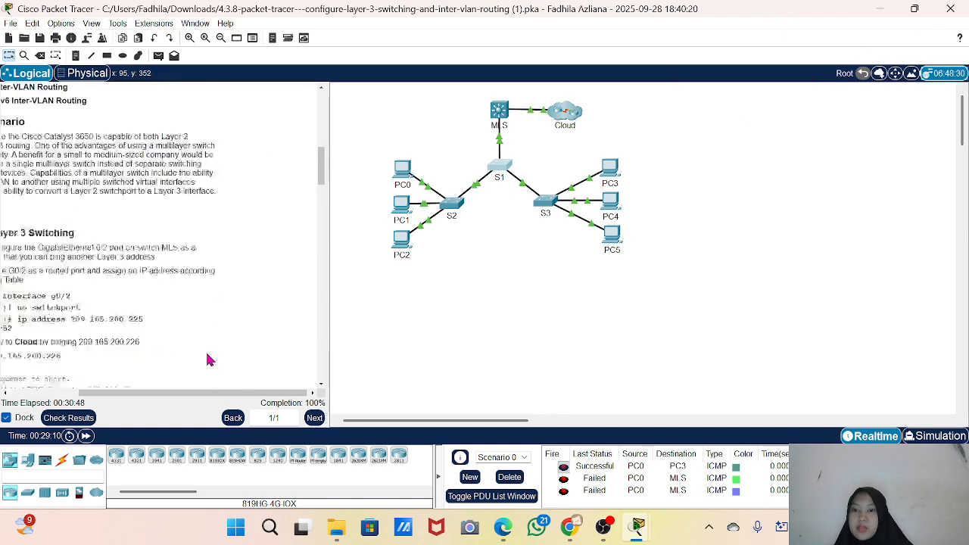
Step: Find the Verify IPv6 connectivity instructions, send a simple PDU from PC3 to MLS, and check its status
{"action": "scroll", "coordinate": [210, 360], "scroll_direction": "down", "scroll_amount": 15}
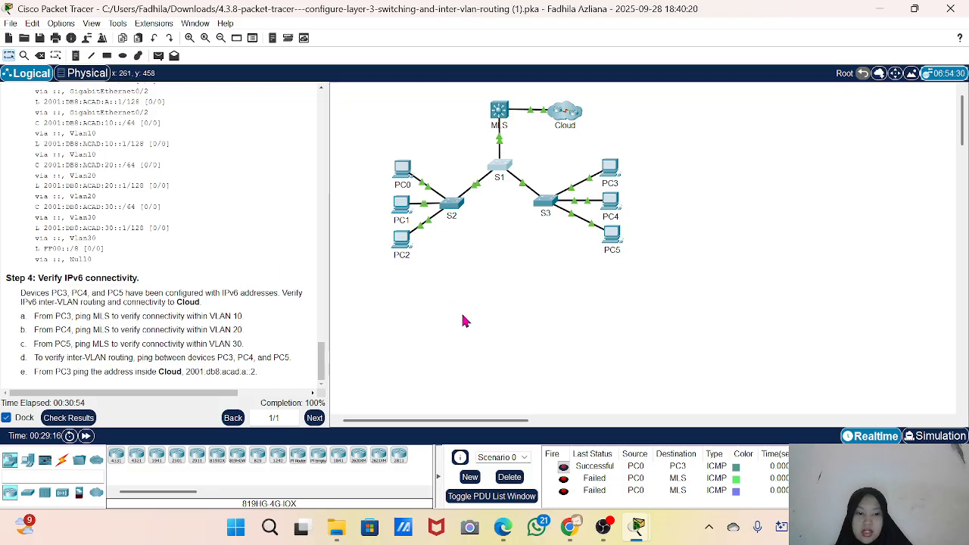
{"action": "key", "text": "p"}
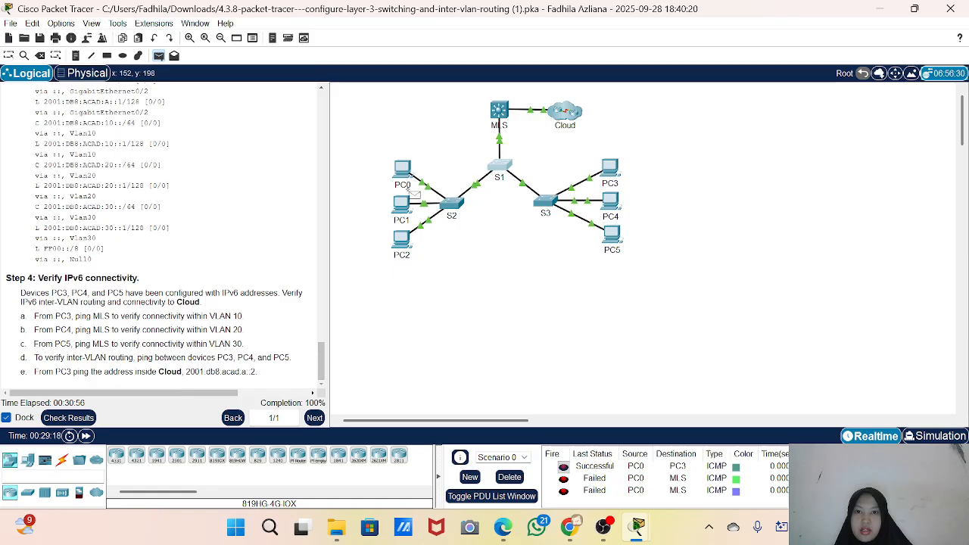
{"action": "left_click", "coordinate": [604, 165]}
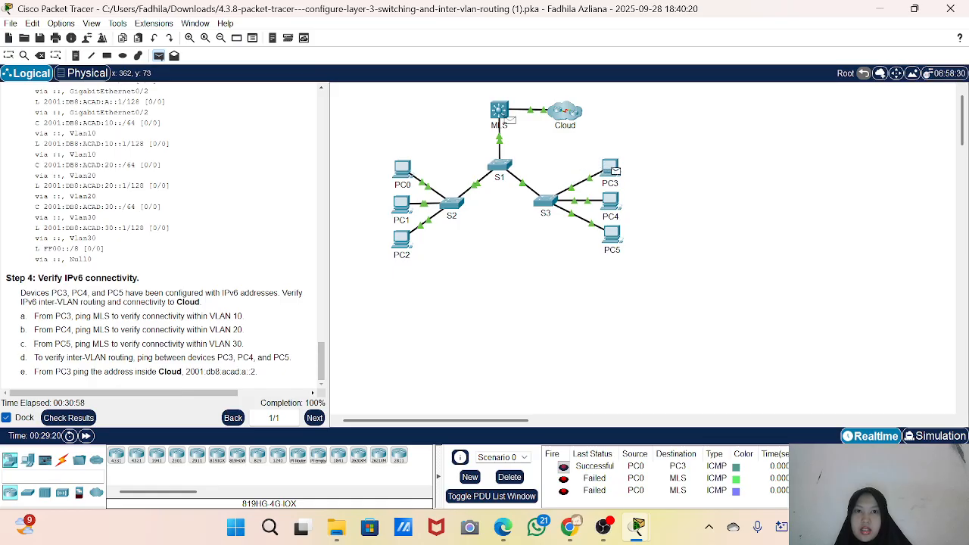
{"action": "left_click", "coordinate": [501, 115]}
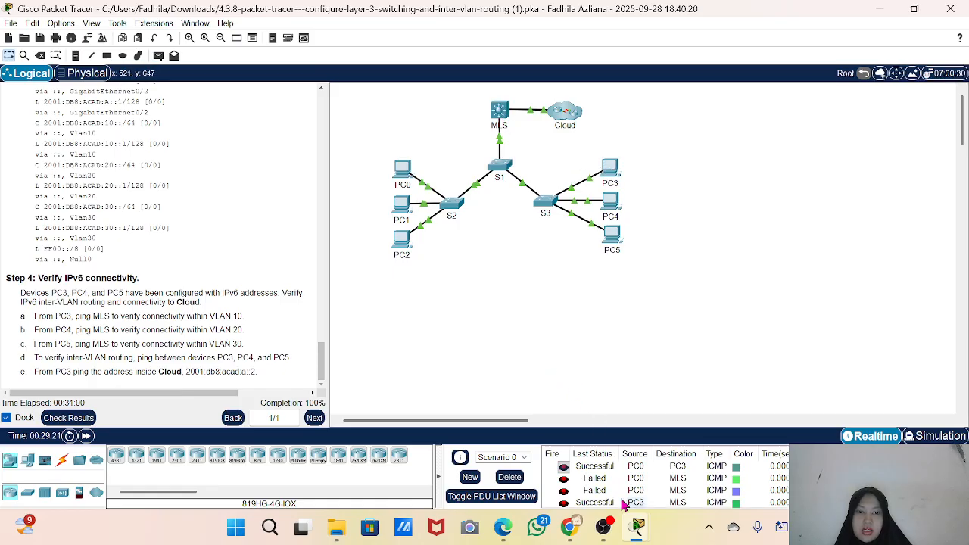
{"action": "scroll", "coordinate": [598, 493], "scroll_direction": "down", "scroll_amount": 1}
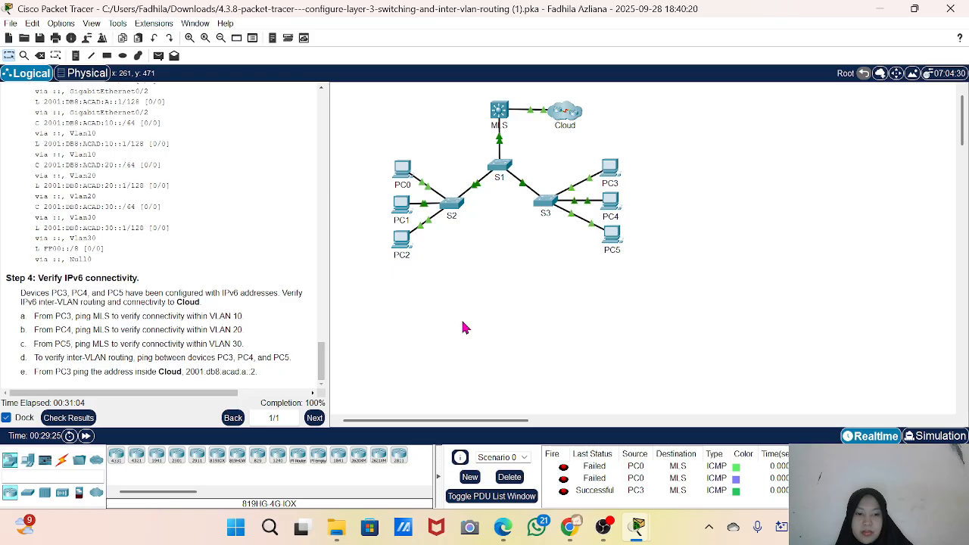
Step: Send a simple PDU from PC0 to MLS and check its status in the PDU list
{"action": "key", "text": "p"}
{"action": "left_click", "coordinate": [406, 174]}
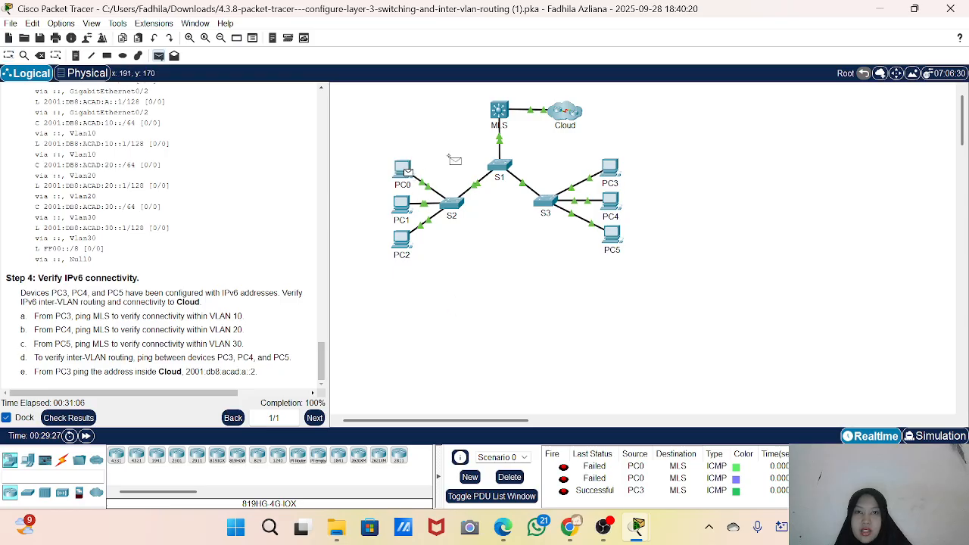
{"action": "left_click", "coordinate": [499, 111]}
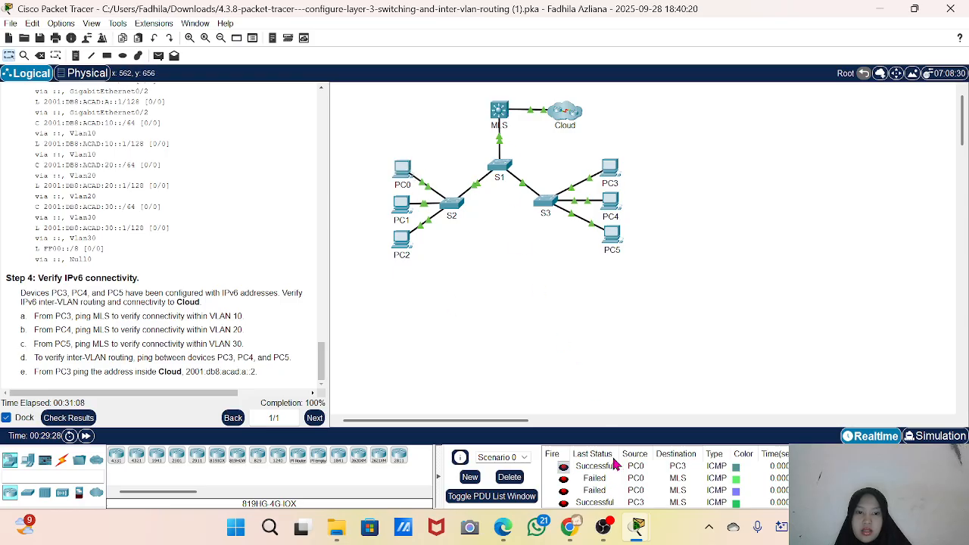
{"action": "scroll", "coordinate": [614, 465], "scroll_direction": "down", "scroll_amount": 2}
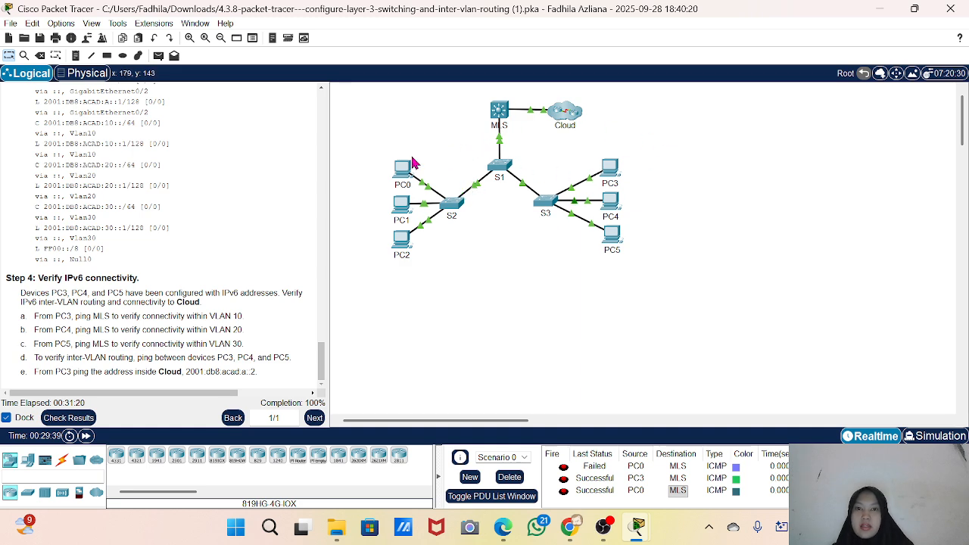
Step: Send a simple PDU from PC0 to PC1 to test inter-VLAN routing and check its status
{"action": "left_click_drag", "start_coordinate": [384, 151], "coordinate": [414, 281]}
{"action": "key", "text": "p"}
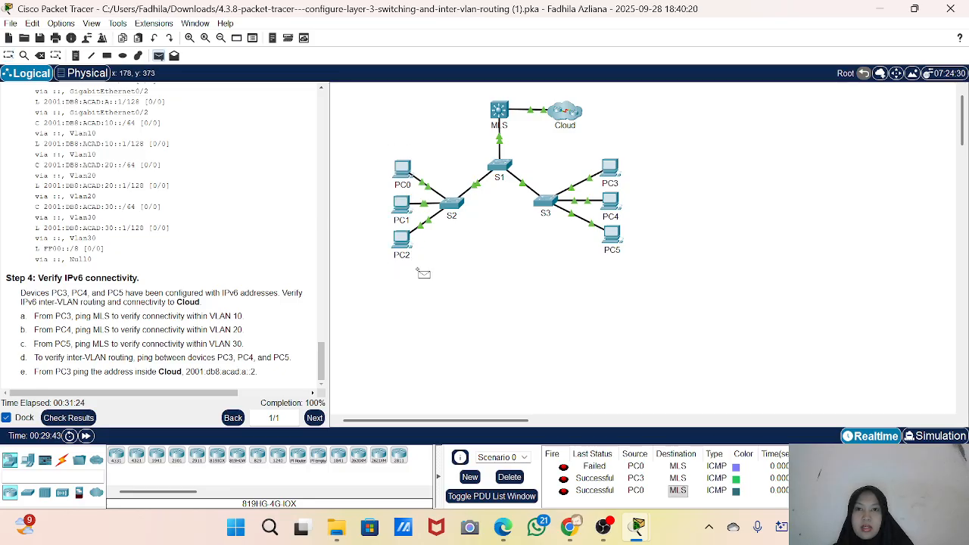
{"action": "left_click", "coordinate": [400, 174]}
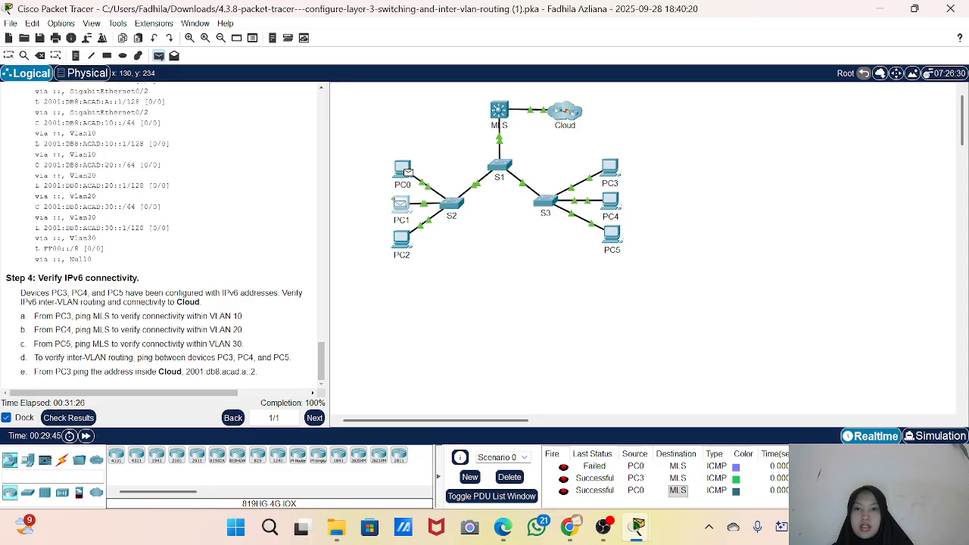
{"action": "left_click", "coordinate": [399, 203]}
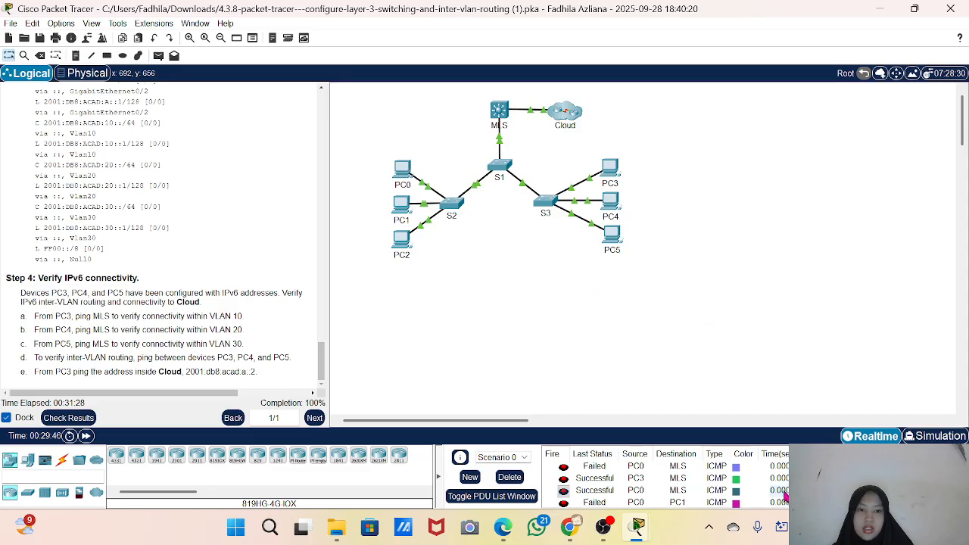
{"action": "scroll", "coordinate": [786, 496], "scroll_direction": "down", "scroll_amount": 1}
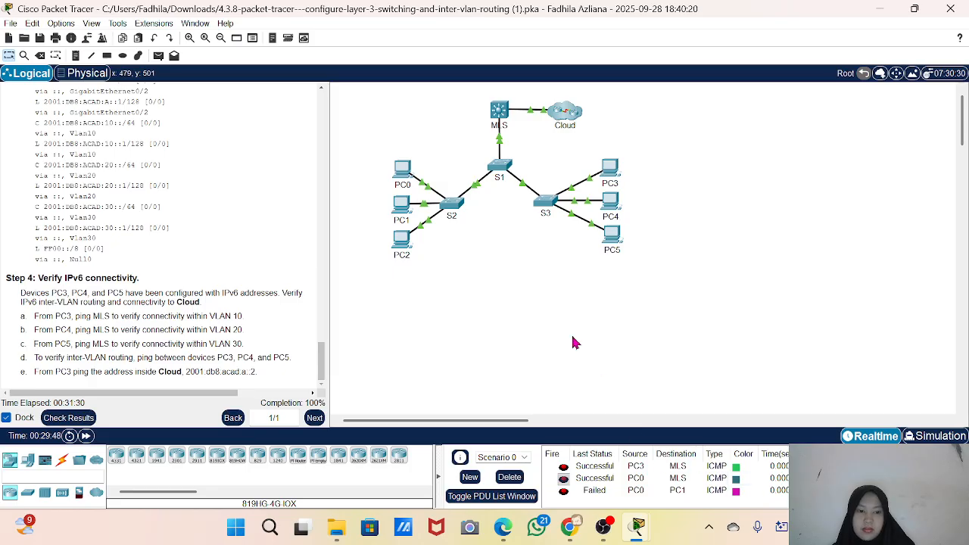
Step: Repeat the PC0 to PC1 test with a second simple PDU and inspect its entry in the PDU list
{"action": "key", "text": "p"}
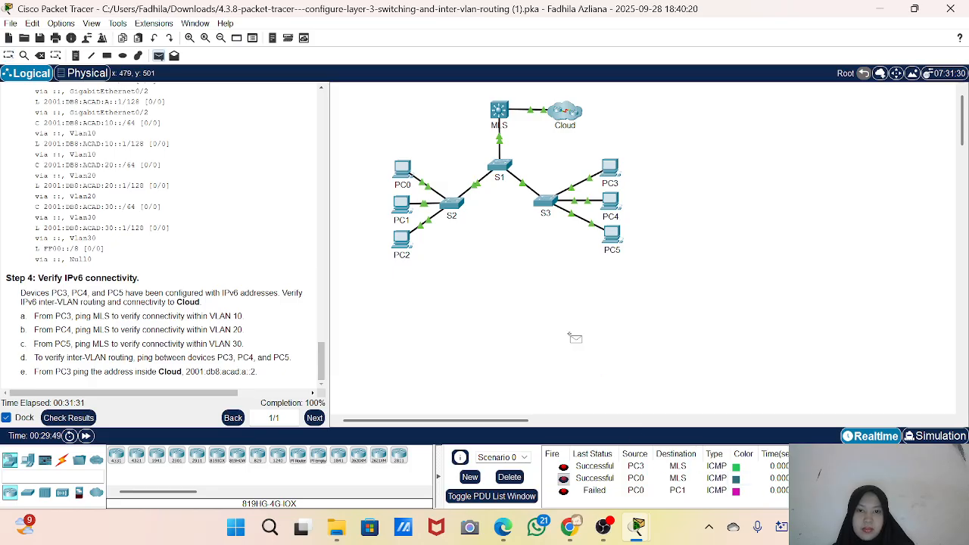
{"action": "left_click", "coordinate": [406, 170]}
{"action": "left_click", "coordinate": [399, 209]}
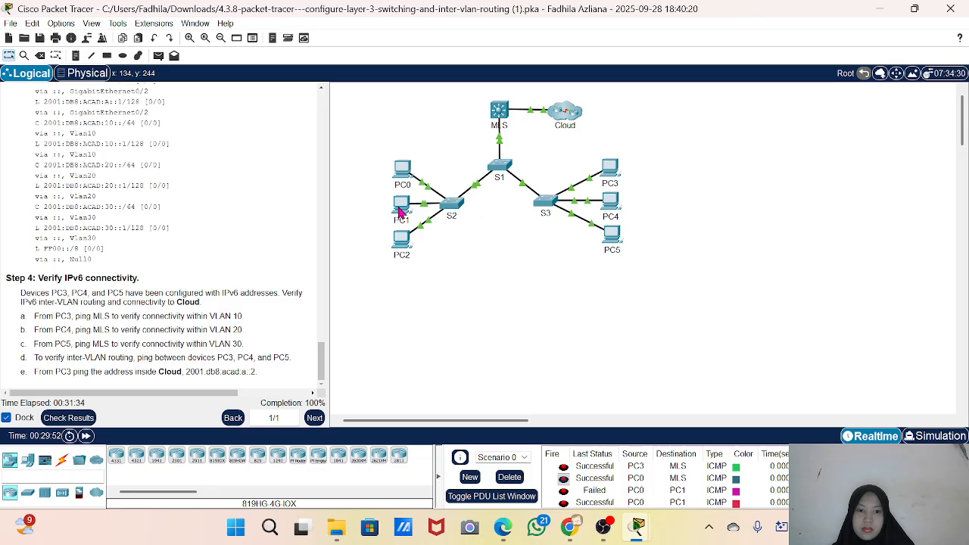
{"action": "scroll", "coordinate": [677, 500], "scroll_direction": "down", "scroll_amount": 1}
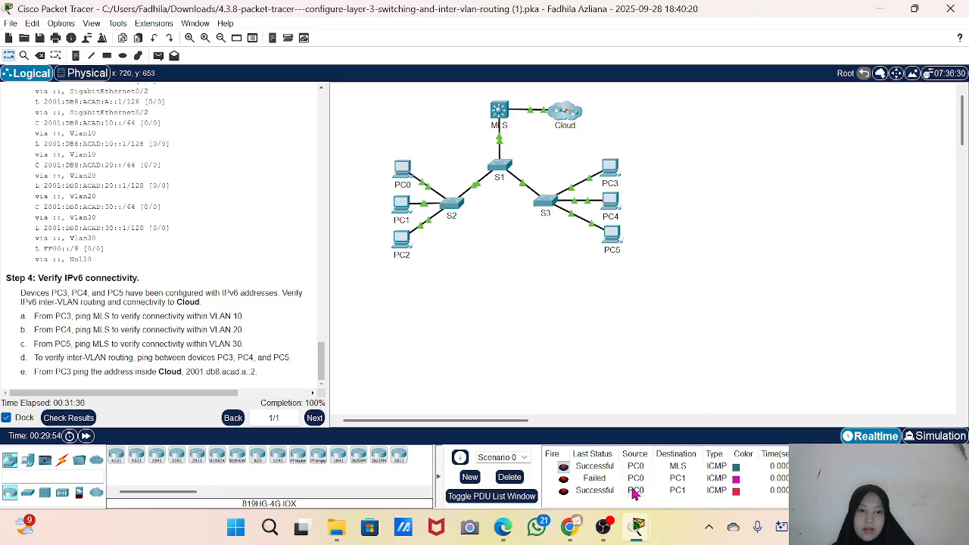
{"action": "left_click", "coordinate": [635, 491]}
{"action": "left_click", "coordinate": [680, 496]}
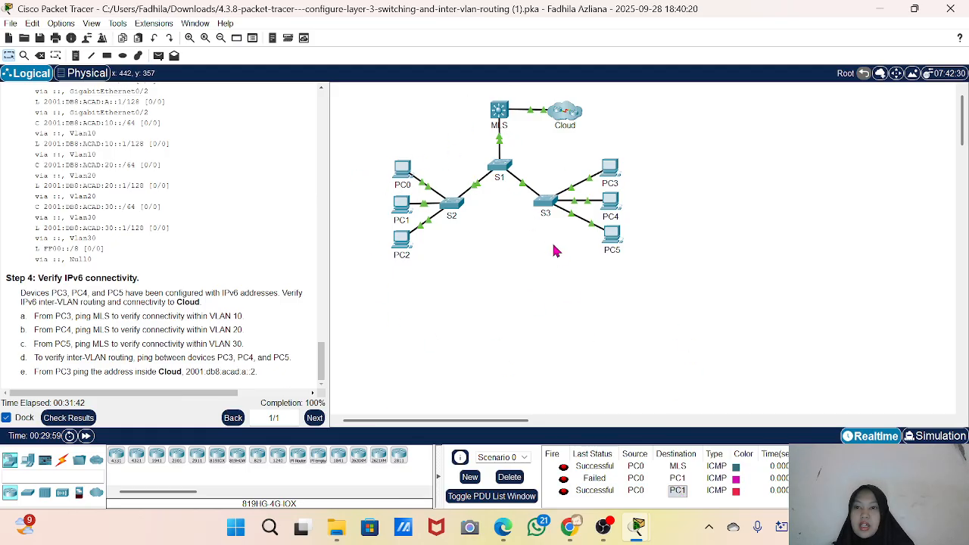
{"action": "scroll", "coordinate": [158, 216], "scroll_direction": "up", "scroll_amount": 20}
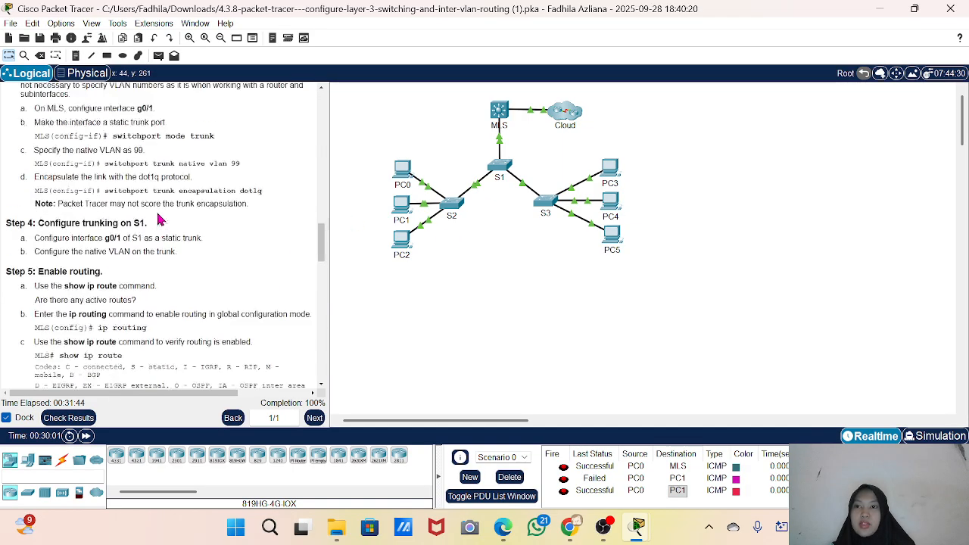